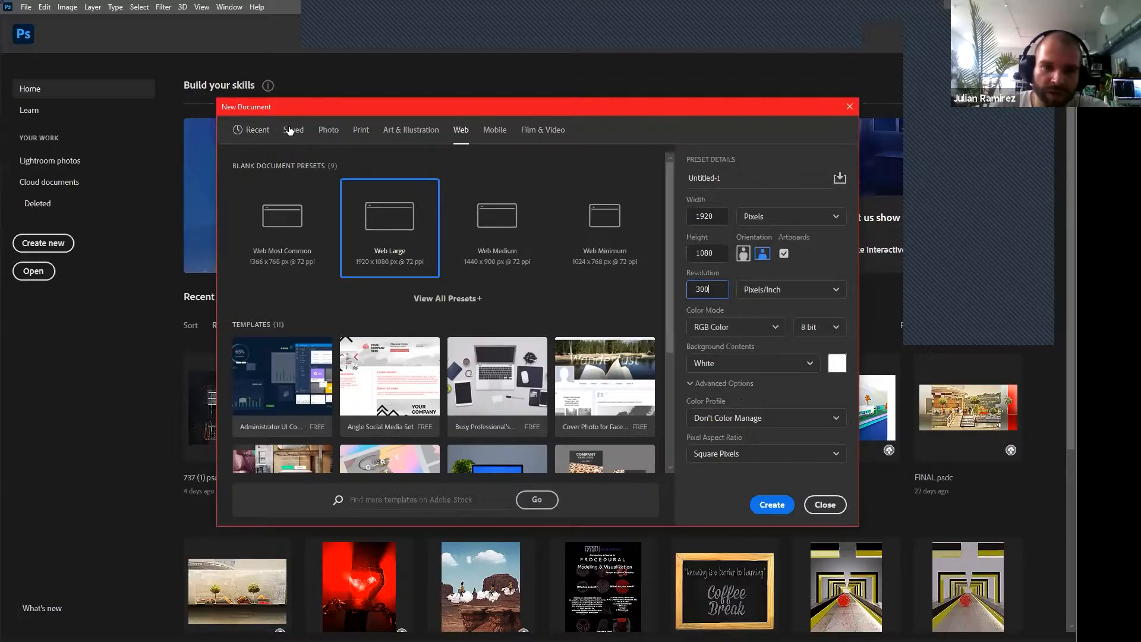
# Browse the recent, saved and web document presets, including the free web templates.
pyautogui.click(256, 130)
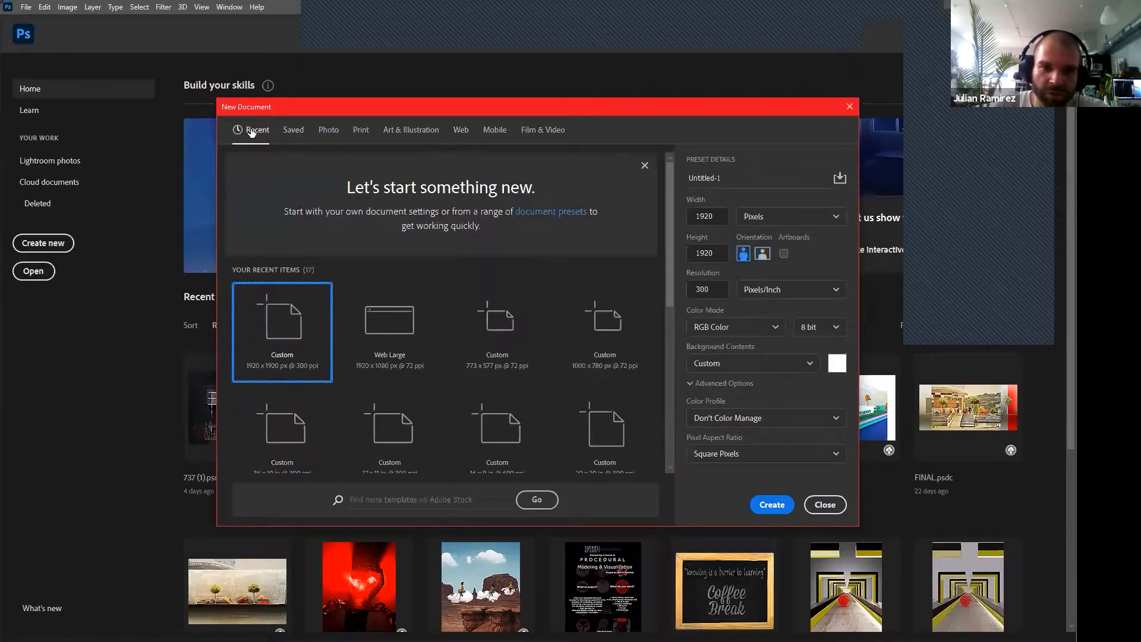
pyautogui.click(292, 130)
pyautogui.click(461, 130)
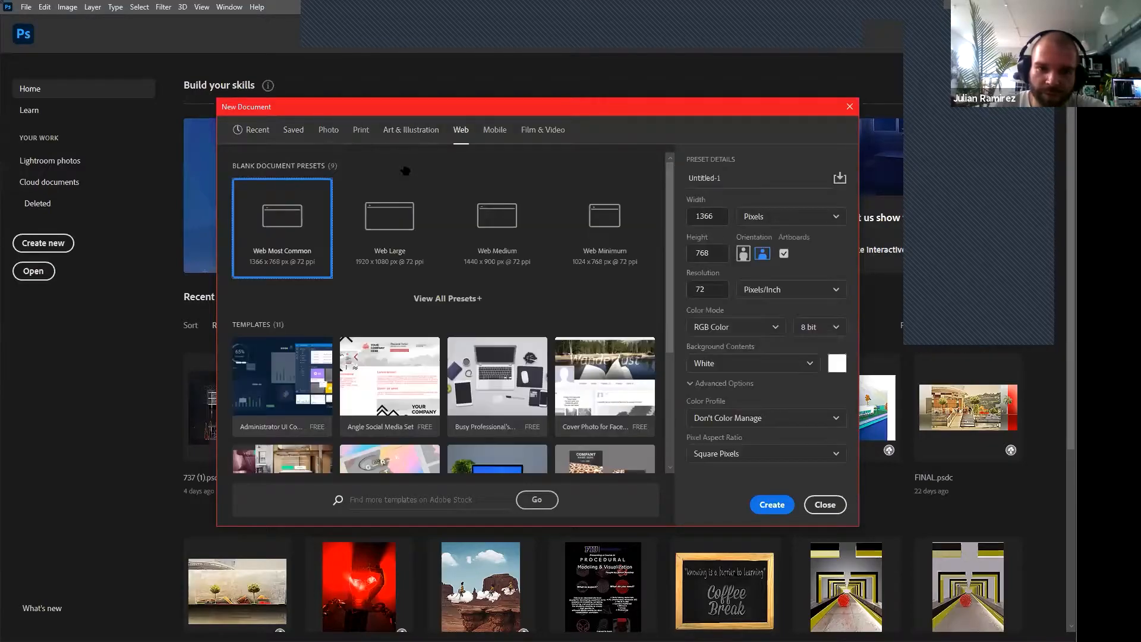
pyautogui.scroll(-2, 468, 250)
pyautogui.scroll(-1, 467, 250)
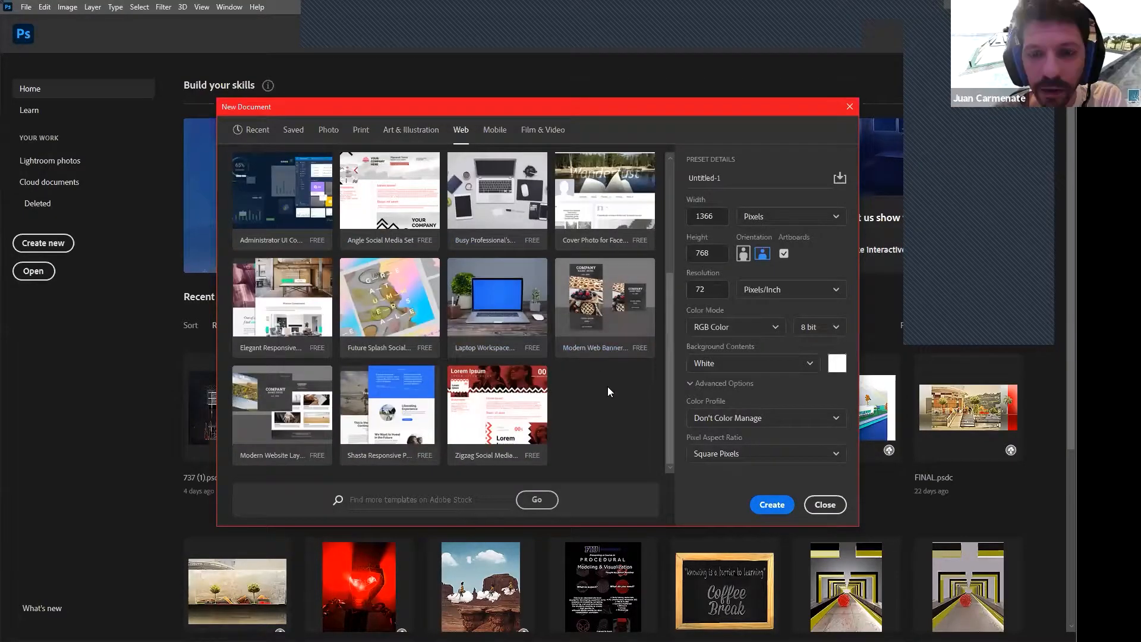
pyautogui.scroll(3, 580, 401)
pyautogui.scroll(-3, 573, 400)
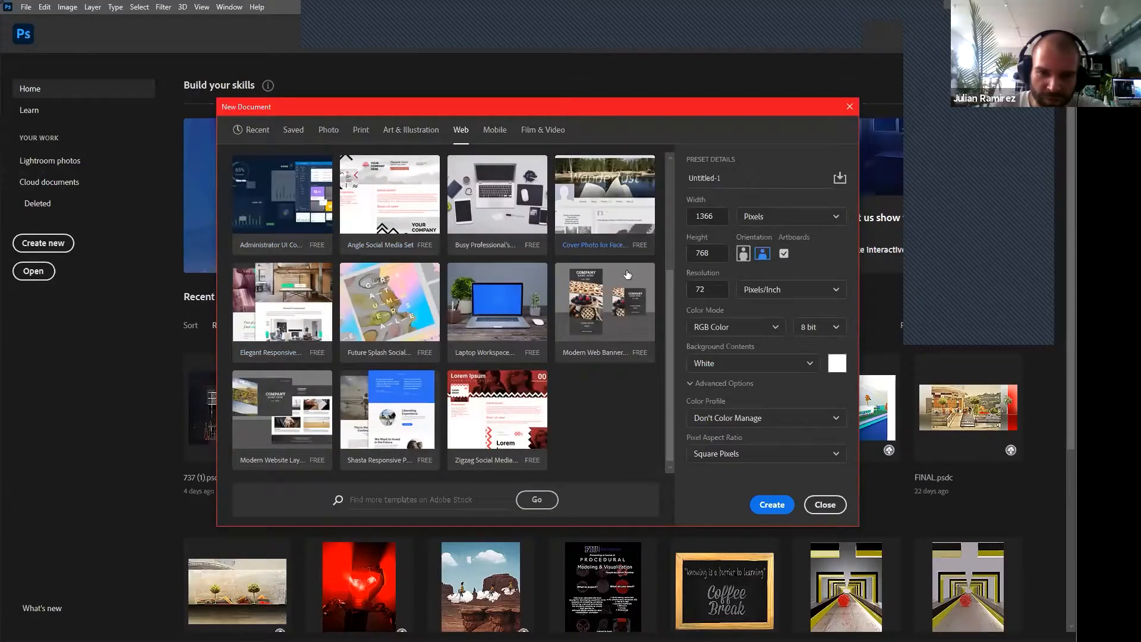
pyautogui.scroll(3, 397, 397)
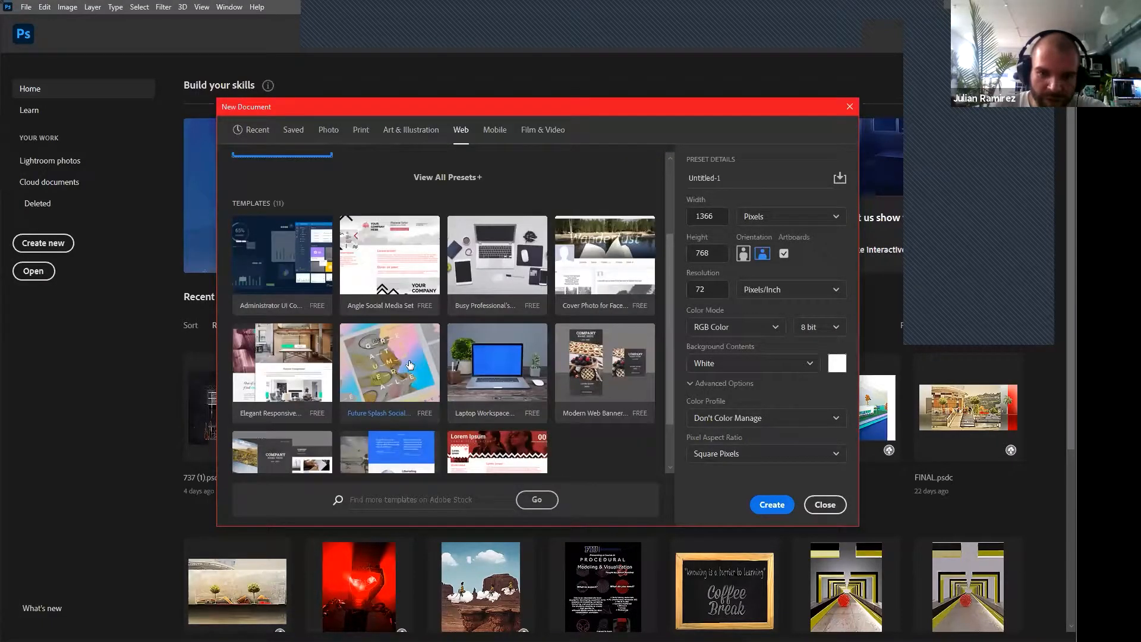
# Browse the Art & Illustration templates and look over the artboards of a template opened as a document.
pyautogui.click(411, 130)
pyautogui.scroll(-2, 295, 378)
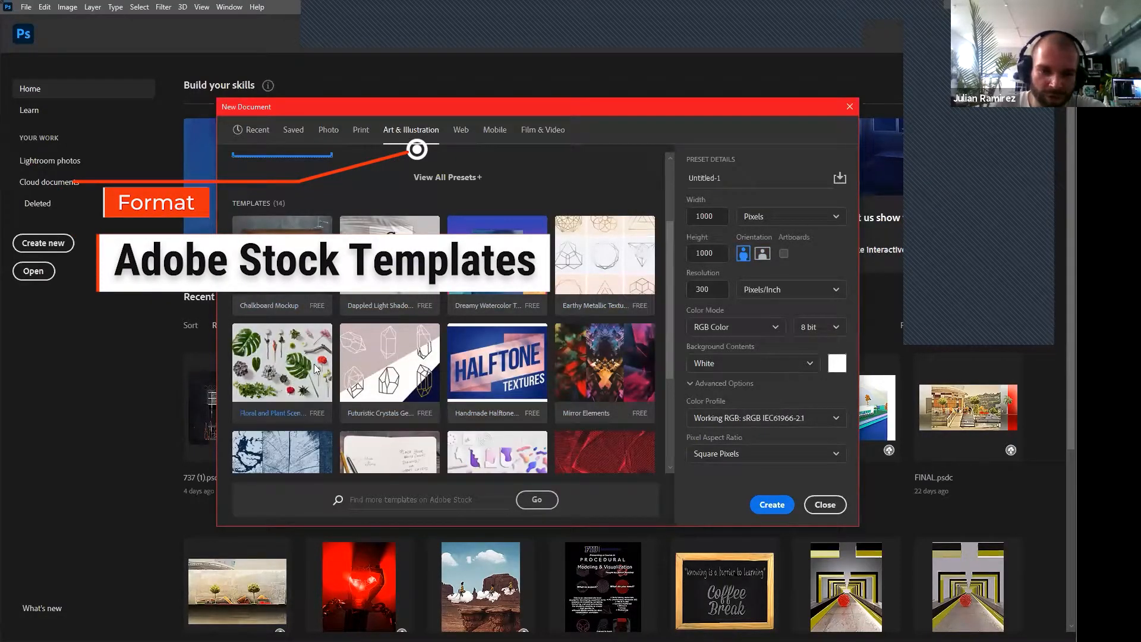
pyautogui.scroll(-3, 314, 364)
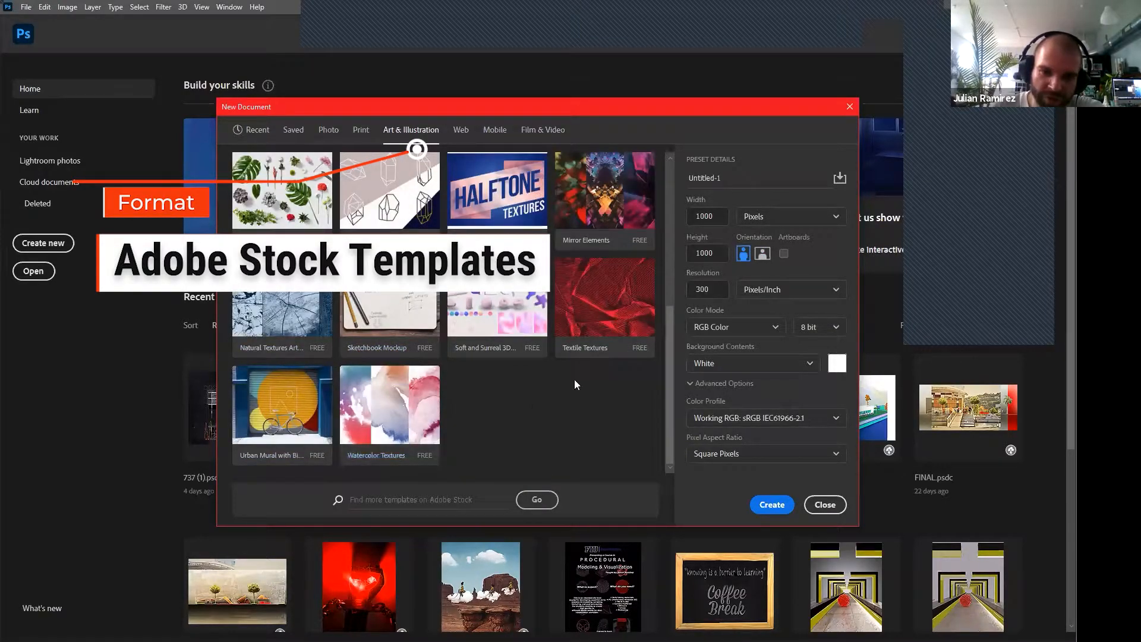
pyautogui.scroll(2, 601, 337)
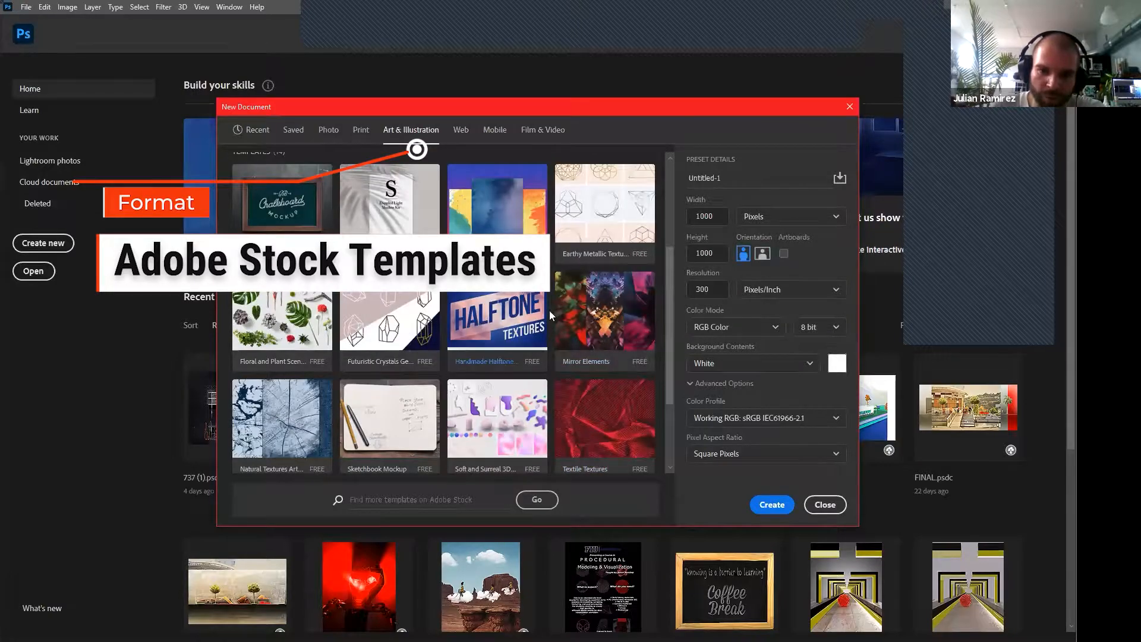
pyautogui.scroll(2, 553, 310)
pyautogui.scroll(-1, 553, 310)
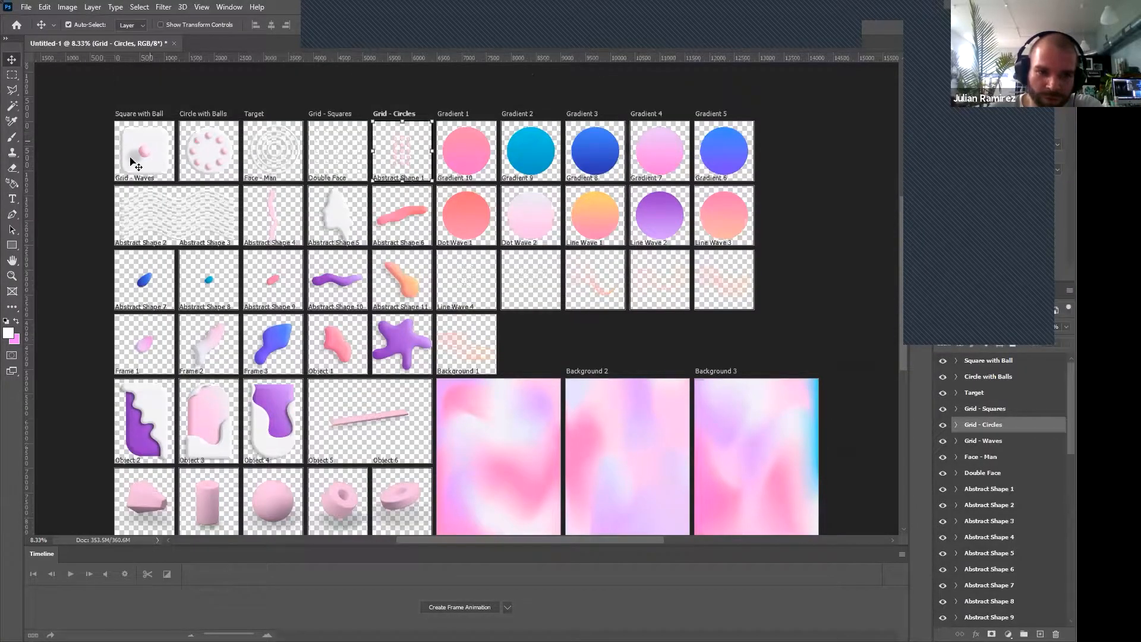
pyautogui.scroll(-1, 758, 399)
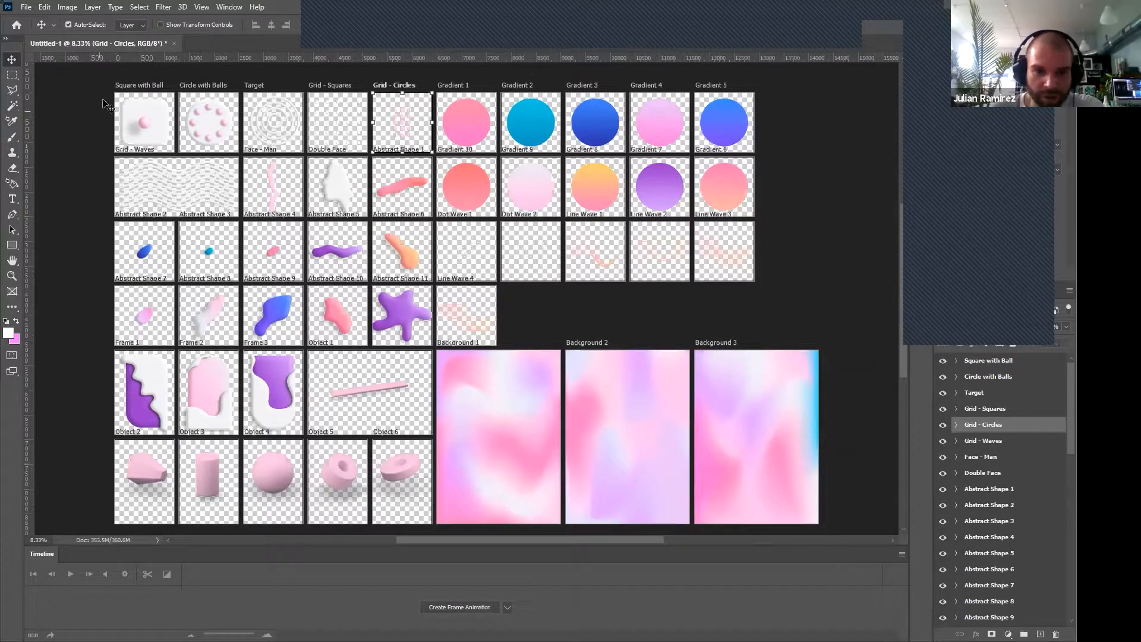
# Create a new document from the Web Large 1920 x 1080 px preset with the resolution set to 300 pixels/inch.
pyautogui.click(27, 7)
pyautogui.click(36, 19)
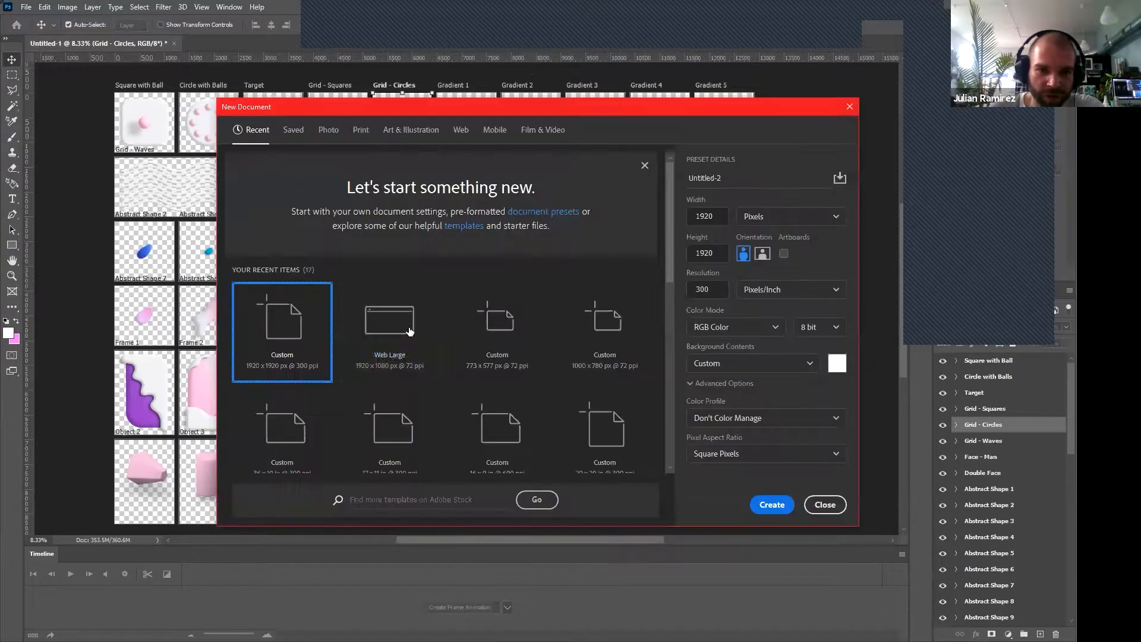
pyautogui.click(409, 331)
pyautogui.doubleClick(717, 291)
pyautogui.write('30')
pyautogui.press('Return')
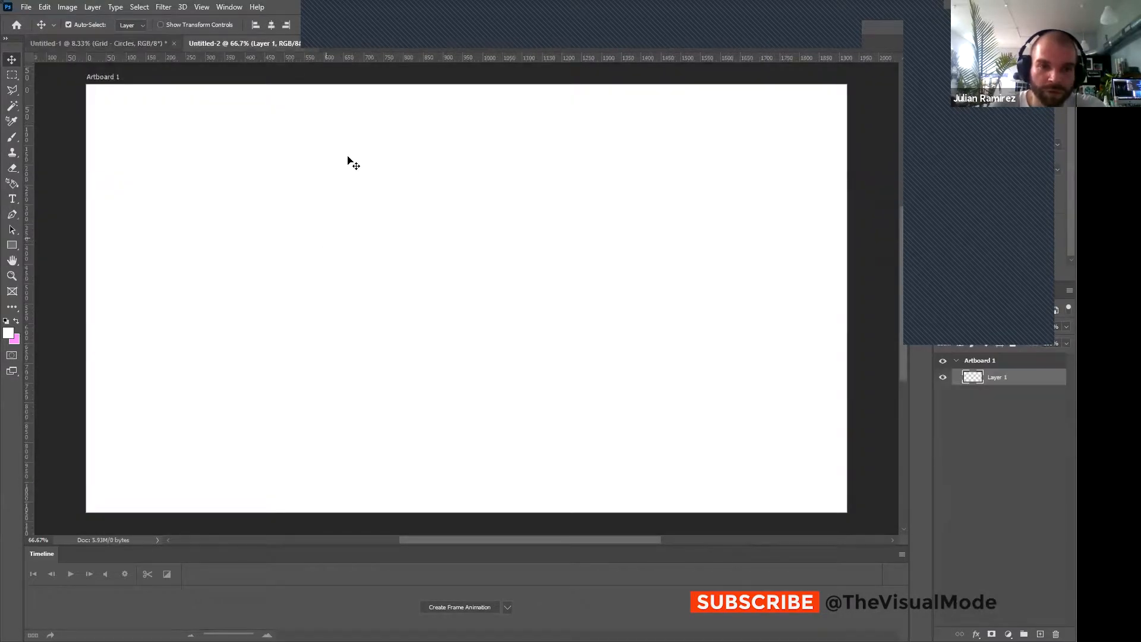
# Place the grey axonometric building render (0).jpg centred on the blank artboard at its fitted size.
pyautogui.click(348, 158)
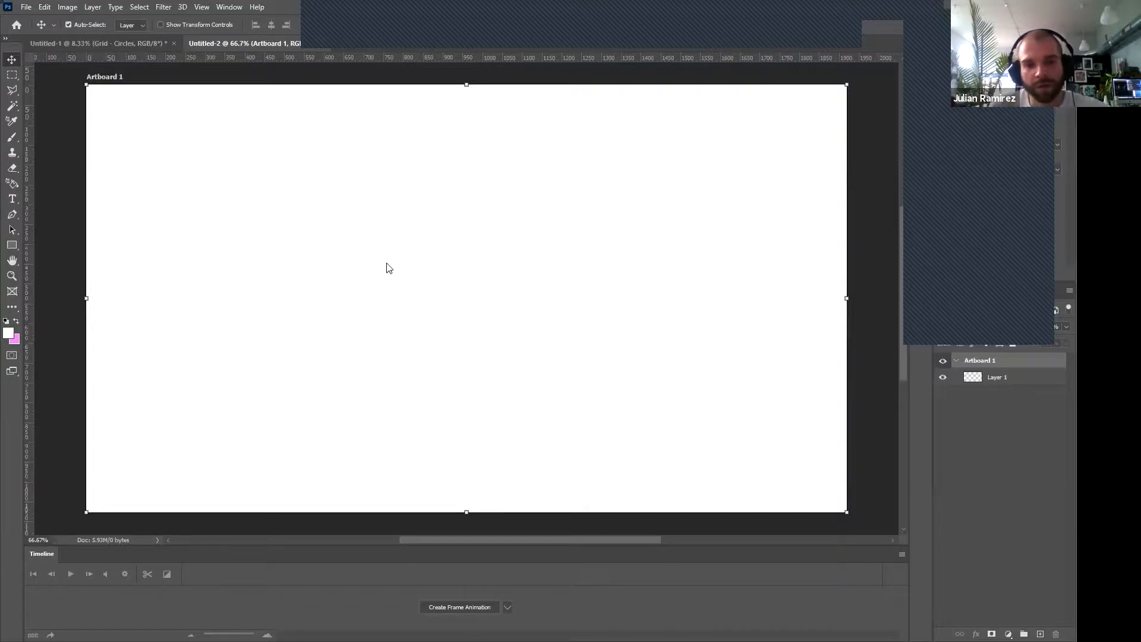
pyautogui.scroll(-3, 273, 169)
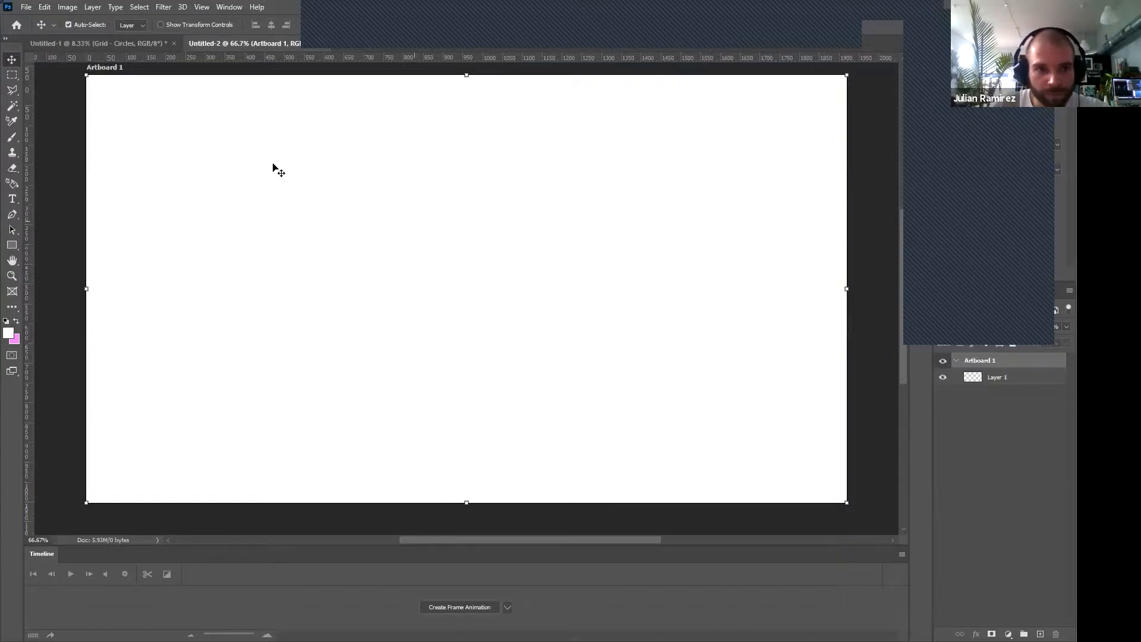
pyautogui.scroll(1, 447, 249)
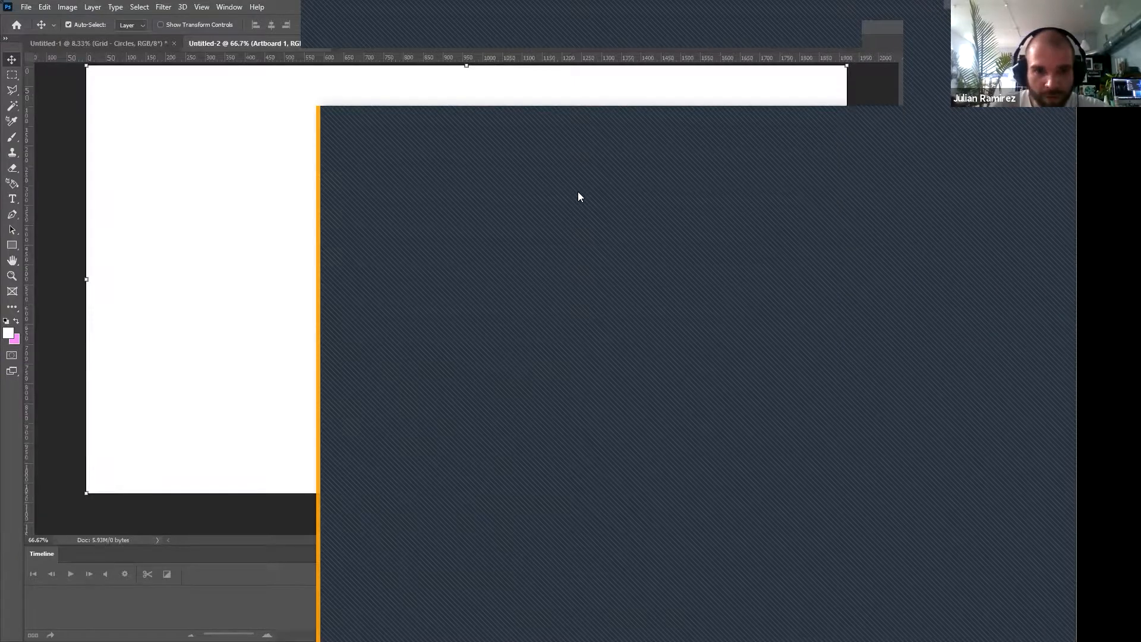
pyautogui.moveTo(578, 192); pyautogui.dragTo(255, 262)
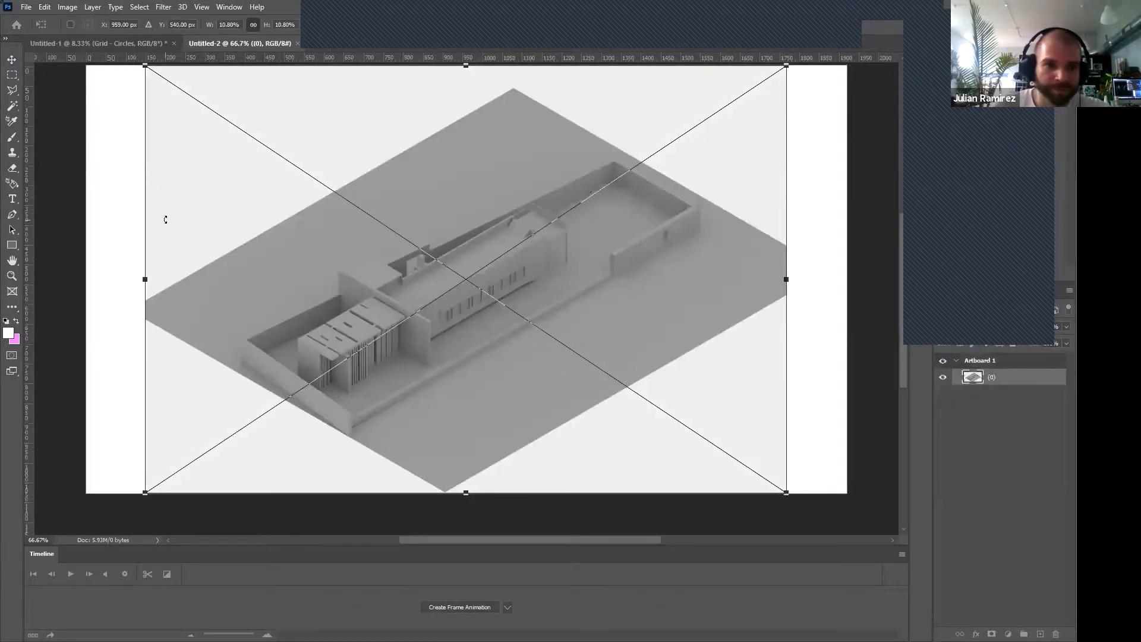
pyautogui.press('Return')
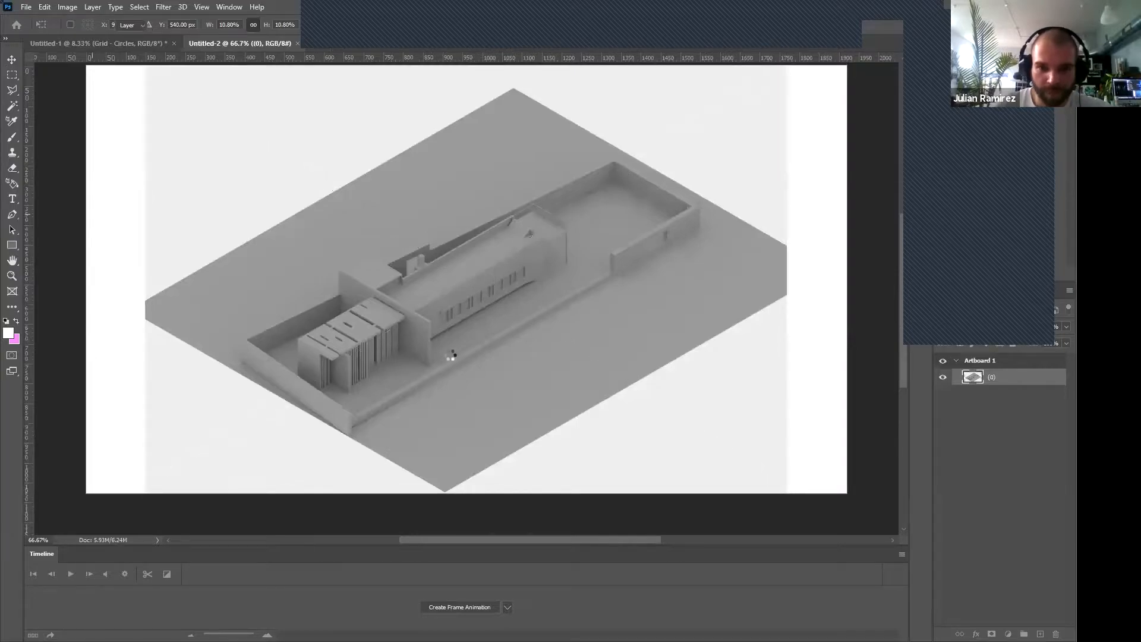
# Examine the placed render up close, checking the slatted pavilion, the long window wall and the surrounding boundary walls.
pyautogui.scroll(3, 451, 359)
pyautogui.hotkey('ctrl', '+')
pyautogui.hotkey('ctrl', '+')
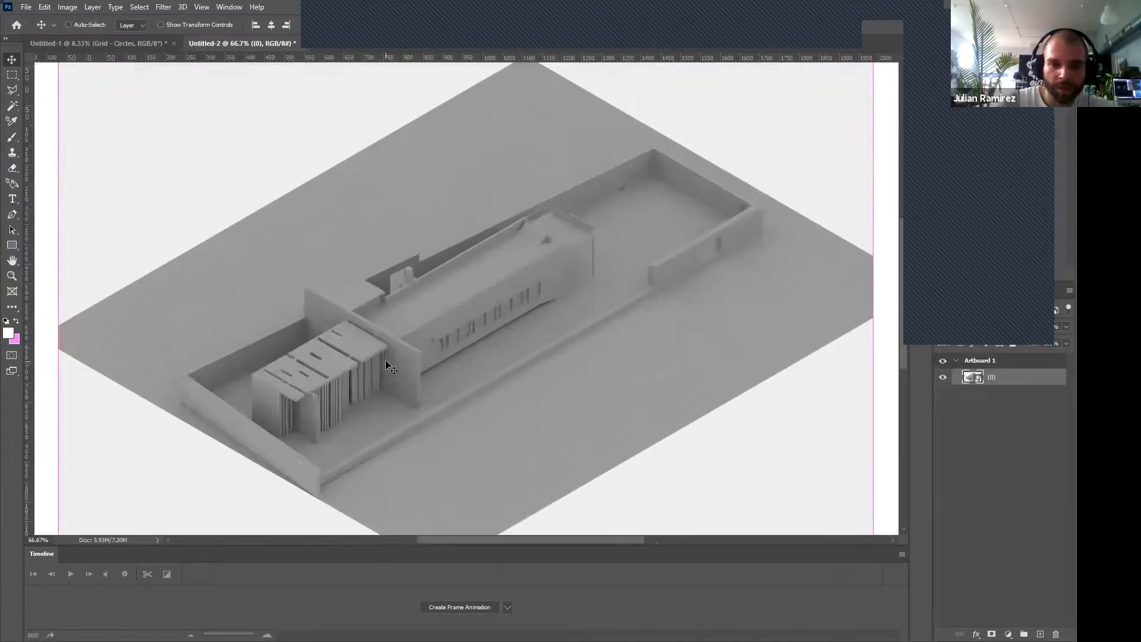
pyautogui.scroll(-3, 450, 317)
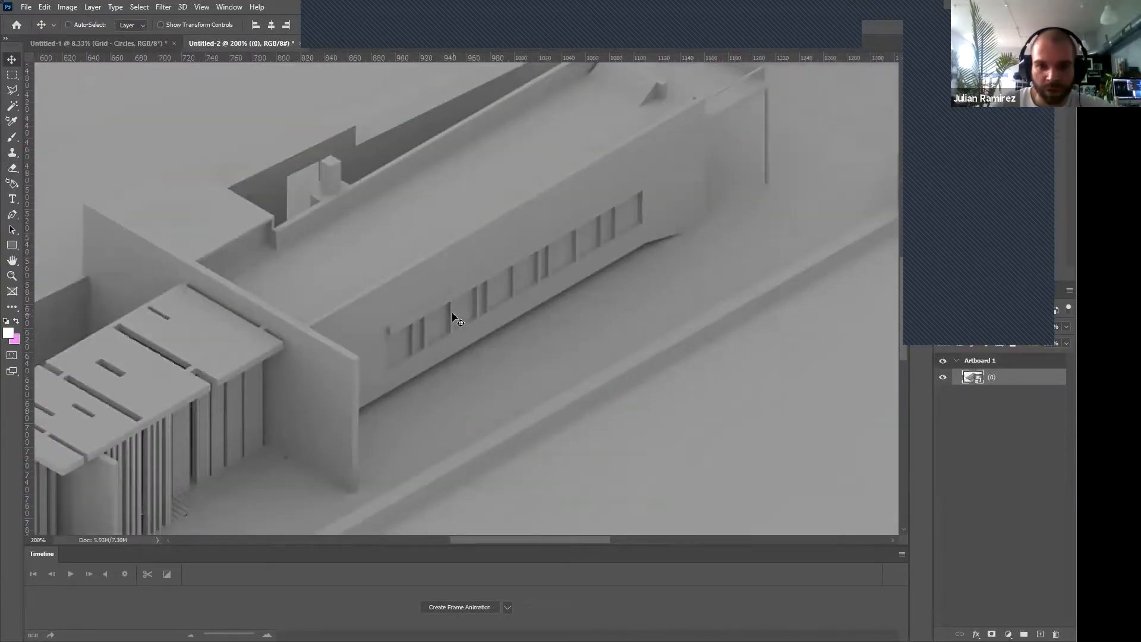
pyautogui.hscroll(-3, 450, 317)
pyautogui.scroll(-3, 452, 316)
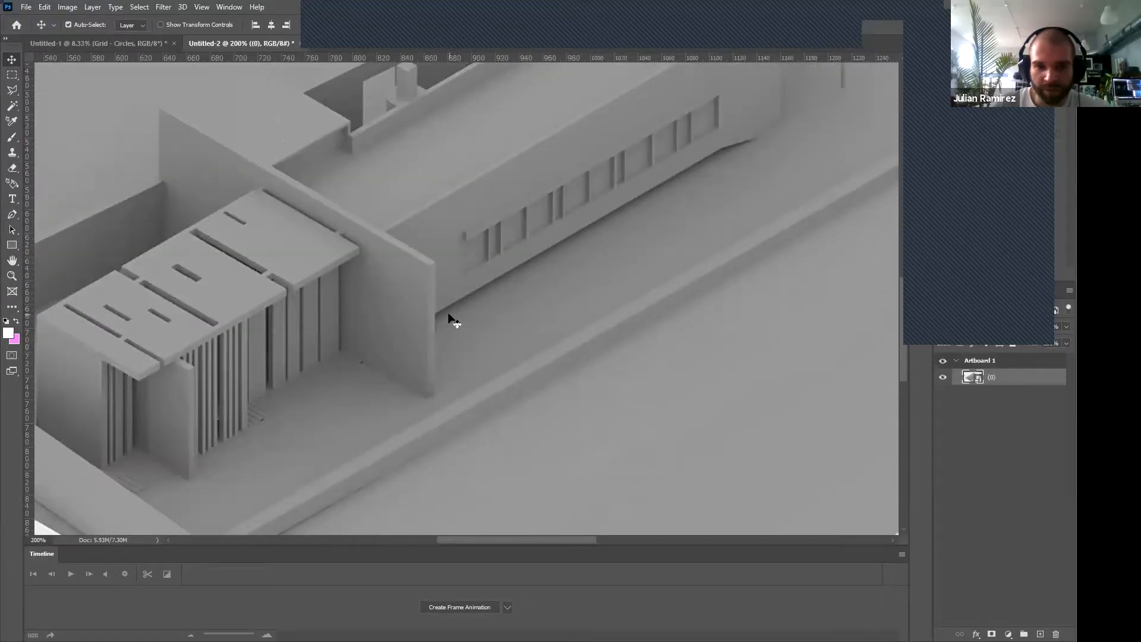
pyautogui.hscroll(-3, 450, 319)
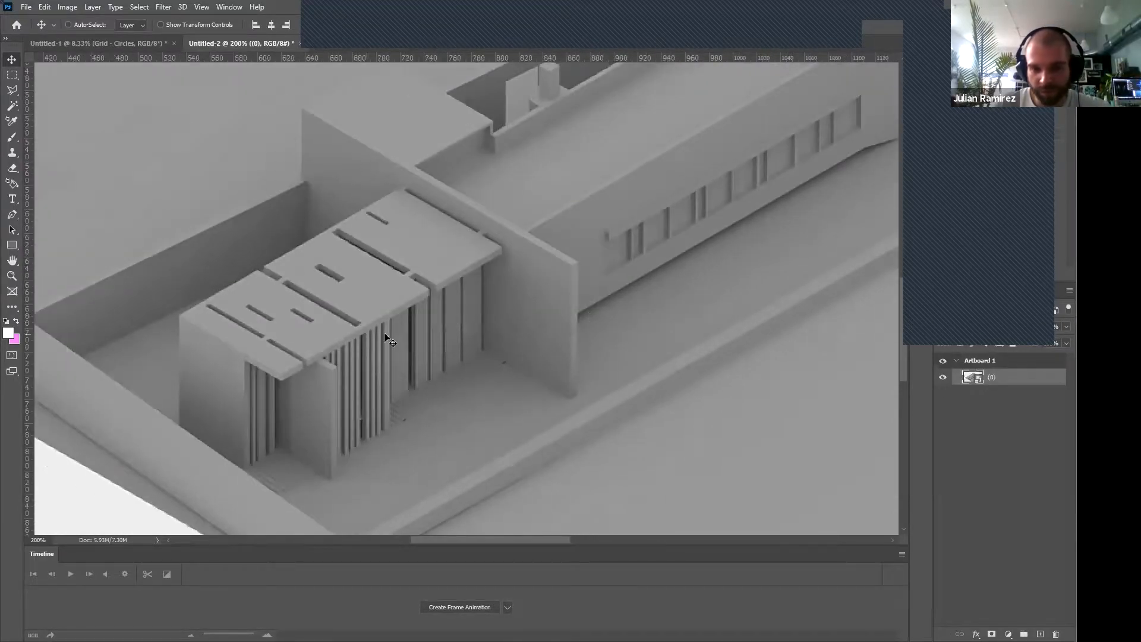
pyautogui.scroll(-2, 325, 340)
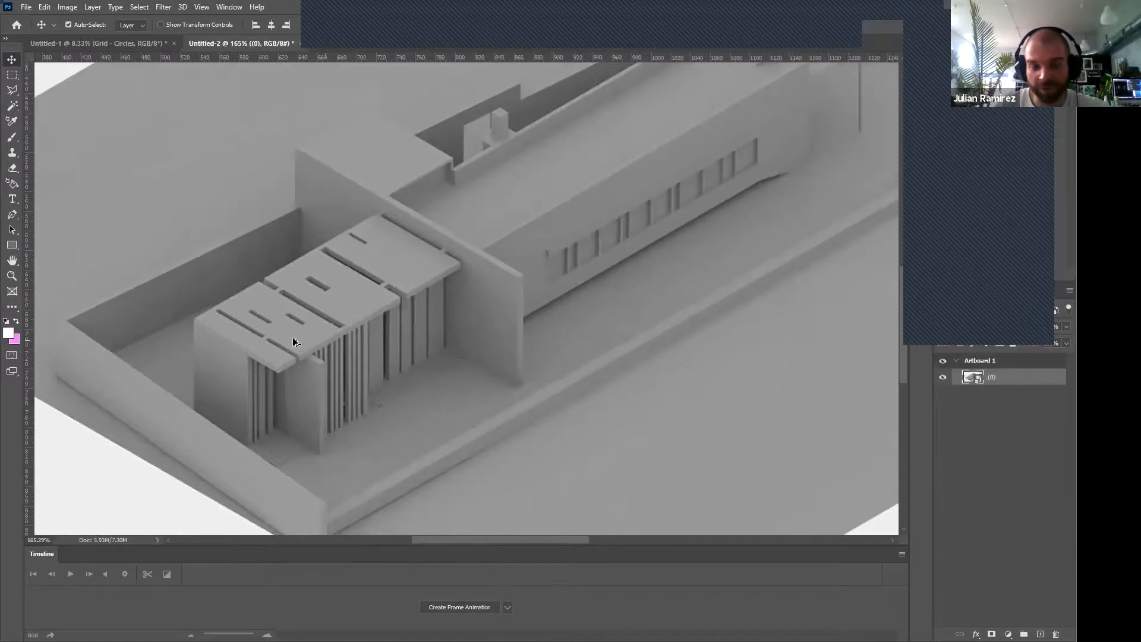
pyautogui.hscroll(1, 293, 337)
pyautogui.scroll(-1, 287, 372)
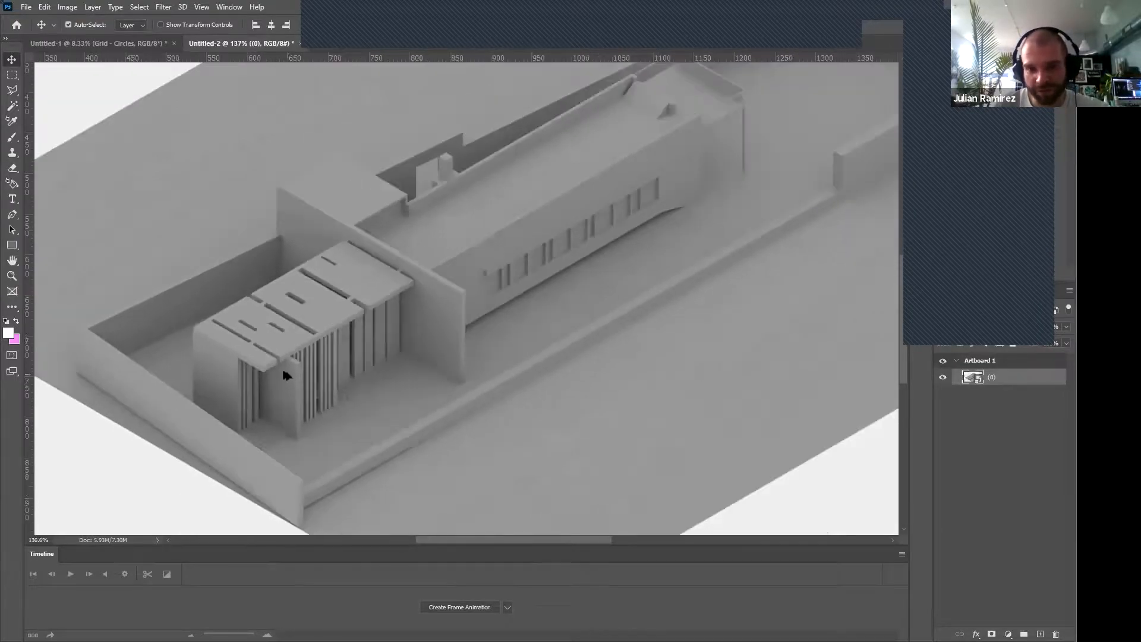
pyautogui.scroll(-1, 287, 369)
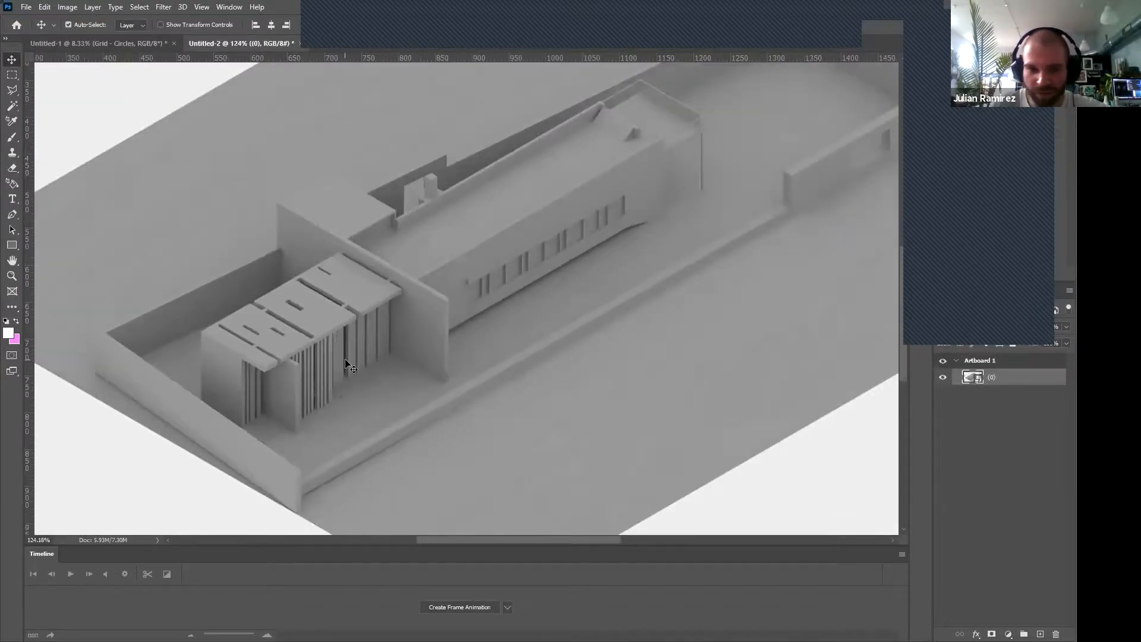
pyautogui.scroll(1, 350, 363)
pyautogui.scroll(-1, 351, 365)
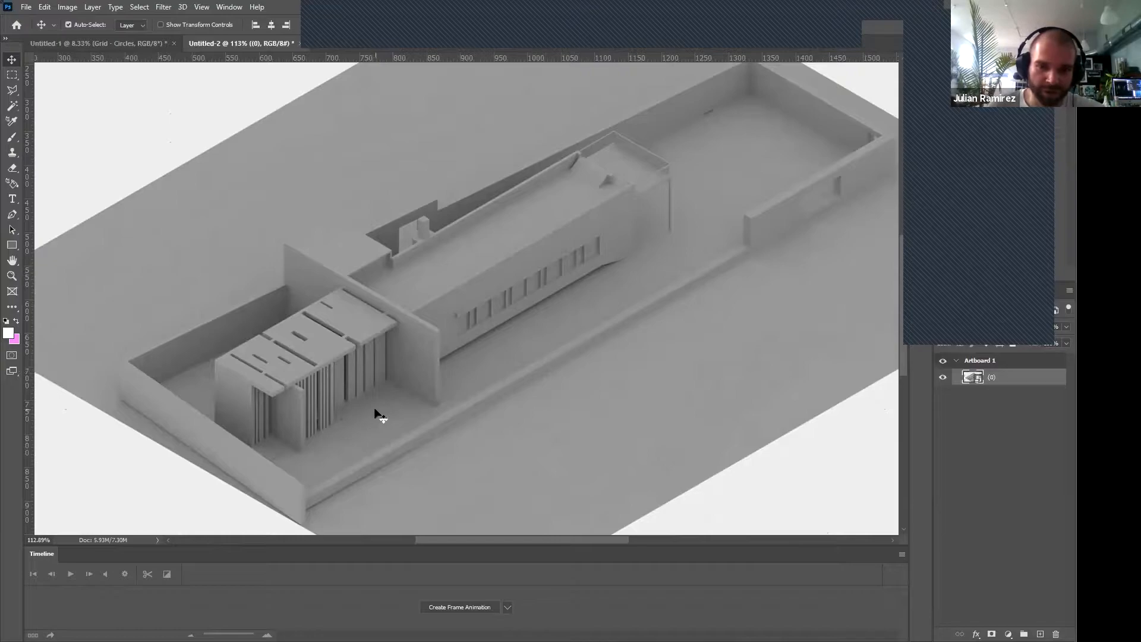
pyautogui.scroll(-1, 374, 384)
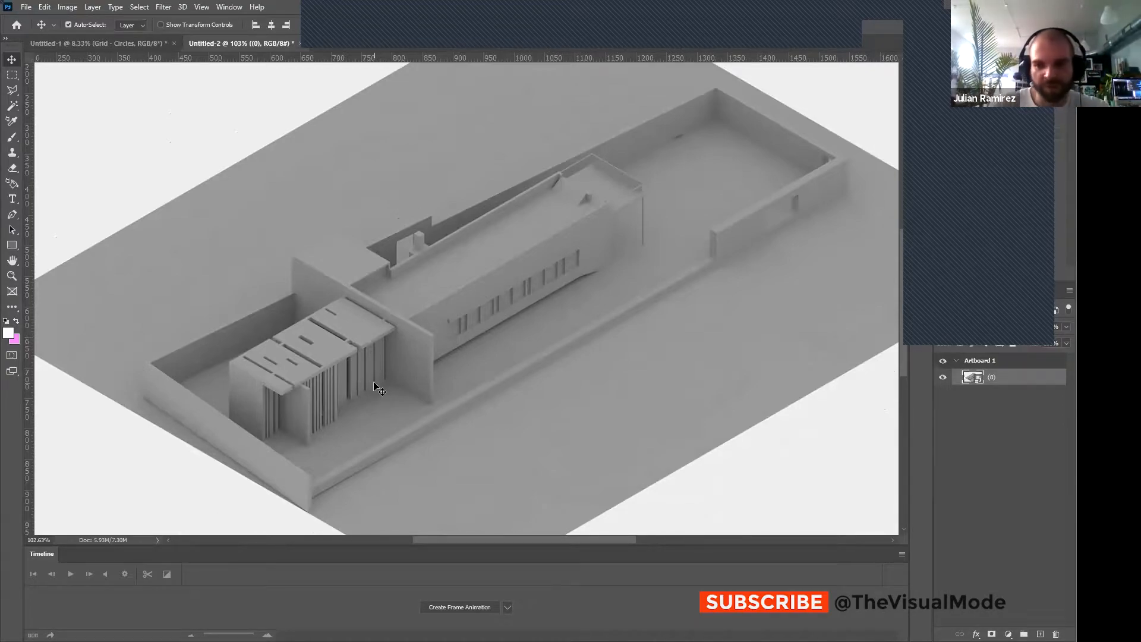
# Duplicate the render layer (0) within the artboard, keeping the default copy name.
pyautogui.rightClick(994, 379)
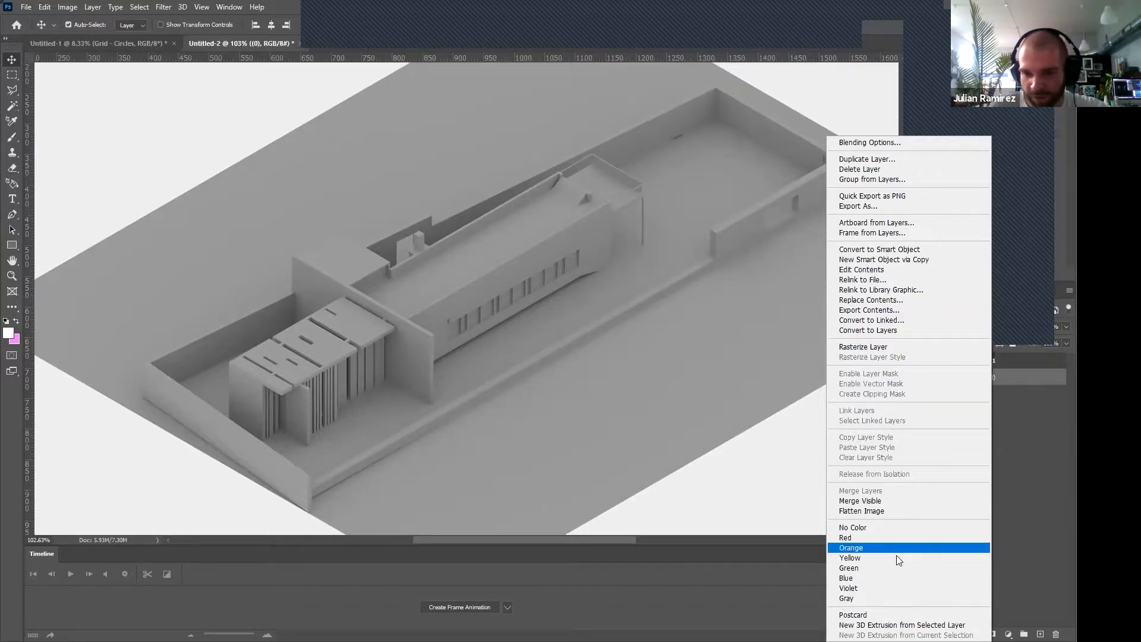
pyautogui.click(885, 160)
pyautogui.press('Return')
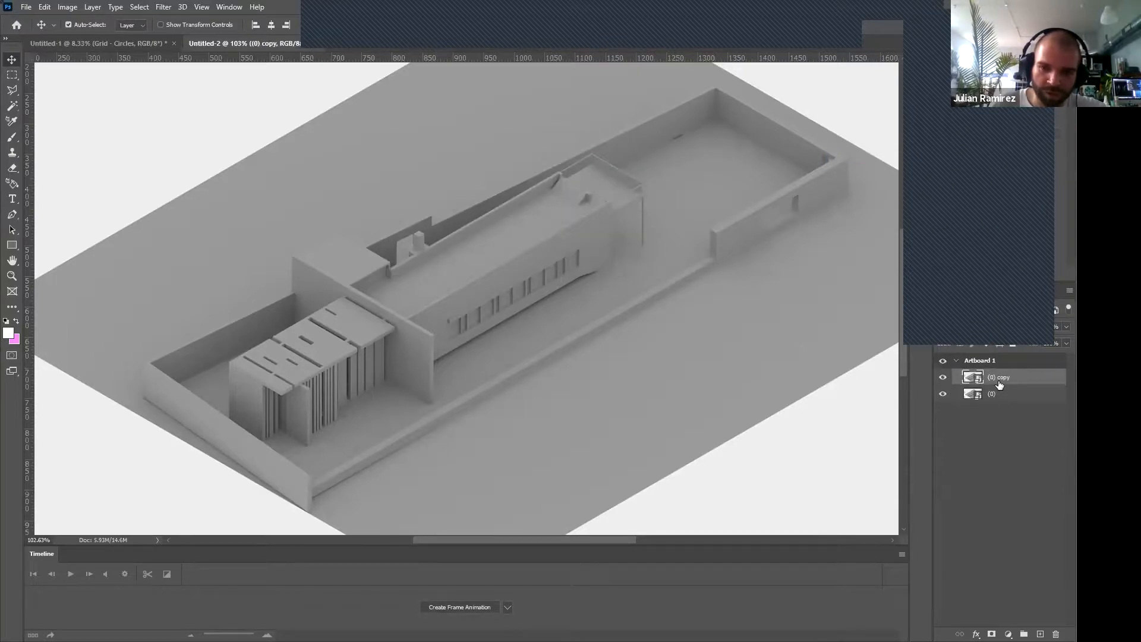
# Fully lock the original render layer (0) beneath its copy and leave no layer selected.
pyautogui.scroll(-1, 660, 392)
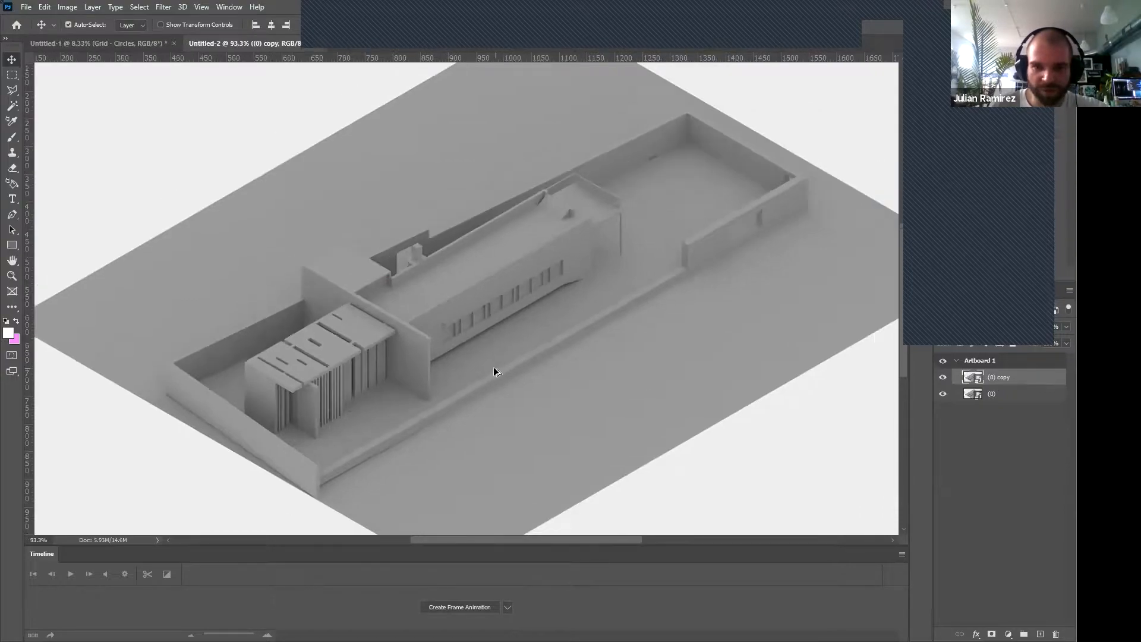
pyautogui.hscroll(-1, 485, 414)
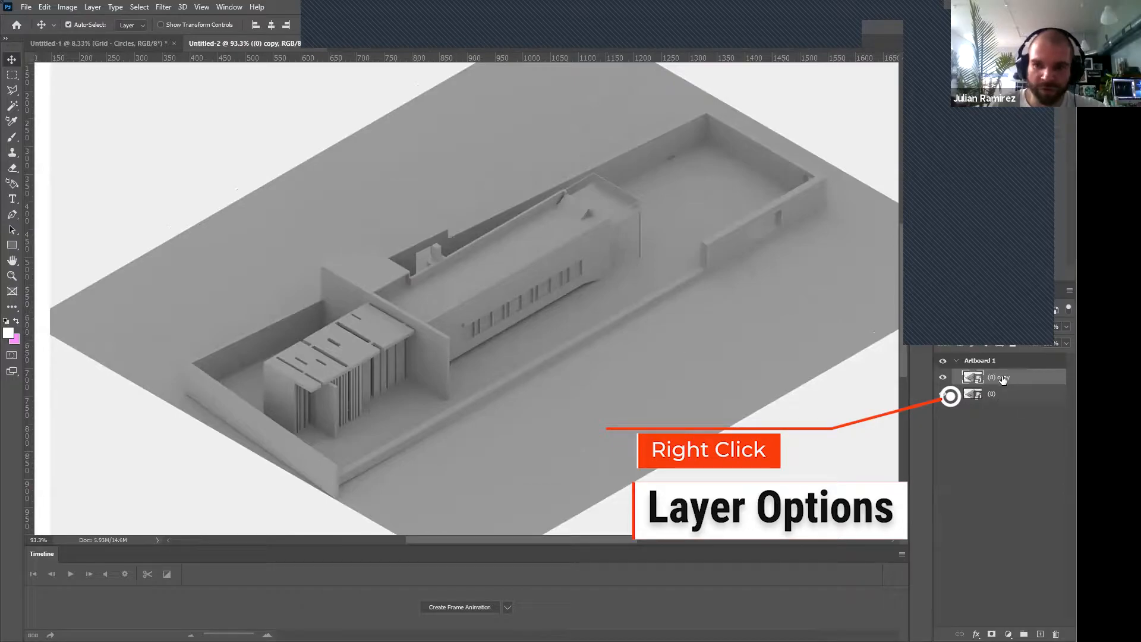
pyautogui.click(1002, 395)
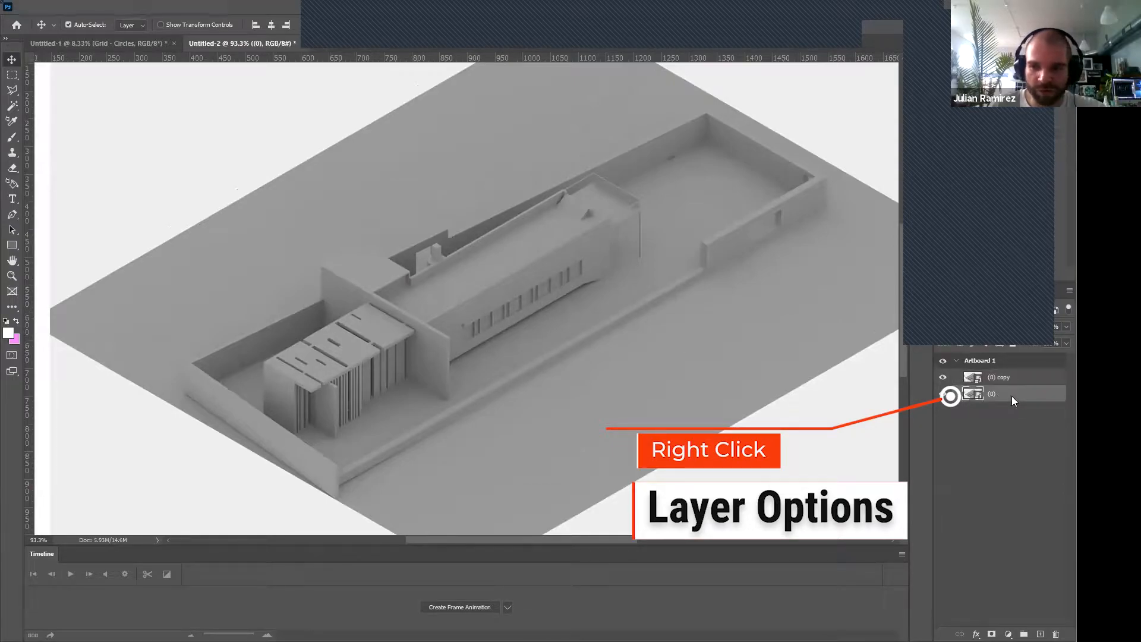
pyautogui.rightClick(1012, 396)
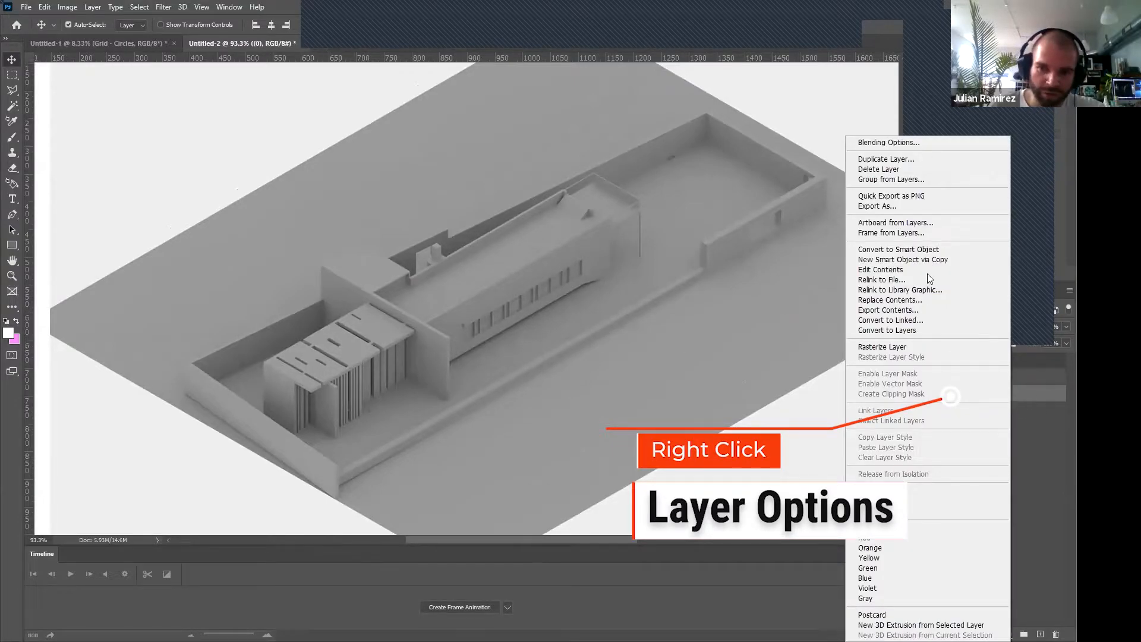
pyautogui.click(1039, 456)
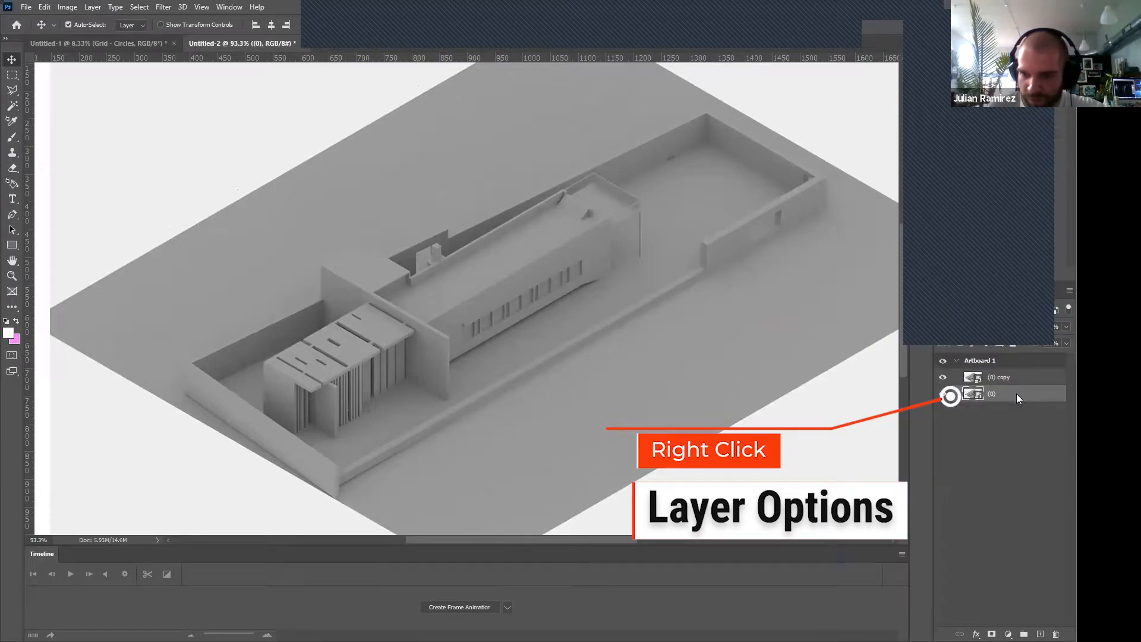
pyautogui.click(1014, 345)
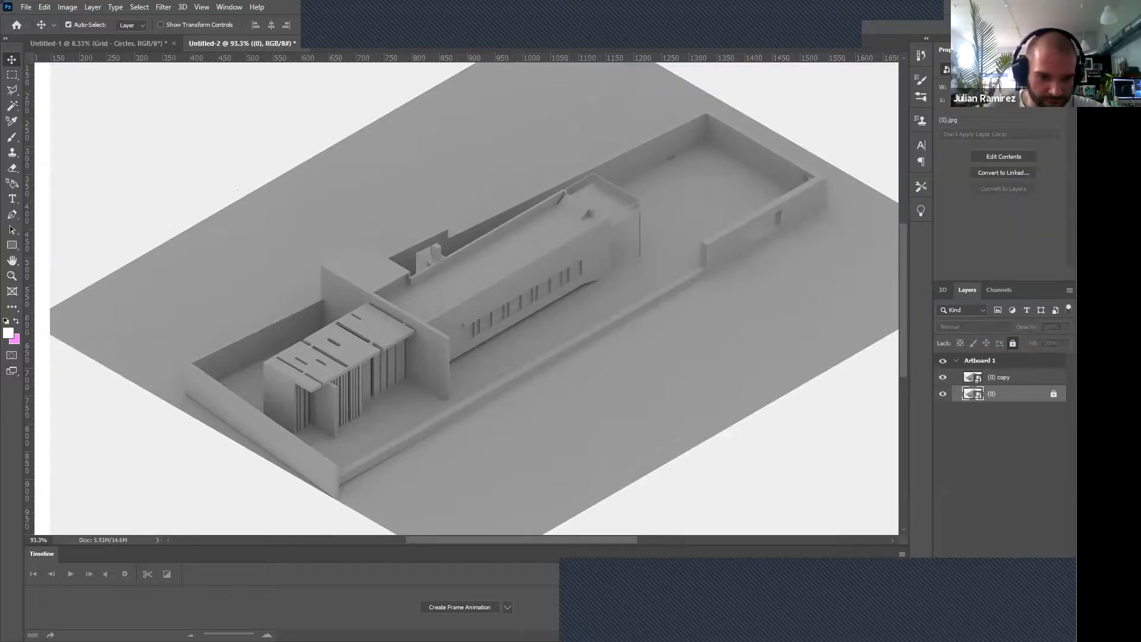
pyautogui.click(937, 320)
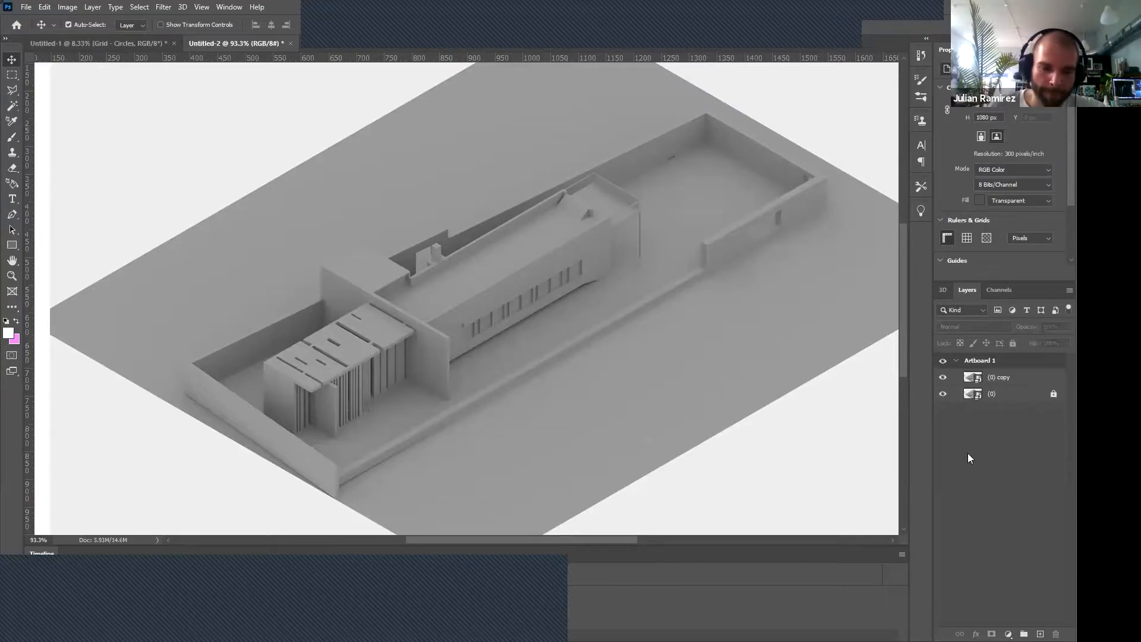
pyautogui.hscroll(1, 507, 415)
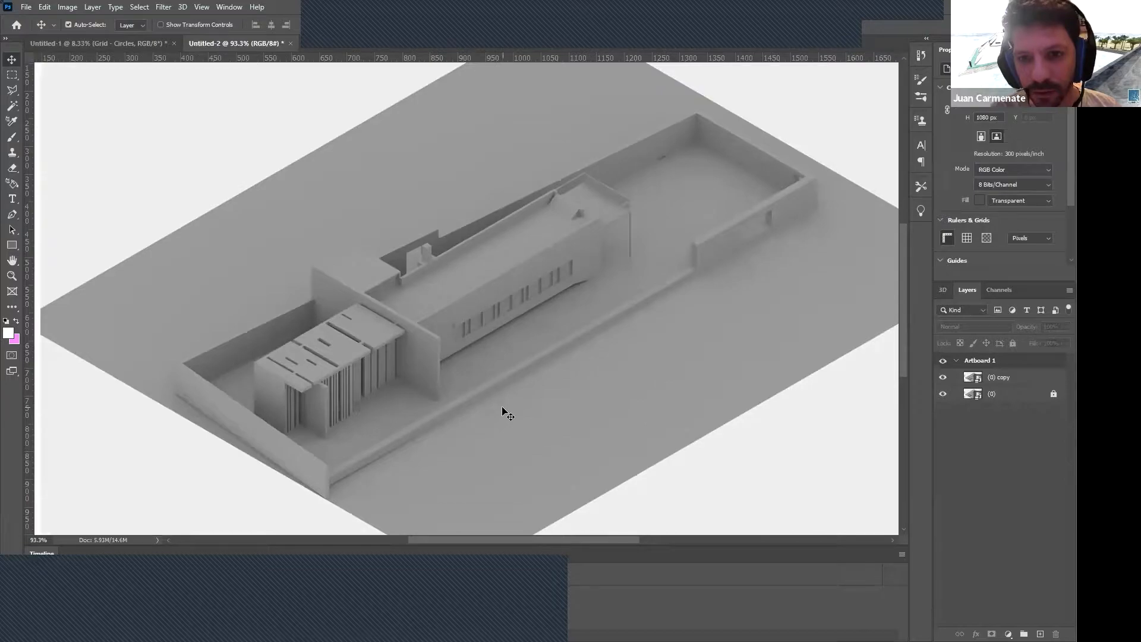
pyautogui.scroll(-1, 503, 409)
pyautogui.scroll(-3, 502, 410)
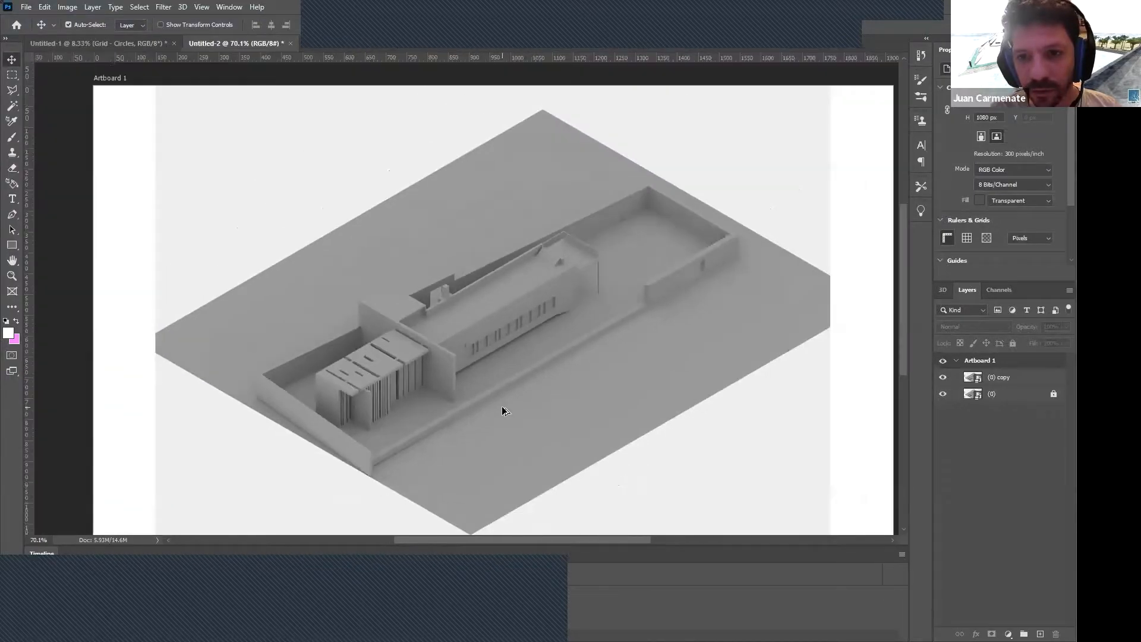
pyautogui.scroll(2, 502, 409)
pyautogui.scroll(1, 494, 402)
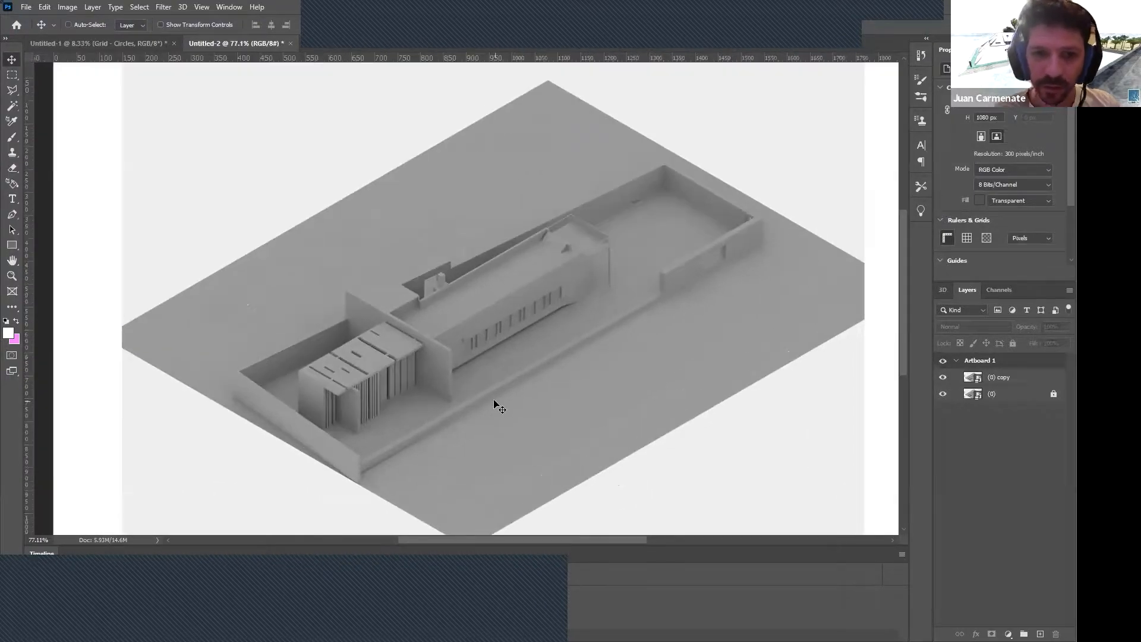
pyautogui.hscroll(2, 486, 401)
pyautogui.hscroll(-2, 489, 350)
pyautogui.hscroll(2, 482, 345)
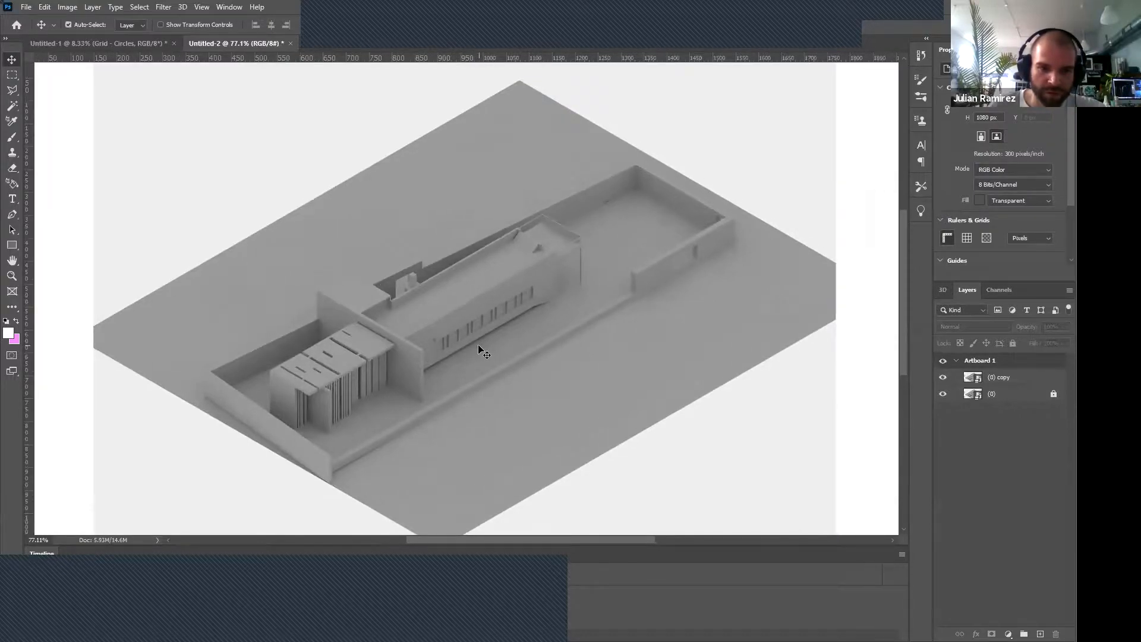
pyautogui.scroll(-2, 470, 345)
pyautogui.scroll(1, 470, 346)
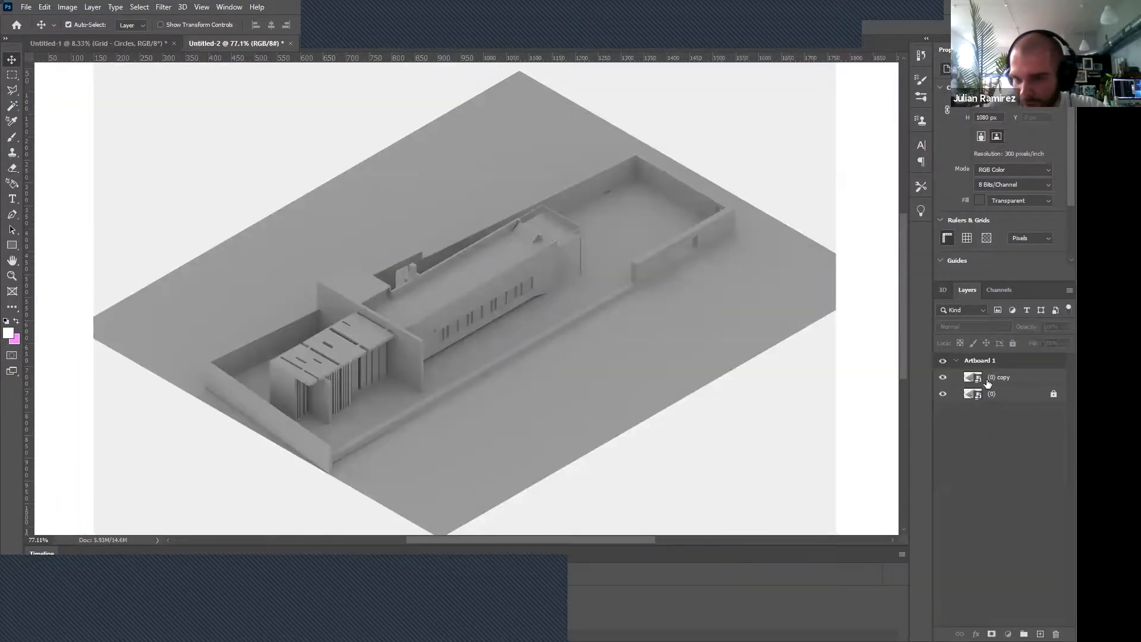
# Rasterize the (0) copy smart object layer and leave no layer selected.
pyautogui.click(987, 381)
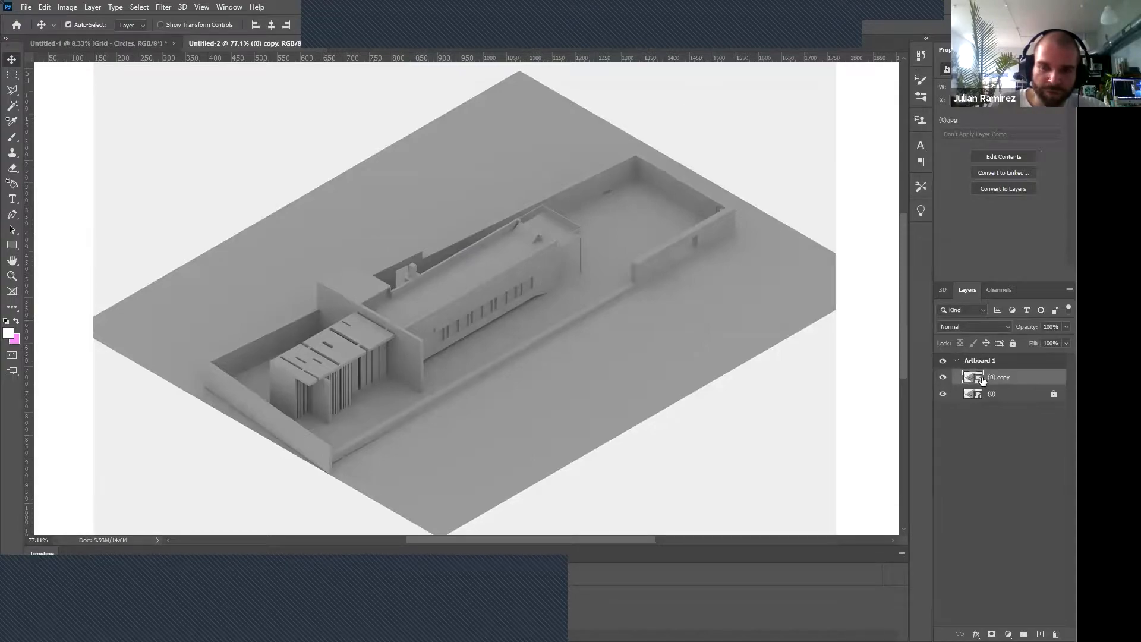
pyautogui.rightClick(982, 377)
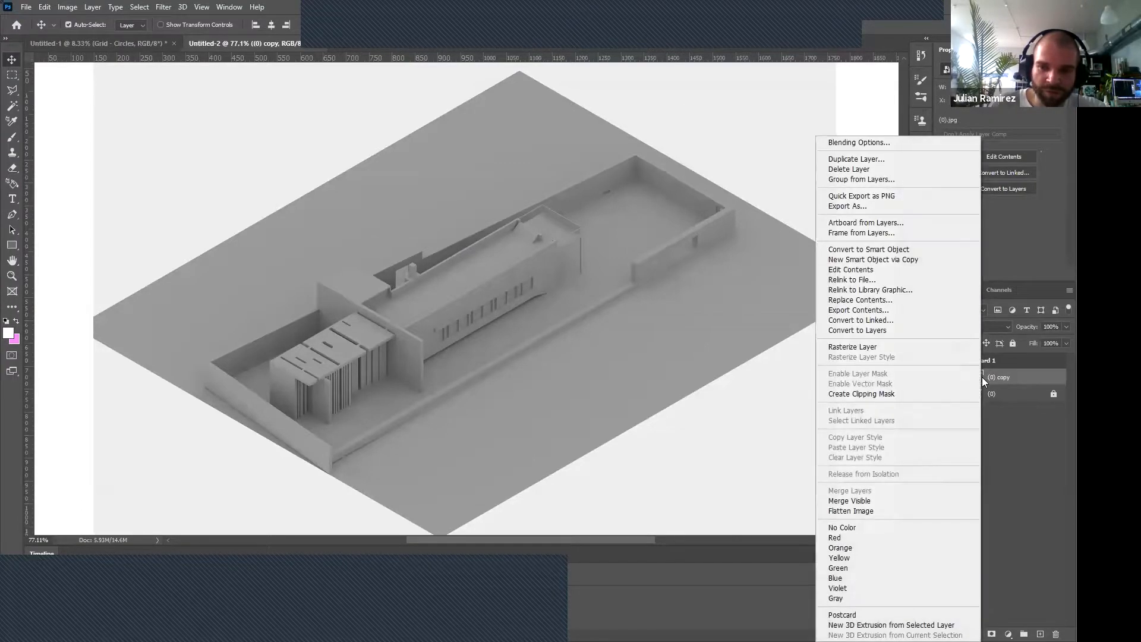
pyautogui.click(907, 350)
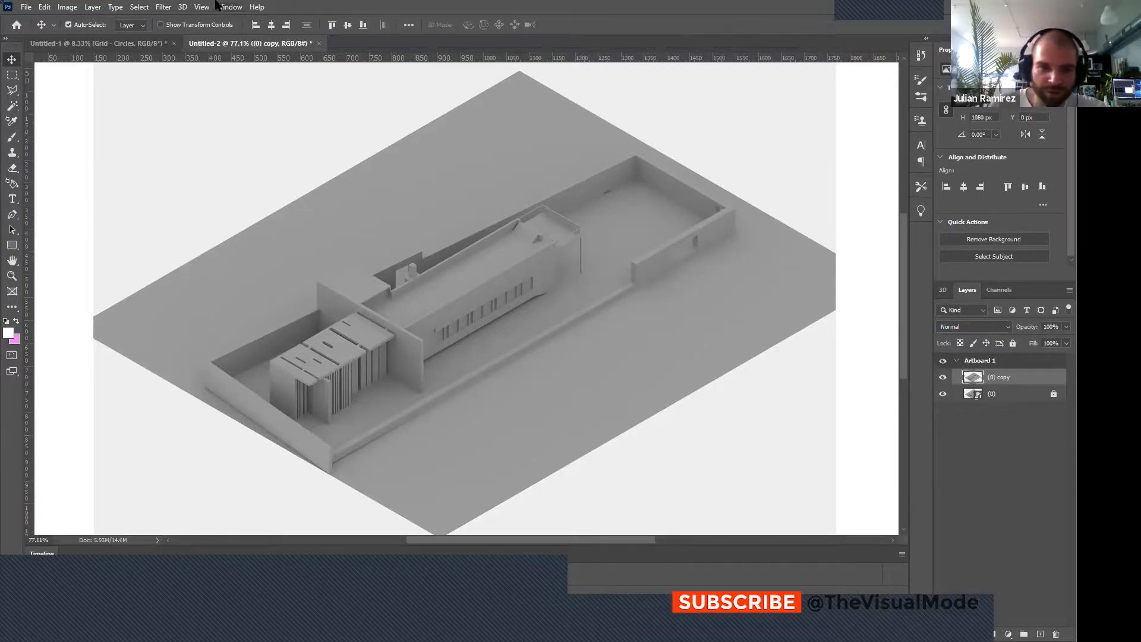
pyautogui.click(1014, 527)
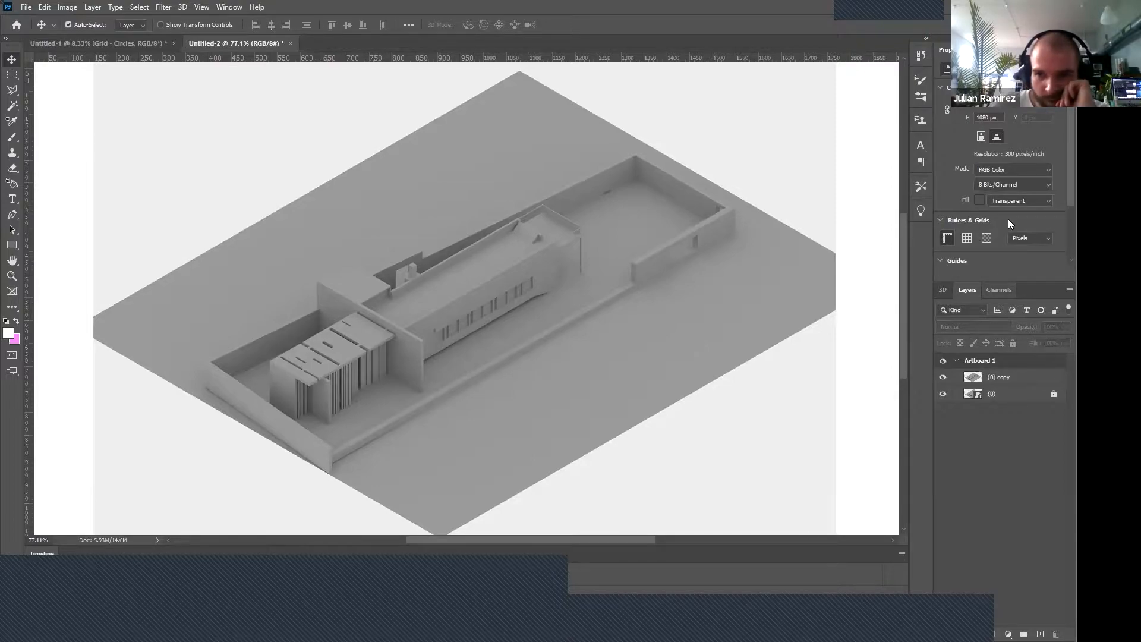
# With the (0) copy layer selected, show the Gradients panel and dock it with the Properties panel.
pyautogui.click(1002, 379)
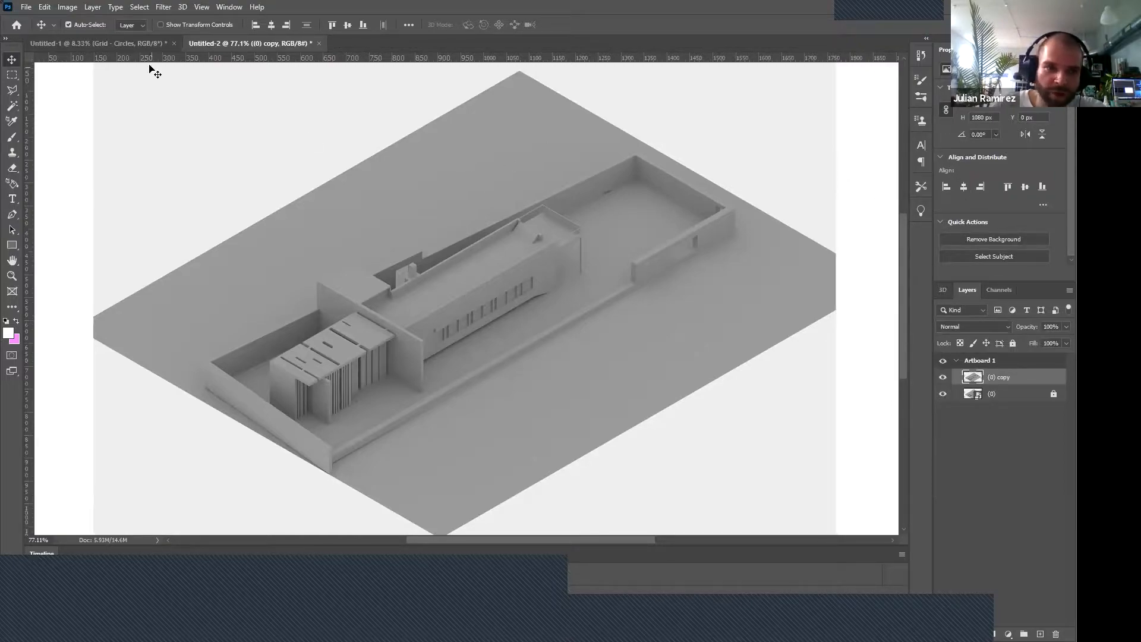
pyautogui.click(162, 7)
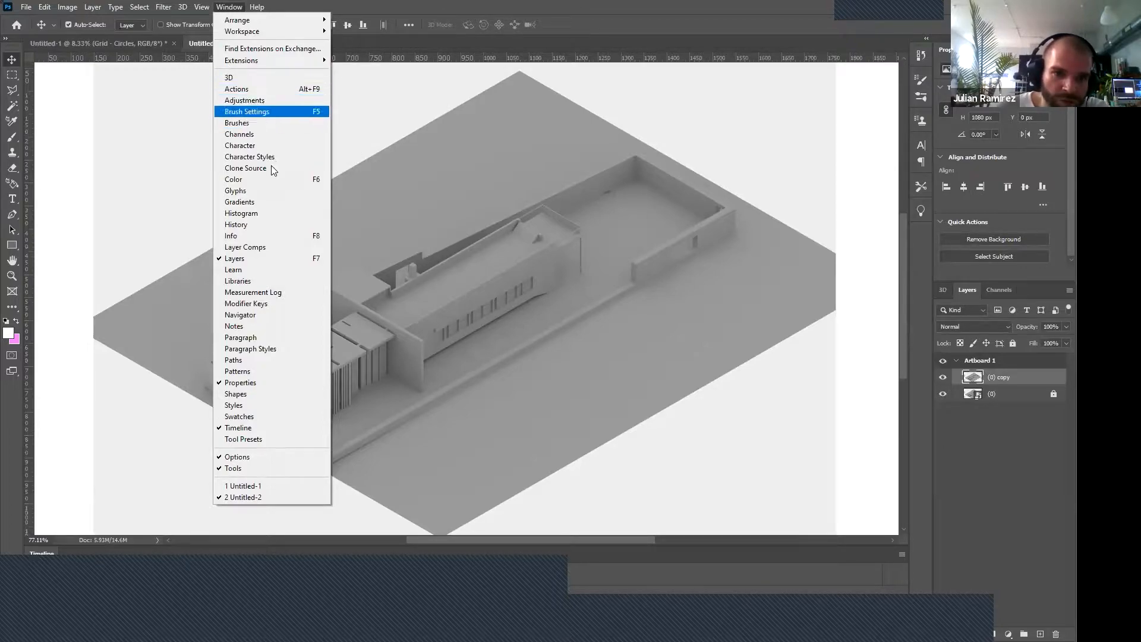
pyautogui.click(267, 206)
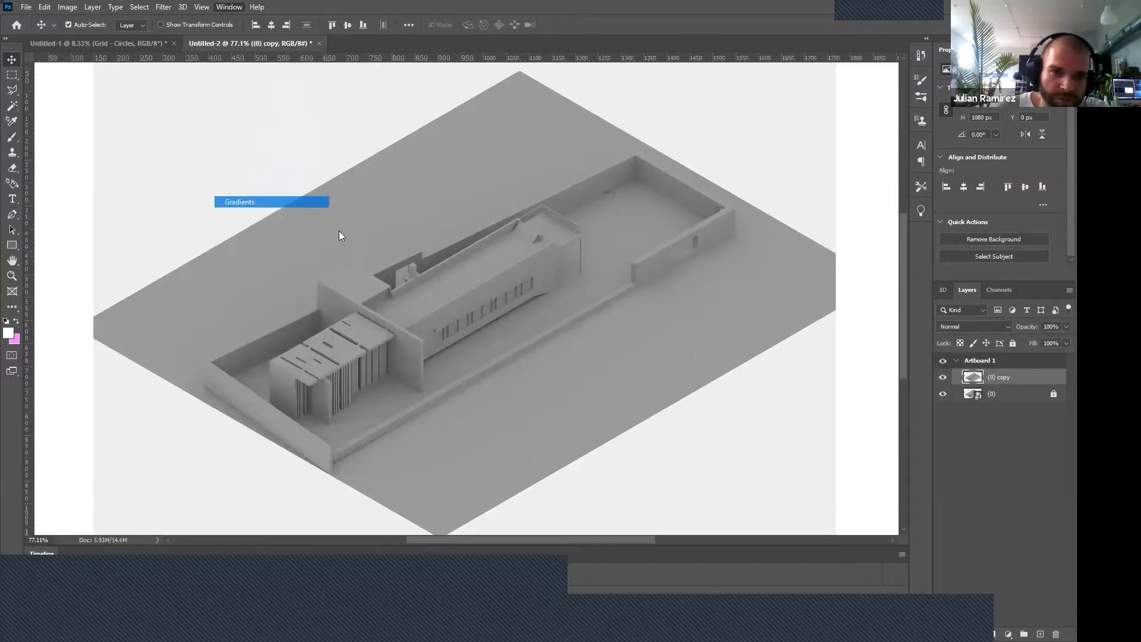
pyautogui.moveTo(827, 230); pyautogui.dragTo(1033, 57)
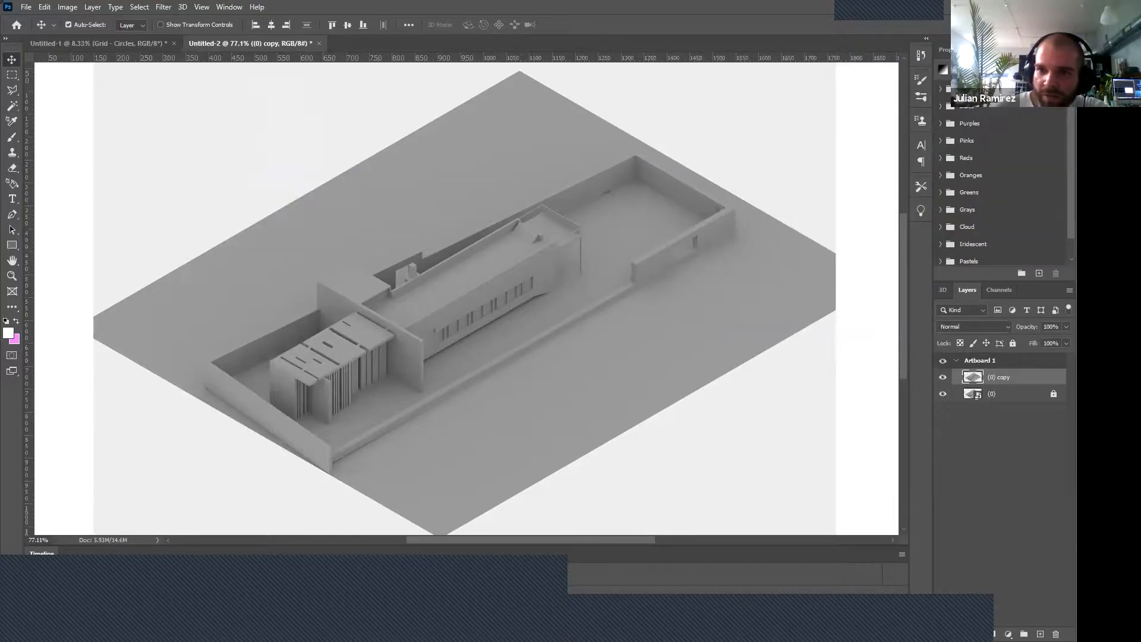
# Expand the blue and Pinks gradient preset groups and browse their swatches.
pyautogui.click(941, 106)
pyautogui.scroll(-1, 1009, 198)
pyautogui.click(942, 236)
pyautogui.scroll(-5, 1004, 208)
pyautogui.scroll(2, 1014, 204)
pyautogui.scroll(-1, 1014, 194)
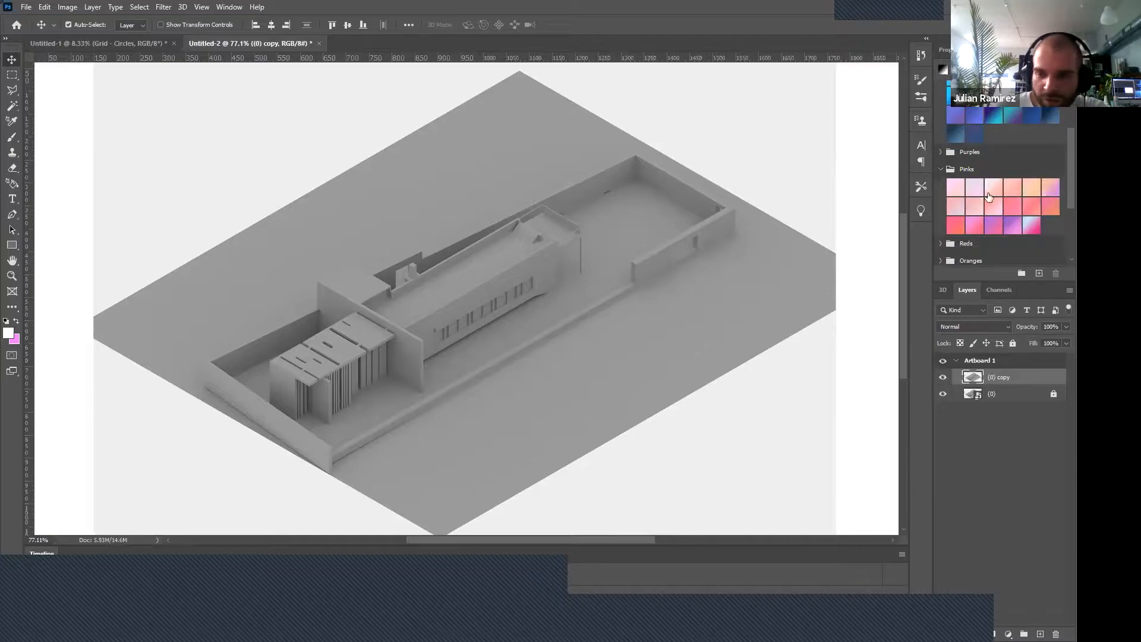
# Copy the Background 3 gradient layer from Untitled-1 into the Untitled-2 artboard, covering the whole canvas.
pyautogui.click(136, 51)
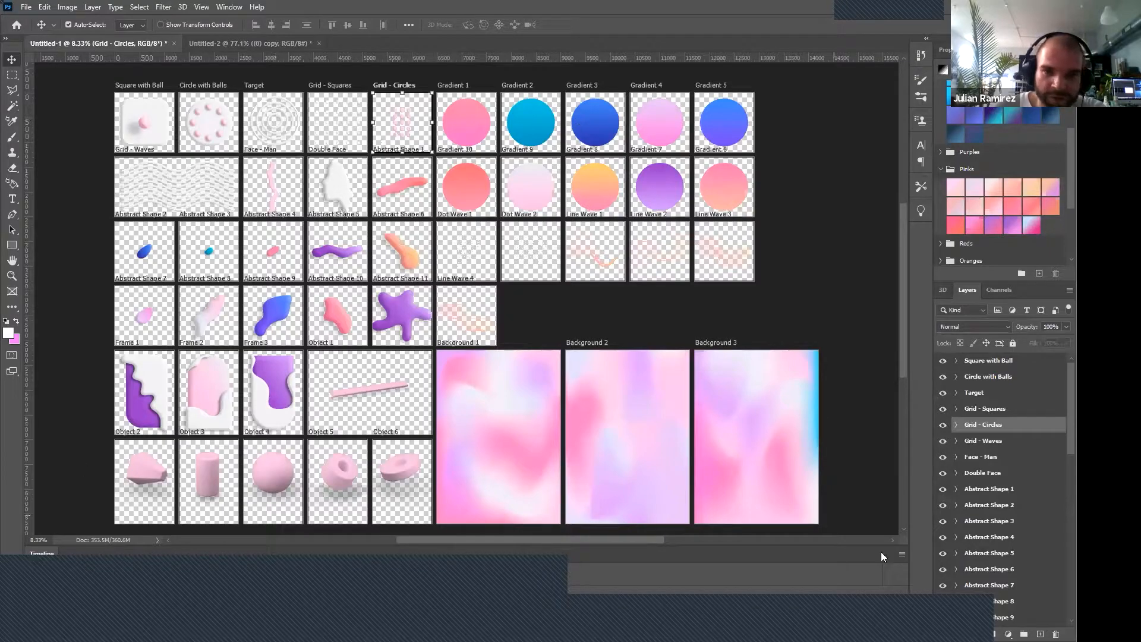
pyautogui.click(219, 46)
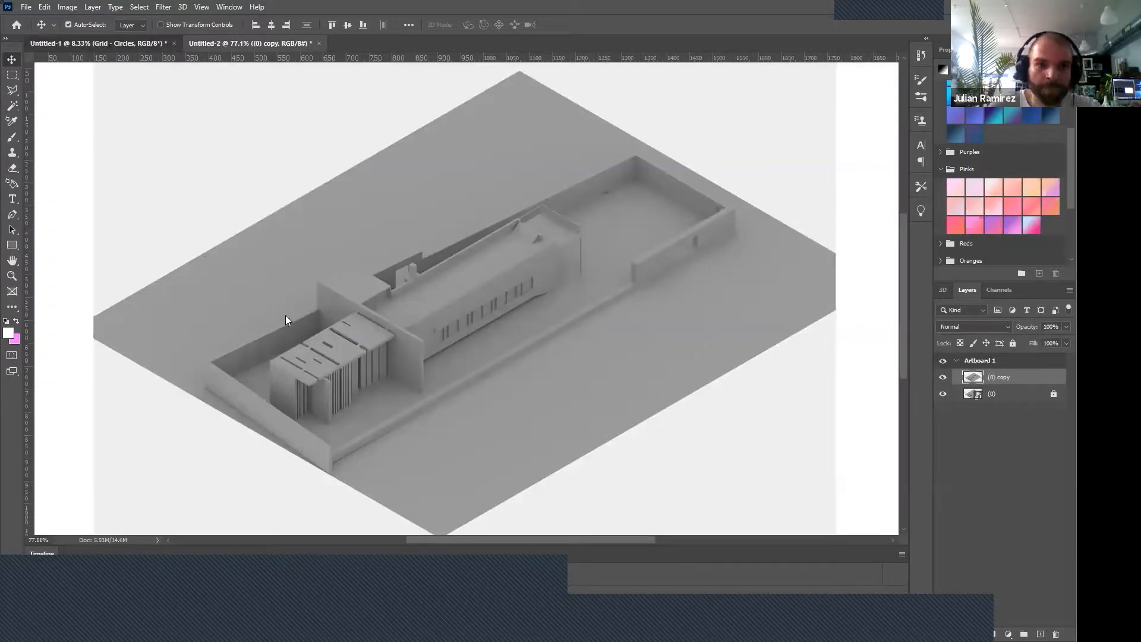
pyautogui.hotkey('ctrl', 'Tab')
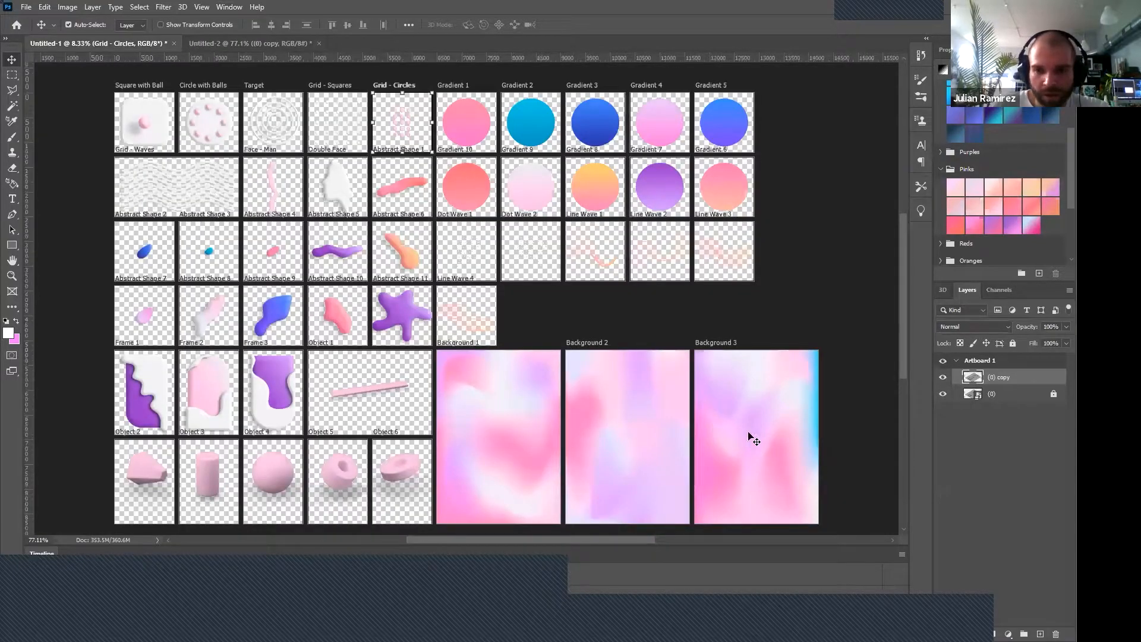
pyautogui.click(737, 434)
pyautogui.moveTo(737, 434)
pyautogui.mouseDown()
pyautogui.moveTo(782, 406)
pyautogui.moveTo(765, 387)
pyautogui.moveTo(751, 385)
pyautogui.moveTo(733, 413)
pyautogui.moveTo(747, 420)
pyautogui.moveTo(743, 463)
pyautogui.moveTo(746, 450)
pyautogui.mouseUp()
pyautogui.rightClick(745, 450)
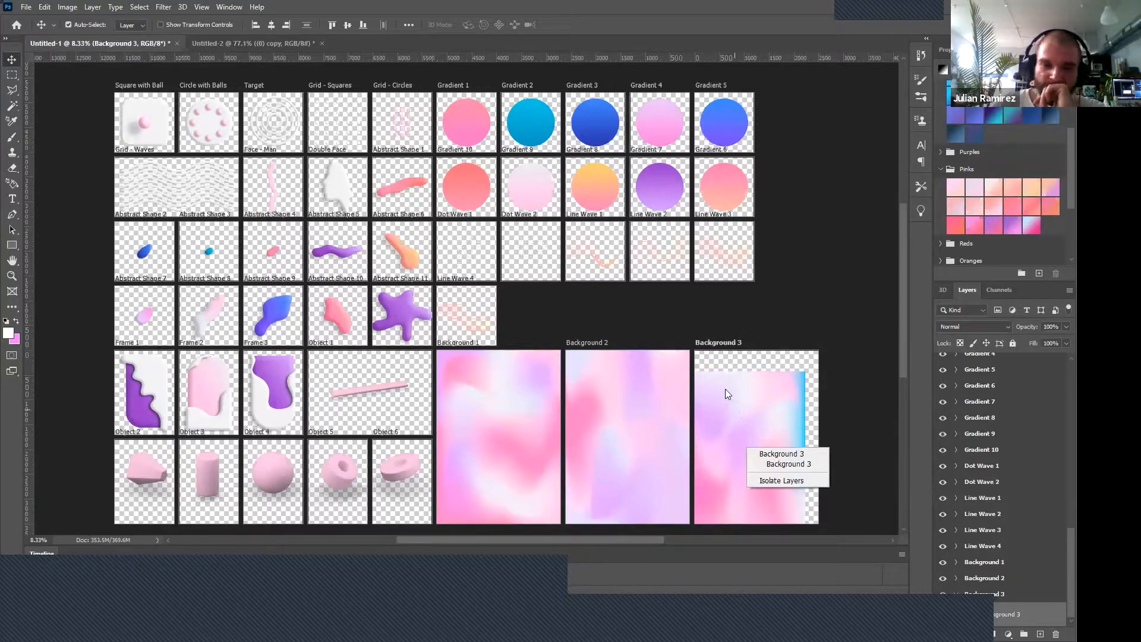
pyautogui.click(794, 464)
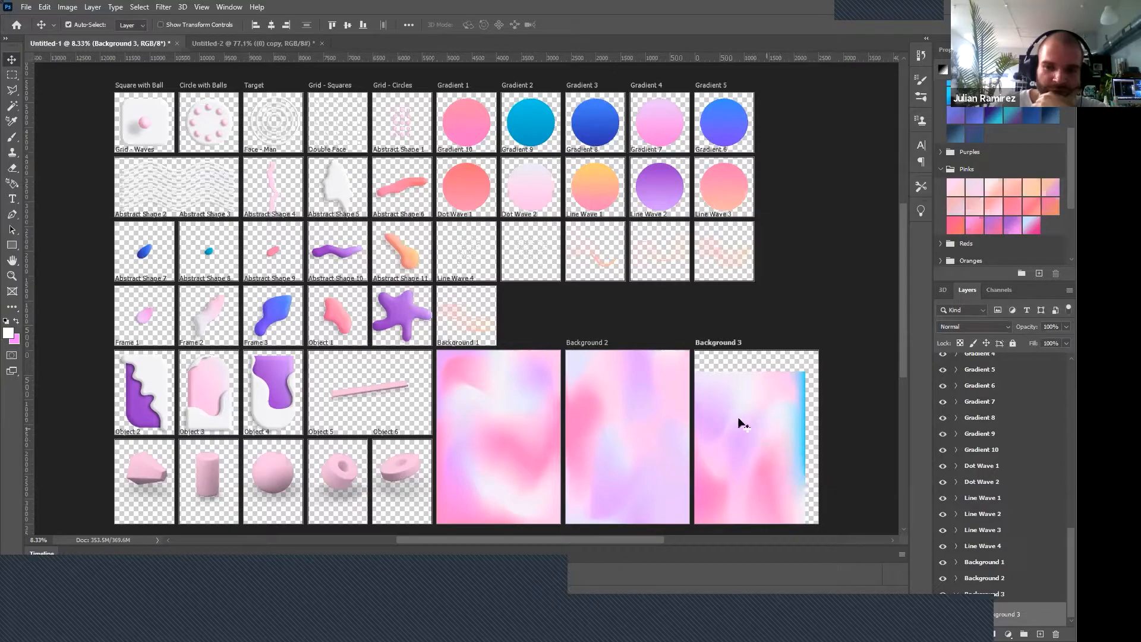
pyautogui.moveTo(740, 434); pyautogui.dragTo(751, 419)
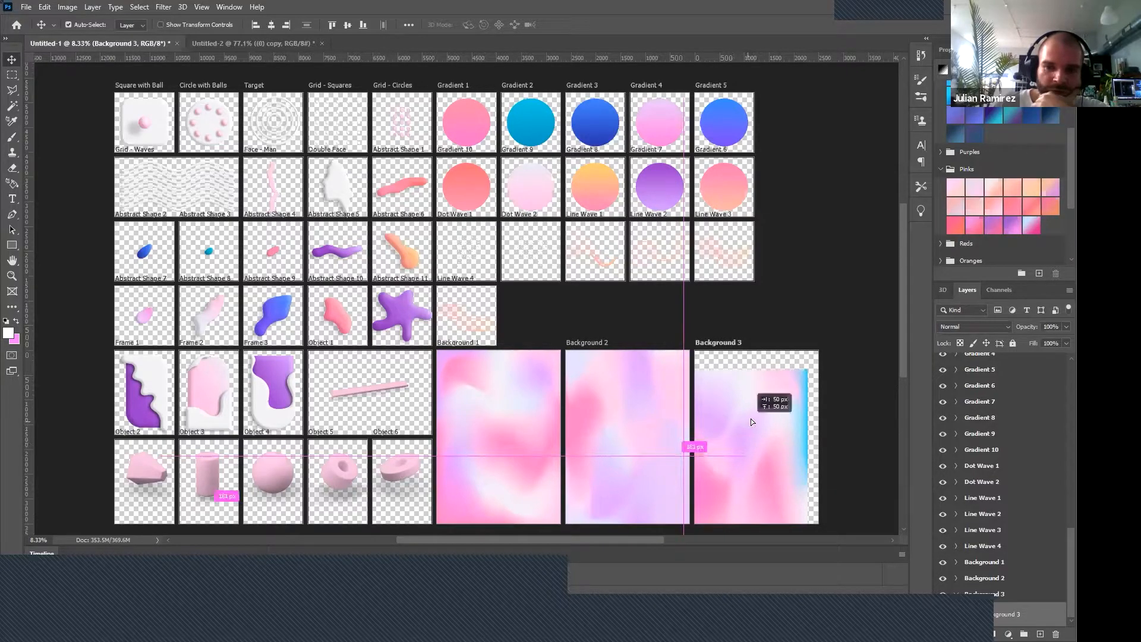
pyautogui.moveTo(193, 32); pyautogui.dragTo(449, 291)
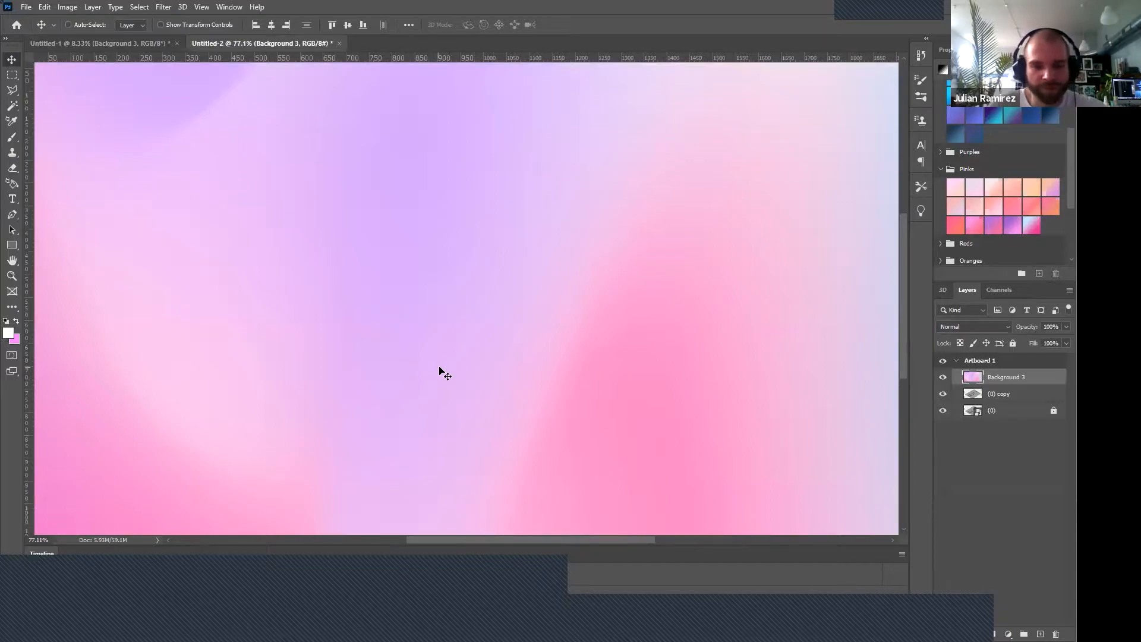
# Move the Background 3 layer beneath (0) copy, keeping it above the locked original render layer.
pyautogui.hscroll(1, 443, 367)
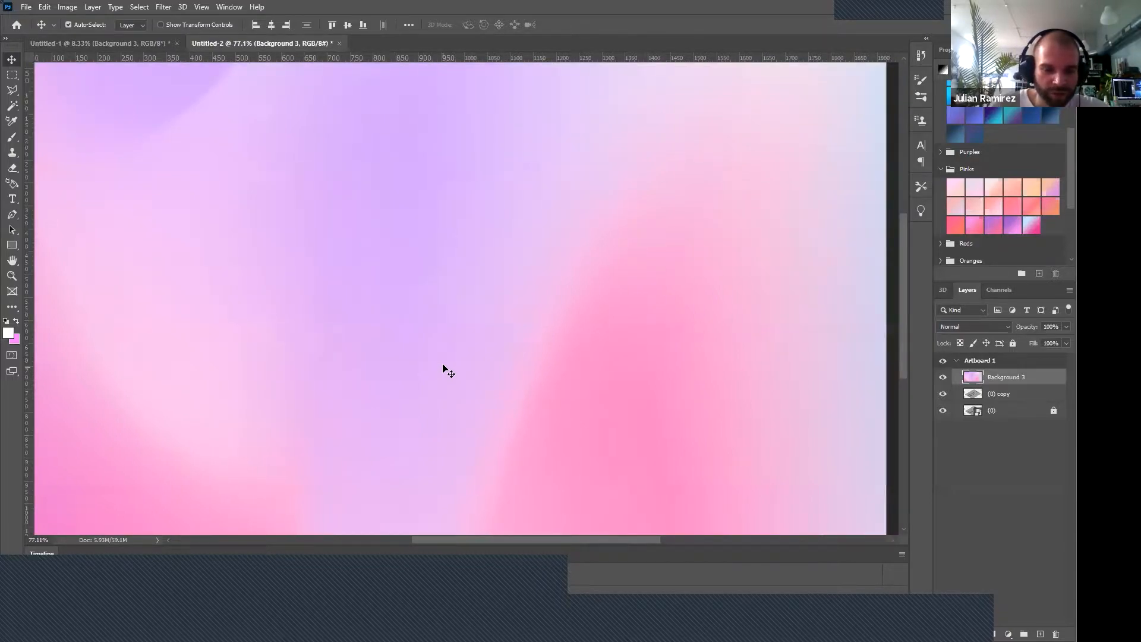
pyautogui.hscroll(-1, 443, 368)
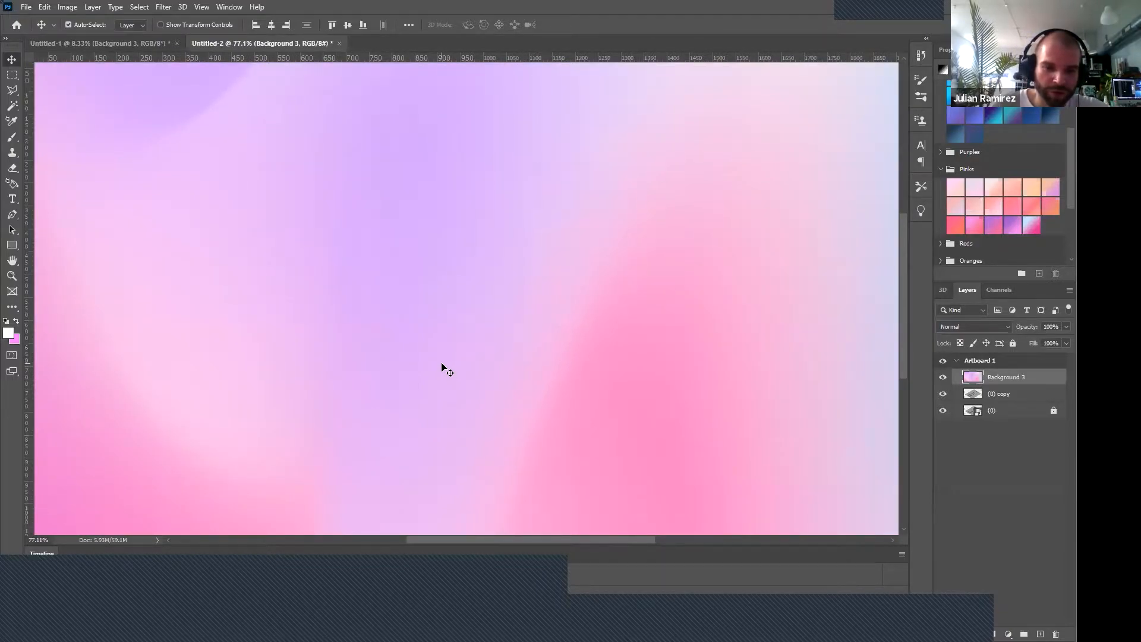
pyautogui.scroll(-4, 492, 348)
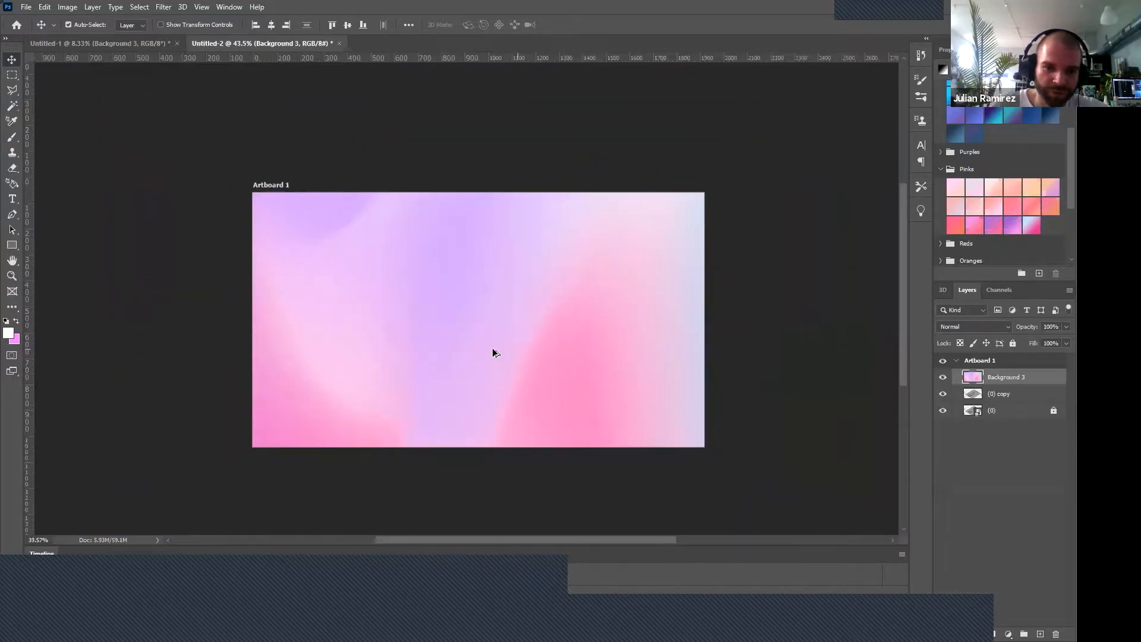
pyautogui.scroll(3, 467, 351)
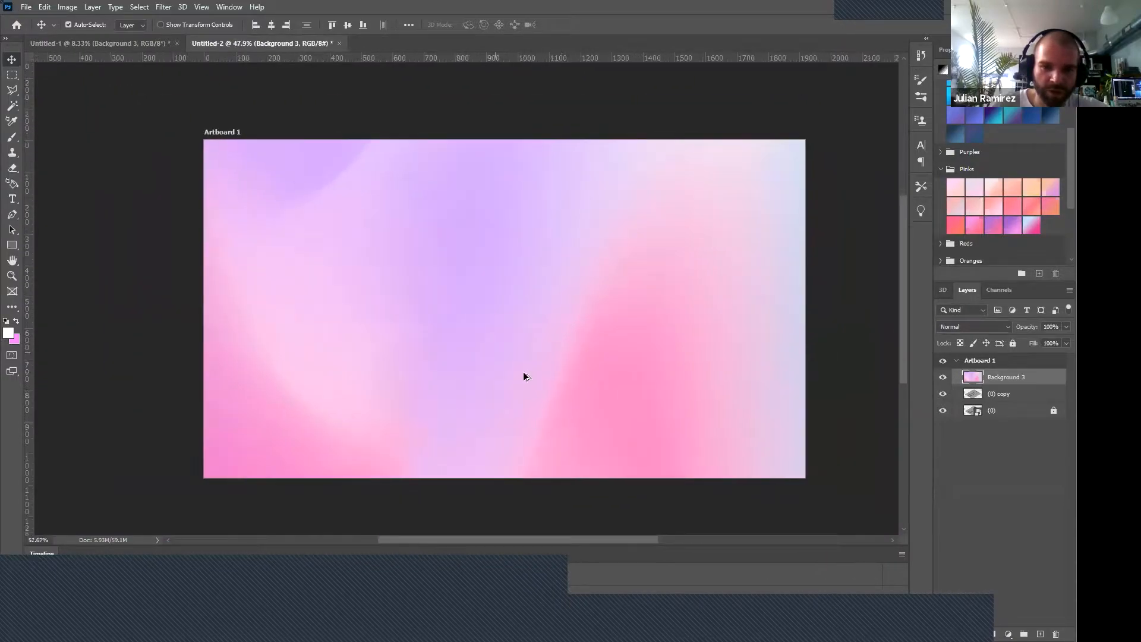
pyautogui.scroll(1, 678, 381)
pyautogui.moveTo(1026, 379); pyautogui.dragTo(996, 394)
pyautogui.scroll(-8, 565, 324)
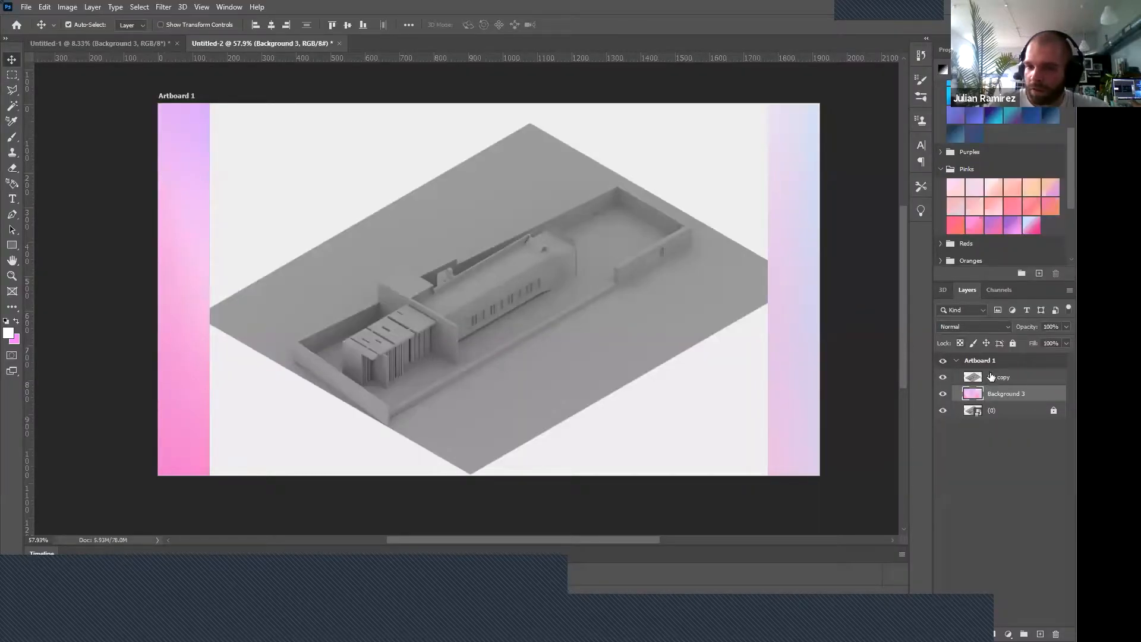
# Delete the off-white surroundings from the (0) copy layer using a Color Range selection with Fuzziness 69, and clear the selection.
pyautogui.click(998, 380)
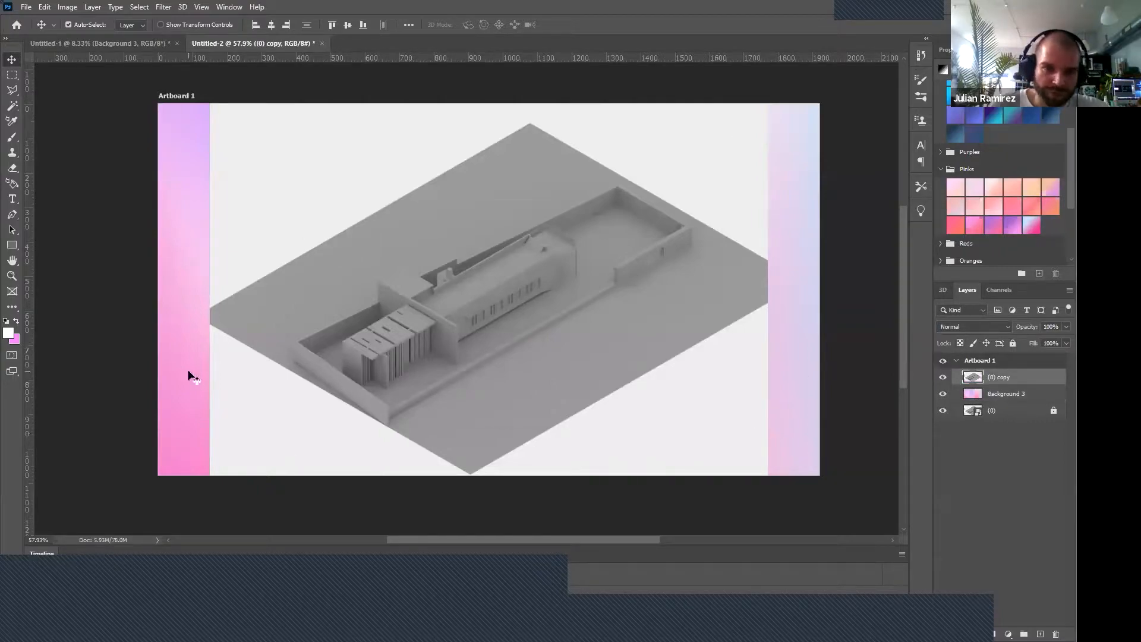
pyautogui.click(139, 7)
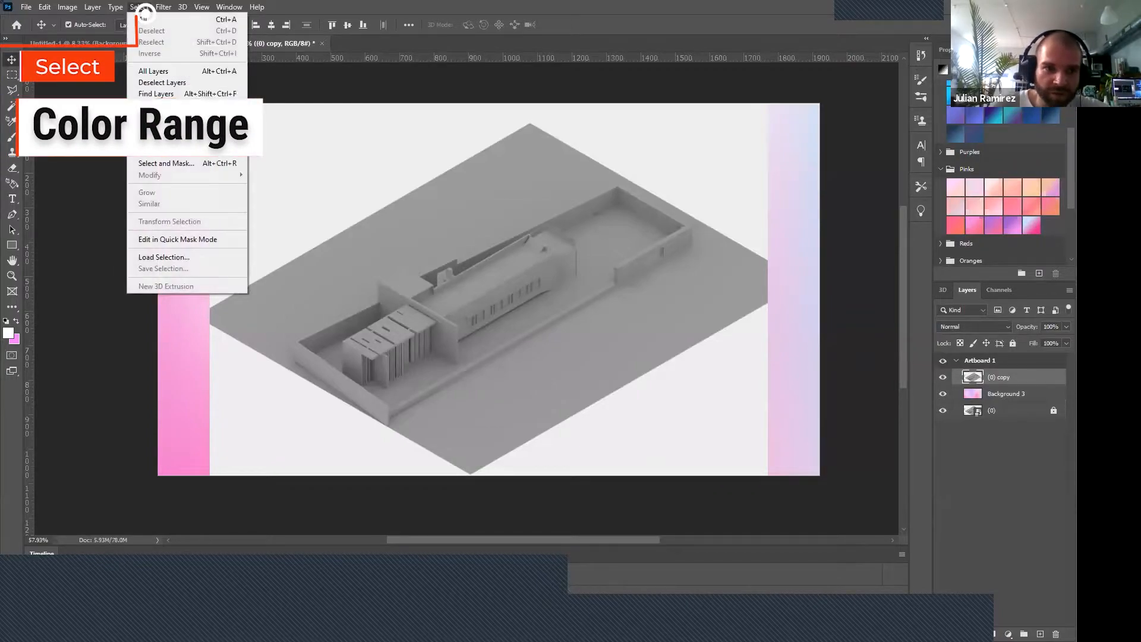
pyautogui.click(155, 122)
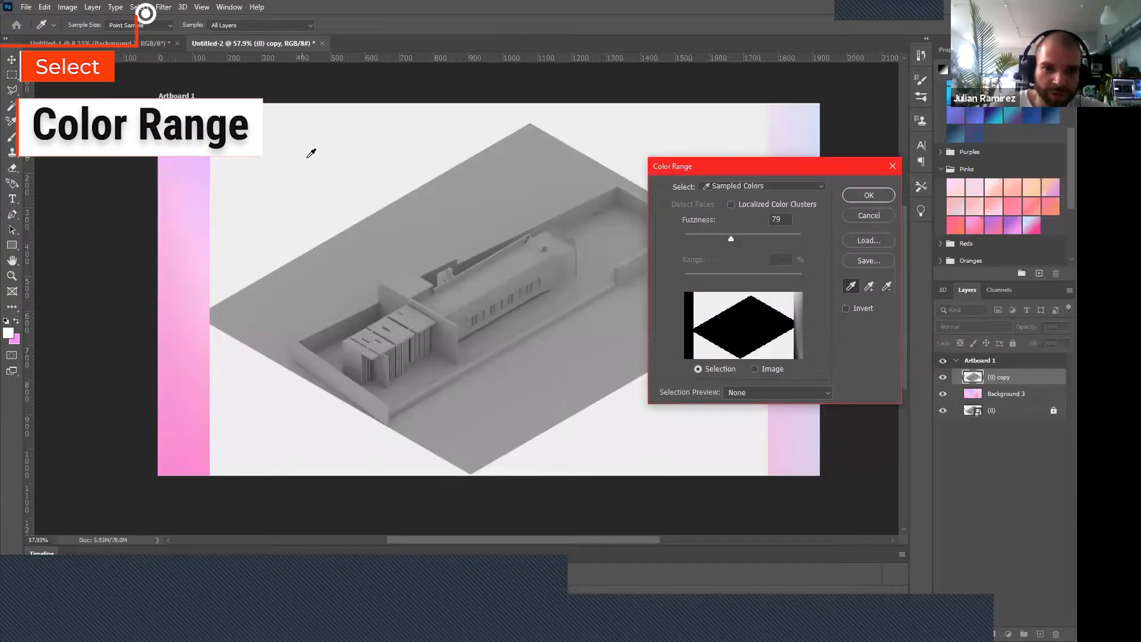
pyautogui.click(308, 158)
pyautogui.moveTo(732, 238)
pyautogui.mouseDown()
pyautogui.moveTo(823, 223)
pyautogui.moveTo(739, 230)
pyautogui.moveTo(754, 236)
pyautogui.moveTo(727, 246)
pyautogui.mouseUp()
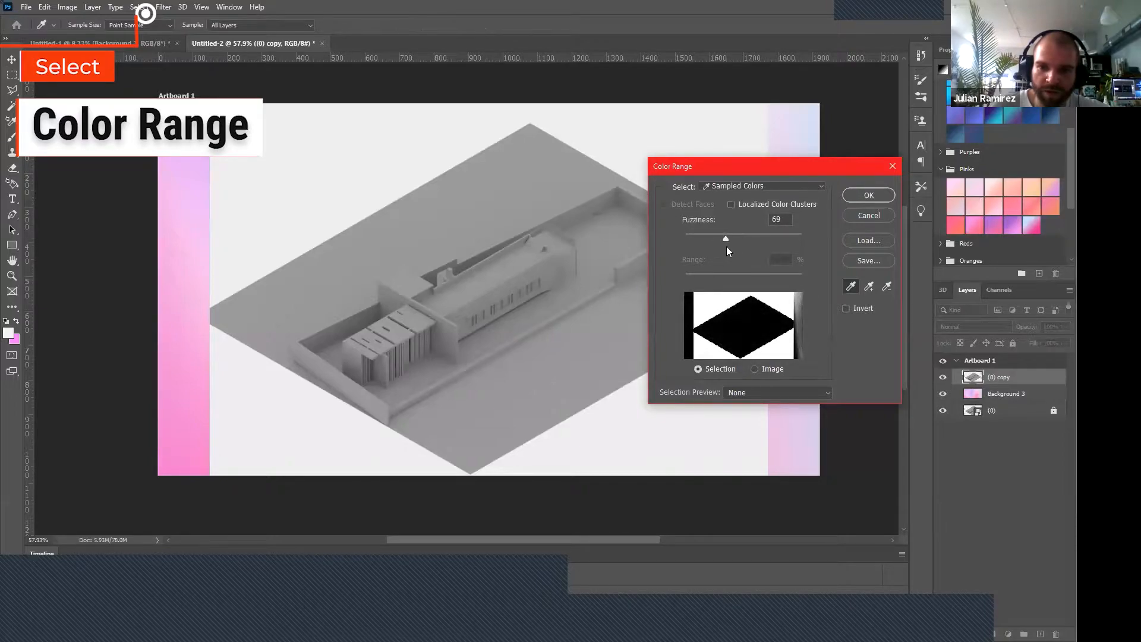
pyautogui.click(866, 202)
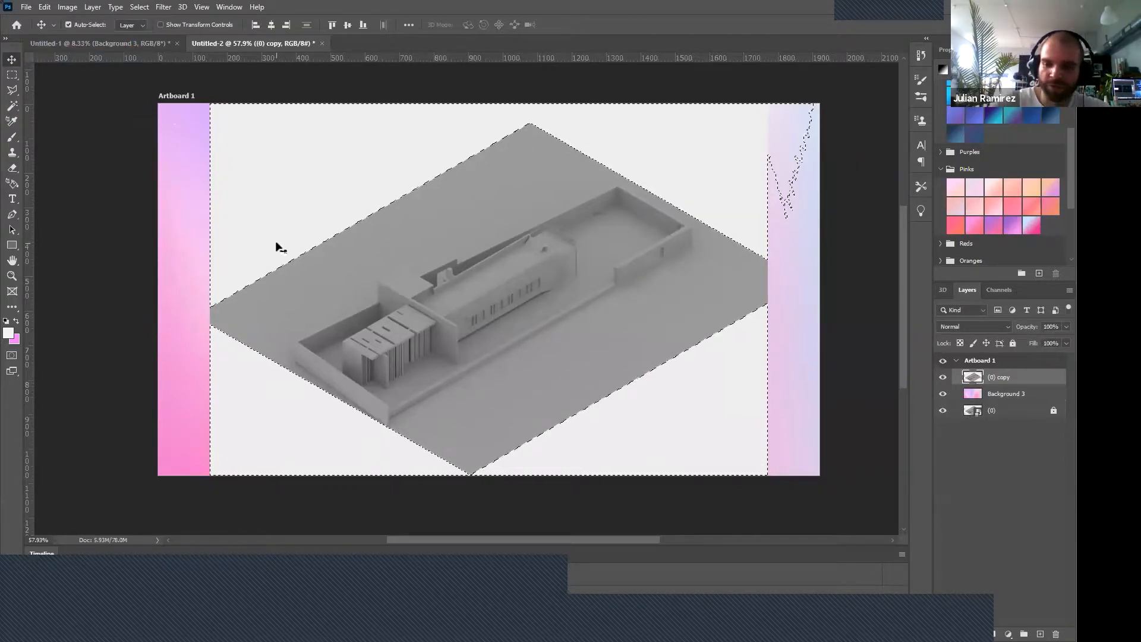
pyautogui.press('Delete')
pyautogui.hotkey('ctrl', 'd')
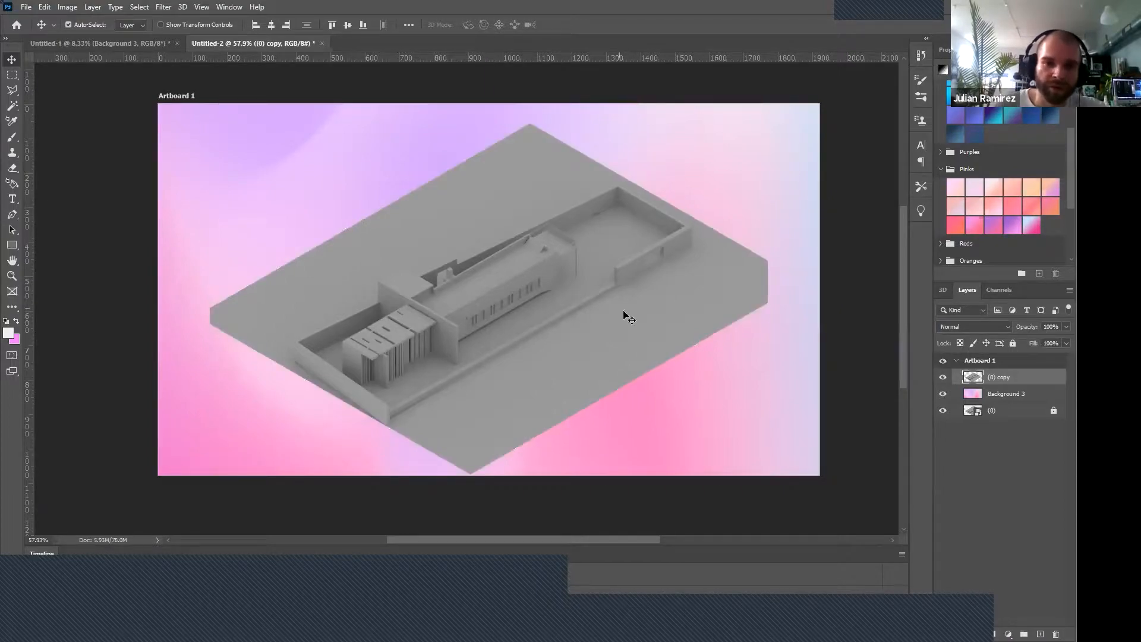
pyautogui.press('ctrl')
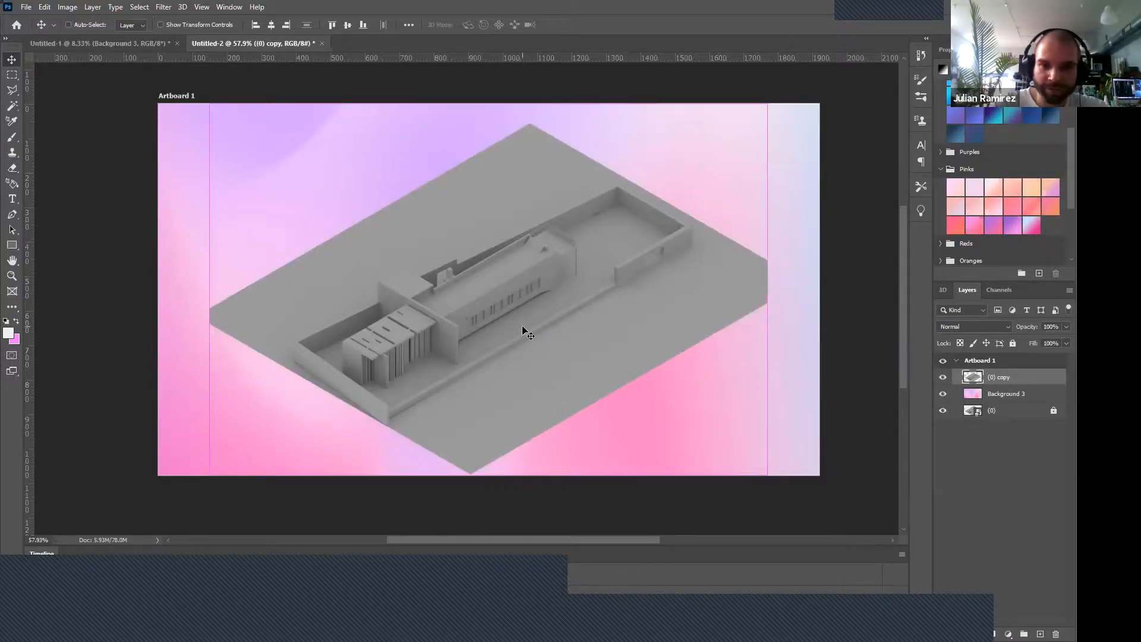
pyautogui.hotkey('ctrl', '+')
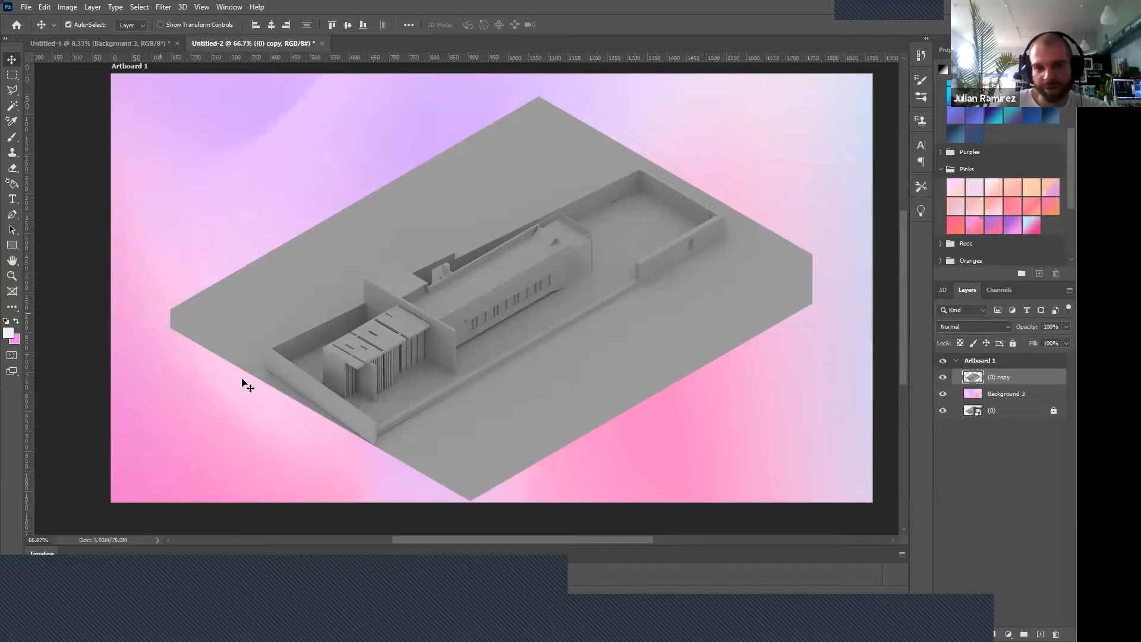
pyautogui.scroll(-1, 442, 362)
pyautogui.scroll(3, 556, 369)
pyautogui.scroll(-2, 528, 367)
pyautogui.scroll(1, 526, 364)
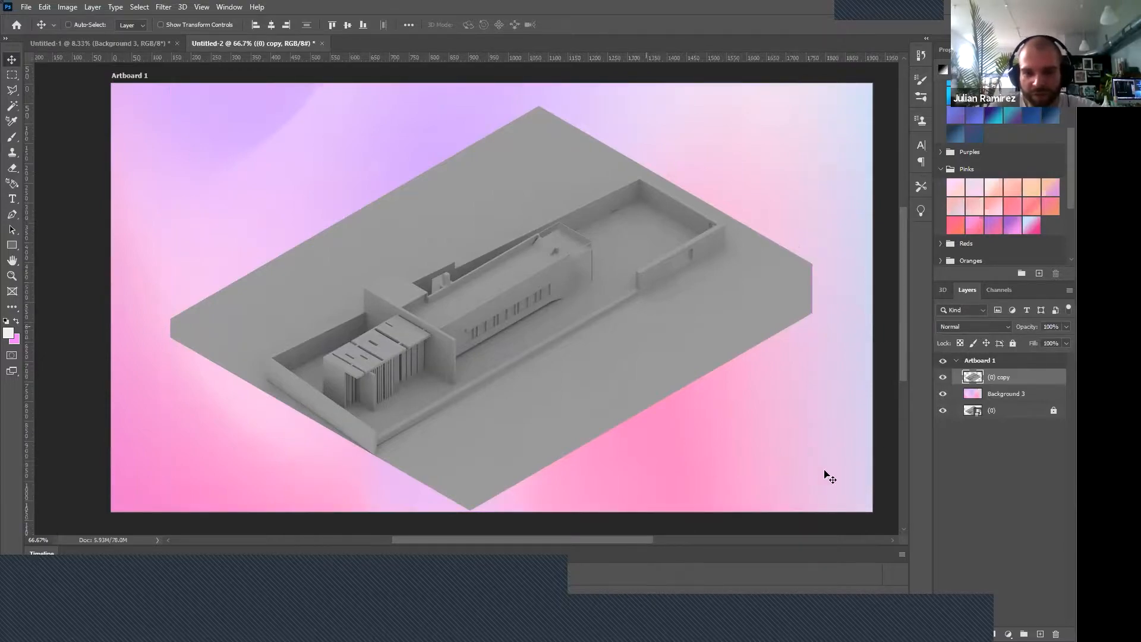
# Scale the (0) copy render down proportionally and reposition it near the middle of the artboard with gradient visible all around it.
pyautogui.hotkey('ctrl', 't')
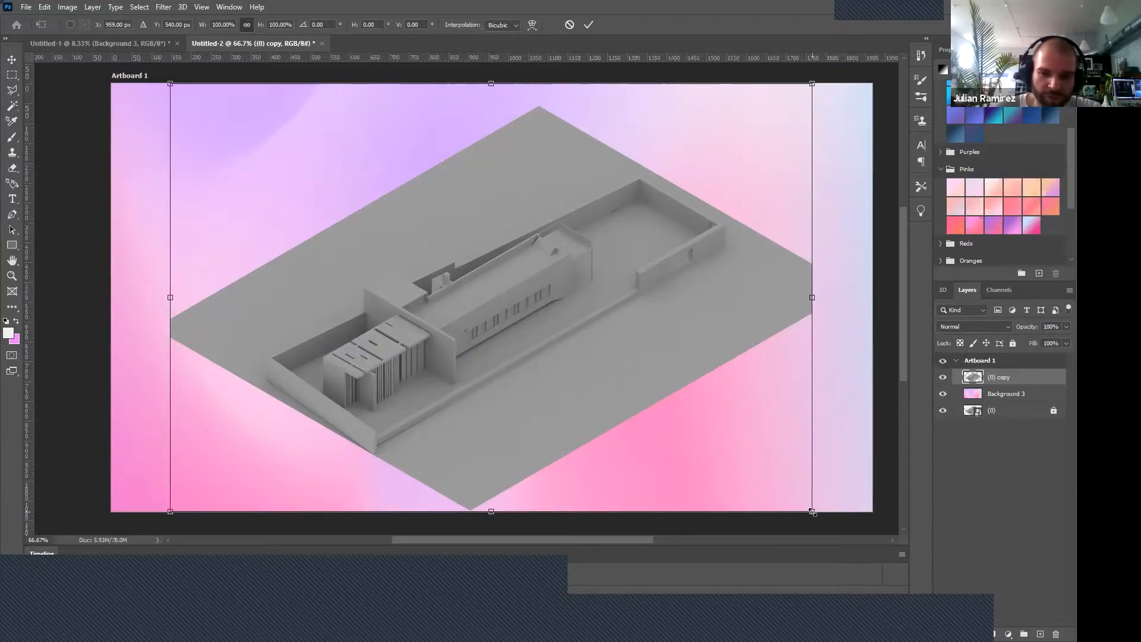
pyautogui.moveTo(807, 512); pyautogui.dragTo(699, 448)
pyautogui.moveTo(522, 341); pyautogui.dragTo(532, 356)
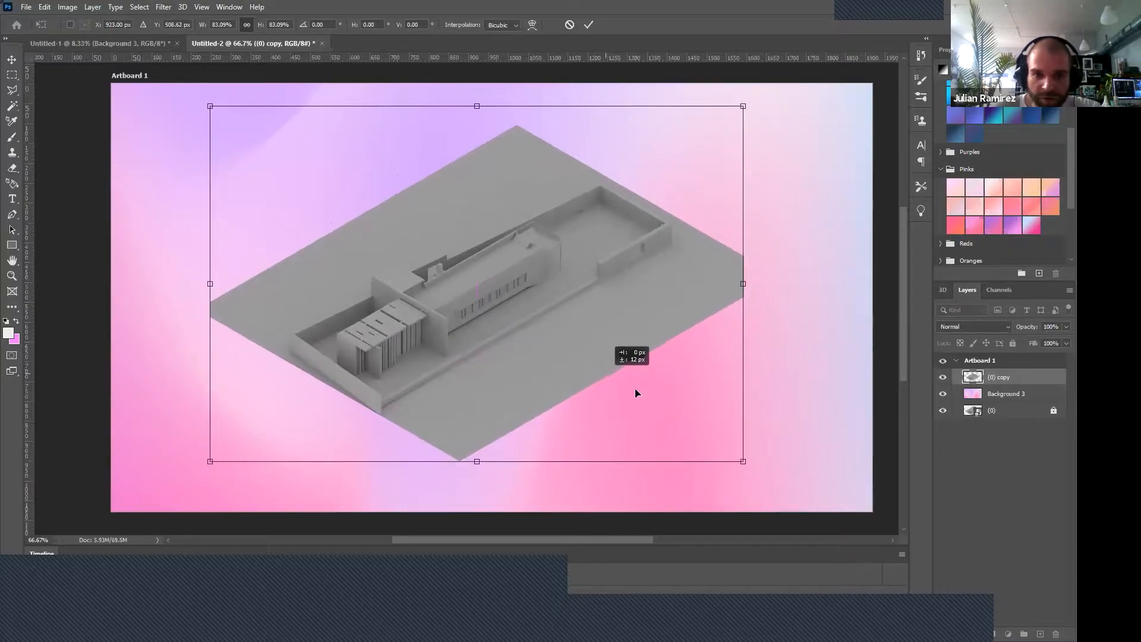
pyautogui.moveTo(743, 458); pyautogui.dragTo(721, 447)
pyautogui.moveTo(610, 391); pyautogui.dragTo(621, 411)
pyautogui.press('Return')
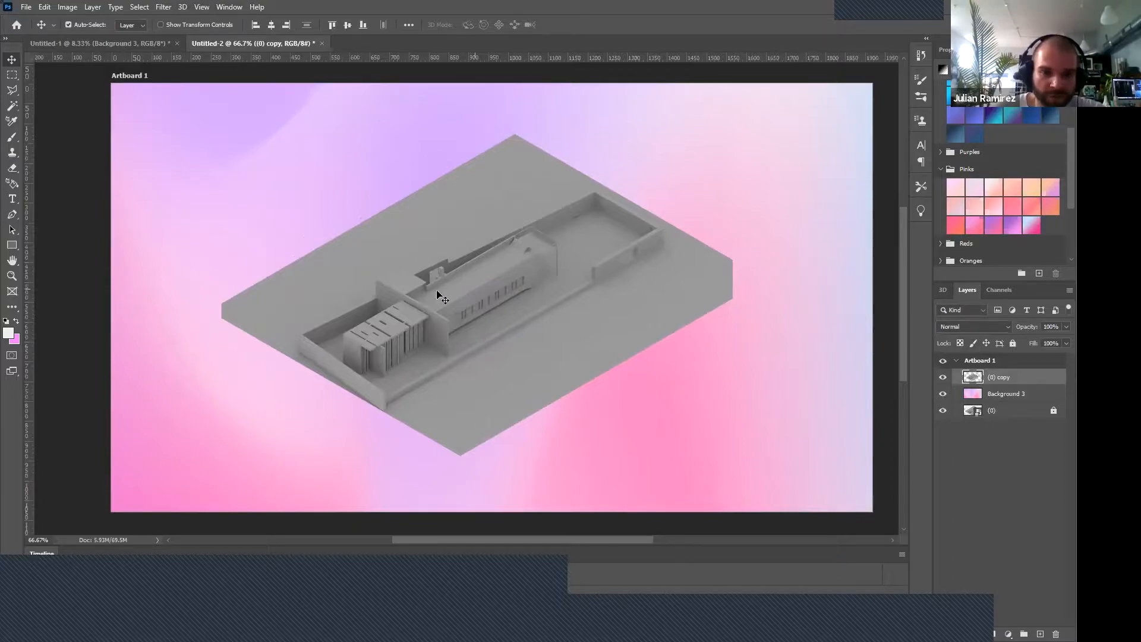
# Hide the document rulers and show them again.
pyautogui.click(228, 7)
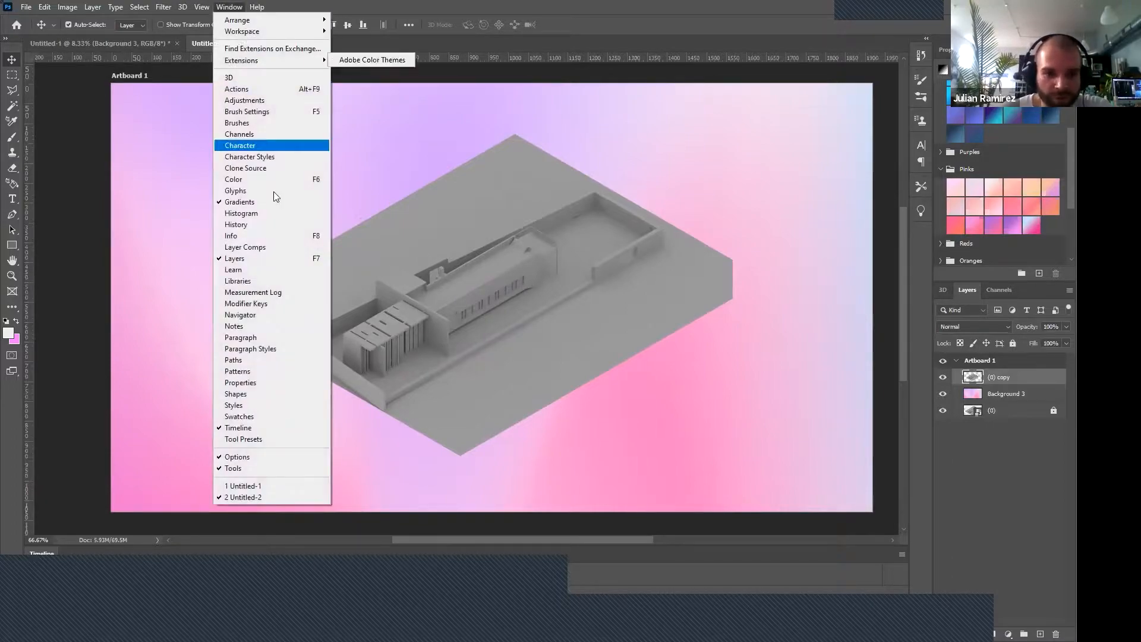
pyautogui.press('Escape')
pyautogui.click(201, 7)
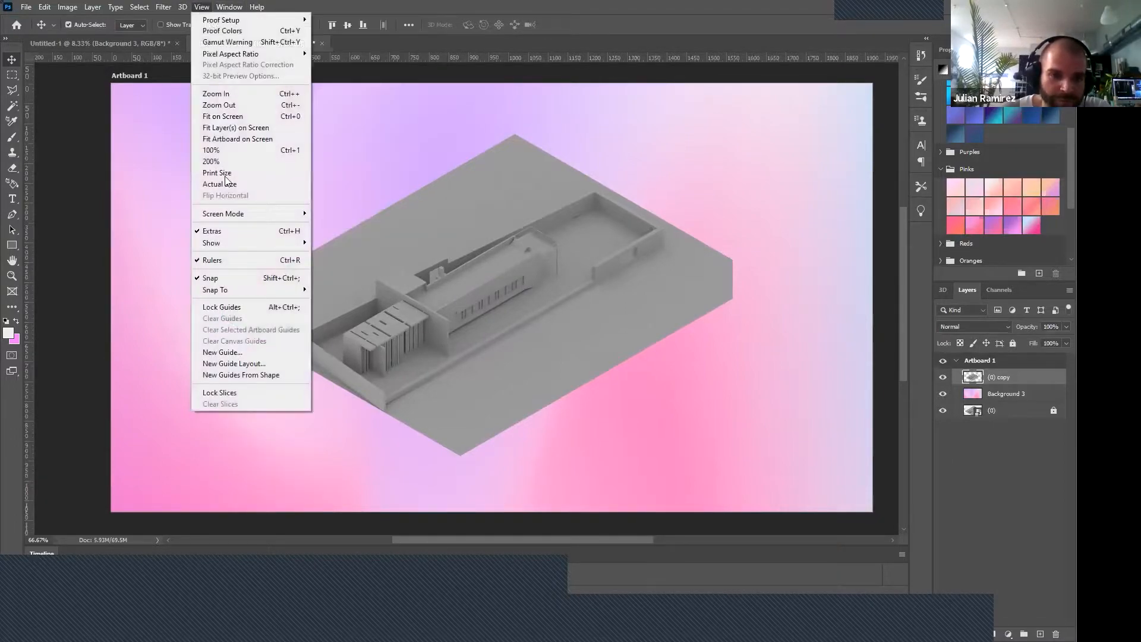
pyautogui.click(234, 261)
pyautogui.click(183, 6)
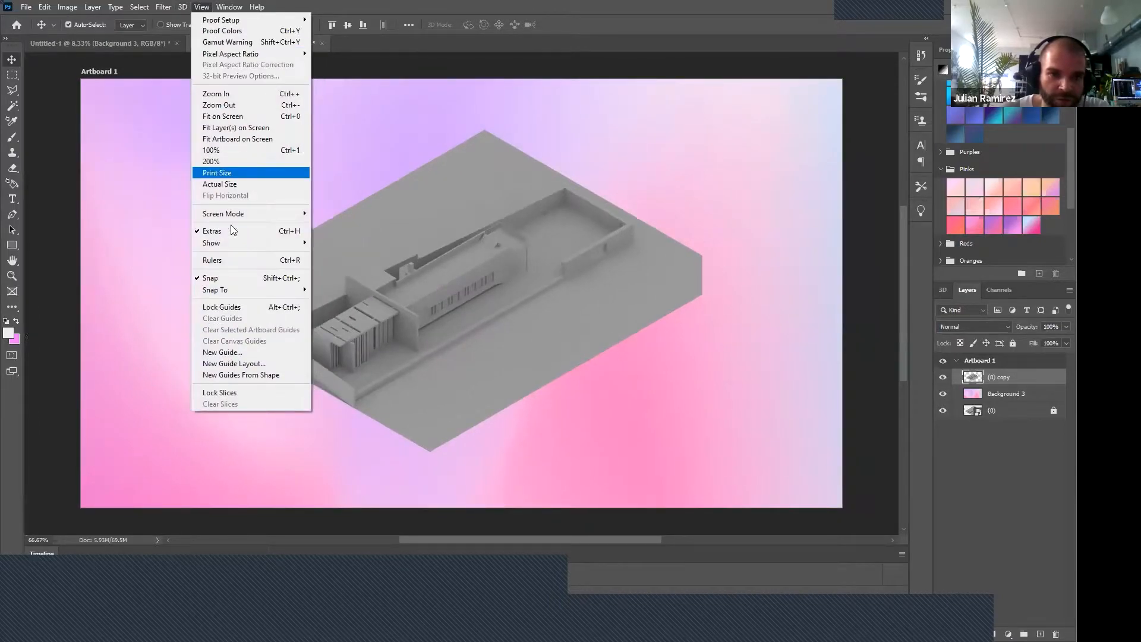
pyautogui.click(234, 260)
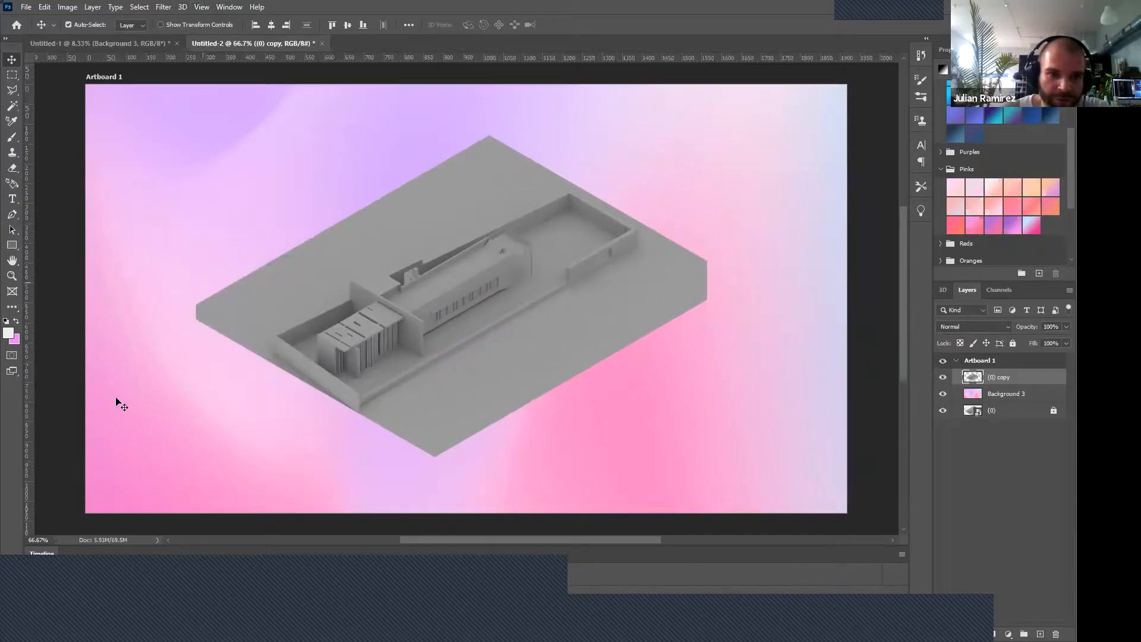
# Switch the ruler units to inches and back to pixels.
pyautogui.rightClick(130, 59)
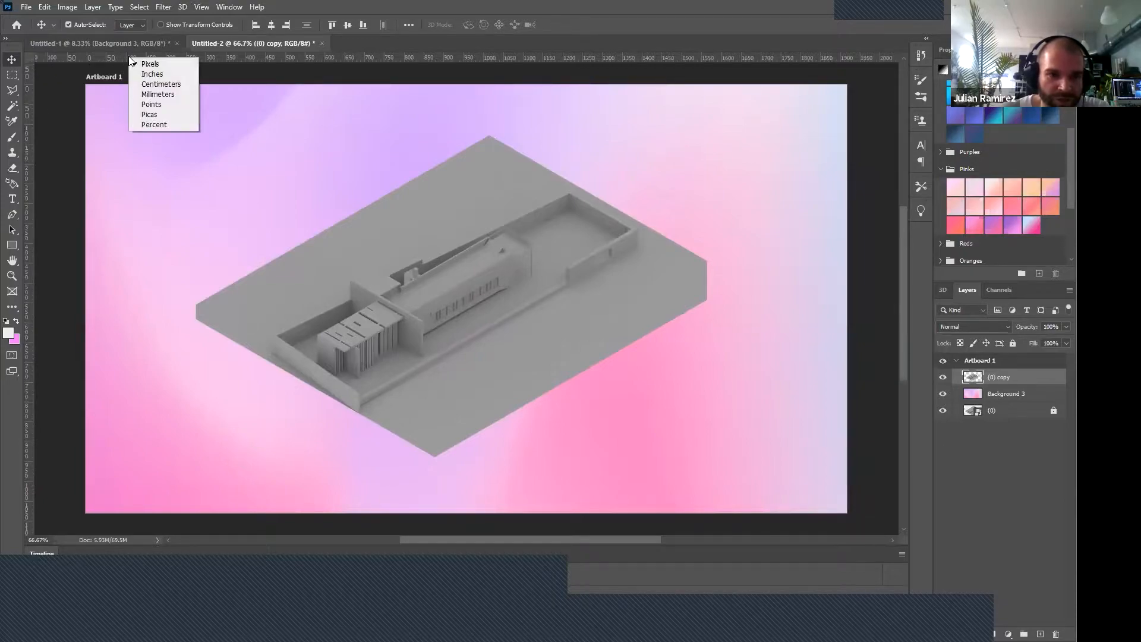
pyautogui.click(154, 73)
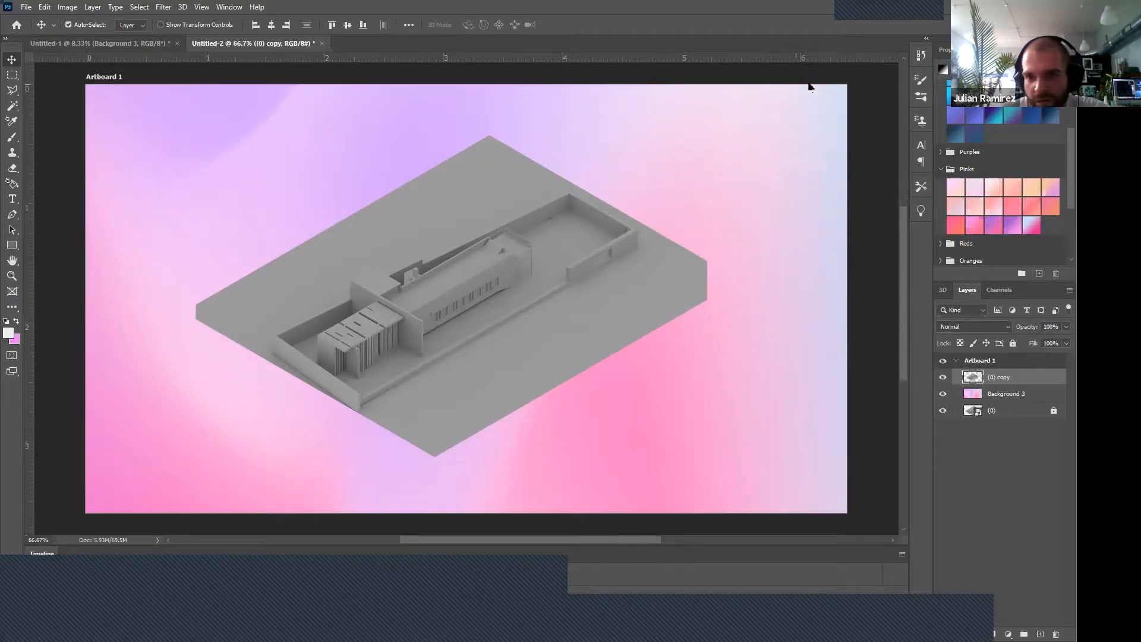
pyautogui.rightClick(271, 65)
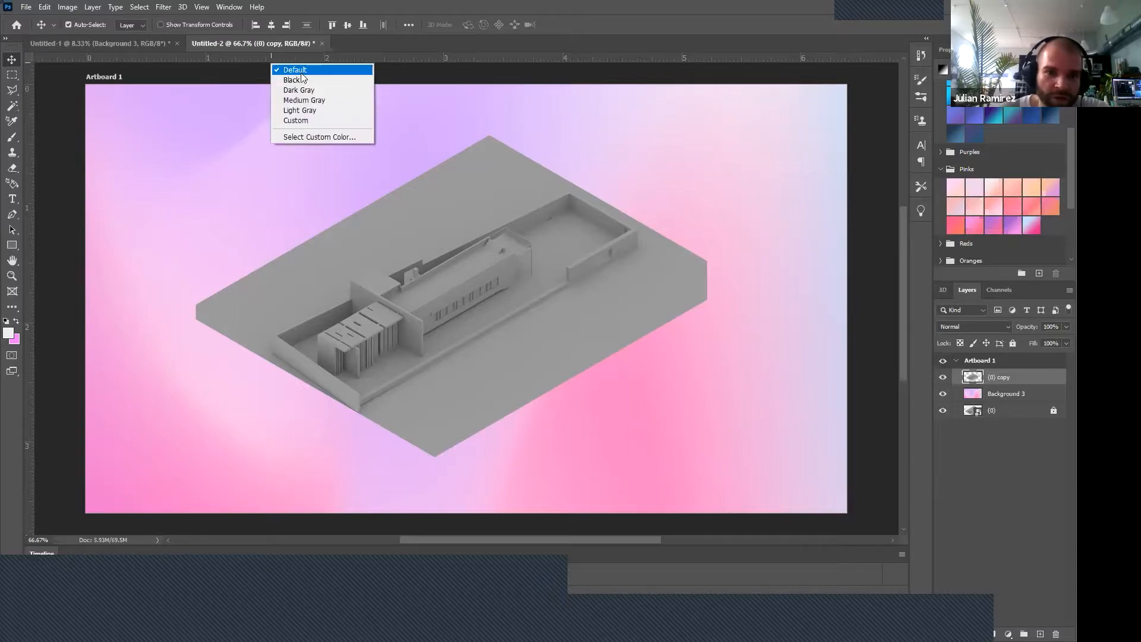
pyautogui.rightClick(249, 60)
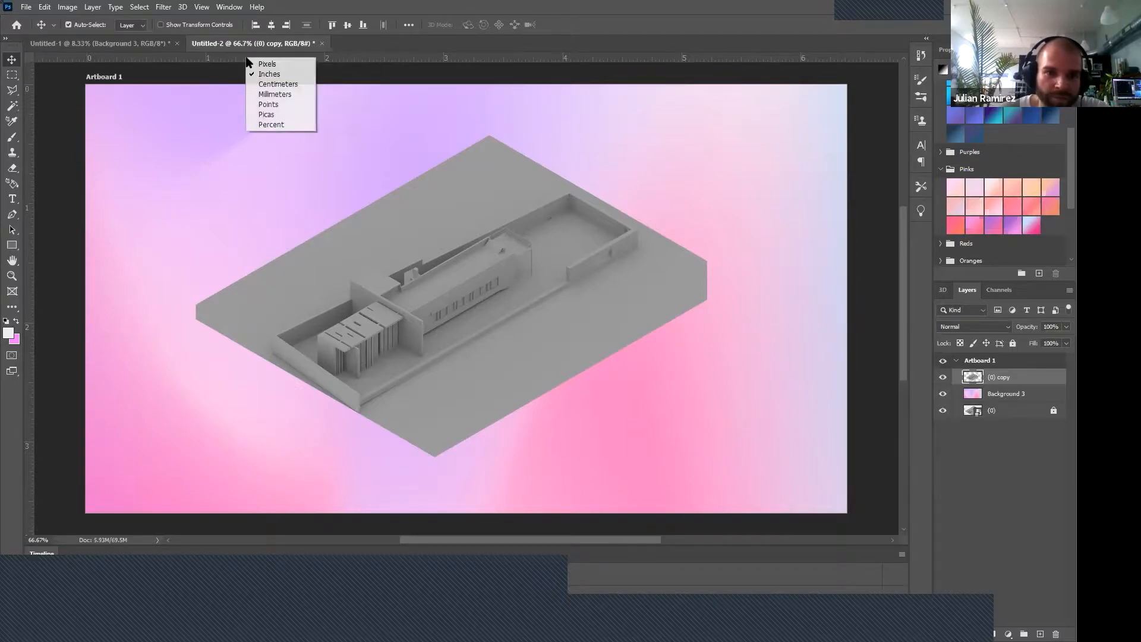
pyautogui.click(286, 65)
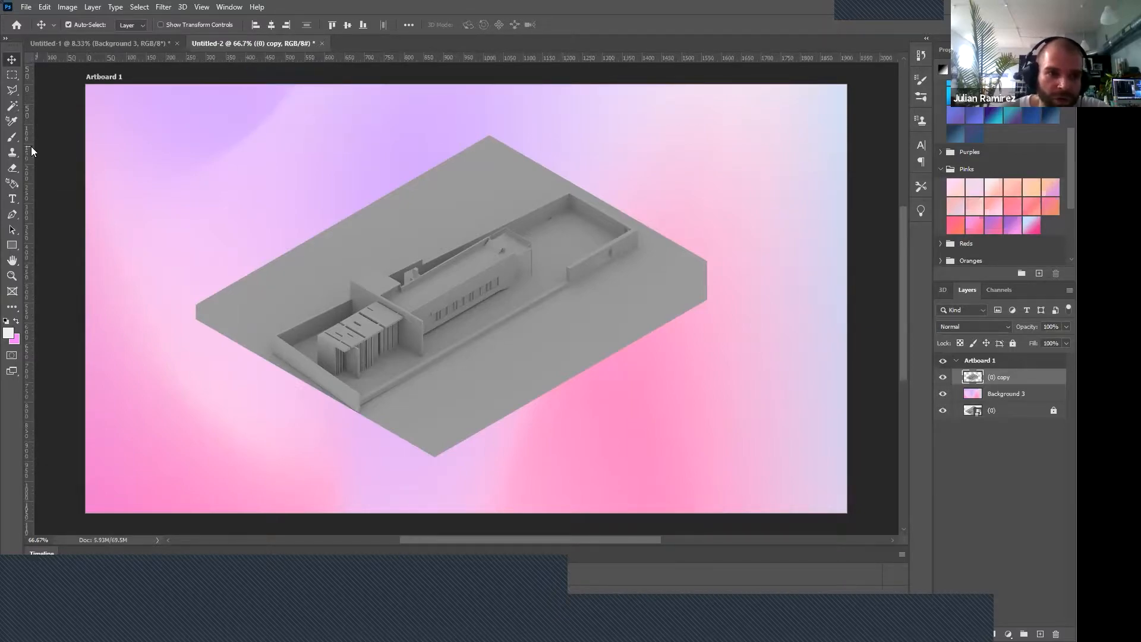
# Add vertical and horizontal guides through the artboard's middle, shift the (0) copy render slightly to centre it on them, and deselect the layer.
pyautogui.moveTo(177, 156); pyautogui.dragTo(471, 369)
pyautogui.moveTo(268, 59); pyautogui.dragTo(172, 298)
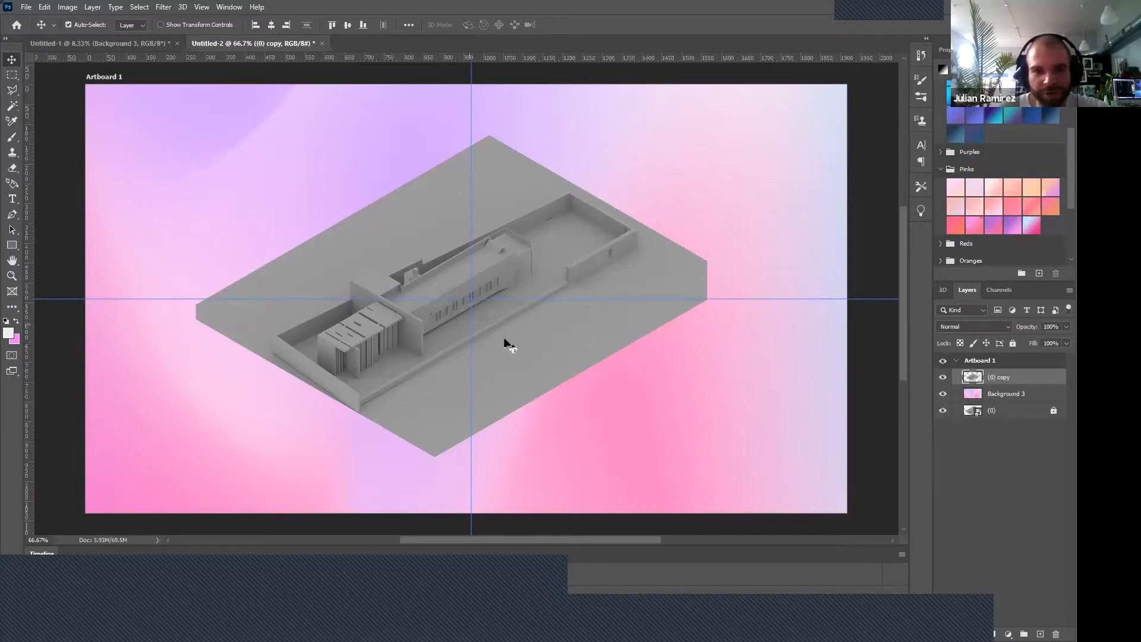
pyautogui.moveTo(525, 344); pyautogui.dragTo(531, 336)
pyautogui.hotkey('ctrl', ';')
pyautogui.click(882, 398)
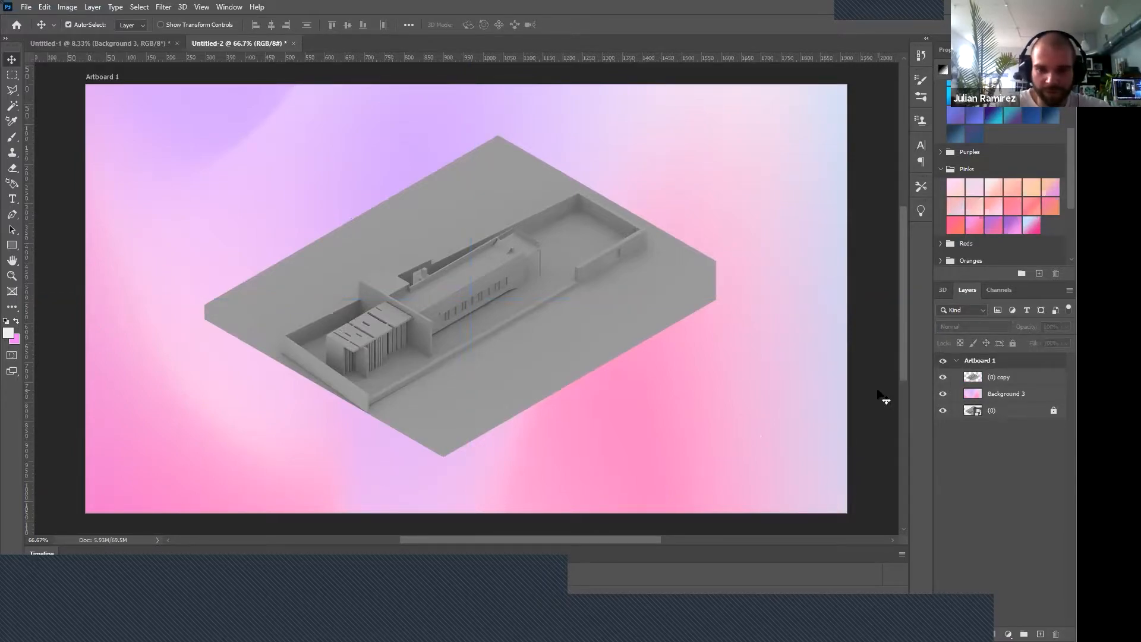
pyautogui.hotkey('ctrl', '+')
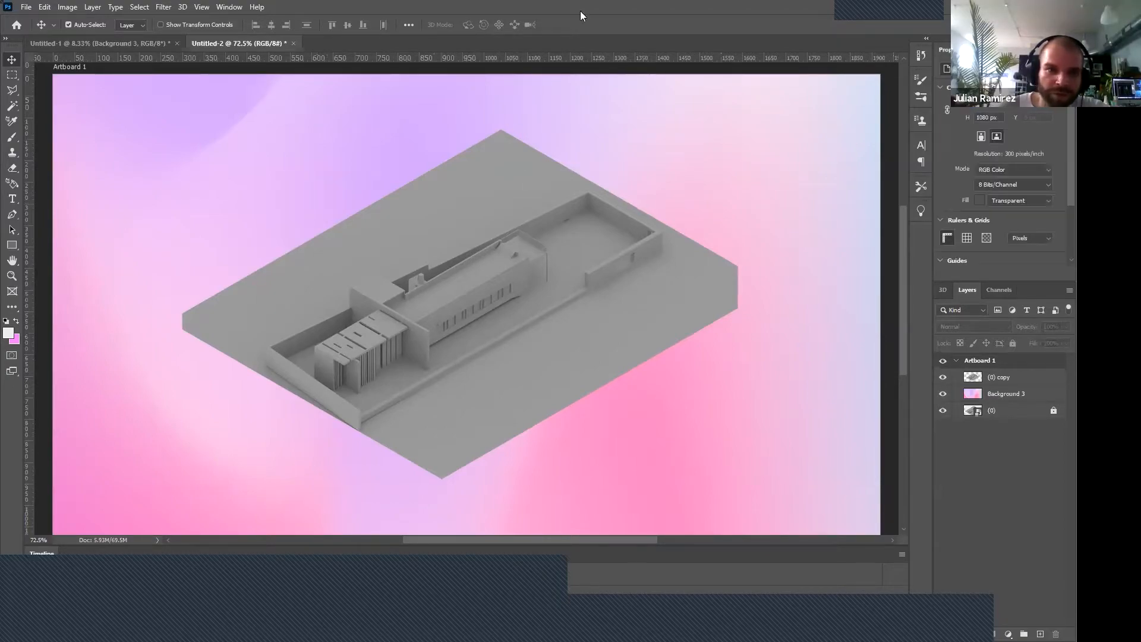
# Open the Libraries, check the available libraries, and set the current library to be viewed by group.
pyautogui.click(231, 6)
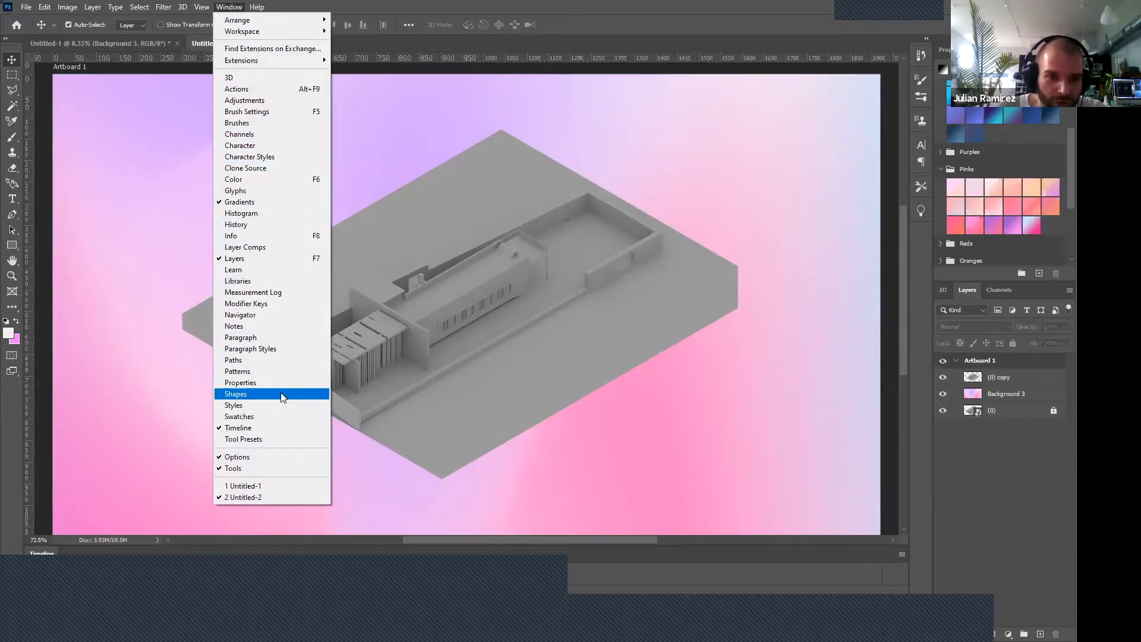
pyautogui.click(262, 284)
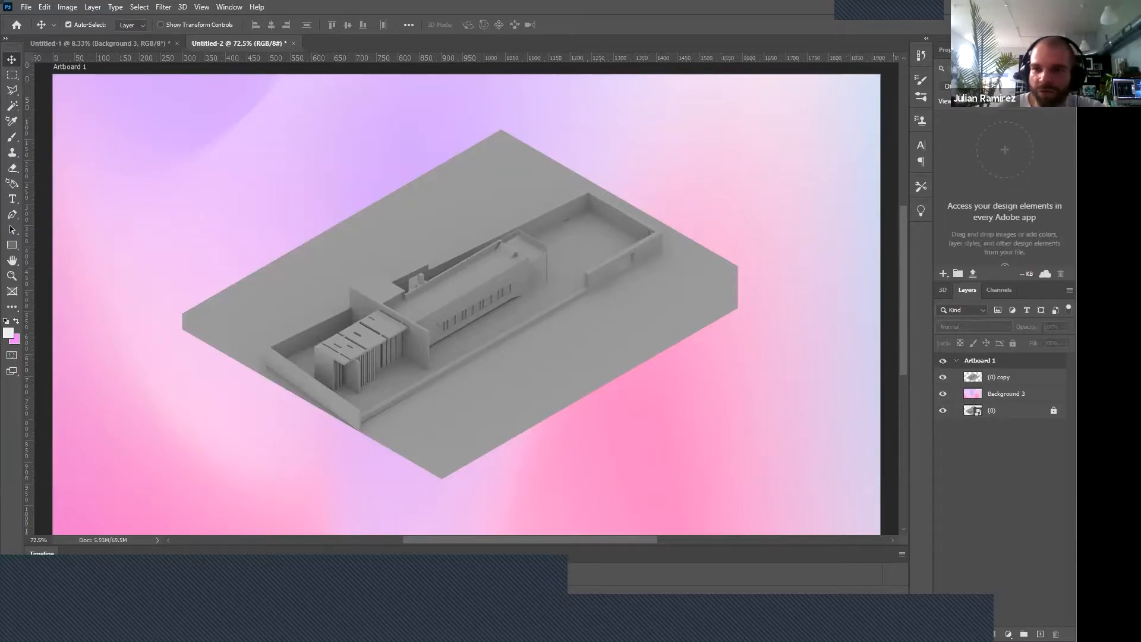
pyautogui.click(980, 86)
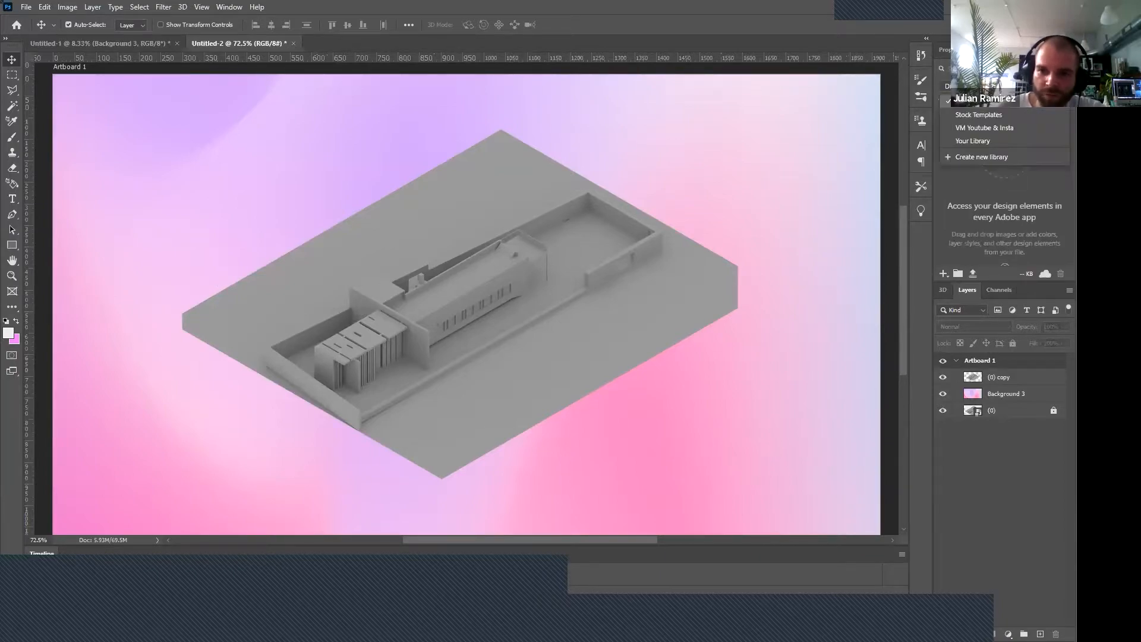
pyautogui.click(985, 141)
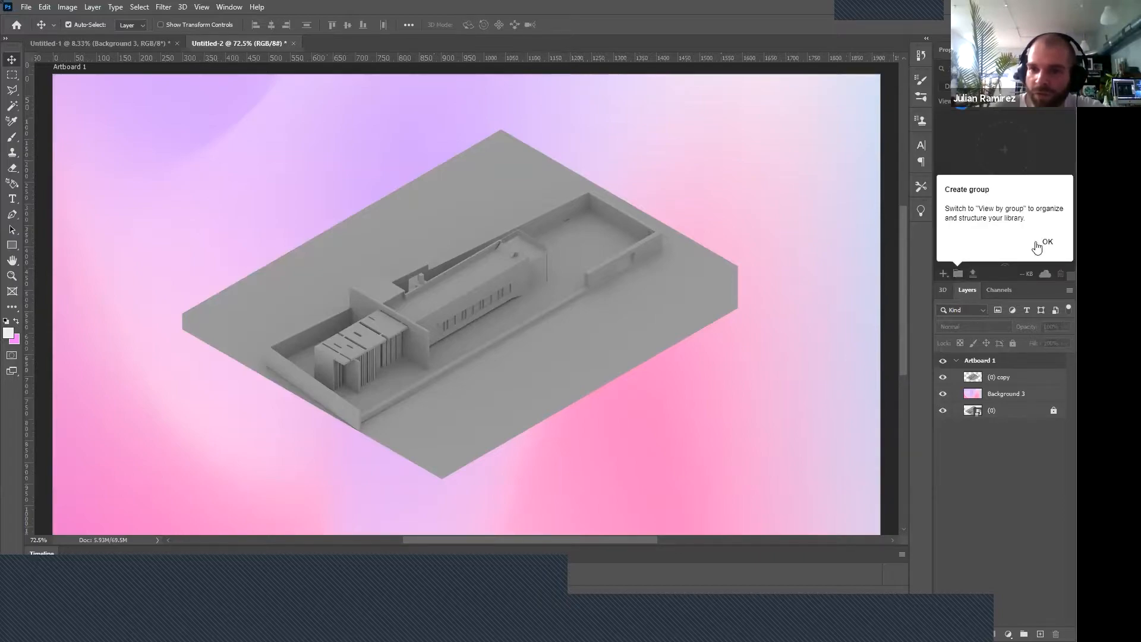
pyautogui.click(1046, 238)
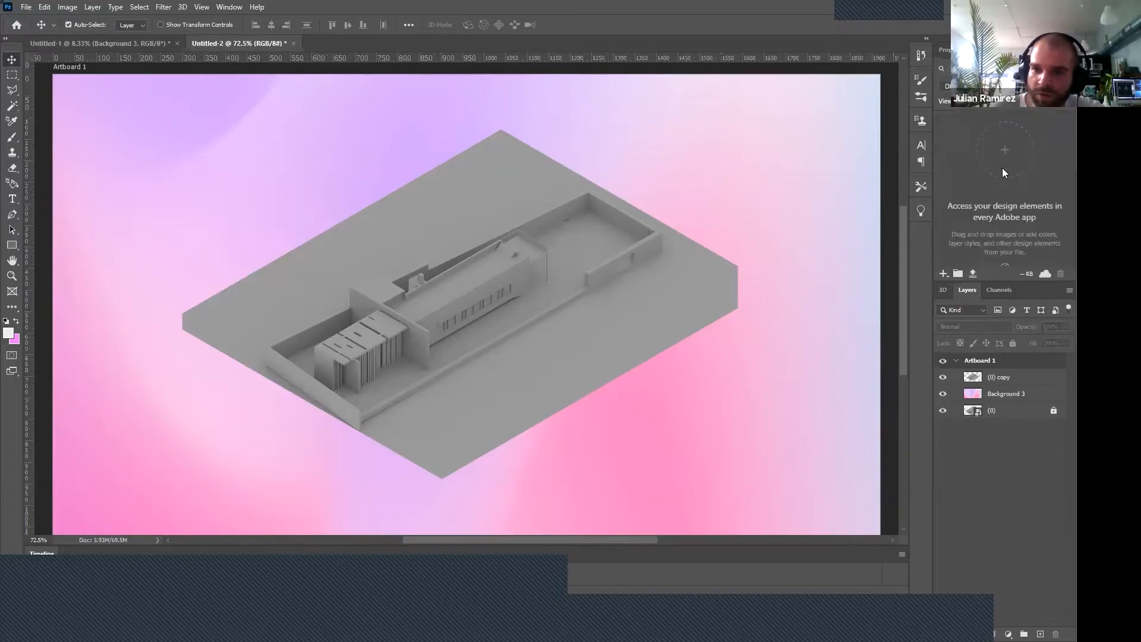
pyautogui.click(958, 273)
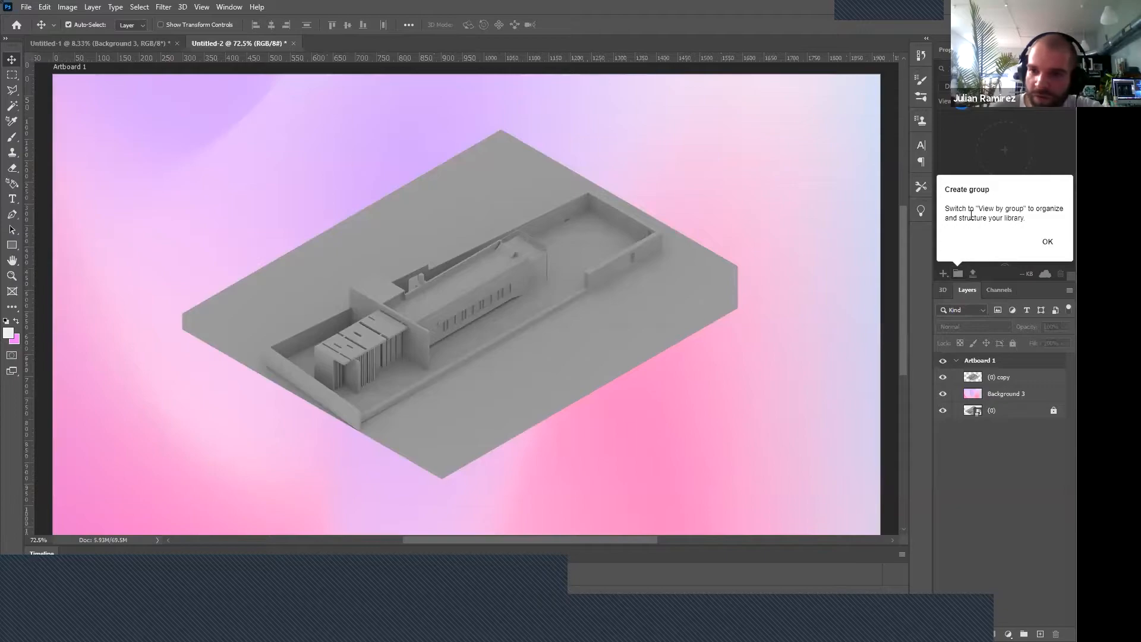
pyautogui.click(1048, 242)
pyautogui.click(968, 106)
pyautogui.click(979, 128)
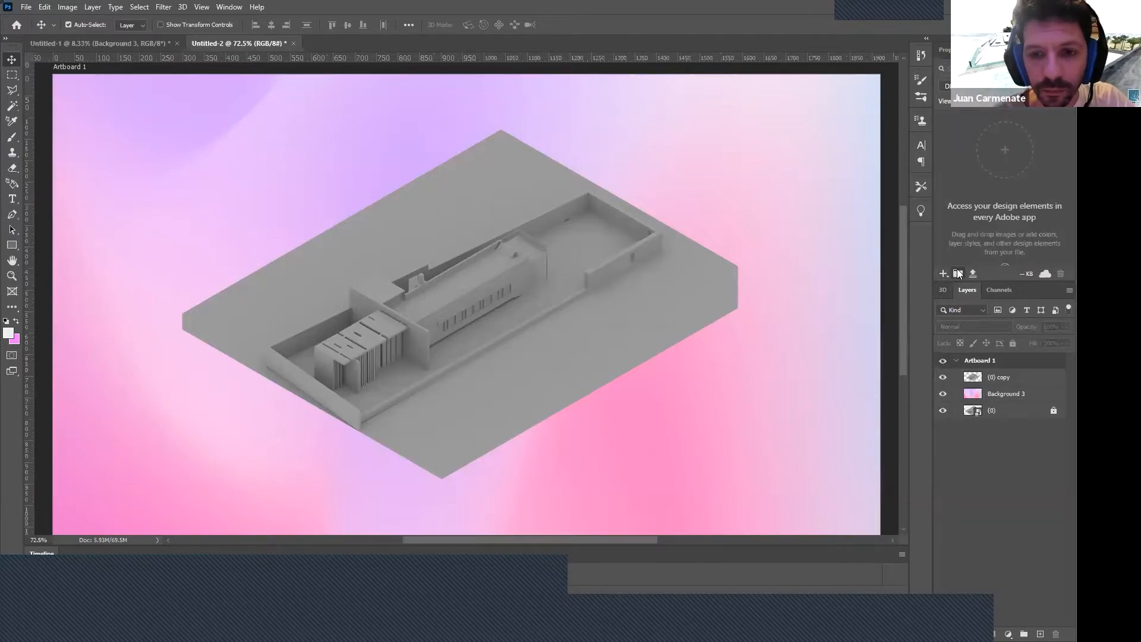
# Create a library group named Backgrounds and add the Background 3 layer to it.
pyautogui.click(958, 273)
pyautogui.write('B')
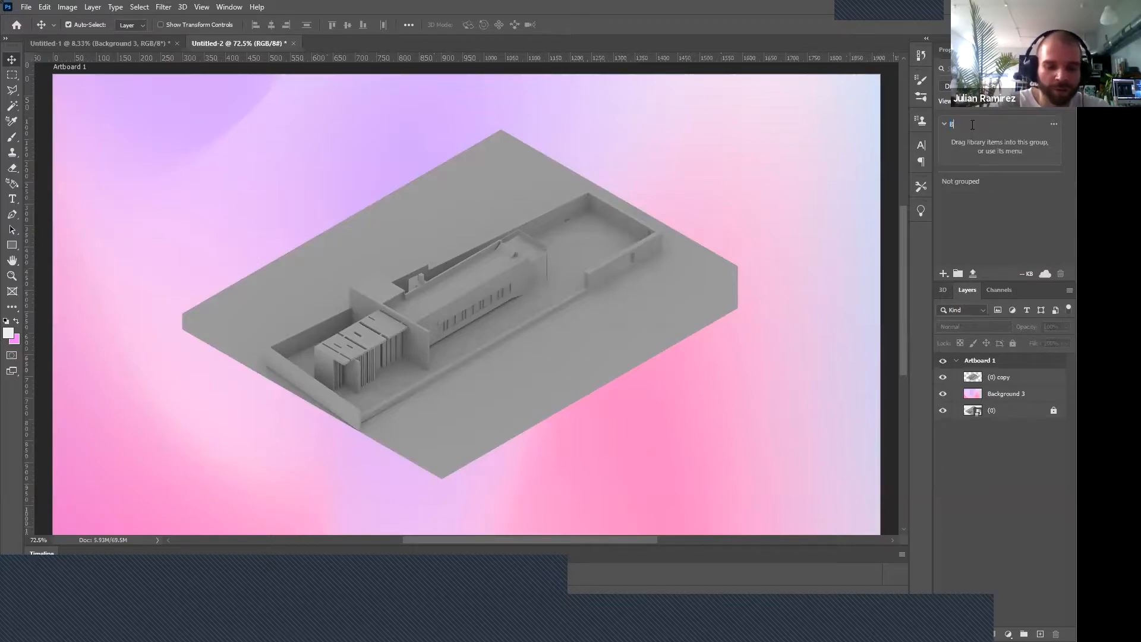
pyautogui.write('ackgrounds')
pyautogui.press('Return')
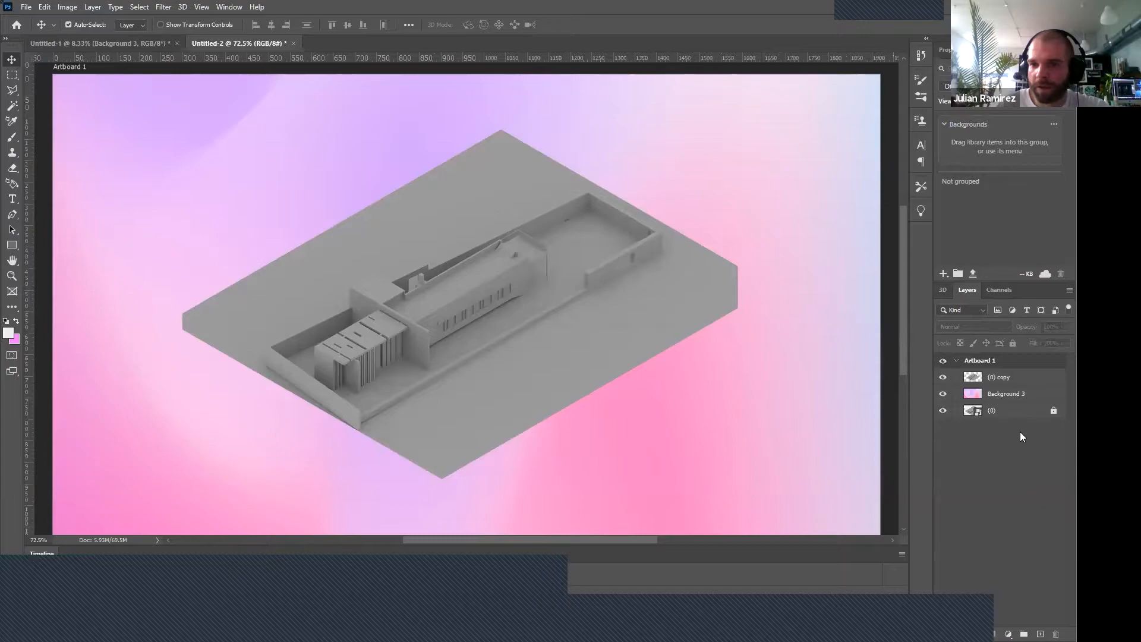
pyautogui.moveTo(999, 396); pyautogui.dragTo(990, 156)
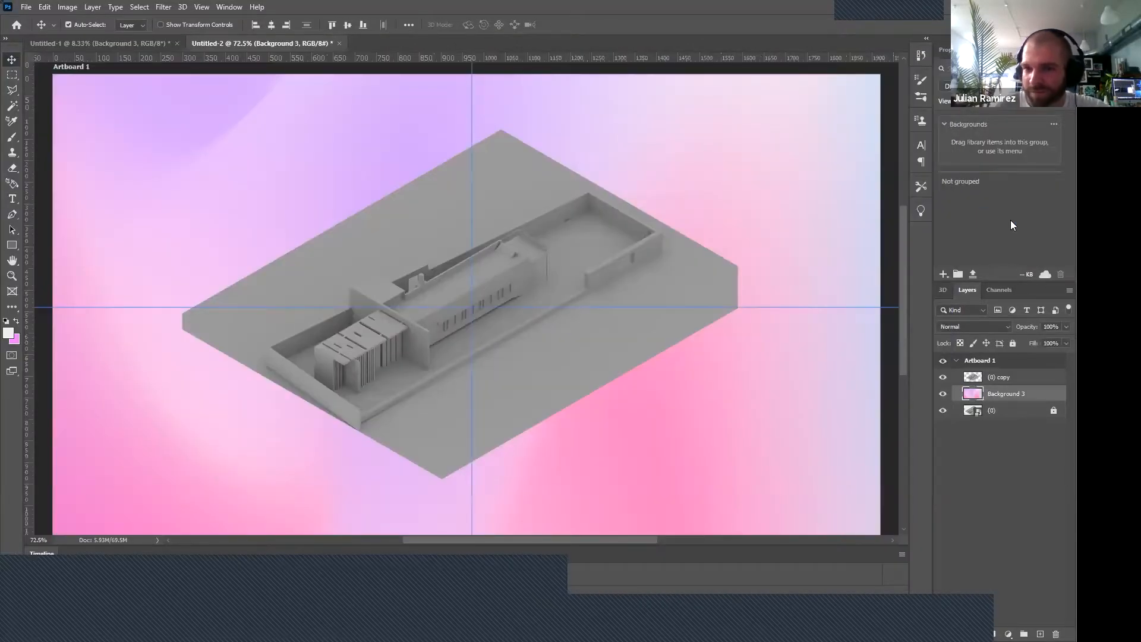
pyautogui.moveTo(1005, 394); pyautogui.dragTo(1000, 153)
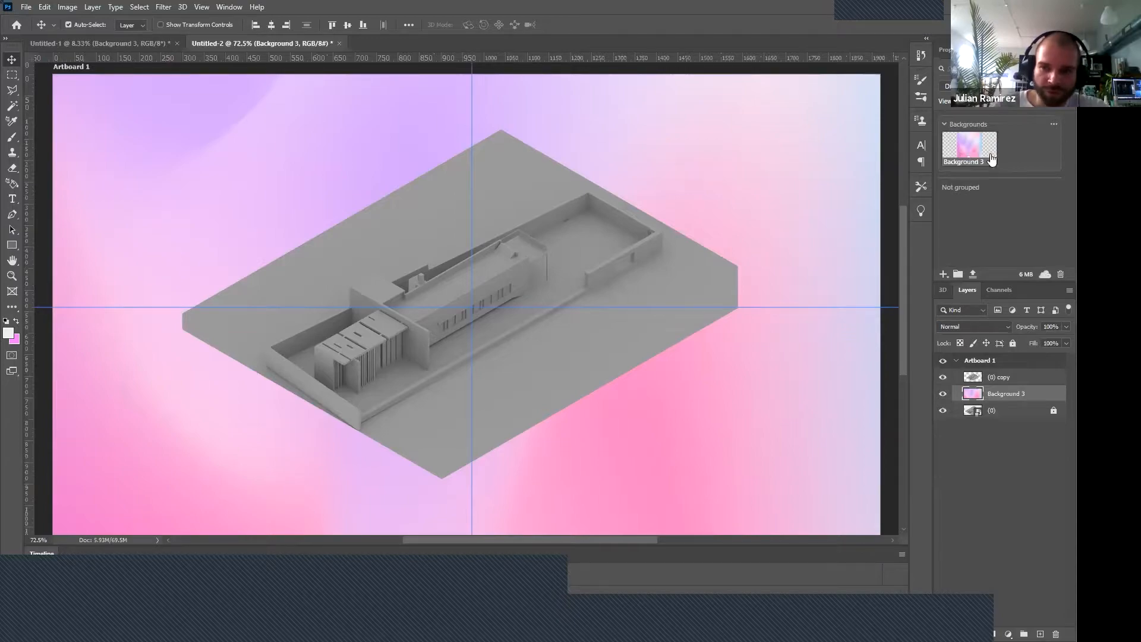
# Add the Lights/Shadows layers of the cylinder, ring and sphere objects from Untitled-1 to the library as ungrouped items, and return to Untitled-2.
pyautogui.click(143, 45)
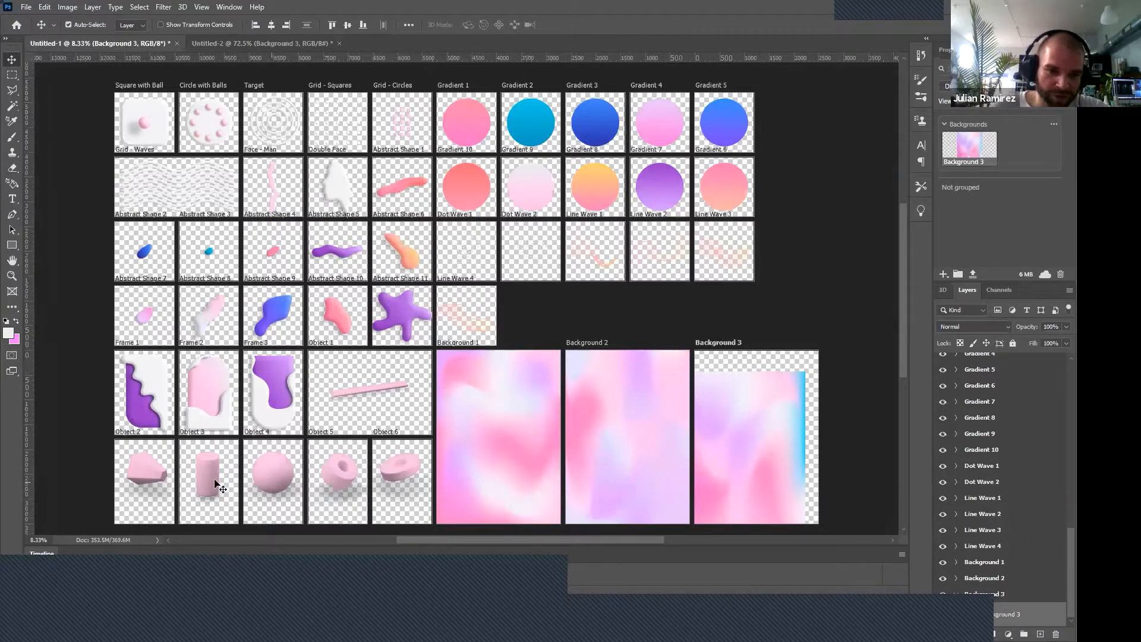
pyautogui.moveTo(206, 461); pyautogui.dragTo(1015, 152)
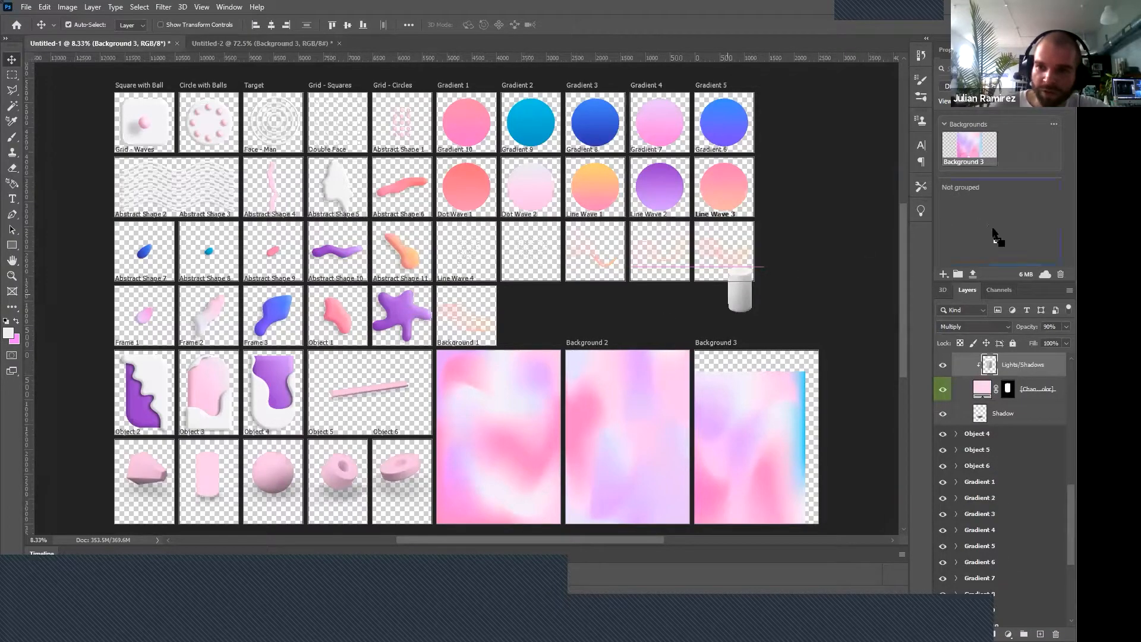
pyautogui.moveTo(992, 226); pyautogui.dragTo(992, 226)
pyautogui.hotkey('ctrl', 'Tab')
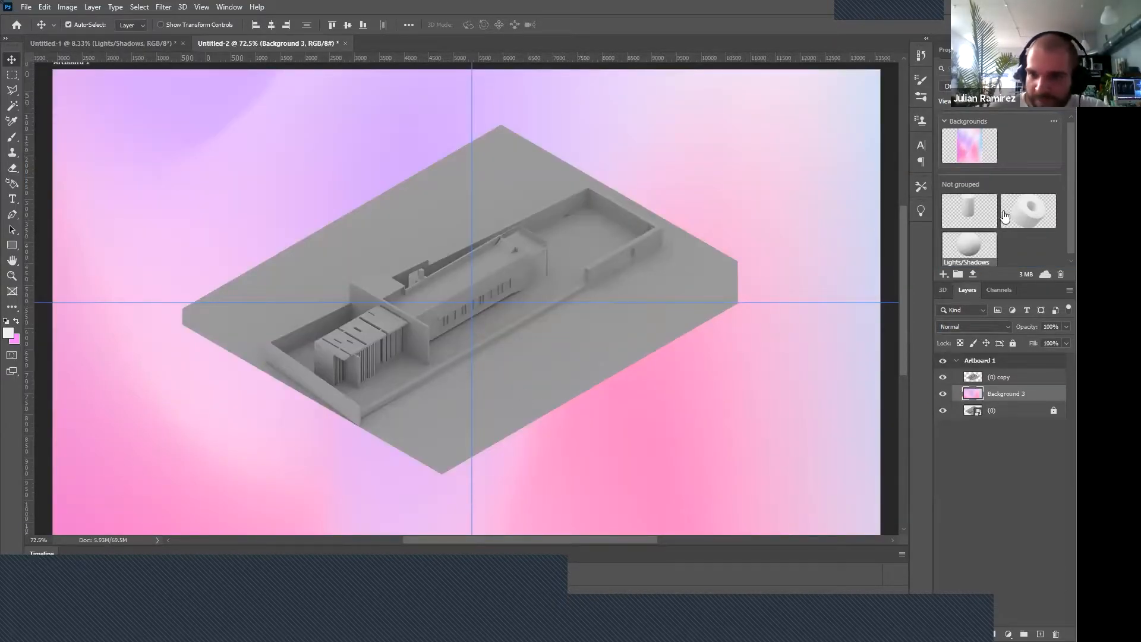
# Place the library's cylinder over the render at about 11.6% scale and move its layer above (0) copy.
pyautogui.scroll(-1, 1021, 239)
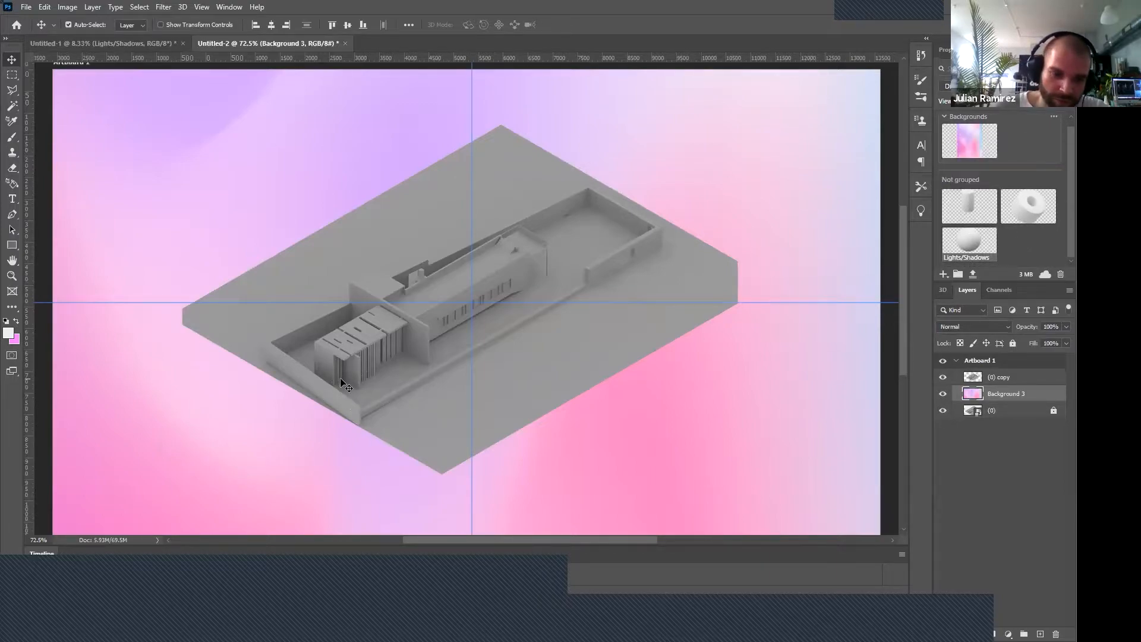
pyautogui.press('ctrl')
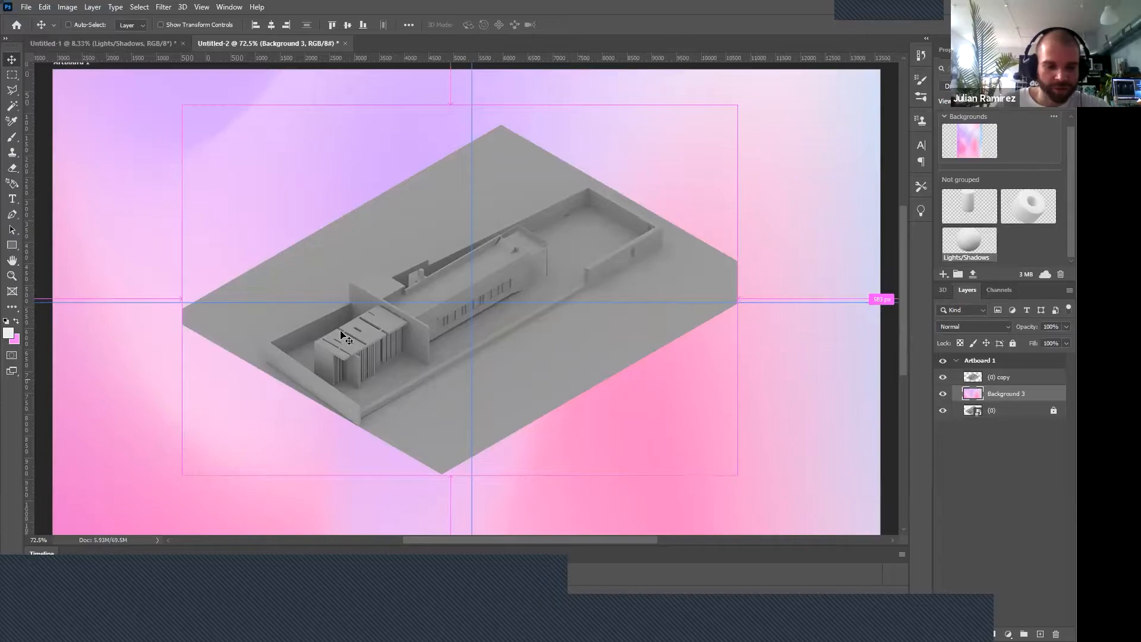
pyautogui.scroll(1, 333, 338)
pyautogui.scroll(2, 309, 339)
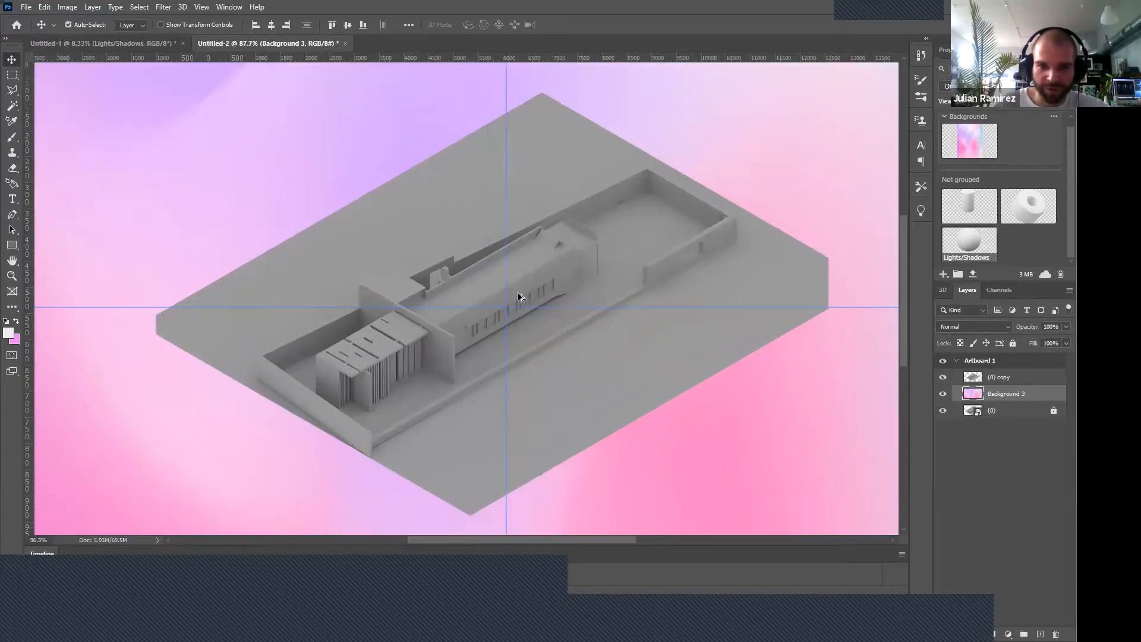
pyautogui.scroll(1, 518, 296)
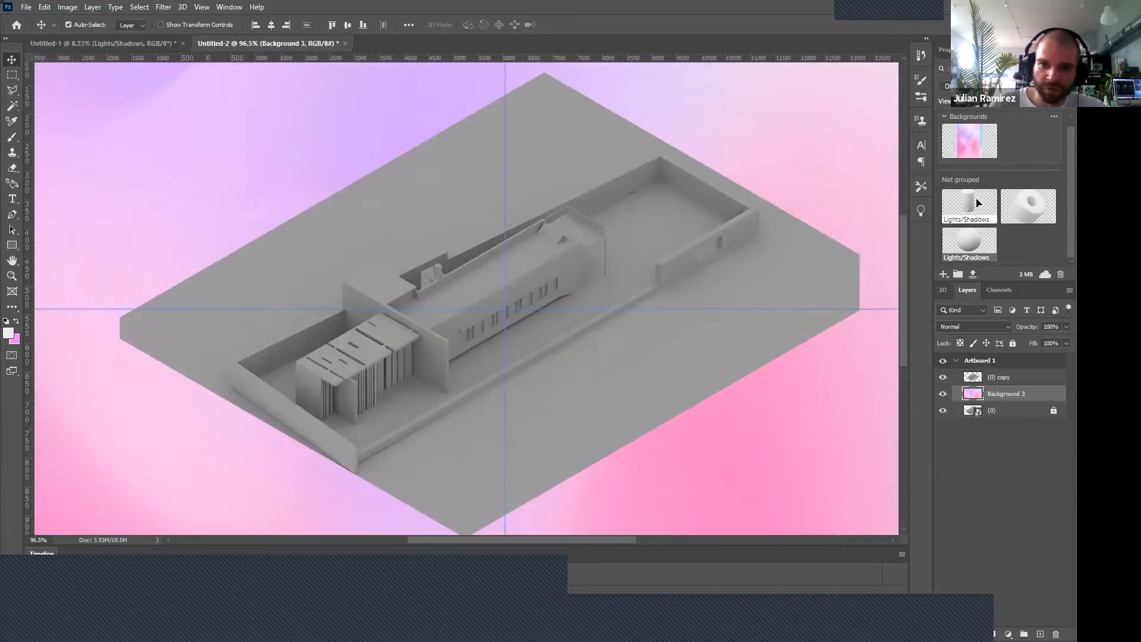
pyautogui.moveTo(978, 203); pyautogui.dragTo(608, 269)
pyautogui.scroll(2, 612, 286)
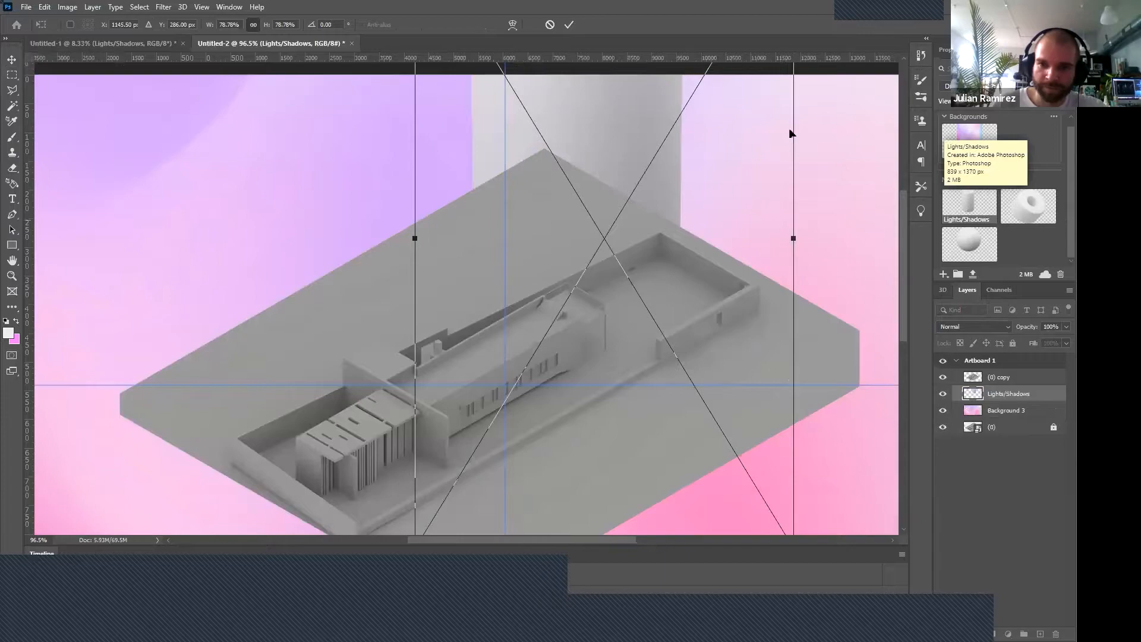
pyautogui.moveTo(794, 239); pyautogui.dragTo(470, 368)
pyautogui.moveTo(456, 277); pyautogui.dragTo(564, 291)
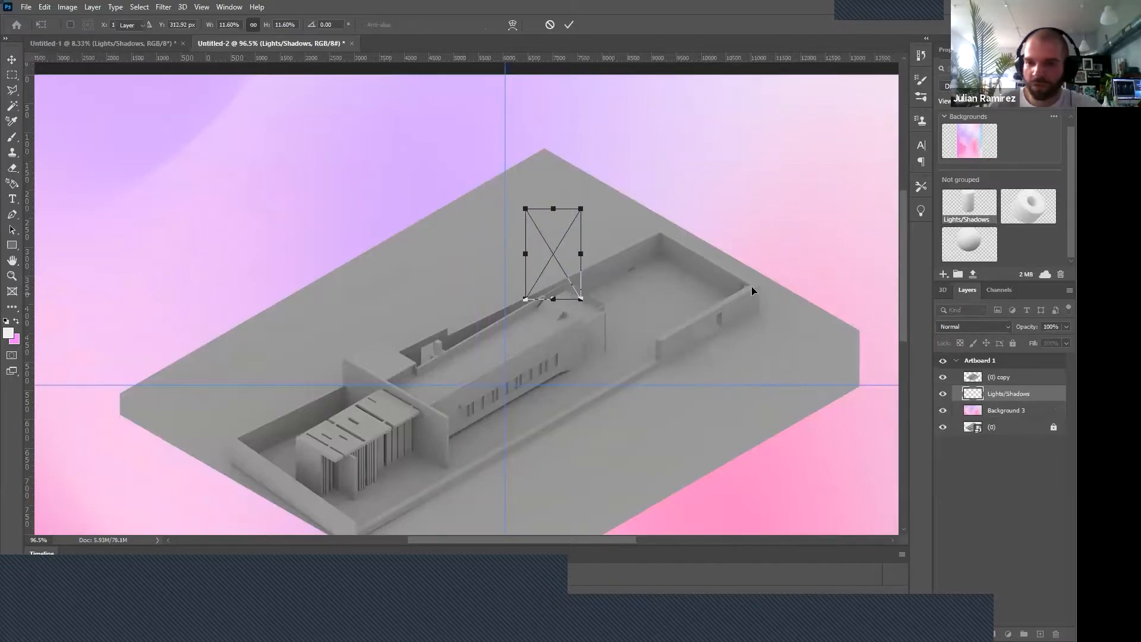
pyautogui.press('Return')
pyautogui.moveTo(1002, 397); pyautogui.dragTo(997, 378)
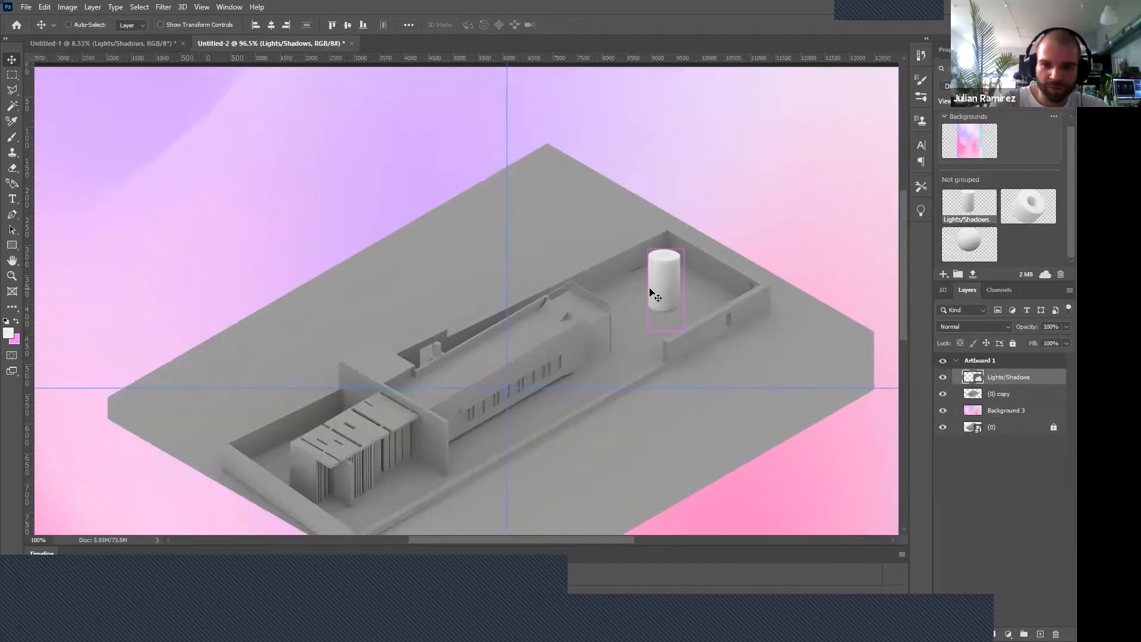
# Position the cylinder inside the walled courtyard at the render's far end, nudging it slightly up and left.
pyautogui.hotkey('ctrl', '+')
pyautogui.hotkey('ctrl', '+')
pyautogui.hotkey('ctrl', '+')
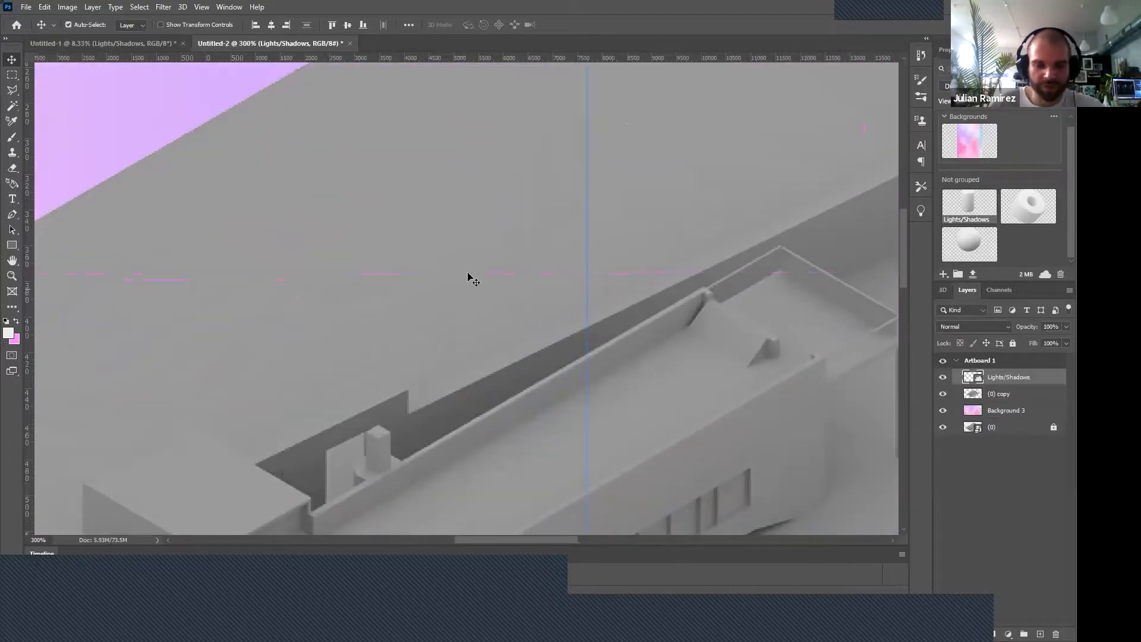
pyautogui.hscroll(5, 452, 285)
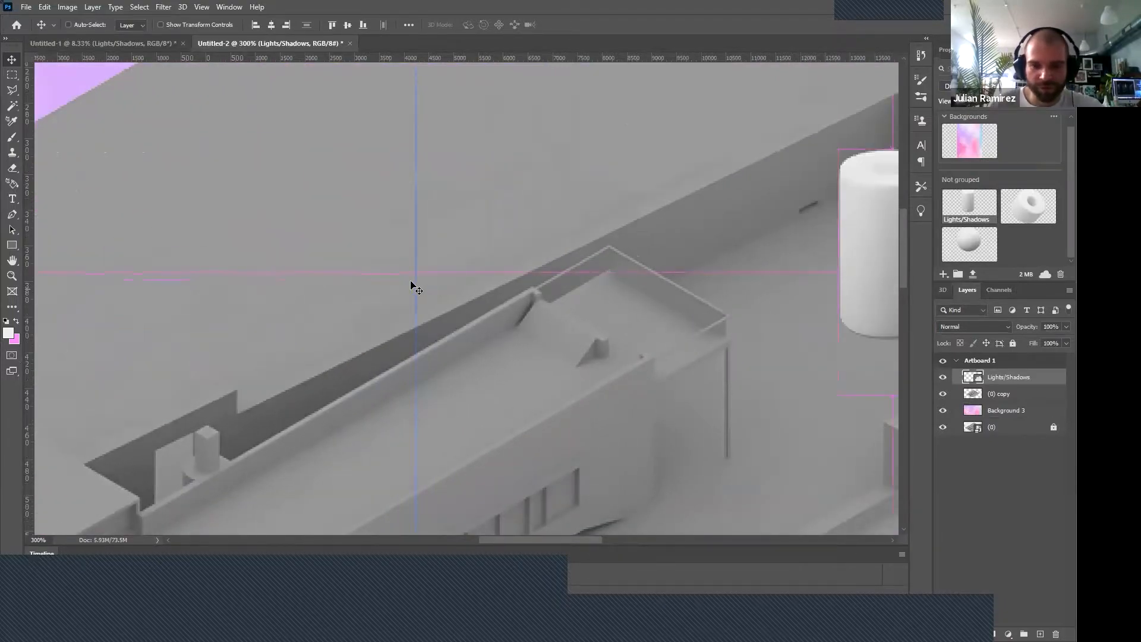
pyautogui.hscroll(5, 416, 289)
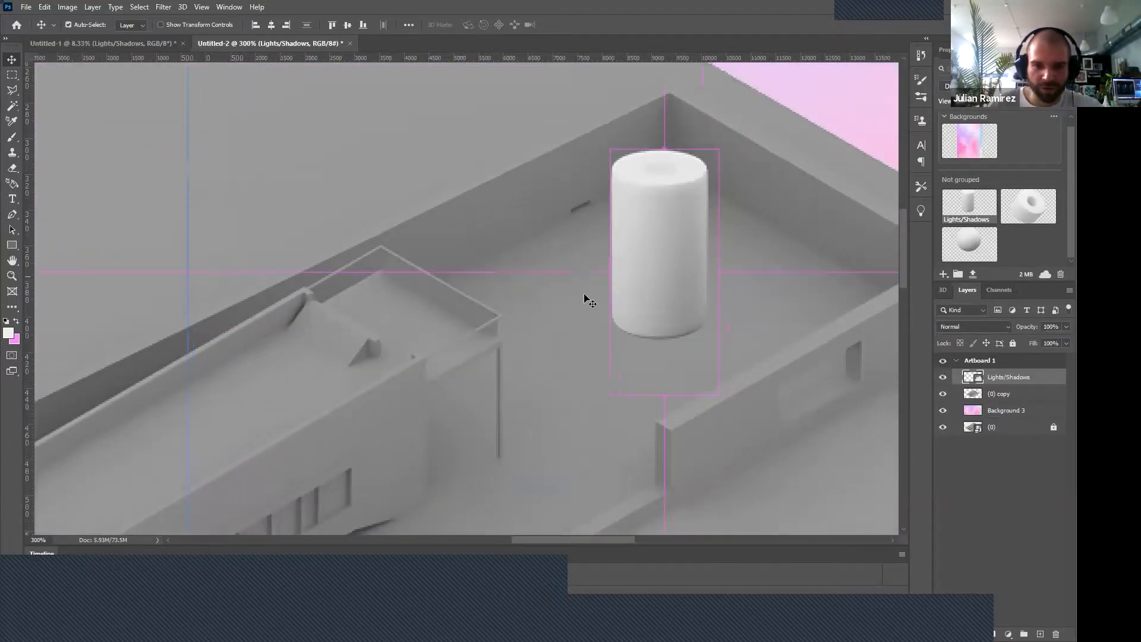
pyautogui.hscroll(3, 432, 275)
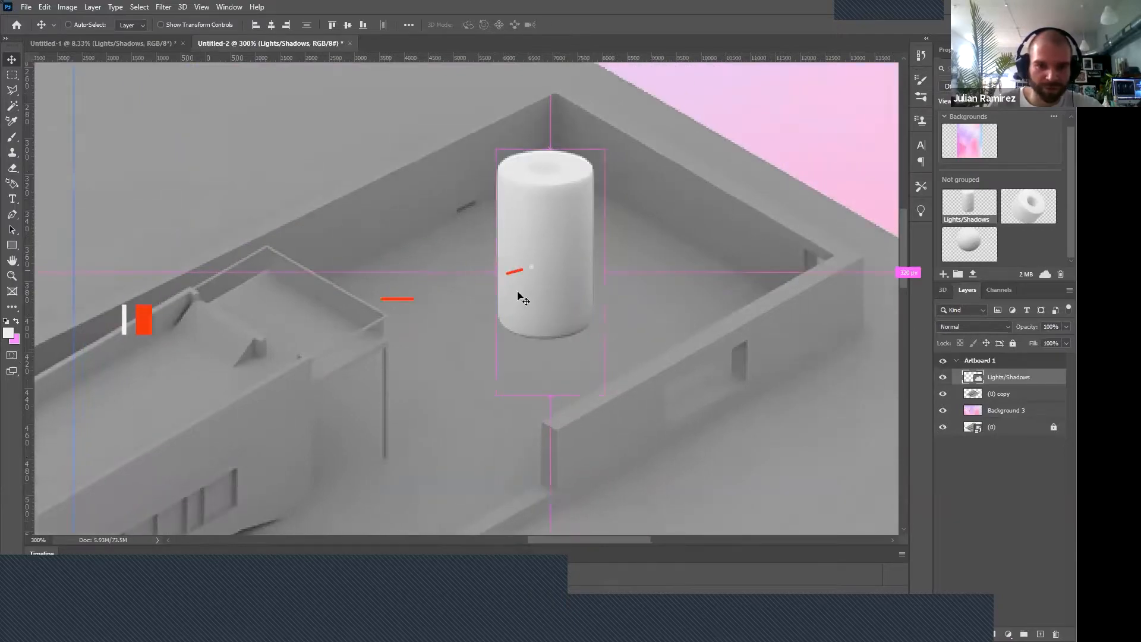
pyautogui.moveTo(521, 259); pyautogui.dragTo(515, 255)
pyautogui.hotkey('ctrl', 't')
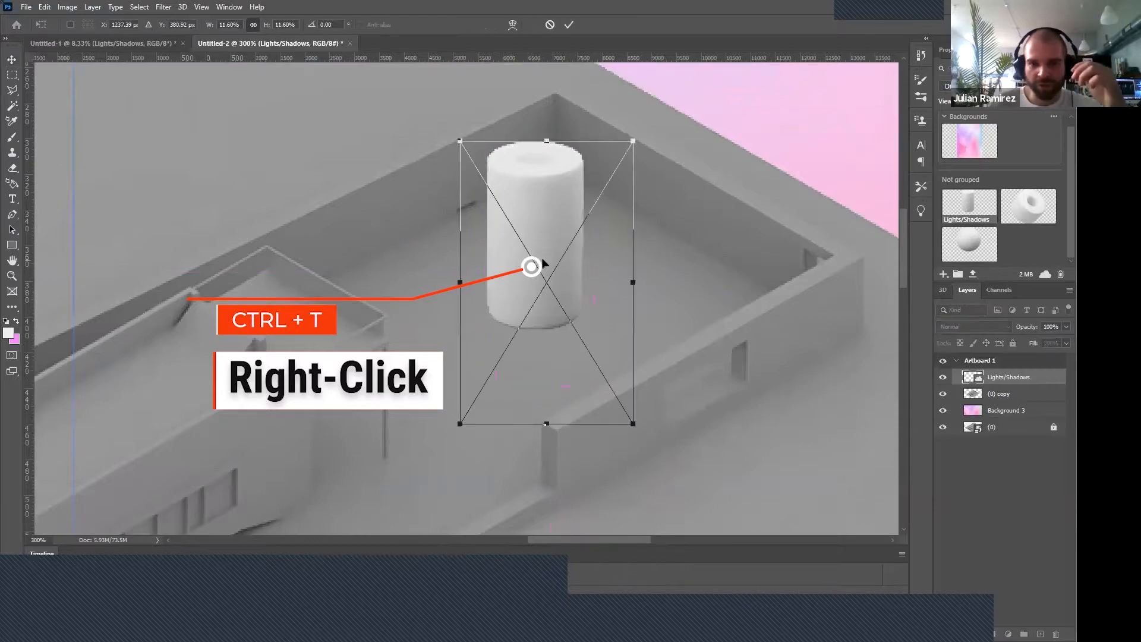
pyautogui.rightClick(546, 235)
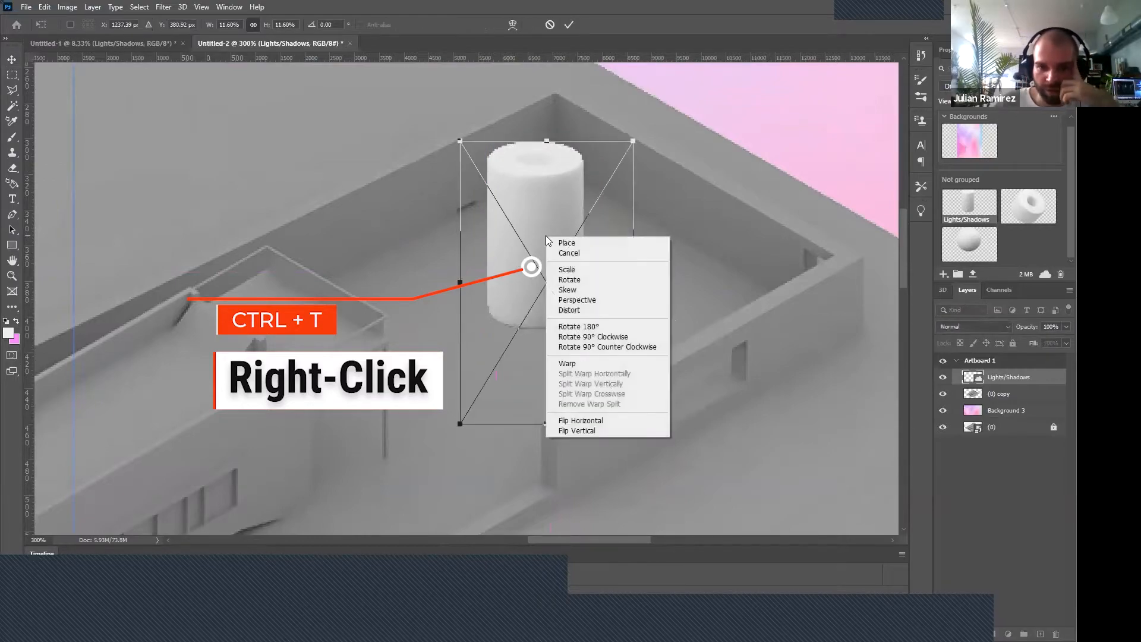
pyautogui.click(589, 313)
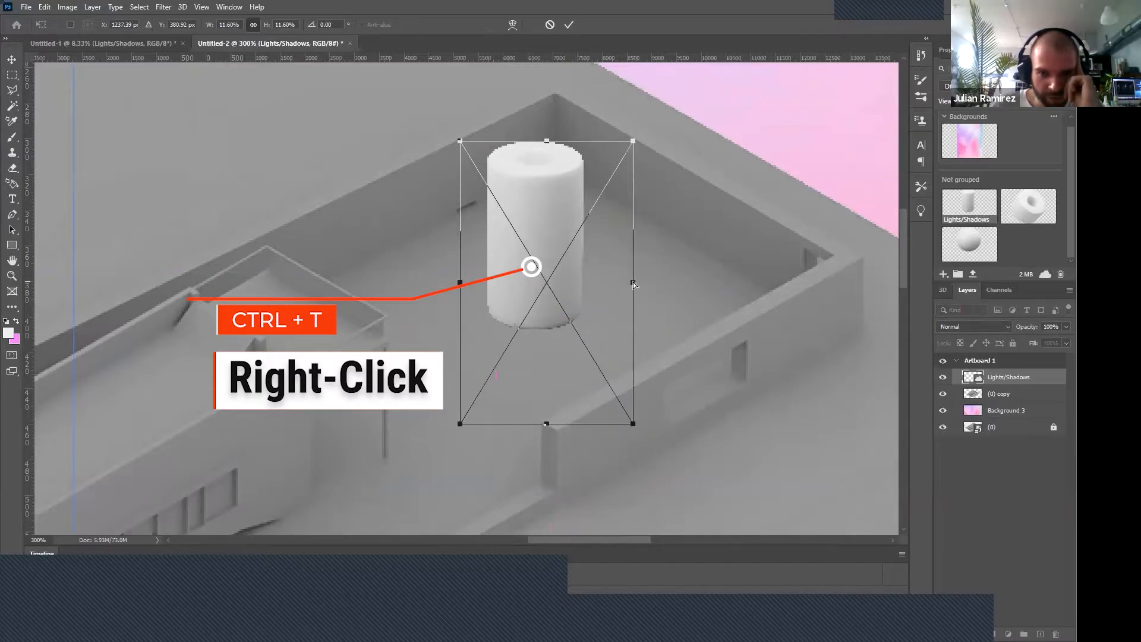
pyautogui.moveTo(629, 283); pyautogui.dragTo(565, 315)
pyautogui.hotkey('ctrl', 'z')
pyautogui.moveTo(631, 282); pyautogui.dragTo(555, 277)
pyautogui.press('Escape')
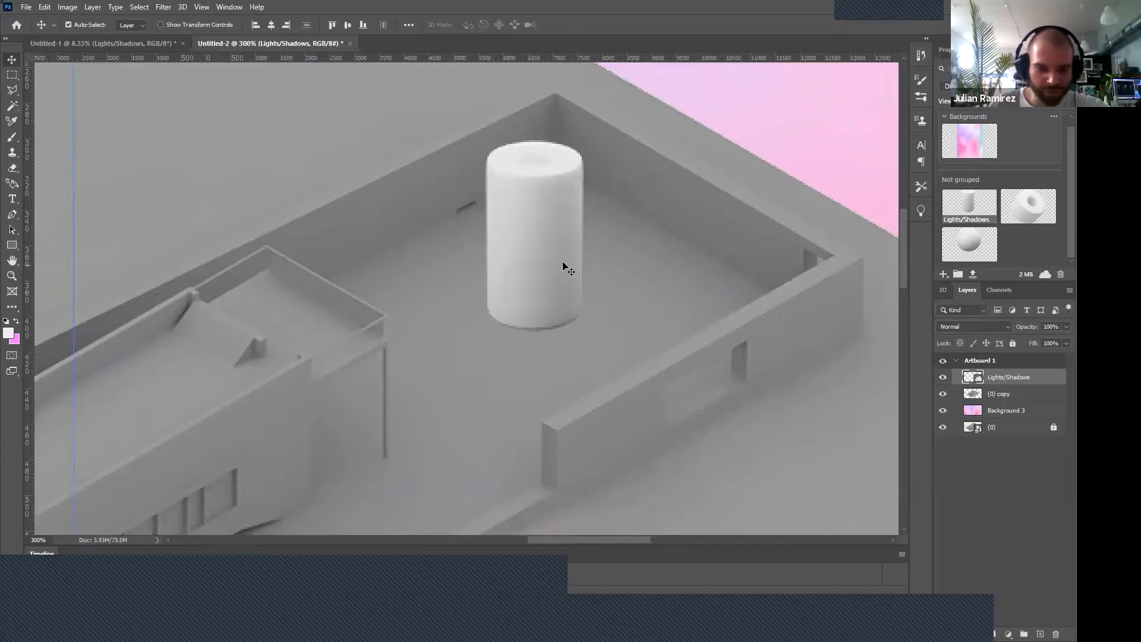
# Narrow the cylinder to about 3.9% width with Free Transform, making it a slender column.
pyautogui.hotkey('ctrl', 't')
pyautogui.rightClick(535, 241)
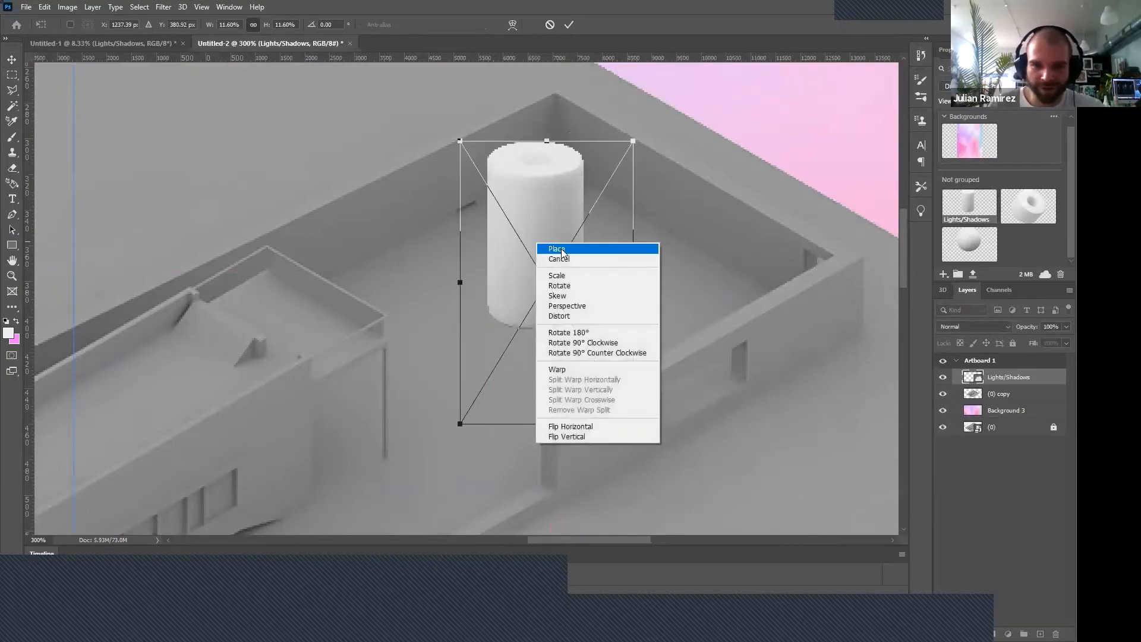
pyautogui.click(629, 274)
pyautogui.moveTo(635, 284); pyautogui.dragTo(519, 345)
# Shorten the column from its base to about 9.6% height using Distort and apply the transform.
pyautogui.scroll(1, 483, 222)
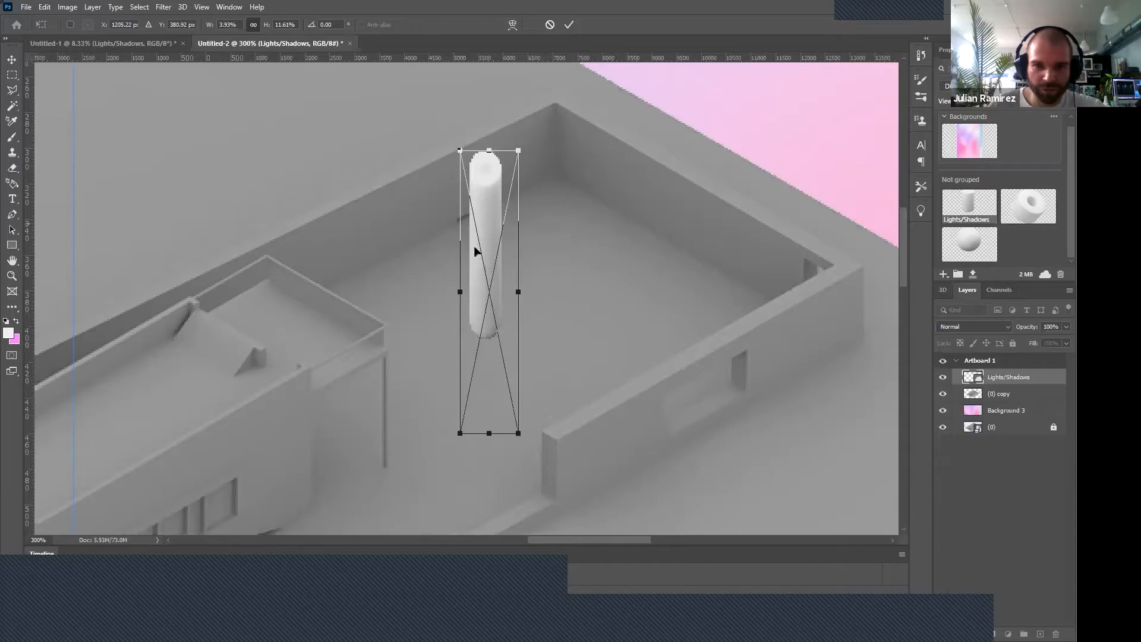
pyautogui.hscroll(-2, 479, 270)
pyautogui.scroll(4, 525, 276)
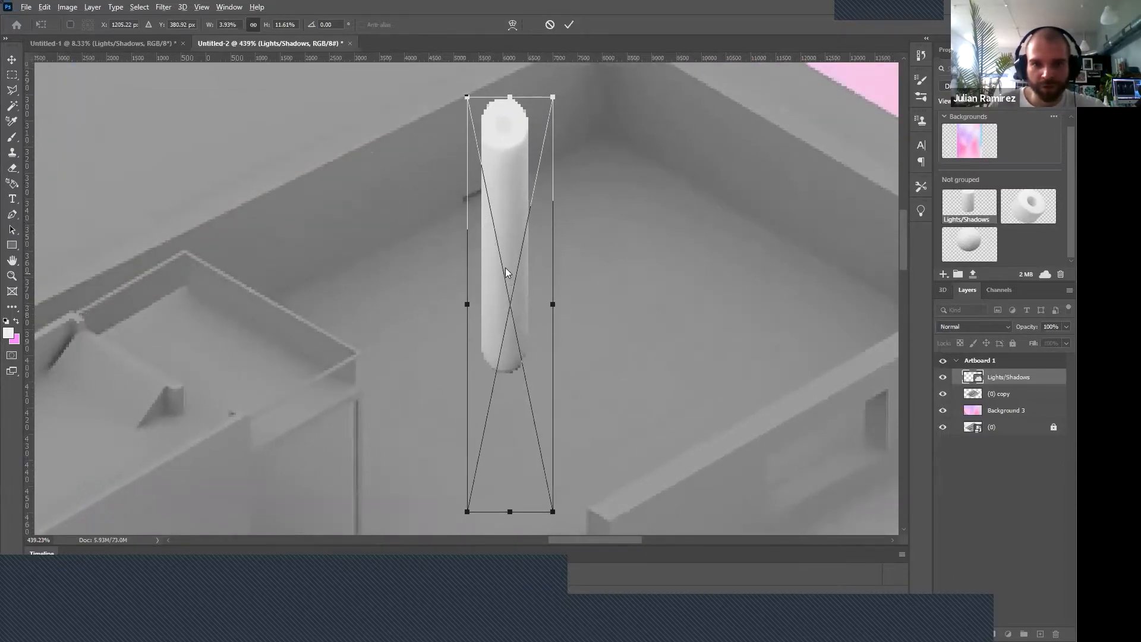
pyautogui.rightClick(503, 226)
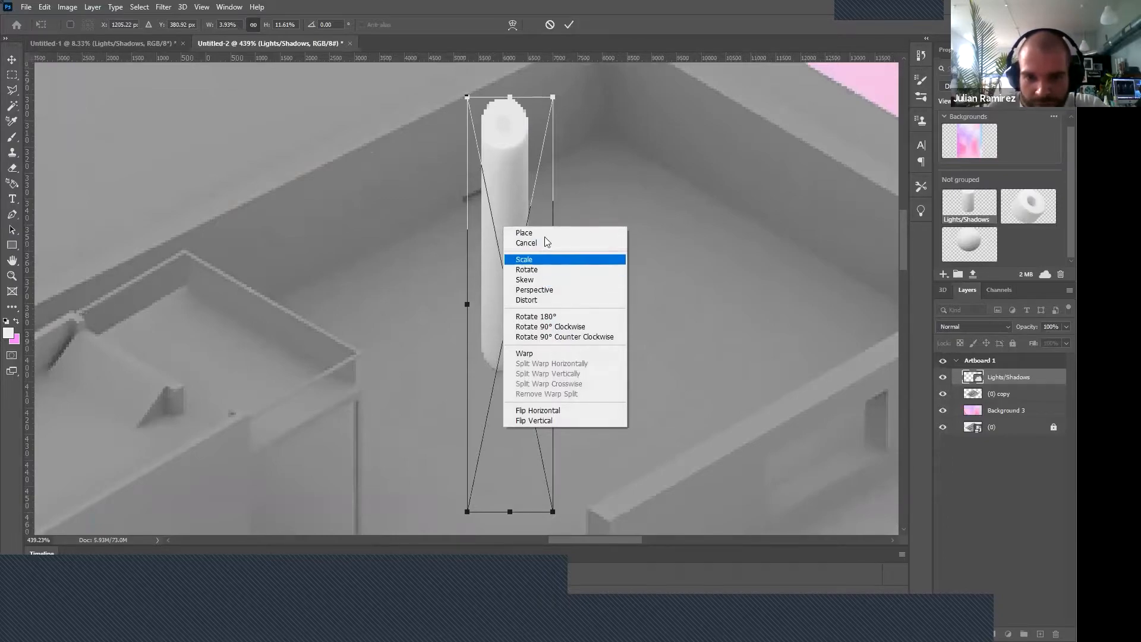
pyautogui.click(549, 300)
pyautogui.moveTo(509, 512); pyautogui.dragTo(506, 440)
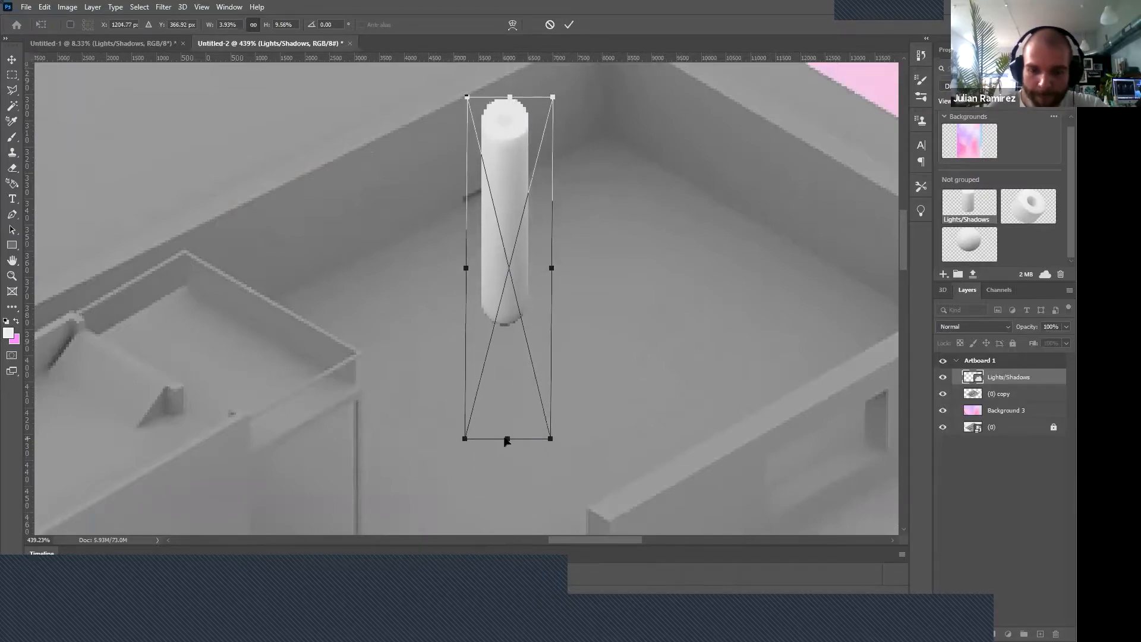
pyautogui.press('Return')
# Duplicate the column layer and move the copy straight up so it overlaps the original's upper part.
pyautogui.scroll(5, 510, 356)
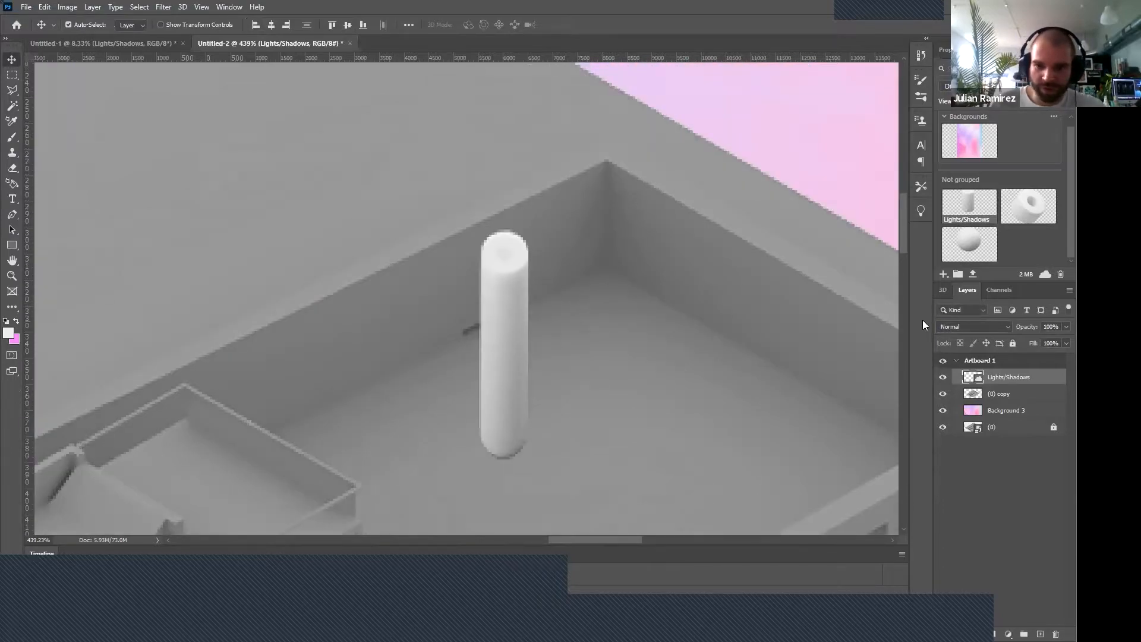
pyautogui.rightClick(1004, 376)
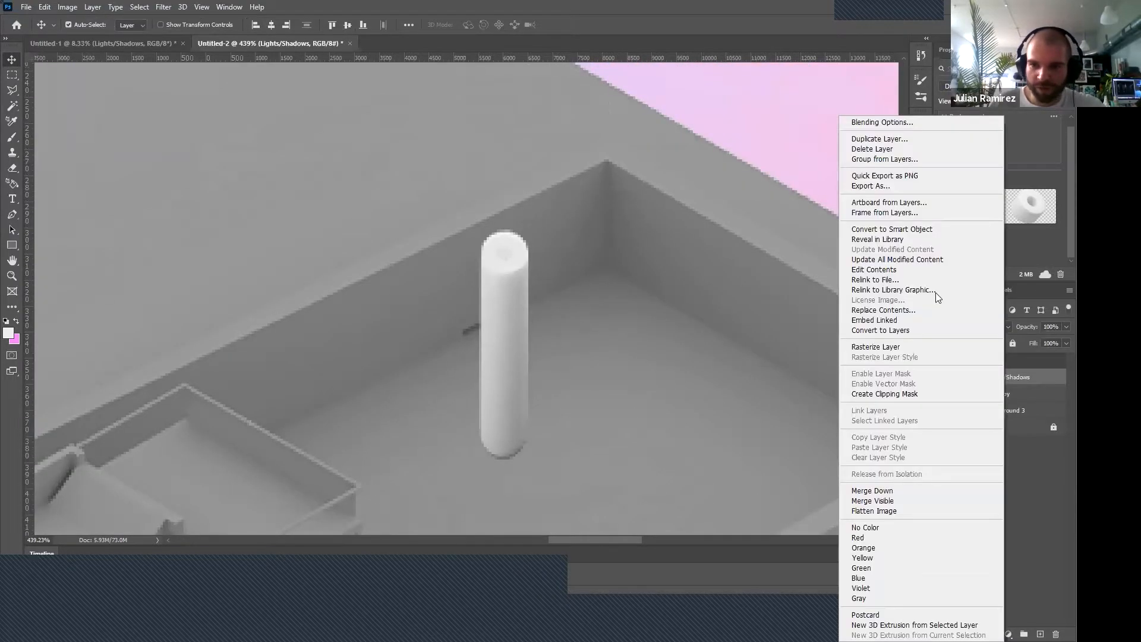
pyautogui.click(891, 140)
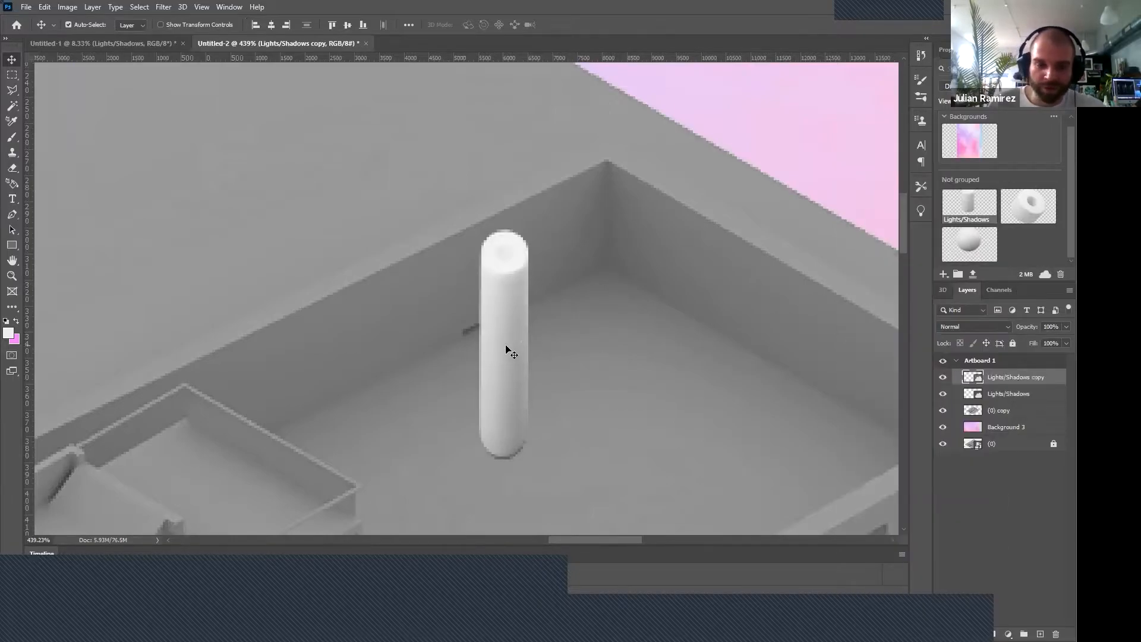
pyautogui.rightClick(1021, 378)
pyautogui.click(636, 347)
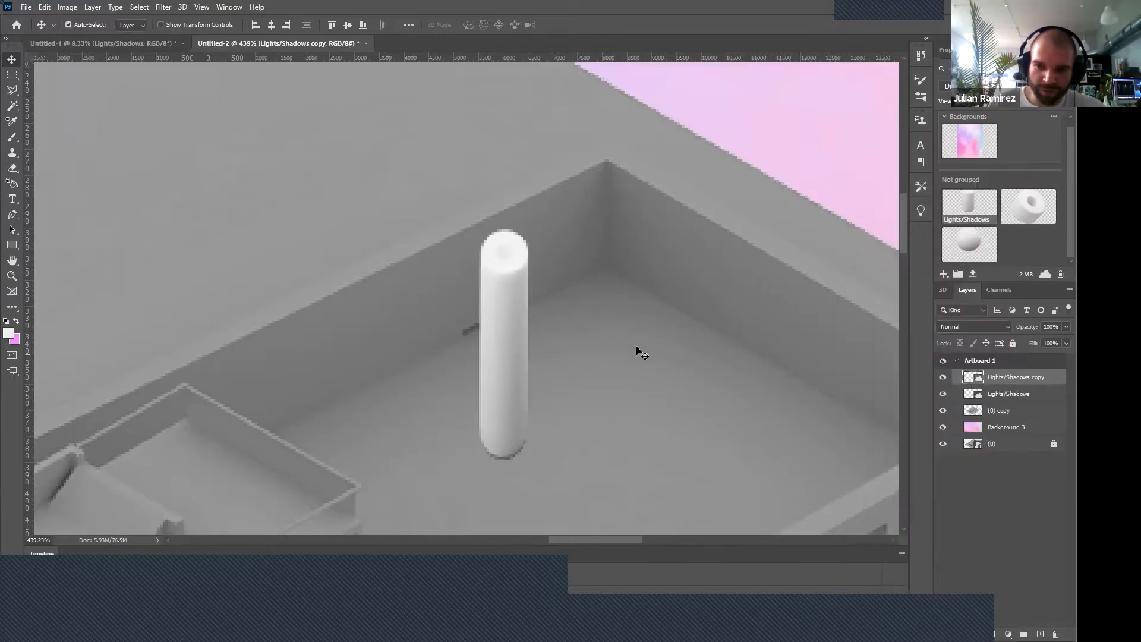
pyautogui.moveTo(507, 365); pyautogui.dragTo(547, 301)
pyautogui.moveTo(514, 363); pyautogui.dragTo(524, 240)
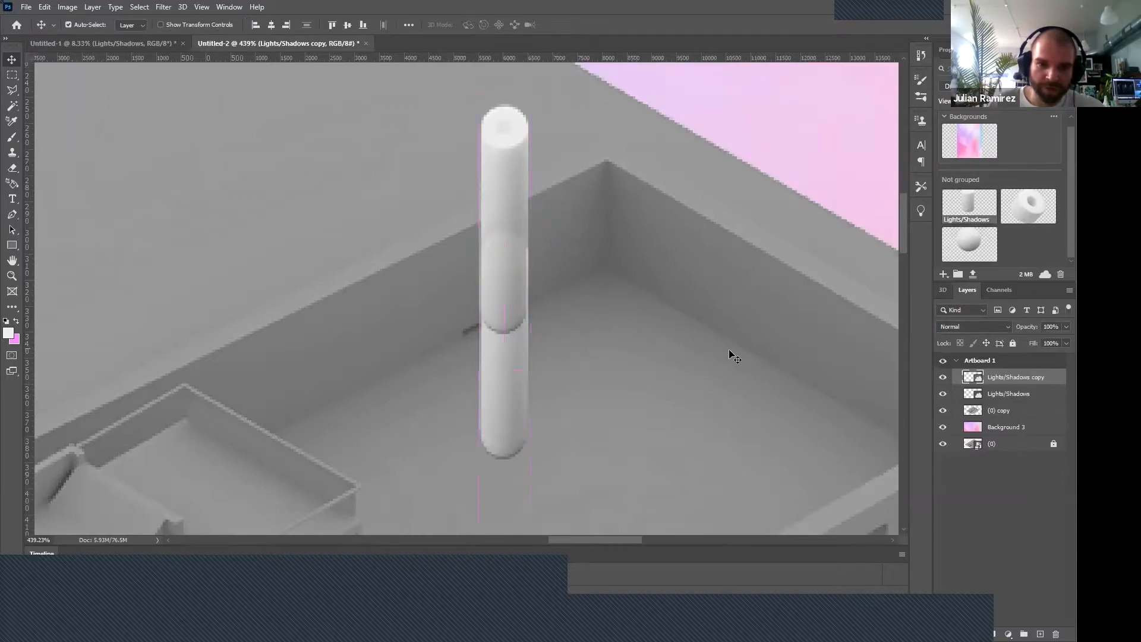
# Choose the Eraser tool and rasterize the Lights/Shadows copy layer so it can be erased.
pyautogui.click(13, 168)
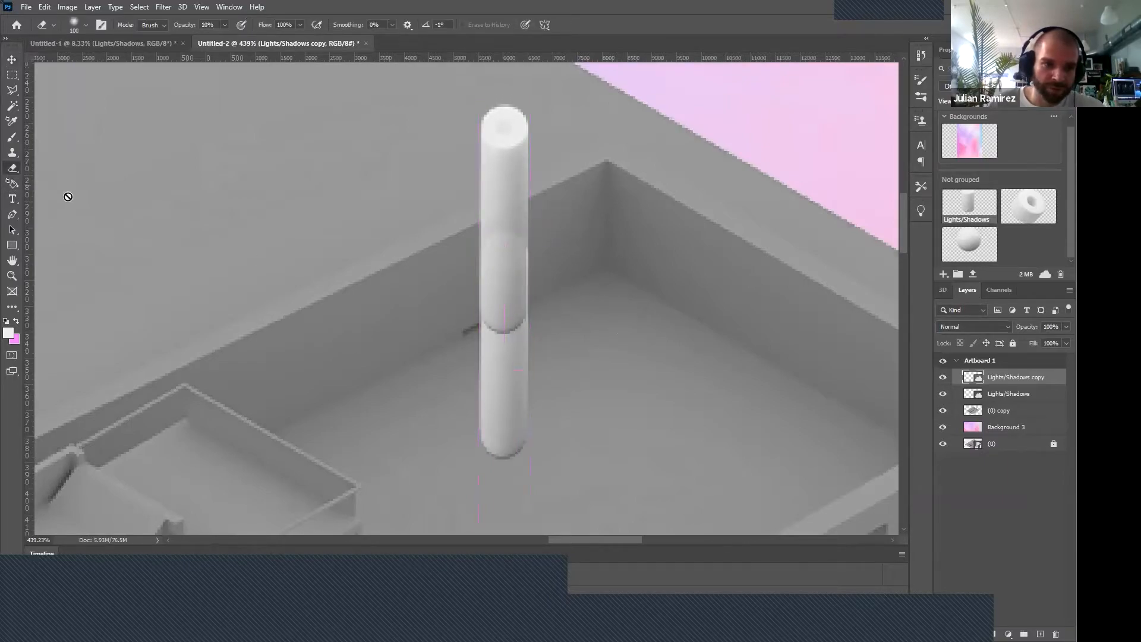
pyautogui.rightClick(1001, 376)
pyautogui.click(900, 345)
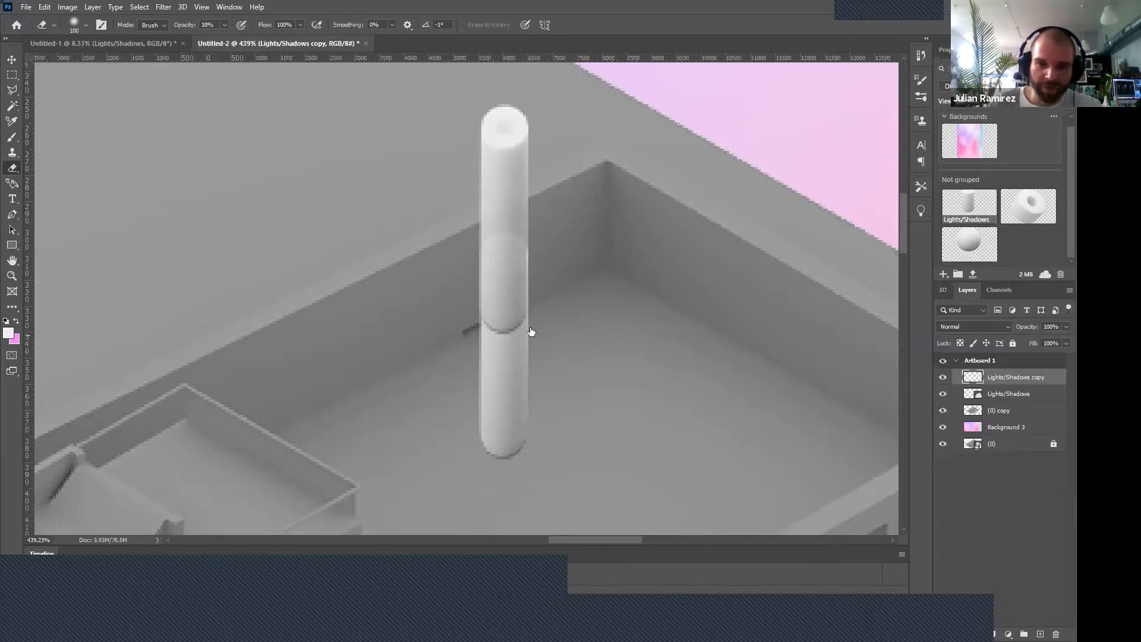
# Adjust the eraser brush over the column seam, setting it to 88 px with 0% hardness.
pyautogui.press('[')
pyautogui.press('[')
pyautogui.press('[')
pyautogui.press('[')
pyautogui.press('[')
pyautogui.press('[')
pyautogui.press('[')
pyautogui.press('[')
pyautogui.press(']')
pyautogui.press(']')
pyautogui.press(']')
pyautogui.press(']')
pyautogui.press(']')
pyautogui.press(']')
pyautogui.press(']')
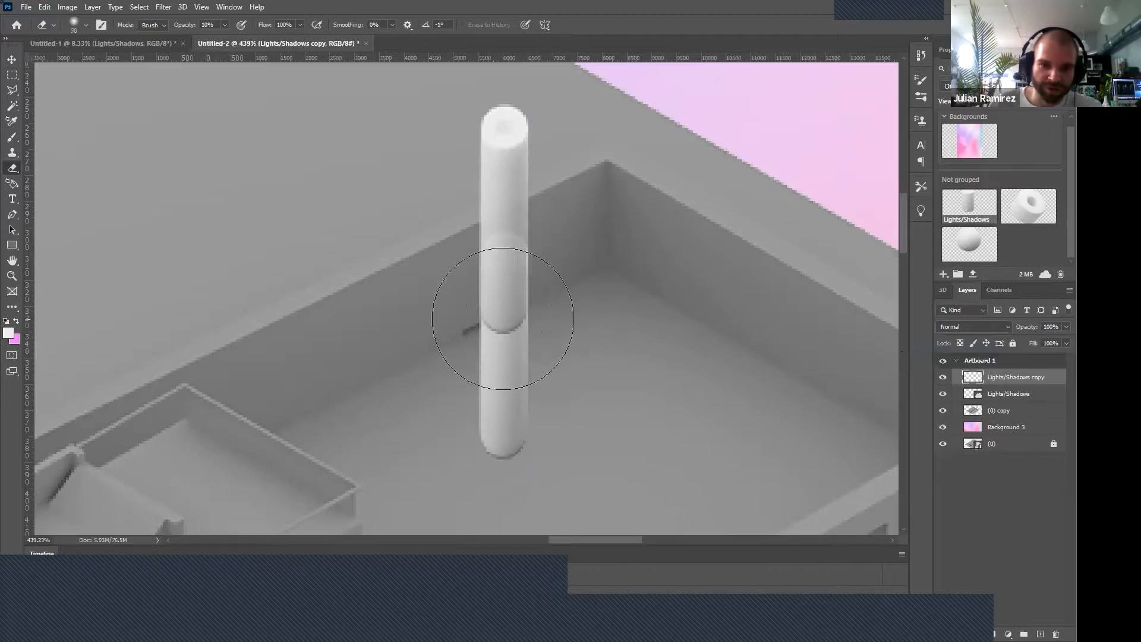
pyautogui.press('[')
pyautogui.press('[')
pyautogui.press('[')
pyautogui.press('[')
pyautogui.press('[')
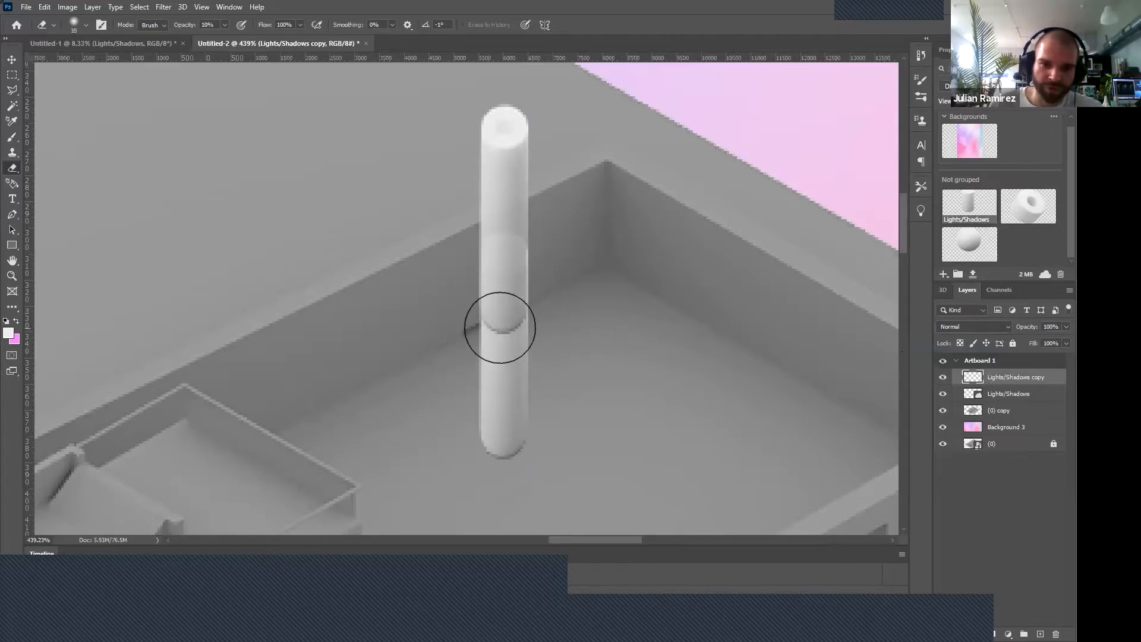
pyautogui.click(72, 23)
pyautogui.moveTo(89, 62)
pyautogui.mouseDown()
pyautogui.moveTo(112, 63)
pyautogui.moveTo(65, 89)
pyautogui.moveTo(145, 89)
pyautogui.moveTo(67, 91)
pyautogui.mouseUp()
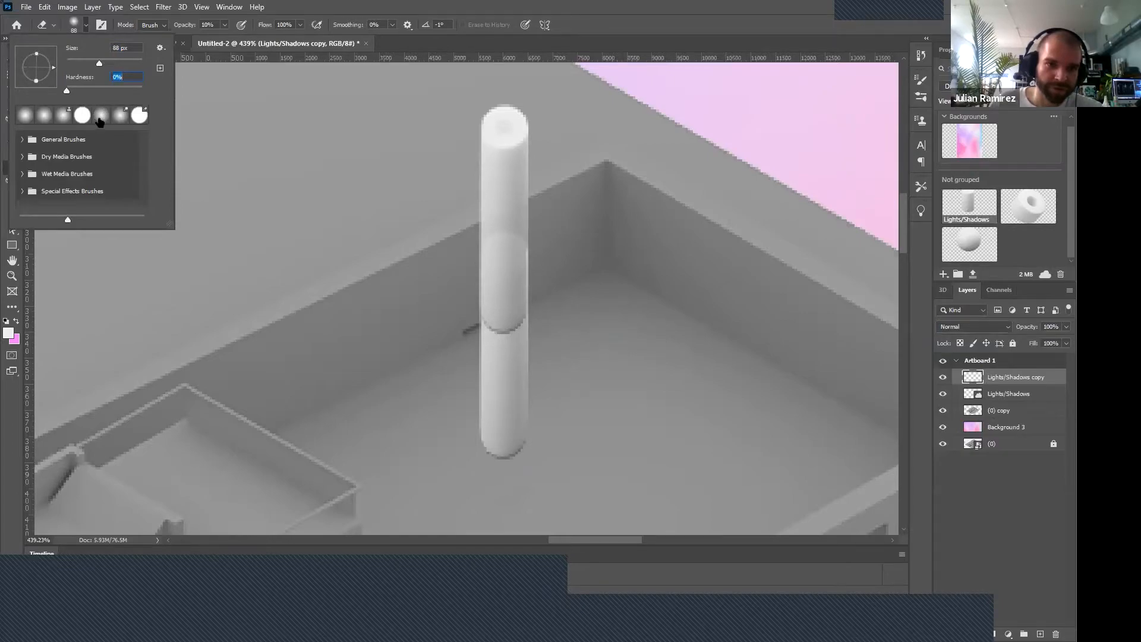
pyautogui.click(101, 116)
pyautogui.click(80, 118)
pyautogui.moveTo(67, 90)
pyautogui.mouseDown()
pyautogui.moveTo(81, 92)
pyautogui.moveTo(54, 101)
pyautogui.mouseUp()
pyautogui.click(85, 63)
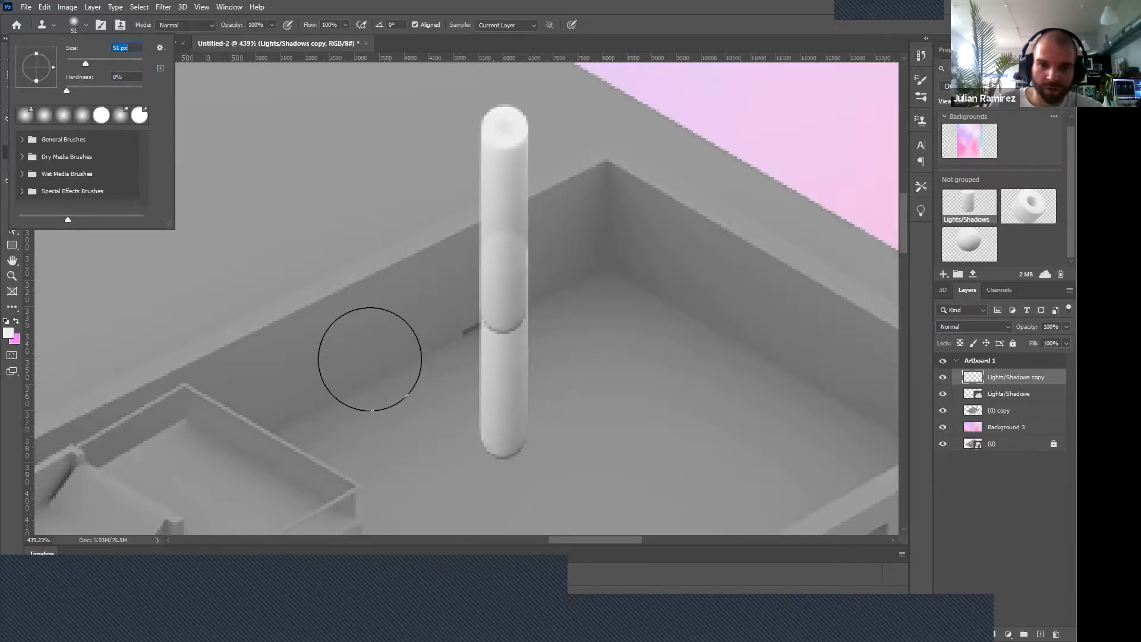
pyautogui.click(370, 359)
pyautogui.press('Return')
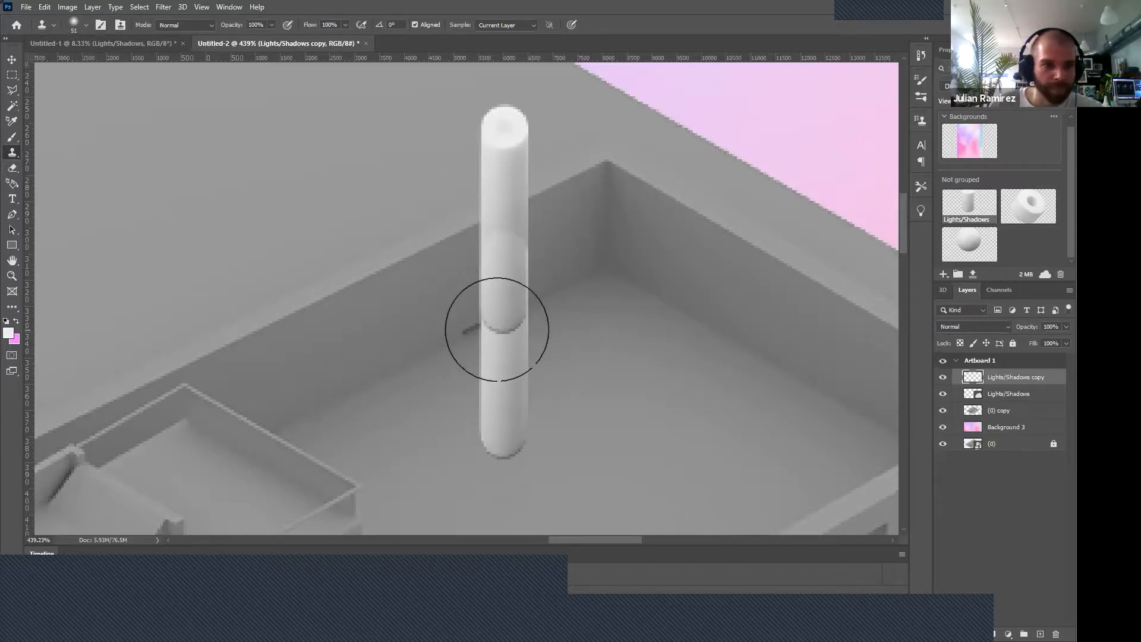
# Erase the copied column's lower edge with a 40 px eraser, raising its opacity to 50%, to blend both pieces.
pyautogui.click(13, 167)
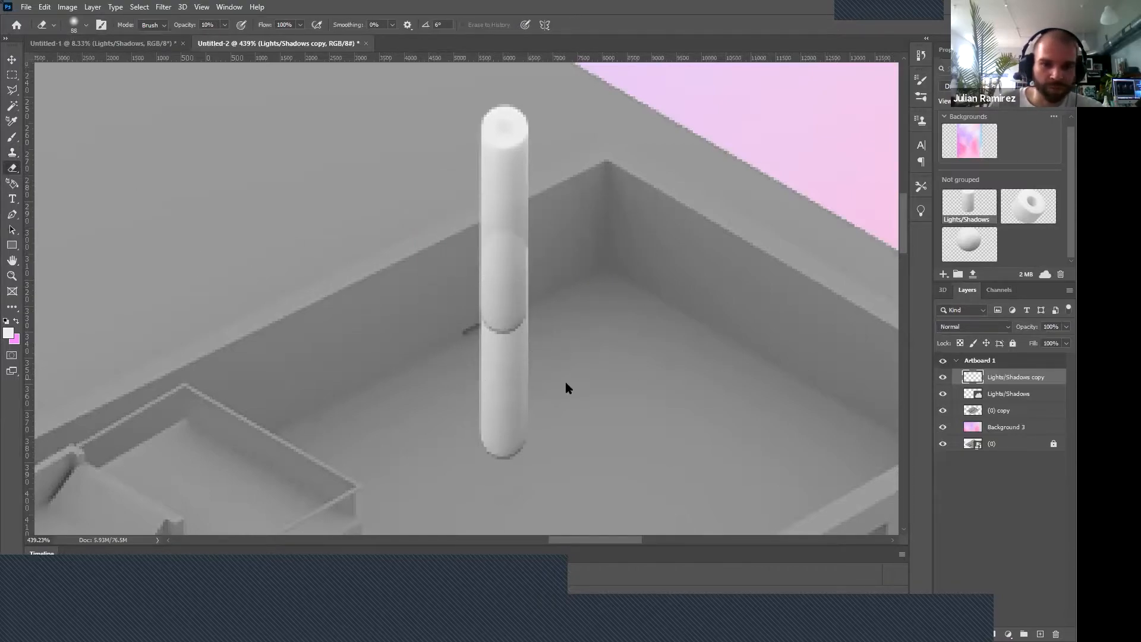
pyautogui.press('[')
pyautogui.press('[')
pyautogui.press('[')
pyautogui.press('[')
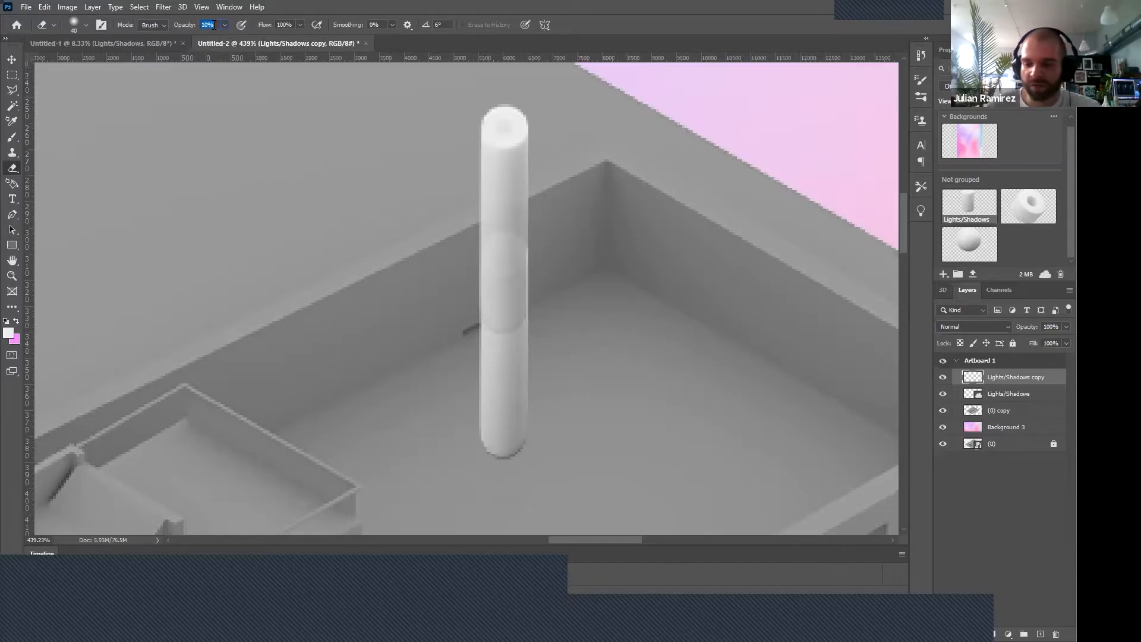
pyautogui.press('Return')
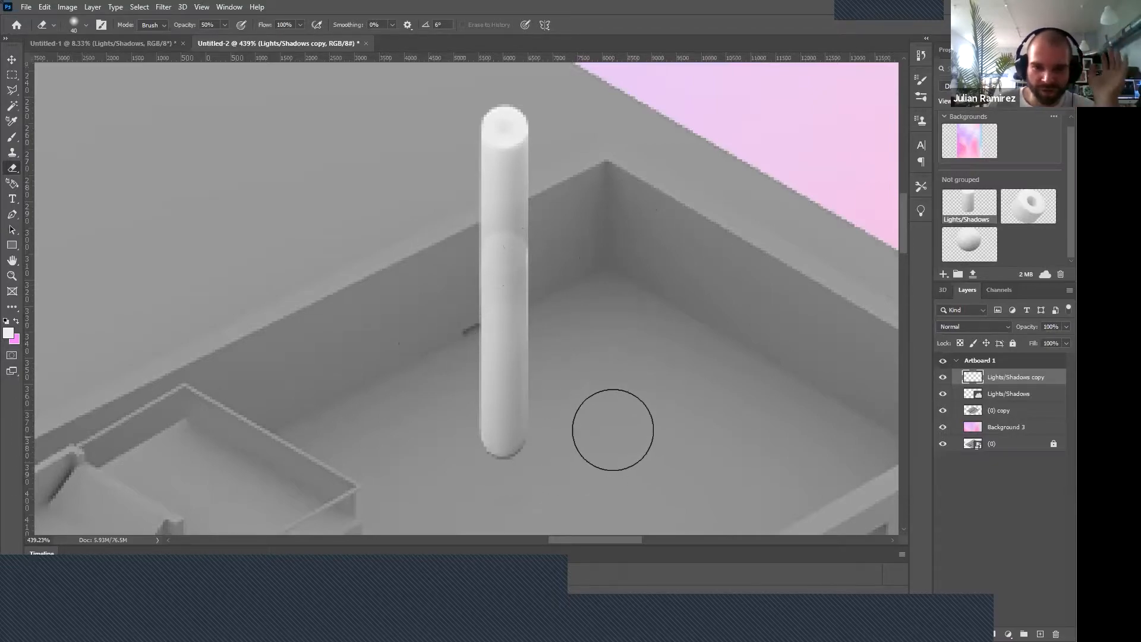
# Reduce the eraser to 30 px and keep a hidden duplicate of the Lights/Shadows copy layer.
pyautogui.press('[')
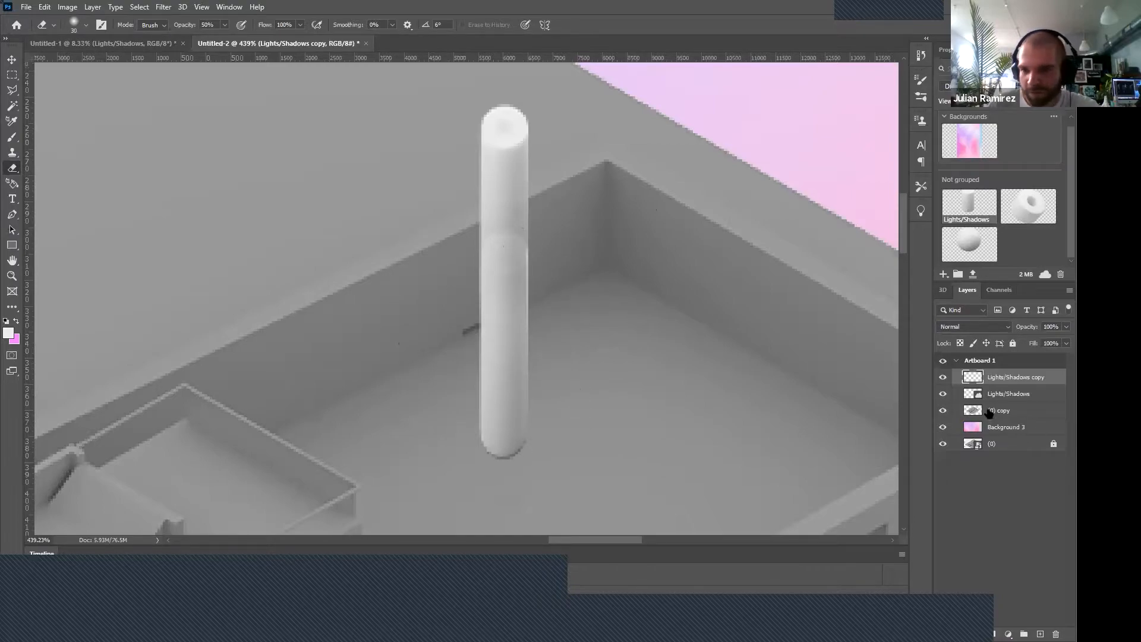
pyautogui.rightClick(1003, 380)
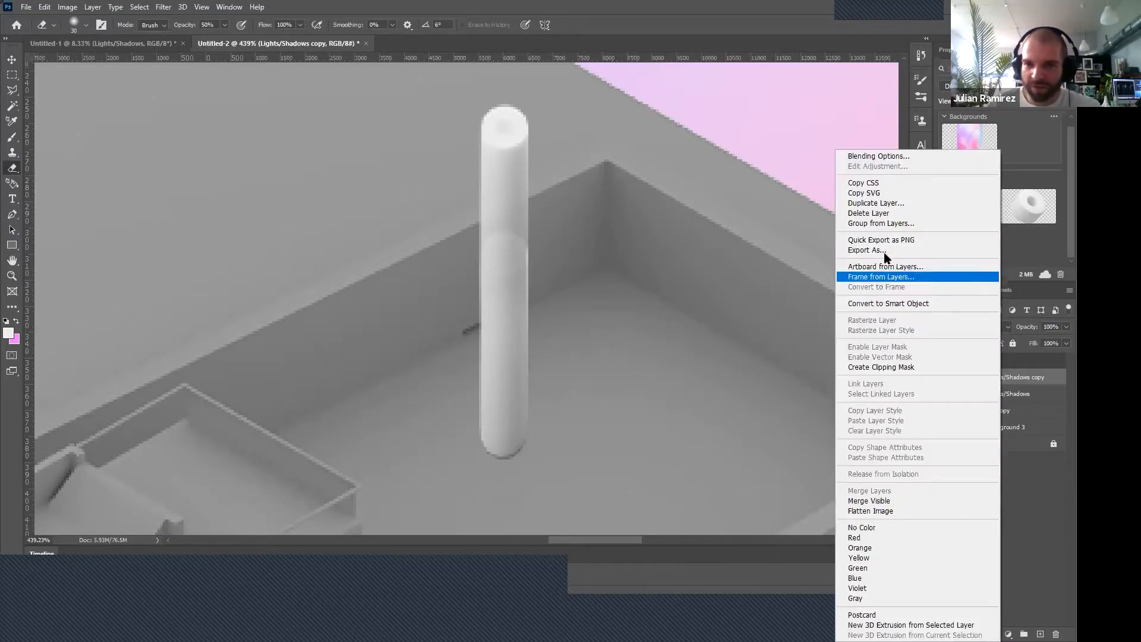
pyautogui.click(877, 203)
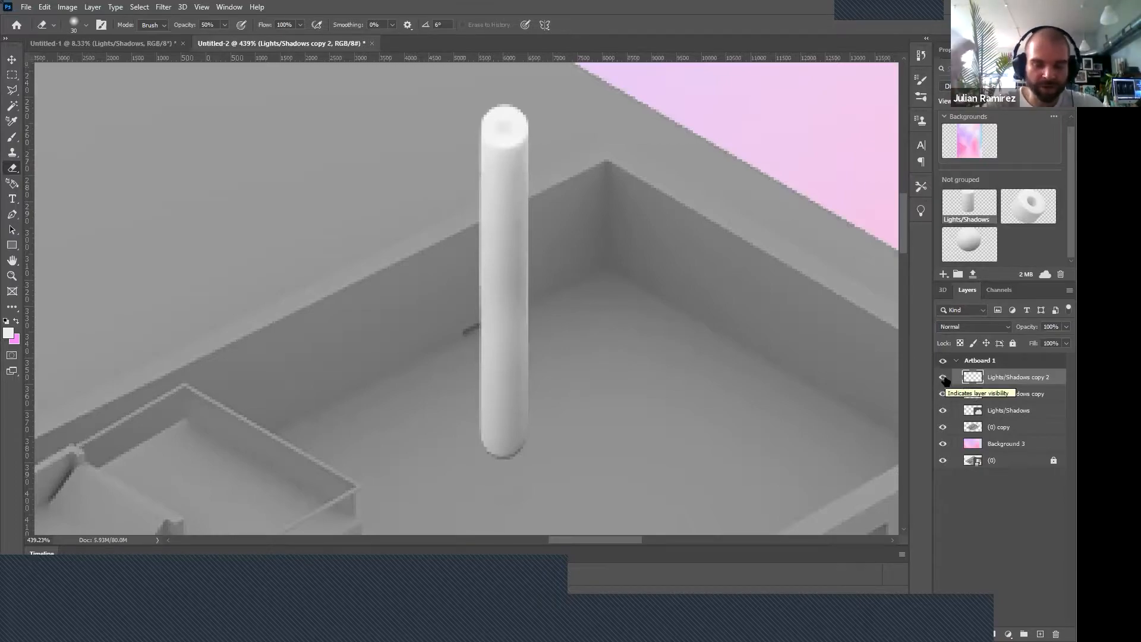
pyautogui.click(944, 378)
# Hide the original Lights/Shadows layer and set the Lights/Shadows copy layer to 50% opacity.
pyautogui.click(994, 395)
pyautogui.click(944, 411)
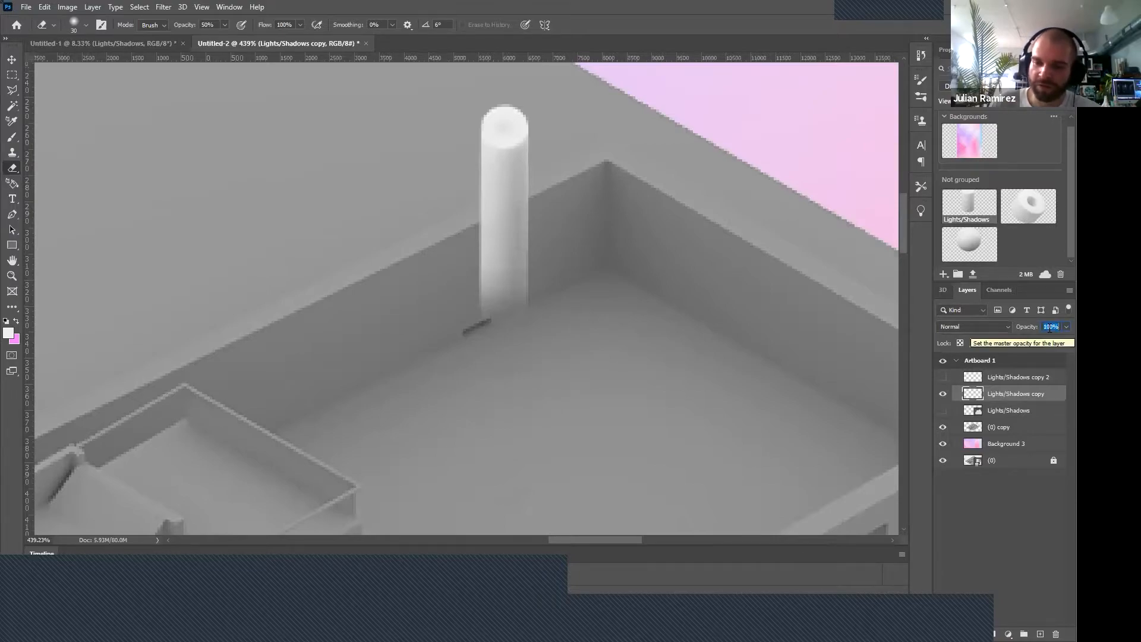
pyautogui.write('50')
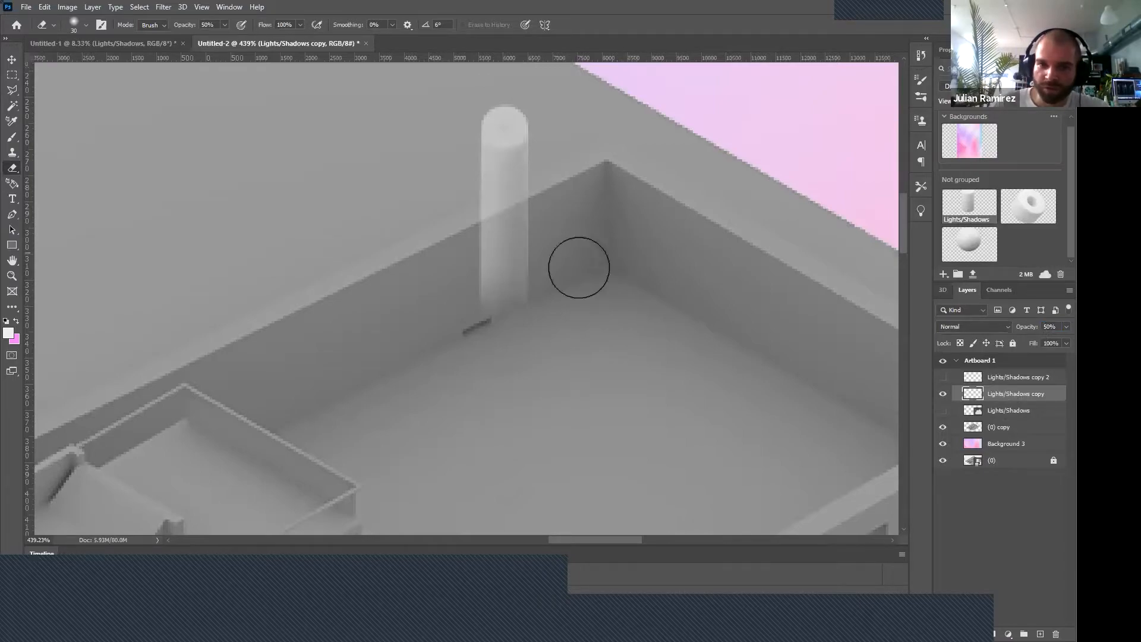
# Duplicate the half-transparent Lights/Shadows copy layer, and duplicate both of those layers to stack four in place.
pyautogui.rightClick(1003, 395)
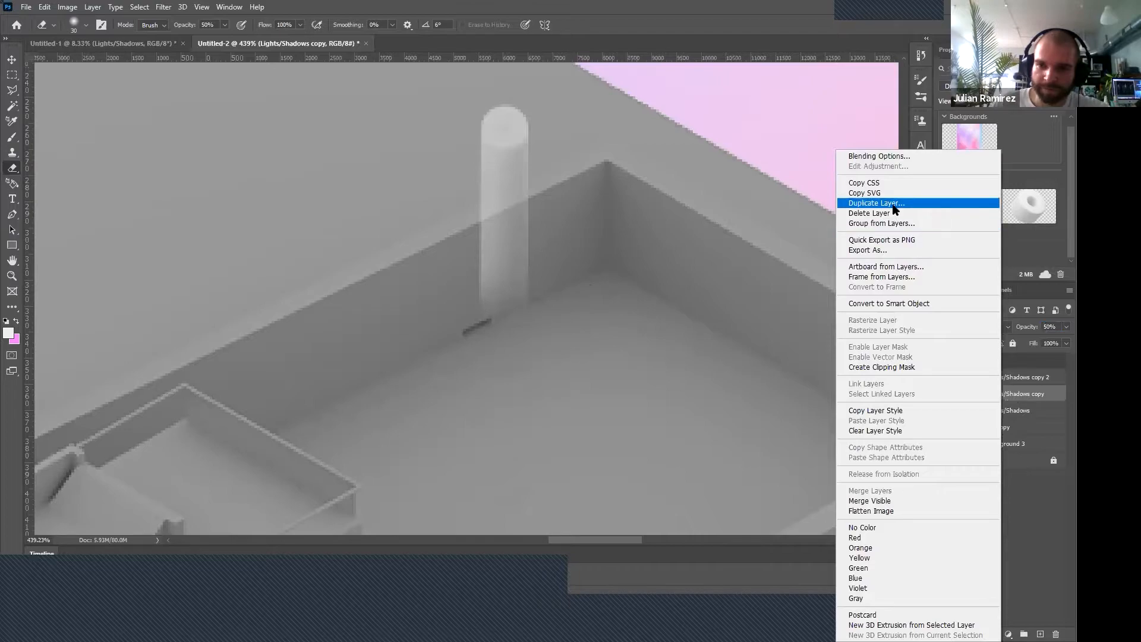
pyautogui.click(877, 204)
pyautogui.press('Return')
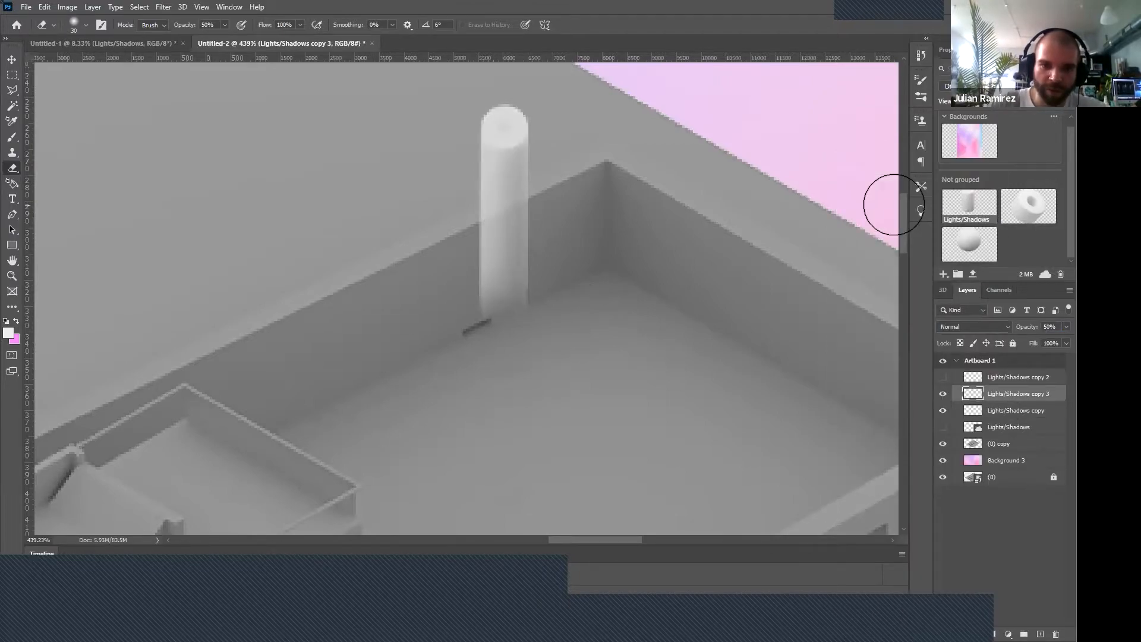
pyautogui.keyDown('shift'); pyautogui.click(1004, 410); pyautogui.keyUp('shift')
pyautogui.rightClick(1004, 400)
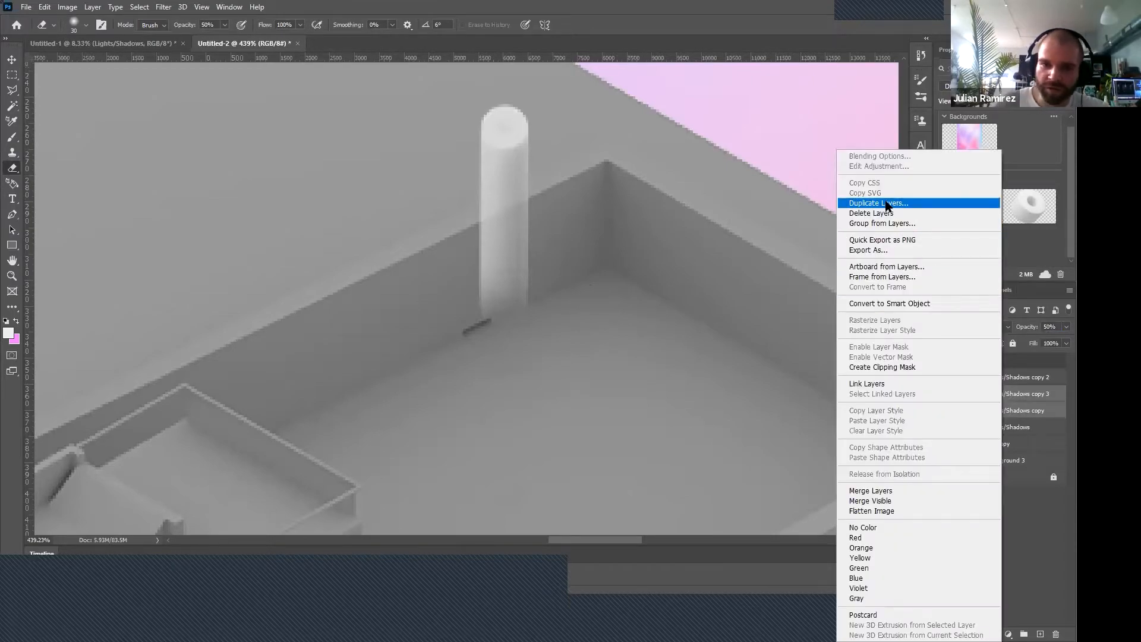
pyautogui.click(877, 204)
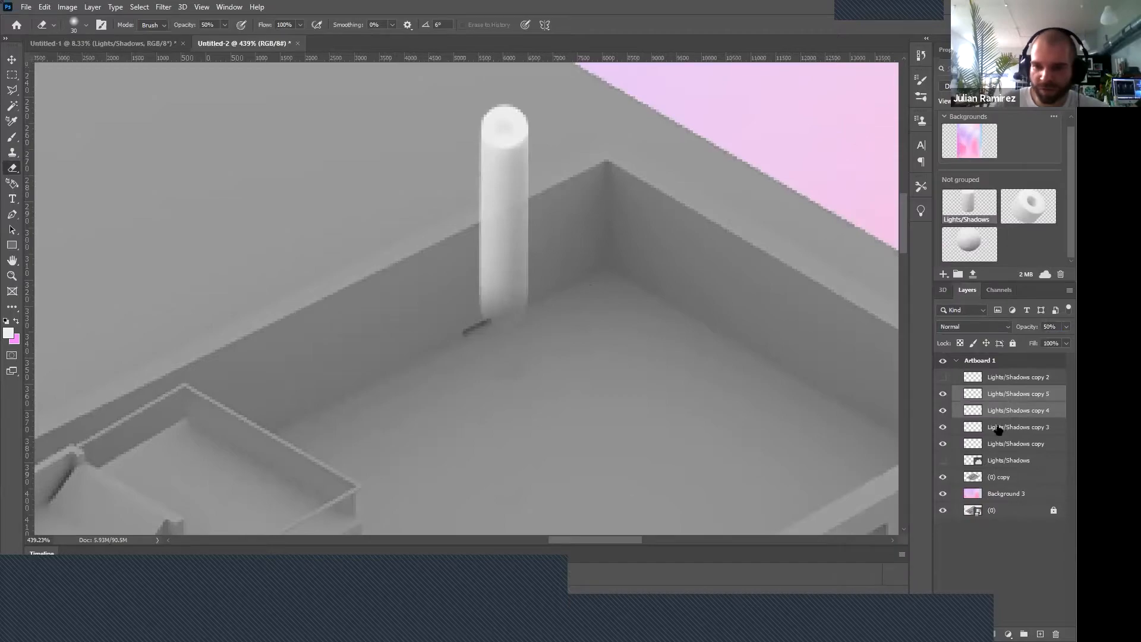
# Merge the four stacked half-transparent column layers into a single layer.
pyautogui.click(1005, 444)
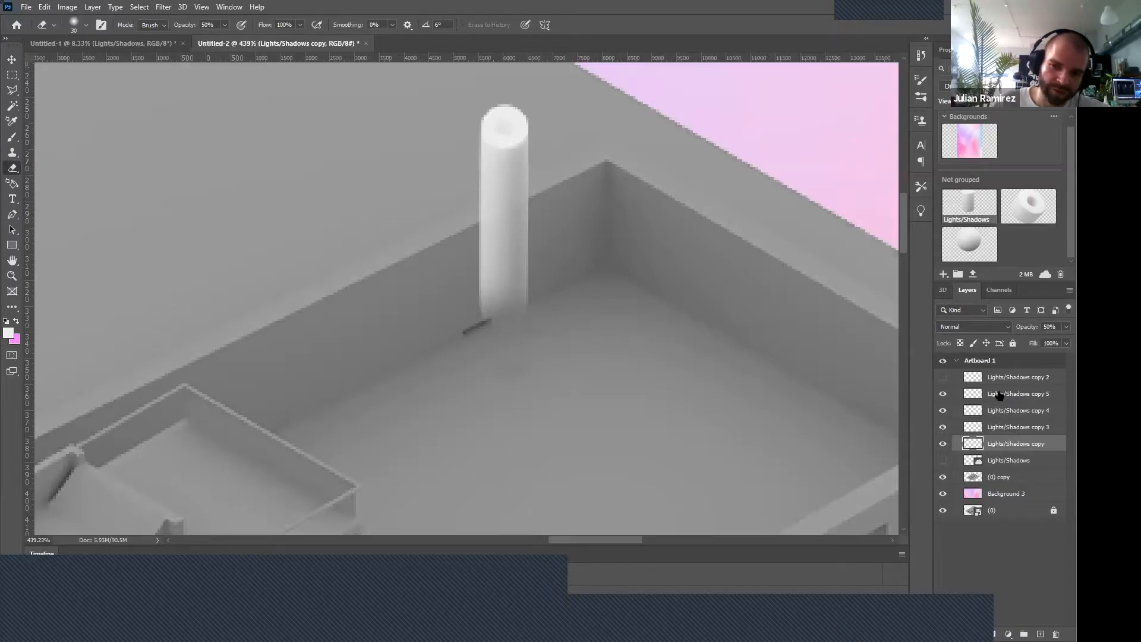
pyautogui.keyDown('shift'); pyautogui.click(1000, 395); pyautogui.keyUp('shift')
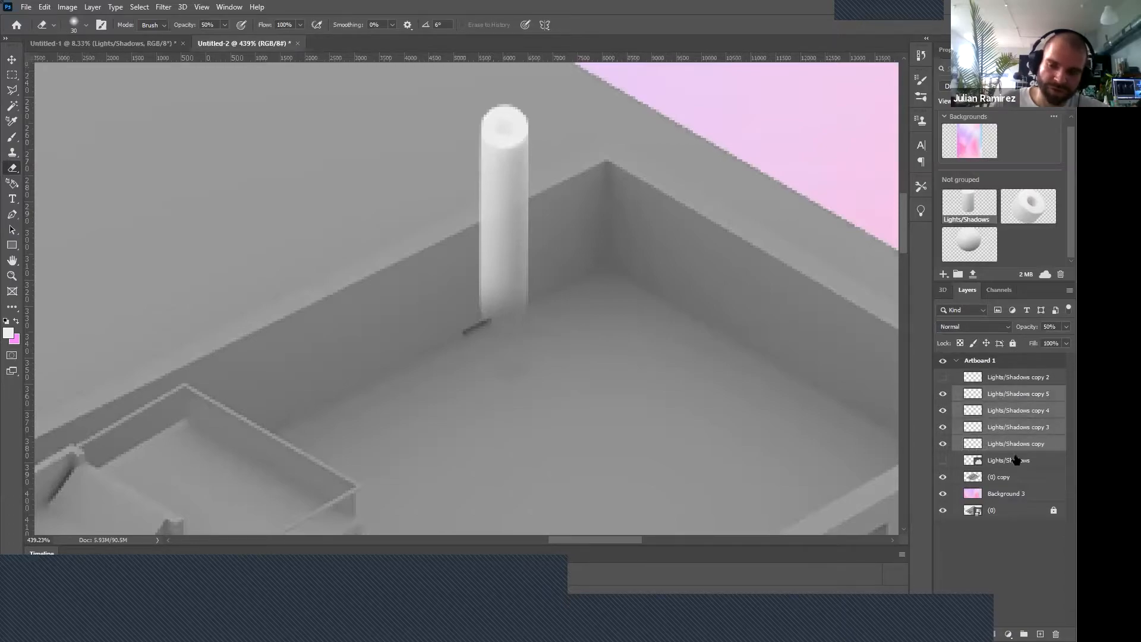
pyautogui.rightClick(1022, 414)
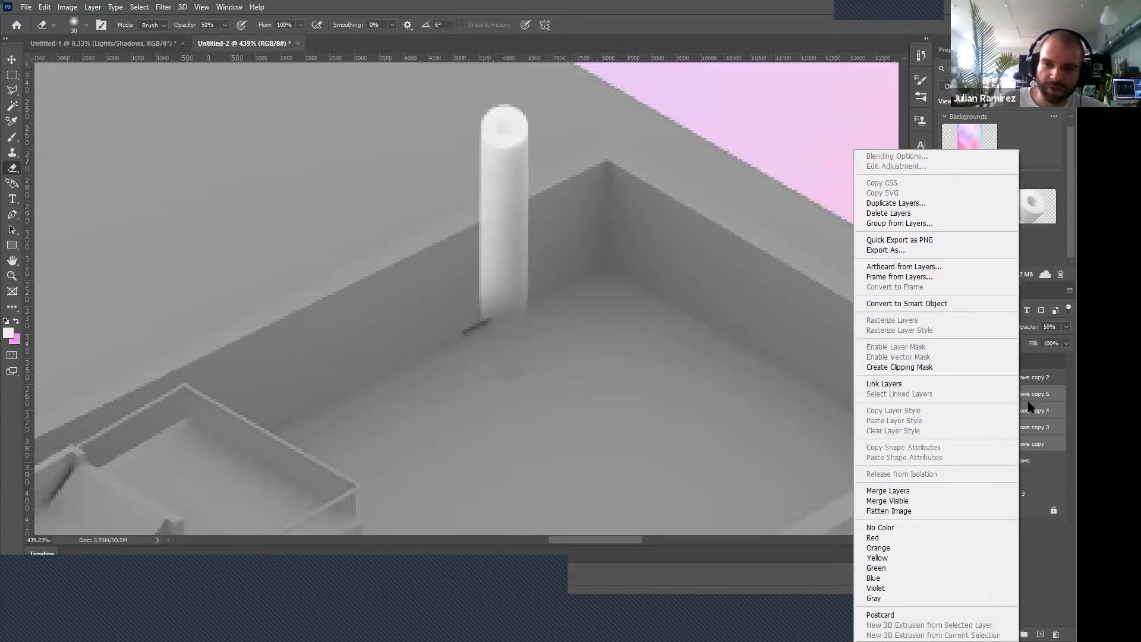
pyautogui.click(963, 491)
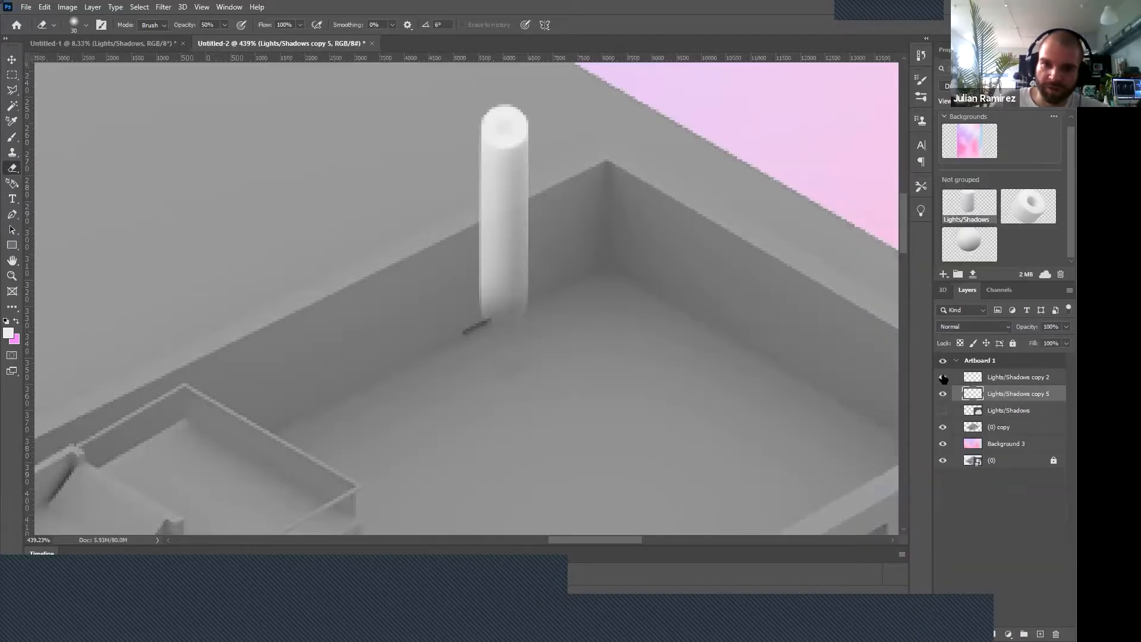
# Show the hidden column layers again and rasterize the original Lights/Shadows layer.
pyautogui.click(943, 412)
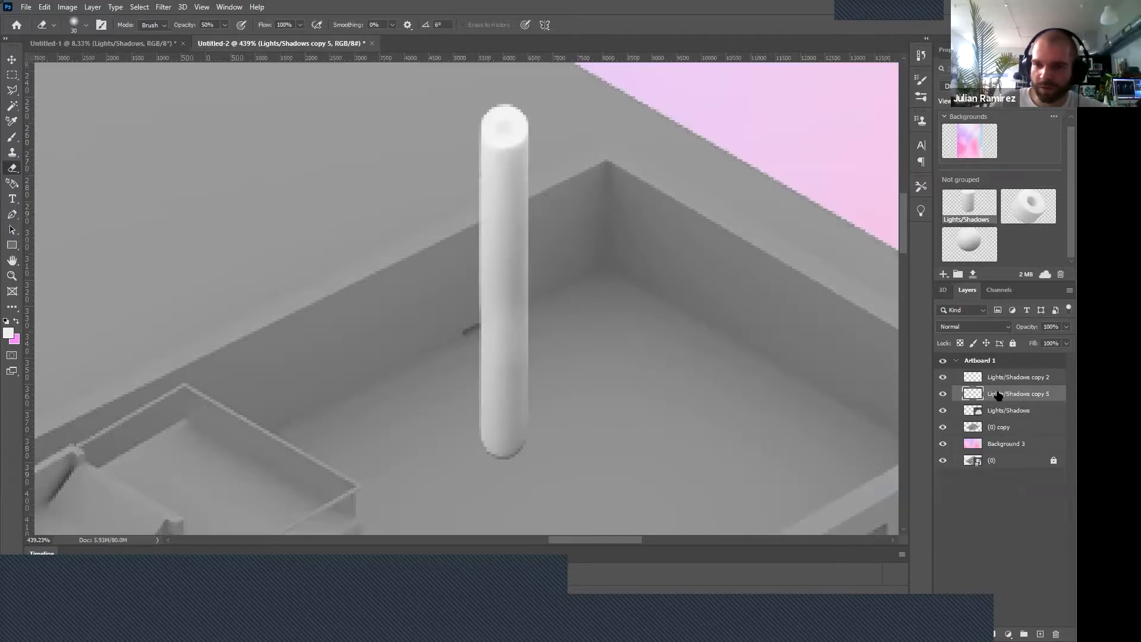
pyautogui.click(999, 411)
pyautogui.rightClick(949, 405)
pyautogui.click(910, 354)
# Try merging Lights/Shadows, copy 5 and copy 2 into one layer, and undo the merge.
pyautogui.keyDown('shift'); pyautogui.click(1001, 380); pyautogui.keyUp('shift')
pyautogui.rightClick(1001, 381)
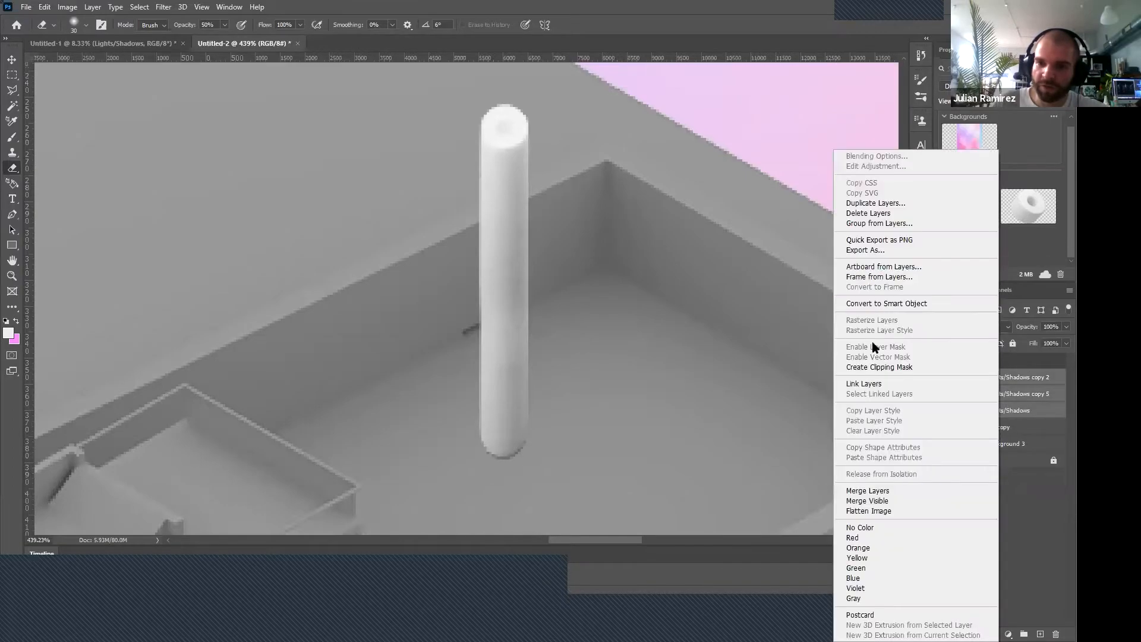
pyautogui.click(874, 490)
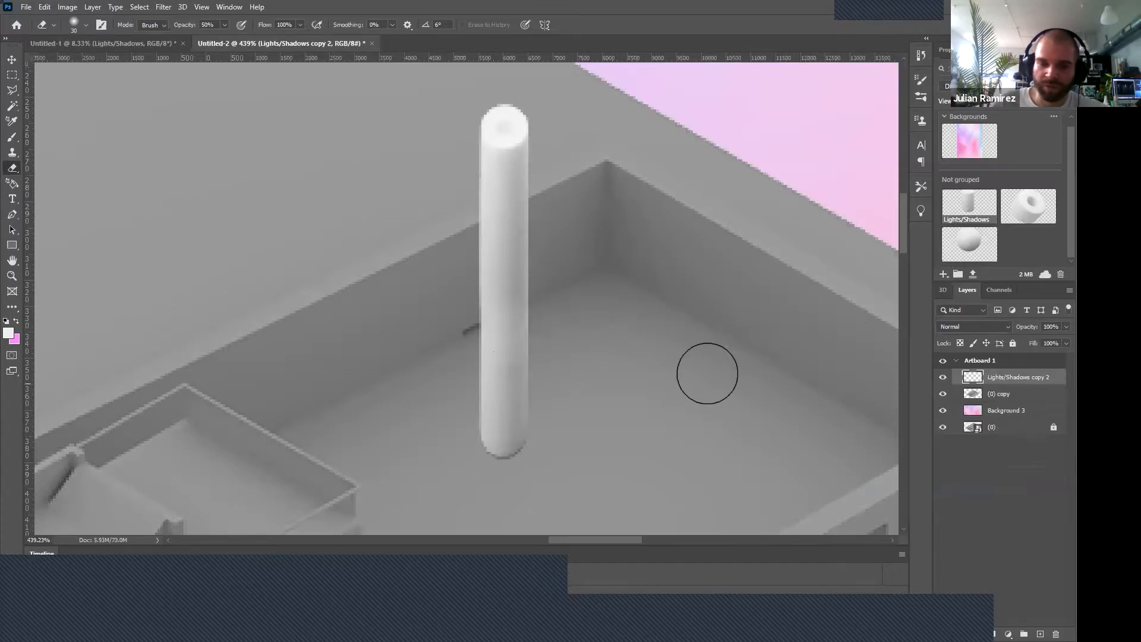
pyautogui.hotkey('ctrl', 'z')
pyautogui.hotkey('ctrl', 'z')
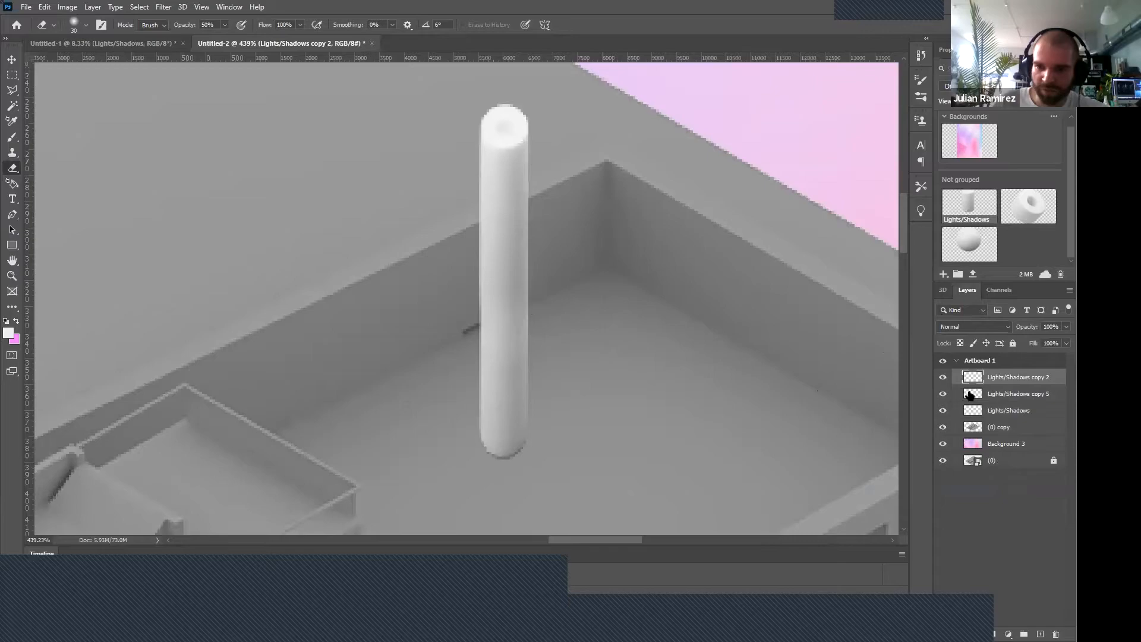
# Try again to merge the three column layers, toggle the (0) copy layer's visibility, and undo the merge.
pyautogui.click(970, 396)
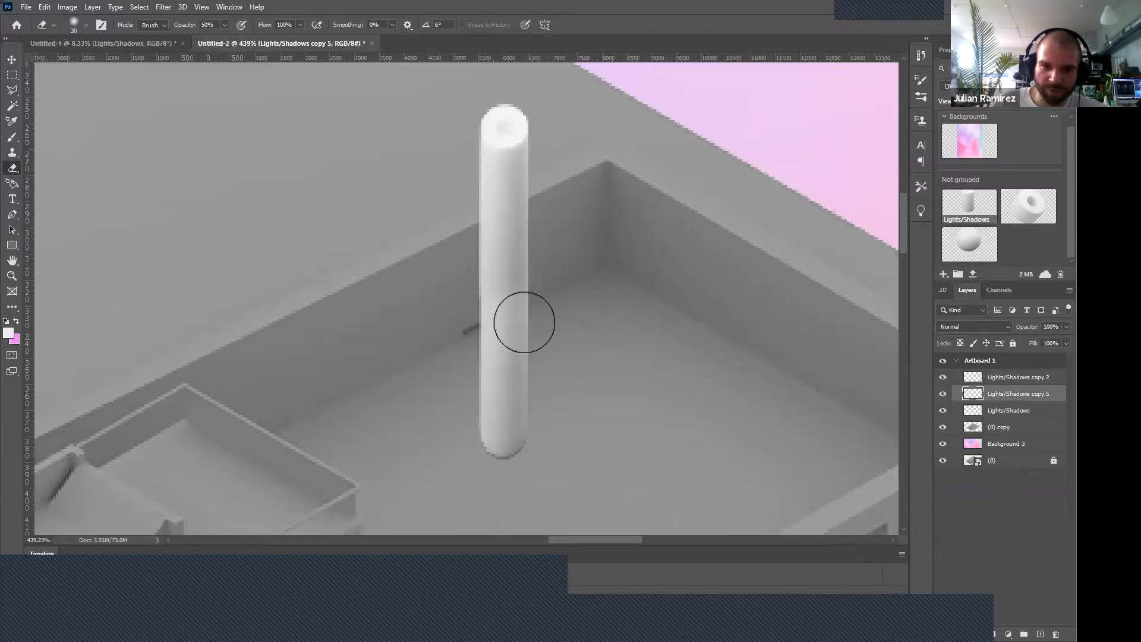
pyautogui.click(982, 415)
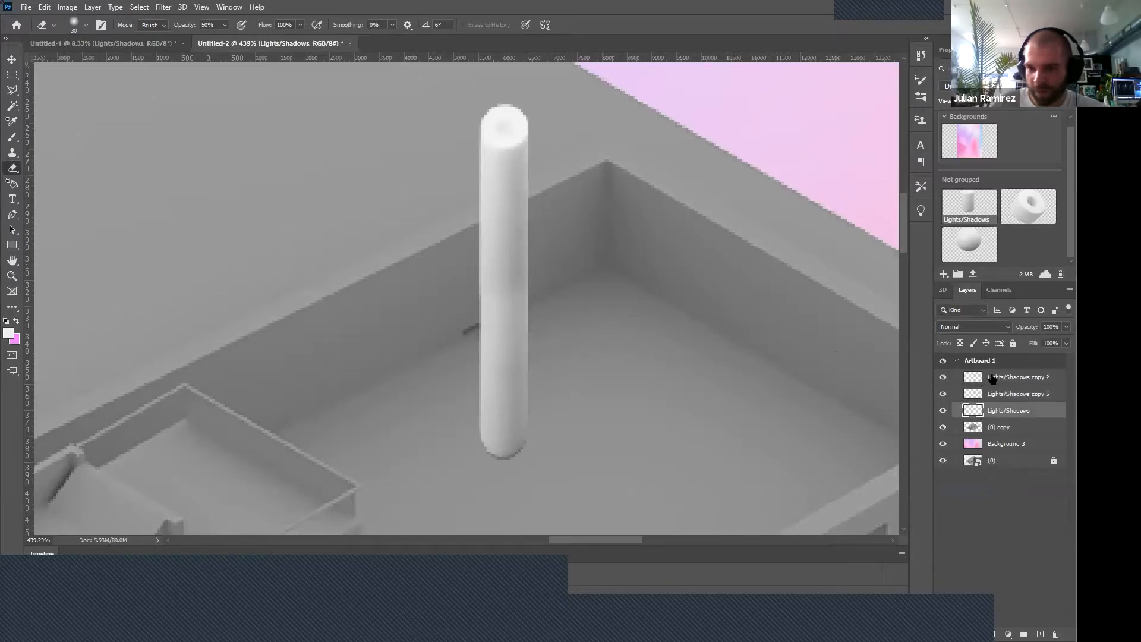
pyautogui.keyDown('shift'); pyautogui.click(992, 378); pyautogui.keyUp('shift')
pyautogui.rightClick(992, 378)
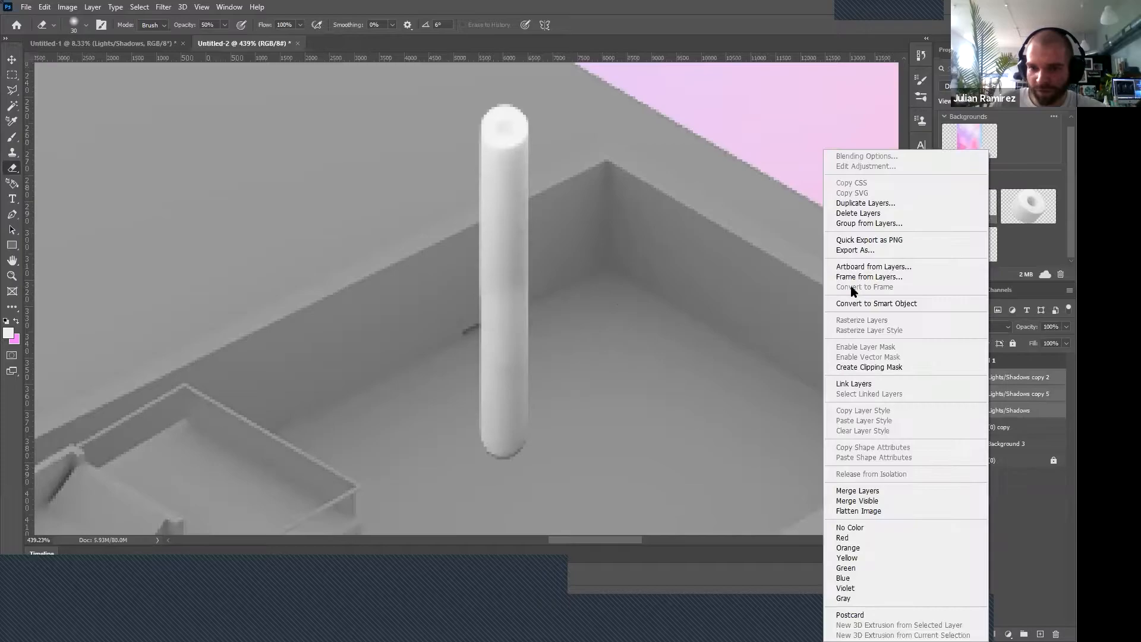
pyautogui.click(865, 203)
pyautogui.press('Return')
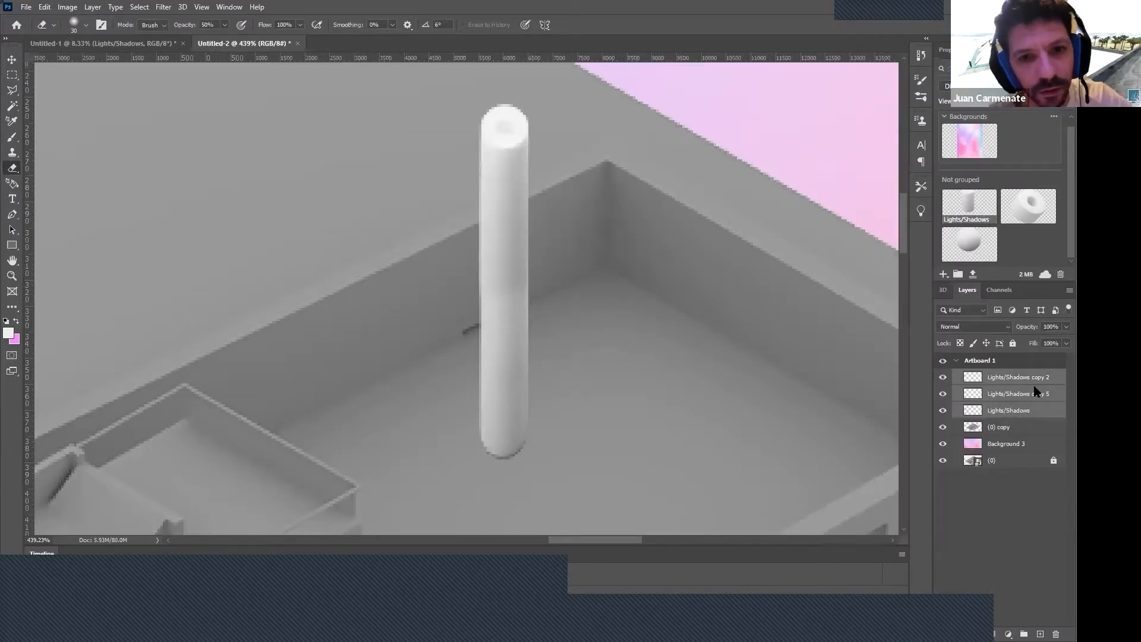
pyautogui.rightClick(1038, 394)
pyautogui.click(939, 491)
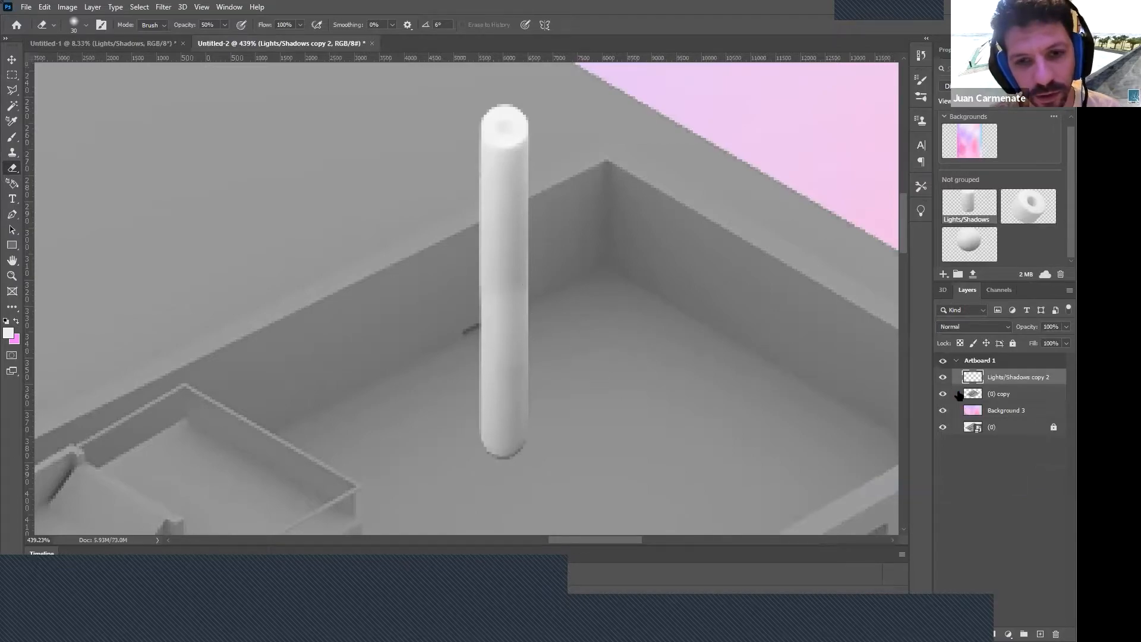
pyautogui.click(943, 394)
pyautogui.click(944, 395)
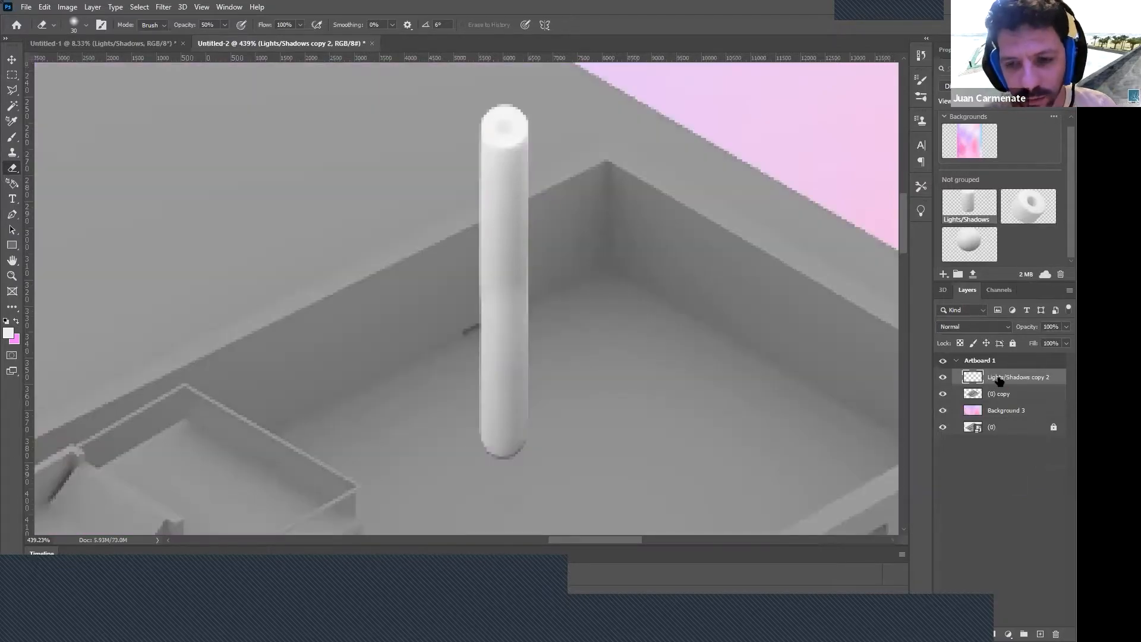
pyautogui.hotkey('ctrl', 'z')
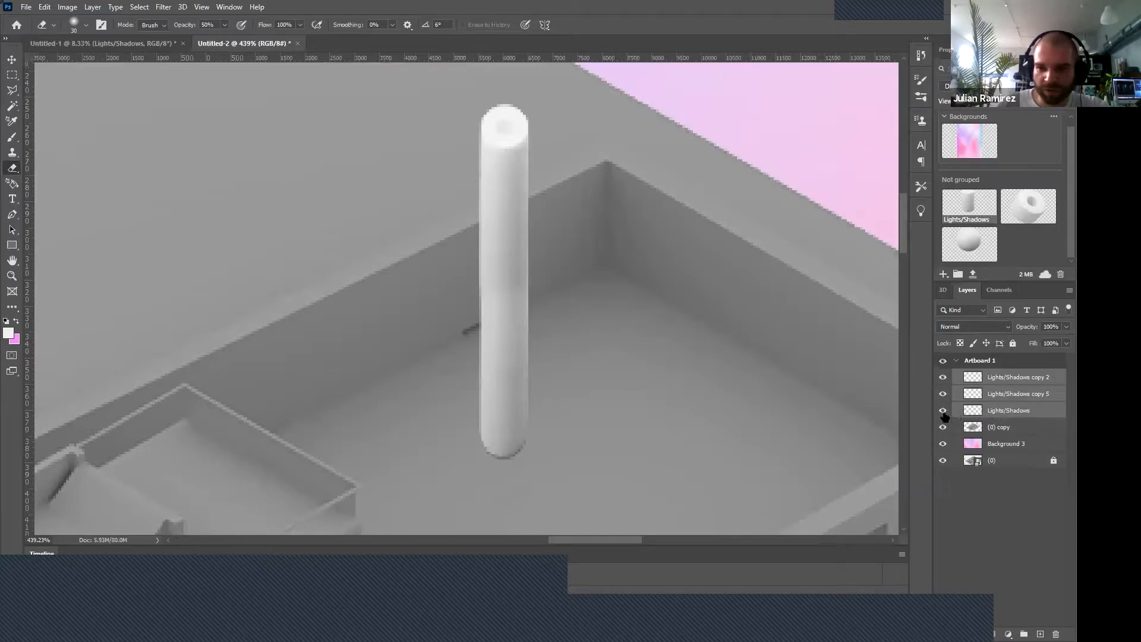
# Toggle the Lights/Shadows layer's visibility to examine which part of the column each layer supplies.
pyautogui.click(943, 411)
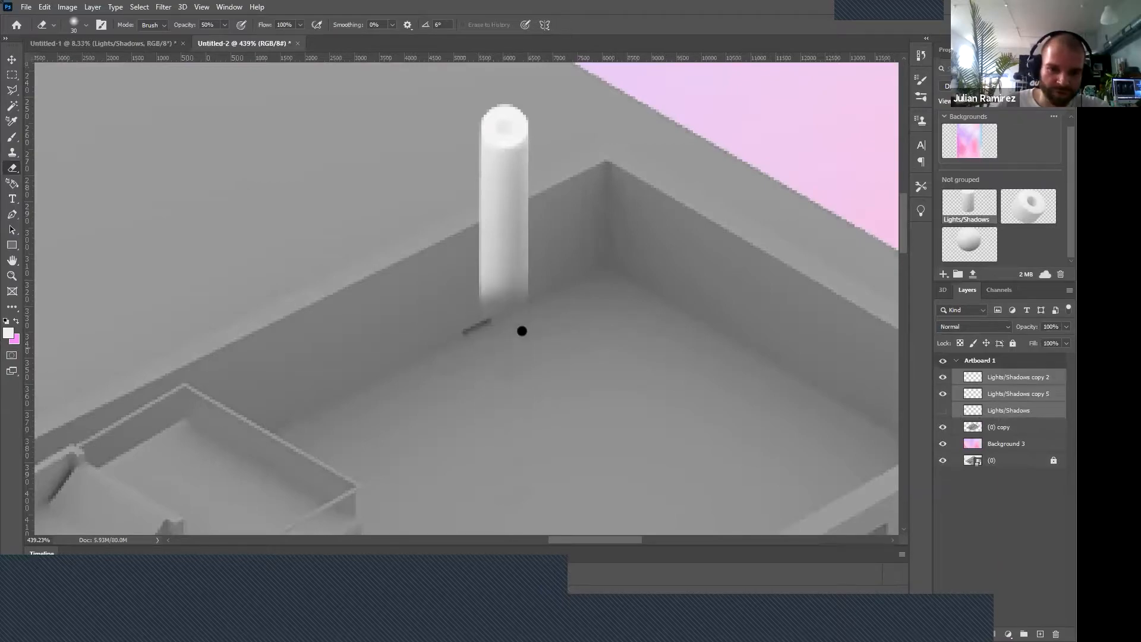
pyautogui.click(943, 411)
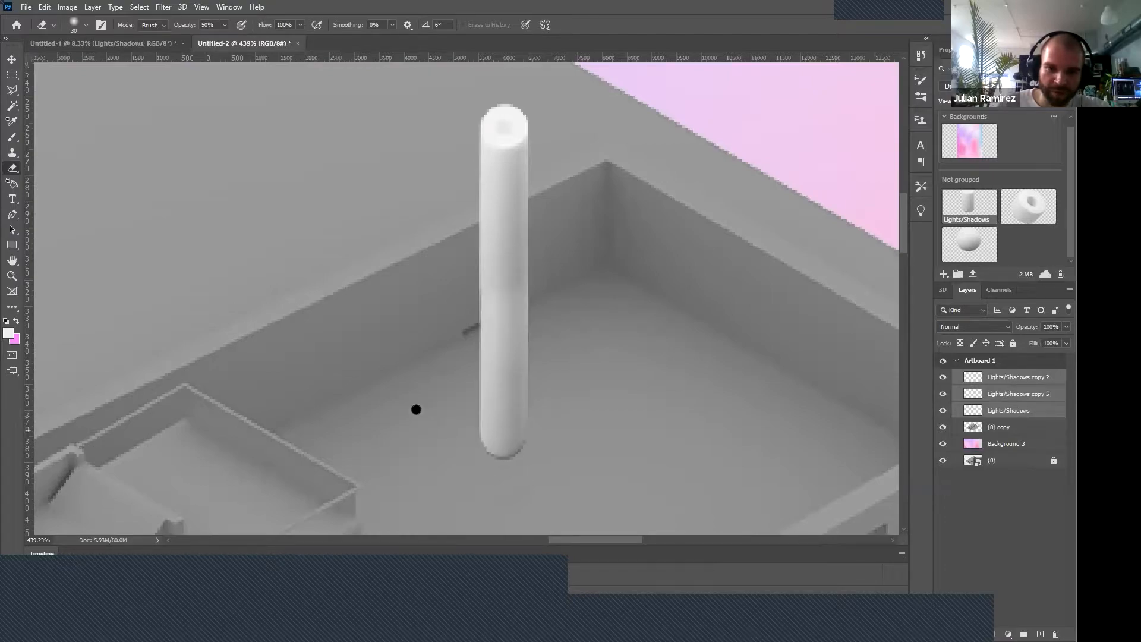
pyautogui.click(1015, 397)
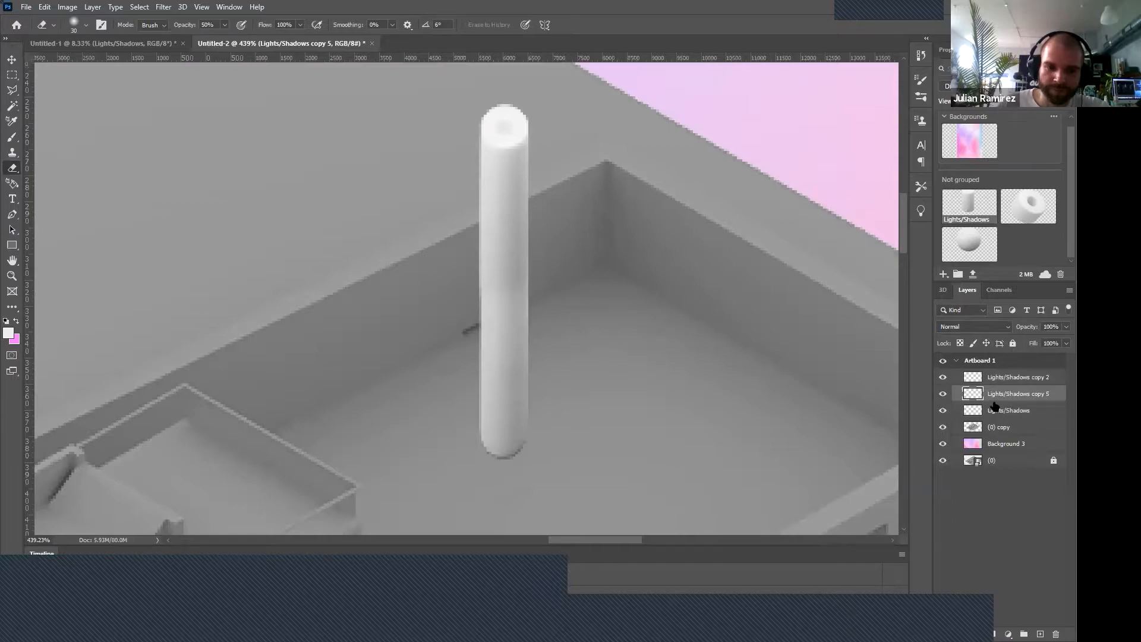
pyautogui.hotkey('alt', ']')
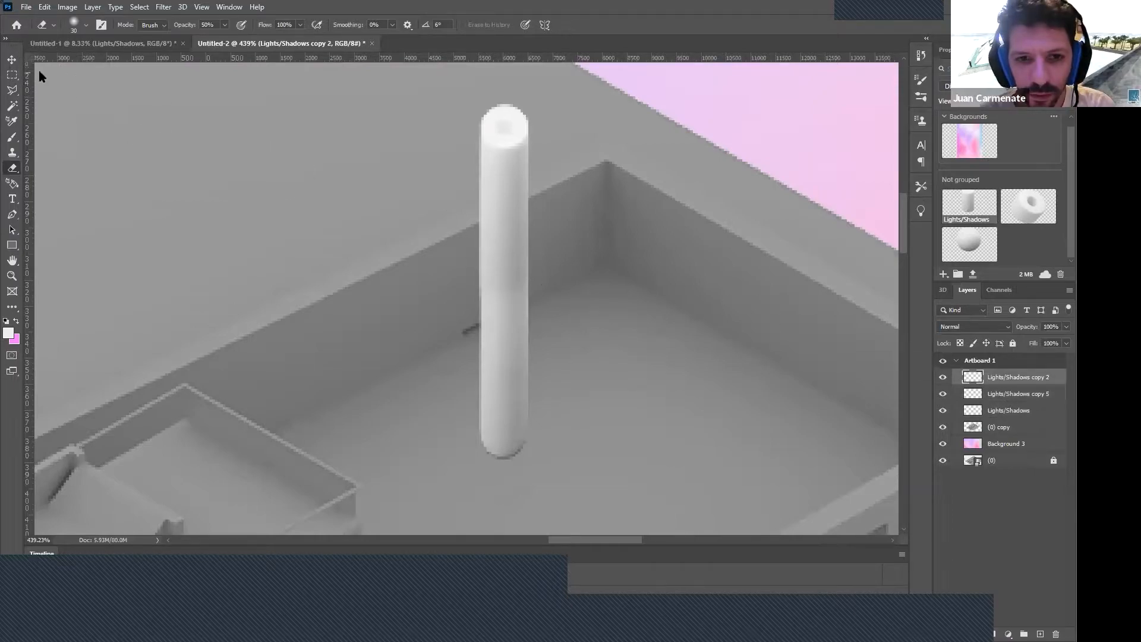
# Separate the column pieces with the Move tool, placing the base piece to the right and the copy 2 piece to the left.
pyautogui.click(13, 60)
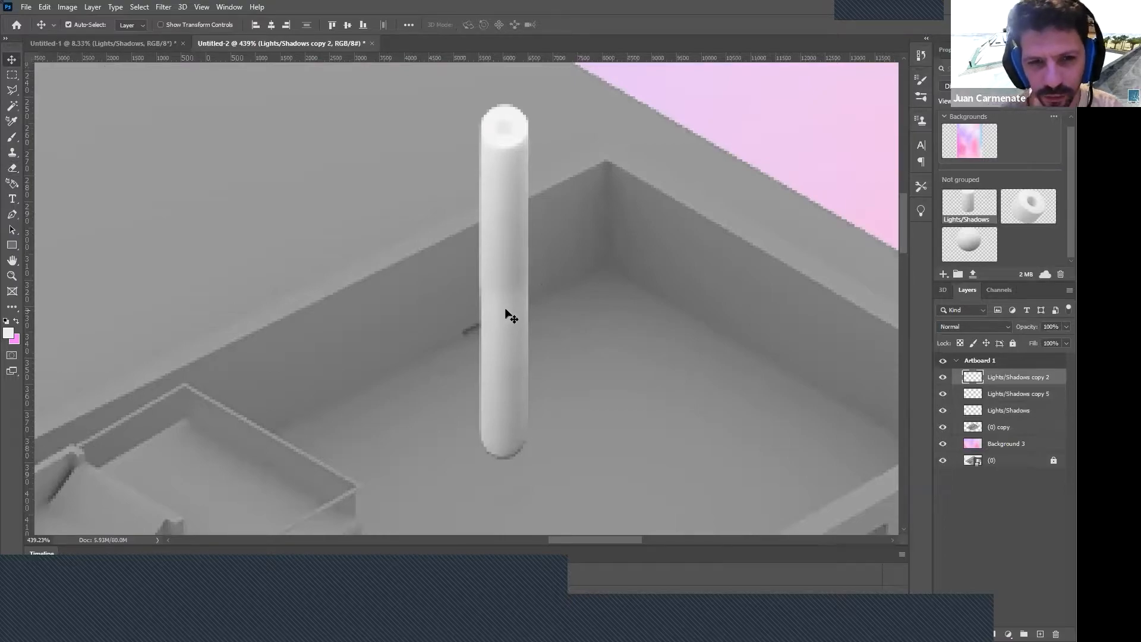
pyautogui.moveTo(508, 311); pyautogui.dragTo(620, 310)
pyautogui.click(518, 255)
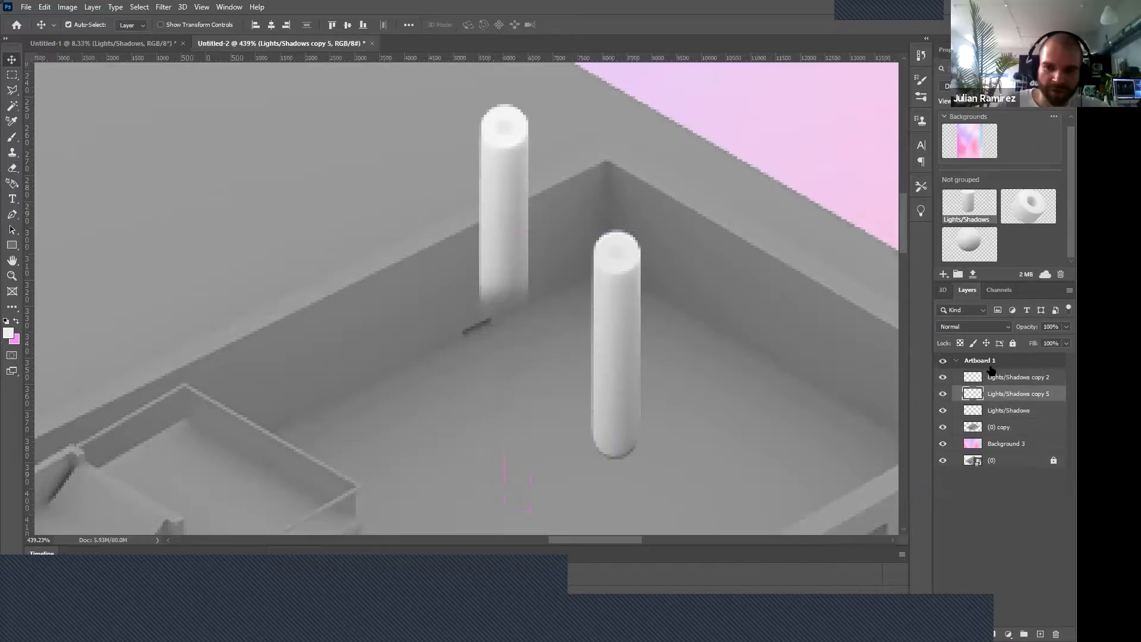
pyautogui.moveTo(535, 255); pyautogui.dragTo(392, 248)
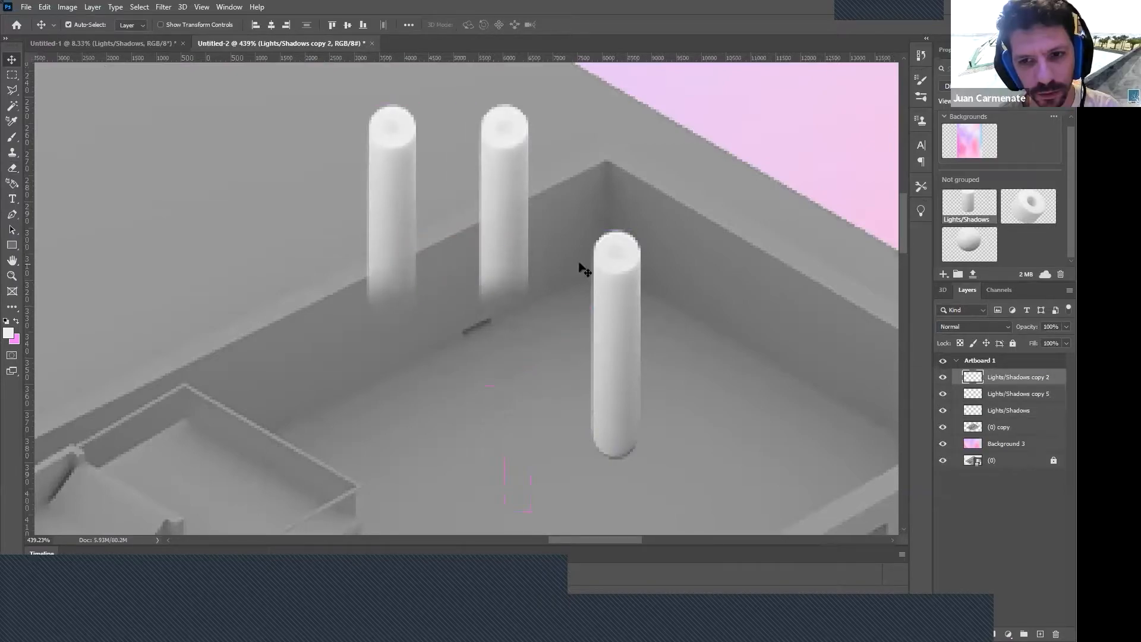
# Duplicate the Lights/Shadows base column and place the copy over the original's upper half, aligned vertically.
pyautogui.click(619, 328)
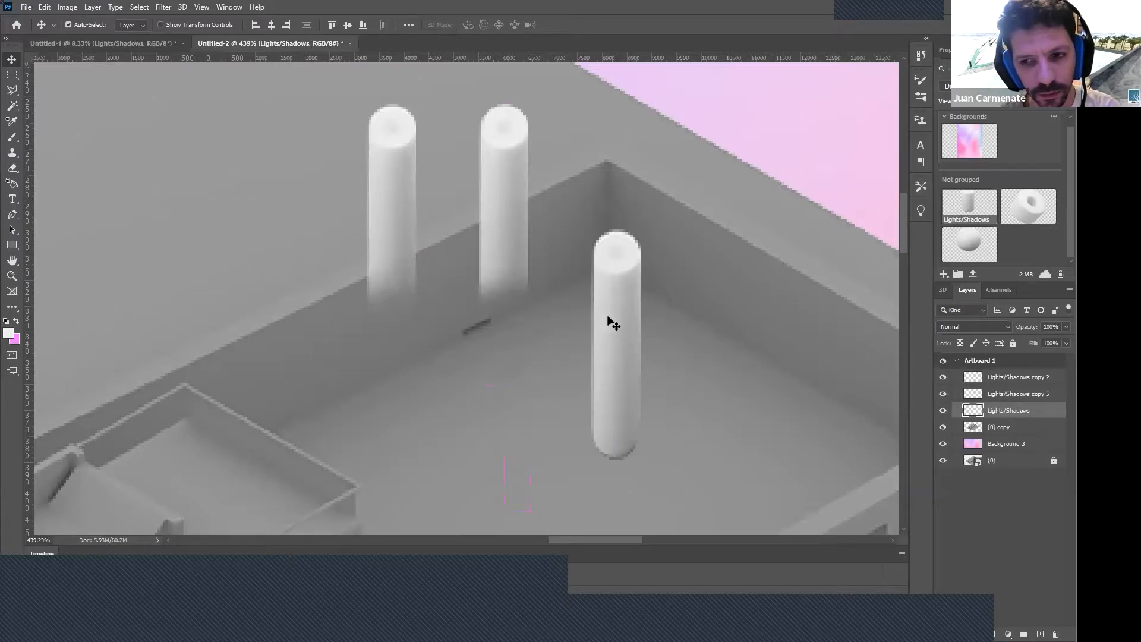
pyautogui.moveTo(609, 343); pyautogui.dragTo(696, 230)
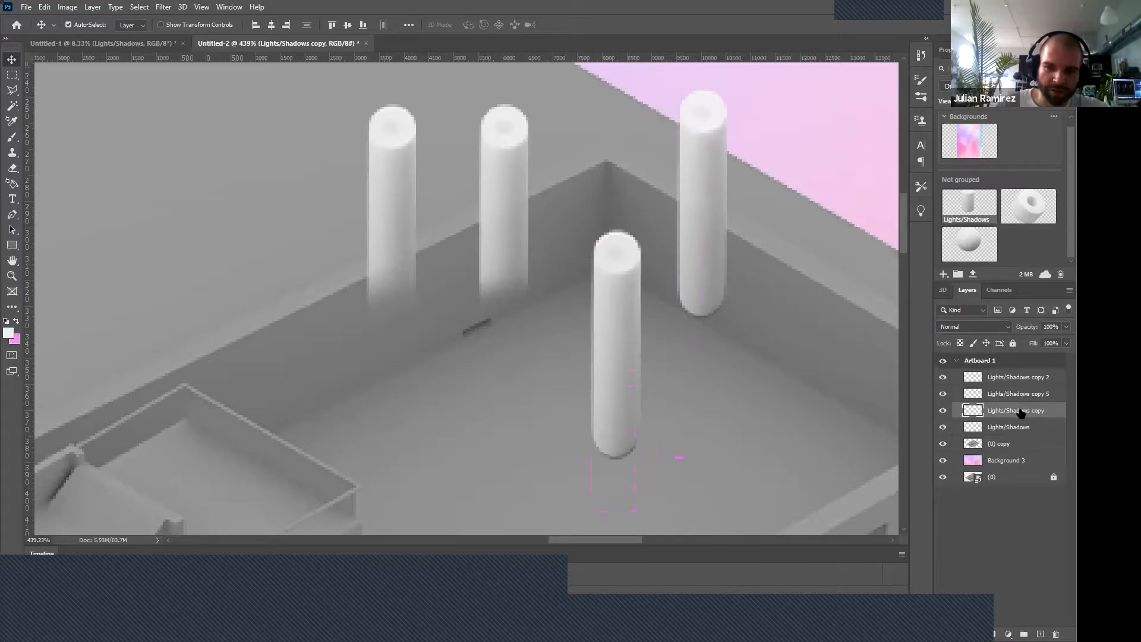
pyautogui.rightClick(996, 415)
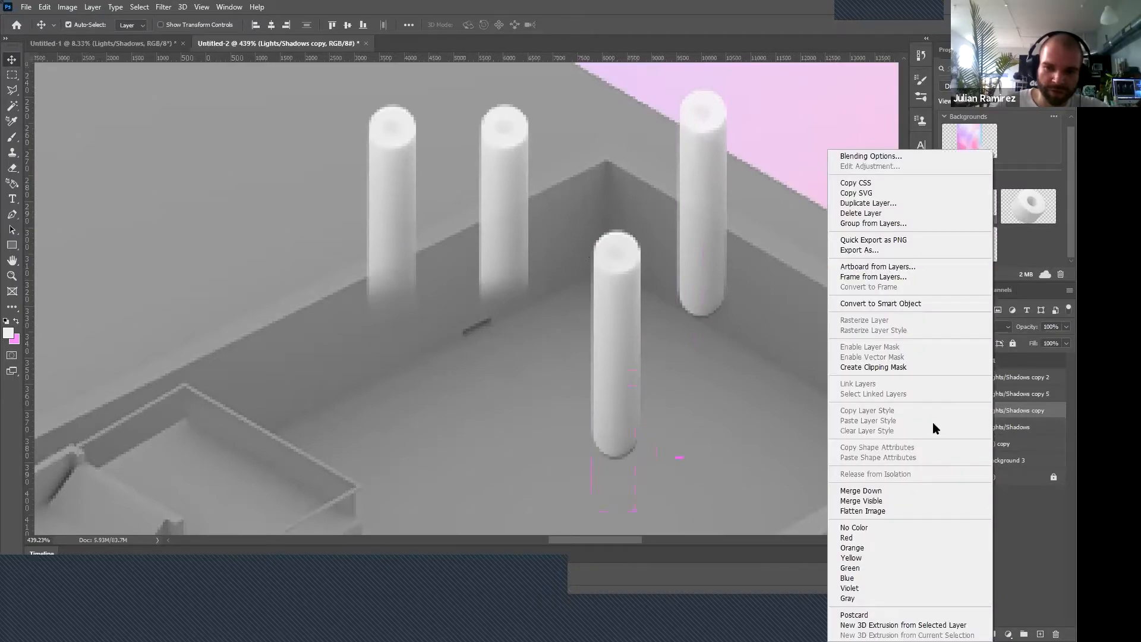
pyautogui.click(690, 228)
pyautogui.moveTo(683, 224); pyautogui.dragTo(612, 257)
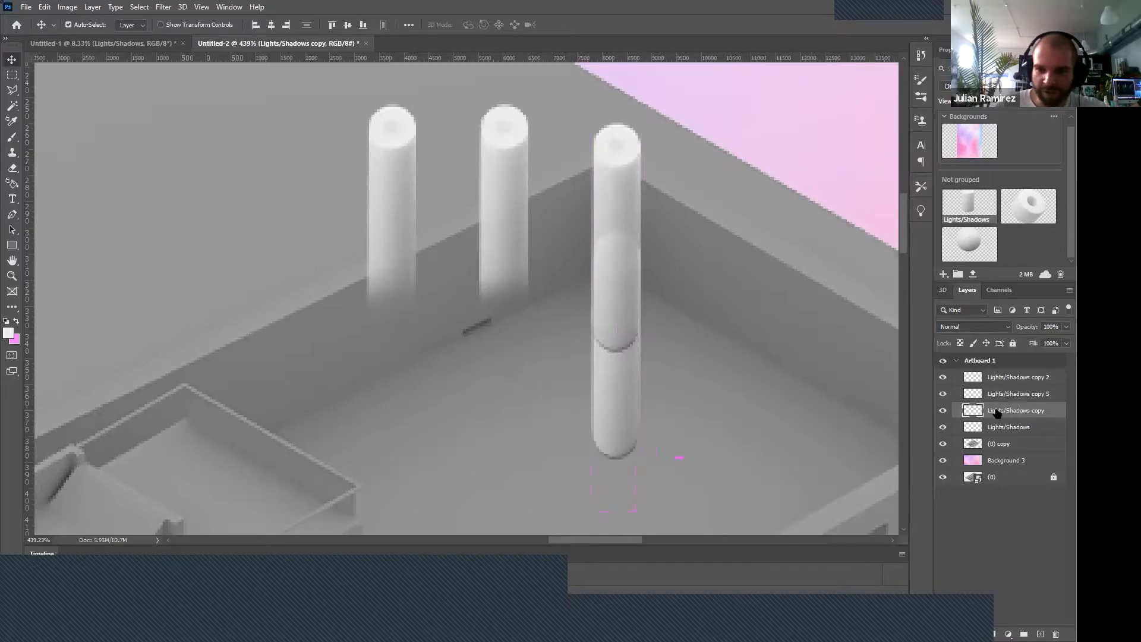
# Hide the Lights/Shadows copy 2 and copy 5 layers, and make the Lights/Shadows copy layer active.
pyautogui.click(1011, 394)
pyautogui.click(944, 393)
pyautogui.click(944, 377)
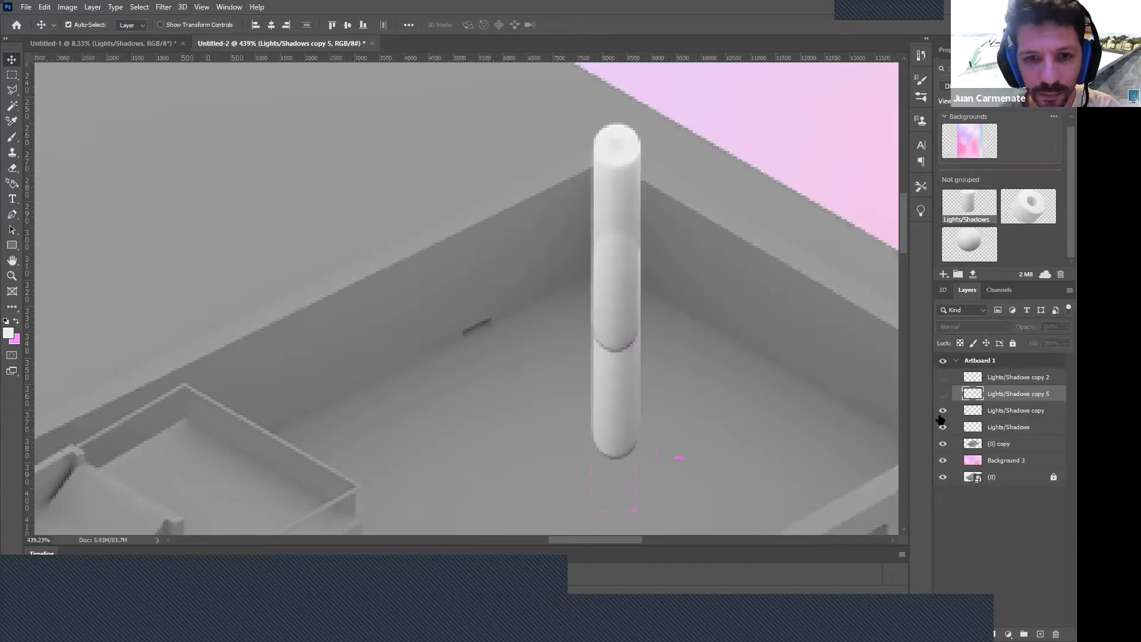
pyautogui.click(944, 411)
pyautogui.click(944, 410)
pyautogui.click(1011, 410)
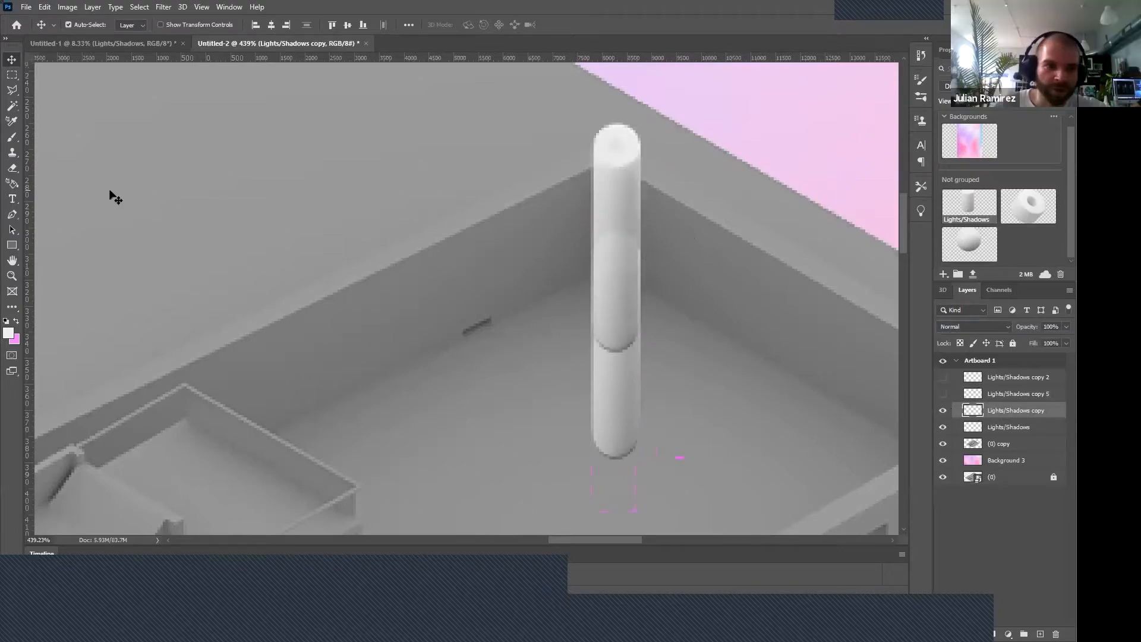
# Erase the dark seam at the copy's lower end with a soft 30 px eraser at 50% opacity, and show both hidden layers again.
pyautogui.click(13, 169)
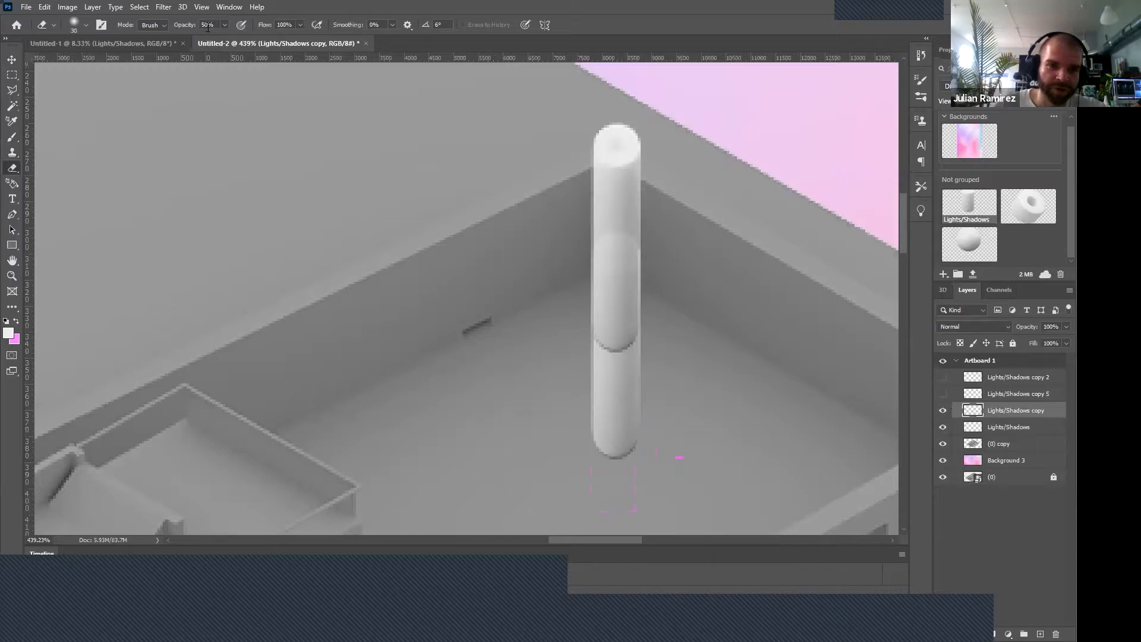
pyautogui.click(74, 25)
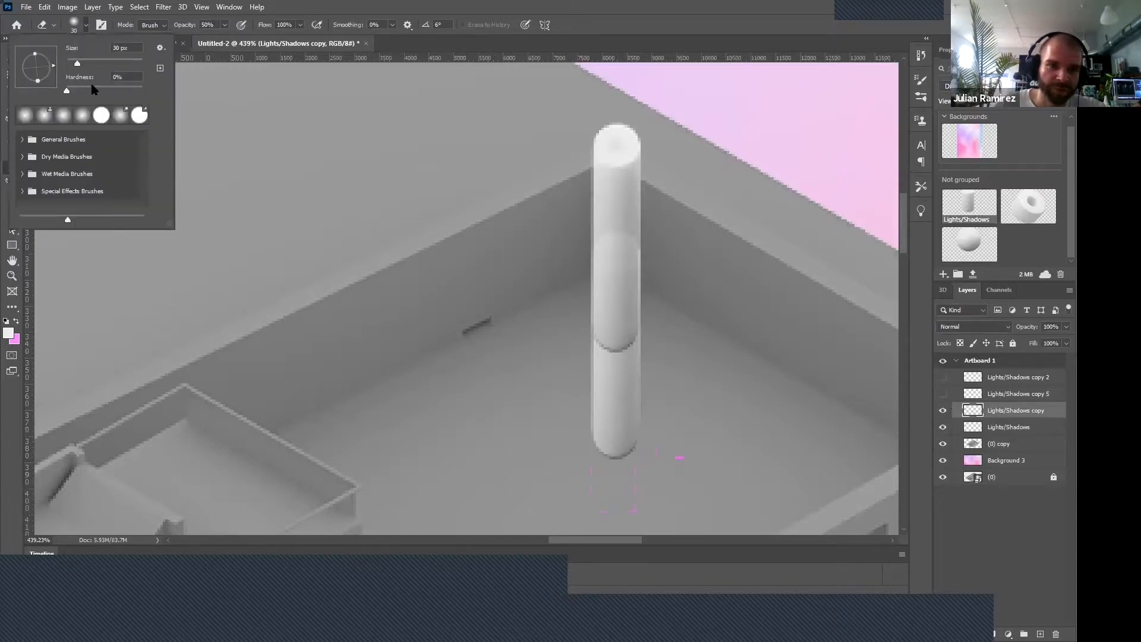
pyautogui.moveTo(639, 341)
pyautogui.mouseDown()
pyautogui.moveTo(568, 335)
pyautogui.moveTo(641, 328)
pyautogui.mouseUp()
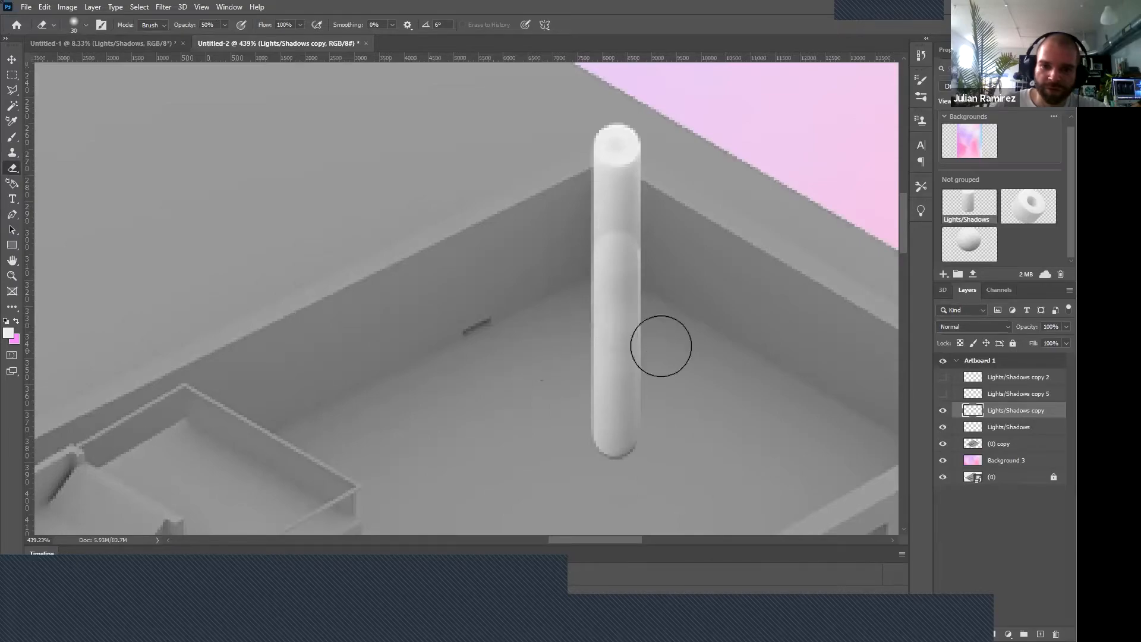
pyautogui.click(17, 60)
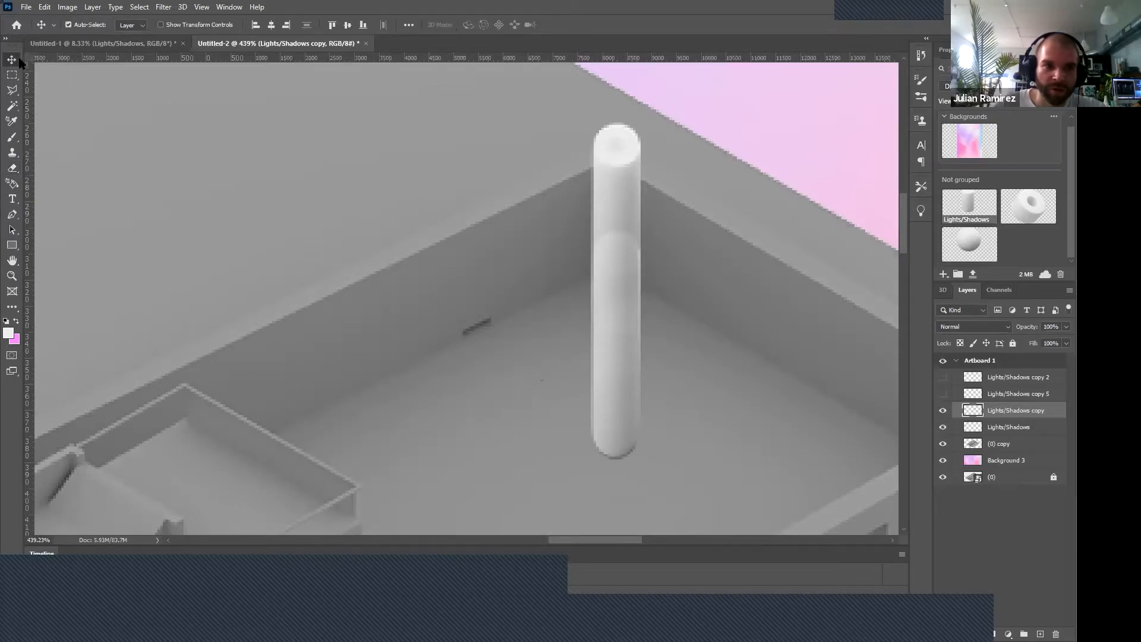
pyautogui.moveTo(943, 393); pyautogui.dragTo(943, 376)
pyautogui.click(1011, 427)
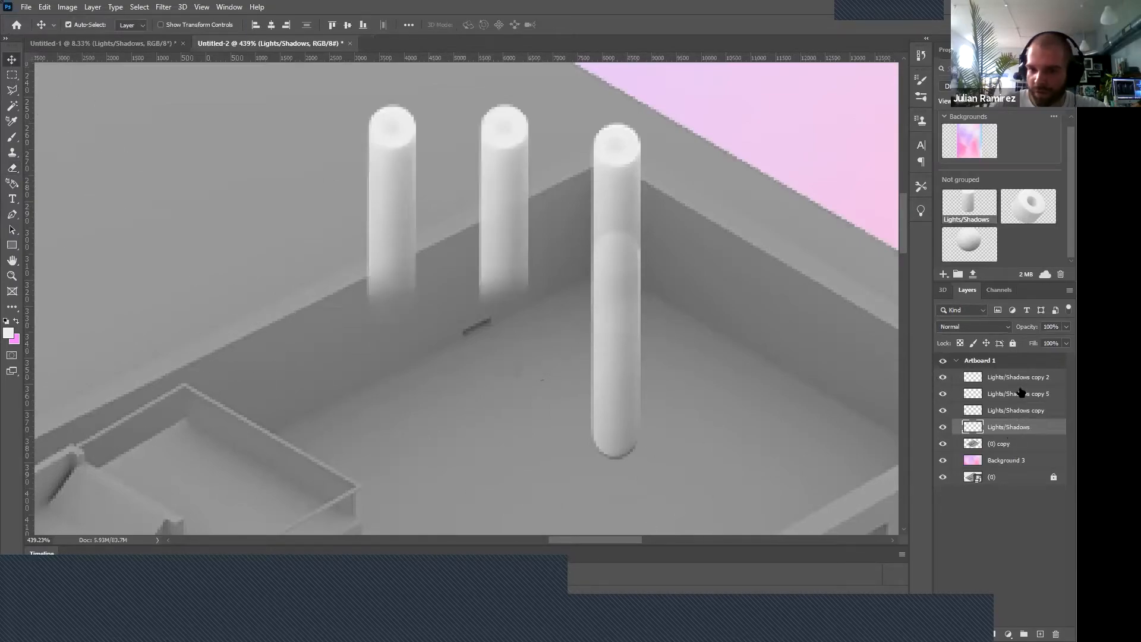
pyautogui.keyDown('shift'); pyautogui.click(1023, 381); pyautogui.keyUp('shift')
pyautogui.rightClick(1024, 381)
pyautogui.click(1025, 386)
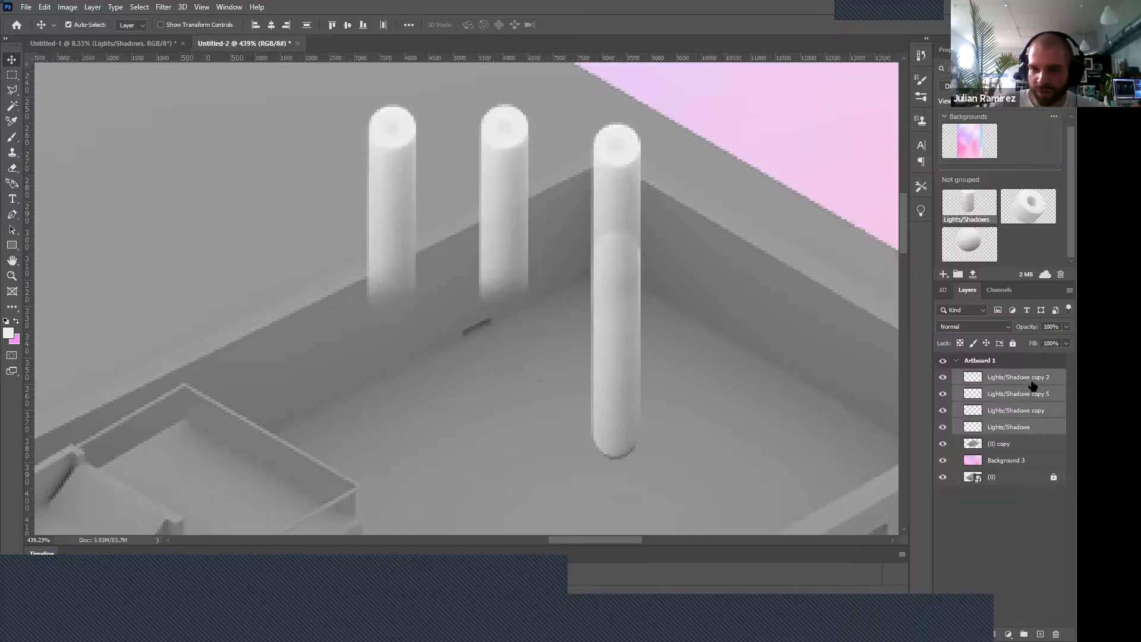
# Delete the Lights/Shadows copy 2 layer and move the copy 5 piece onto the upper part of the column.
pyautogui.click(1023, 388)
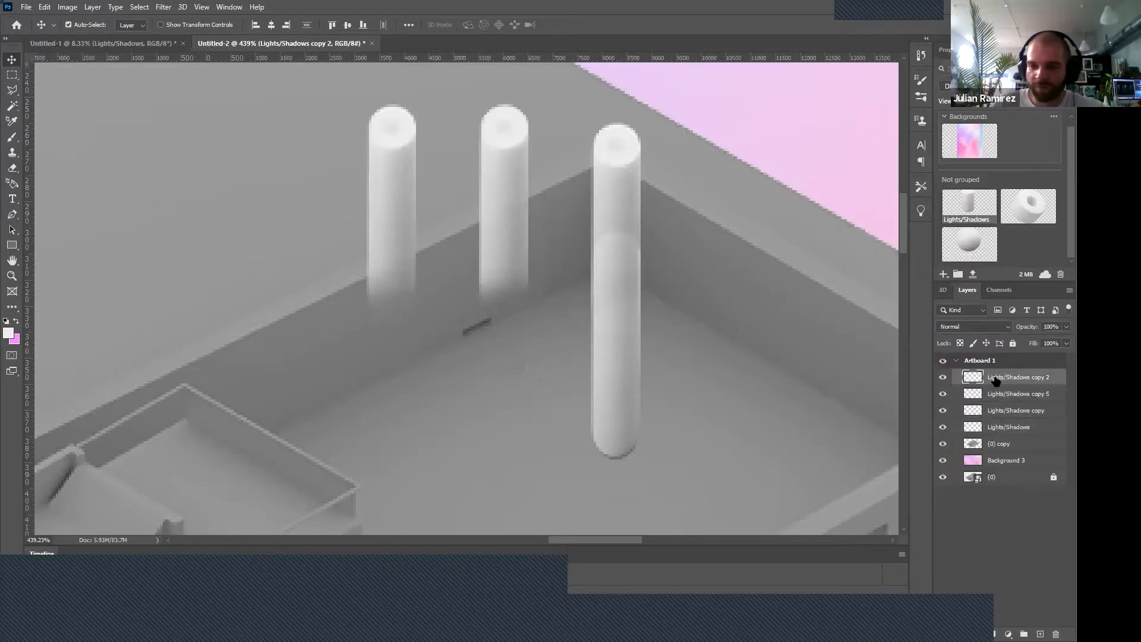
pyautogui.press('Delete')
pyautogui.moveTo(522, 234); pyautogui.dragTo(625, 240)
# Merge the three remaining Lights/Shadows column layers into one layer.
pyautogui.keyDown('shift'); pyautogui.click(1005, 412); pyautogui.keyUp('shift')
pyautogui.rightClick(1005, 411)
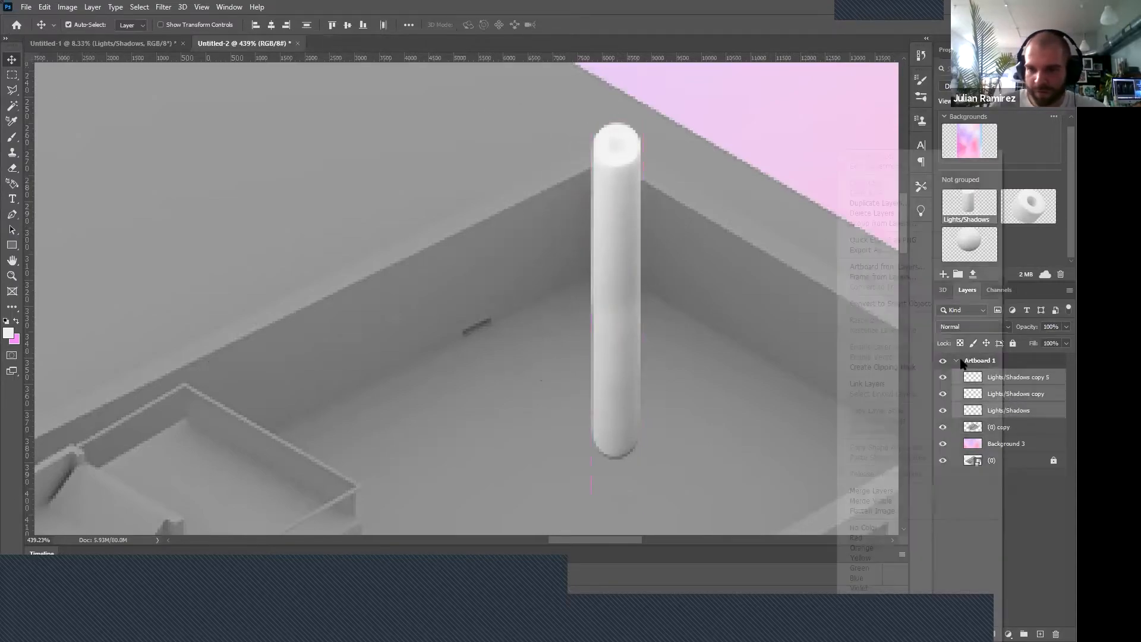
pyautogui.click(859, 490)
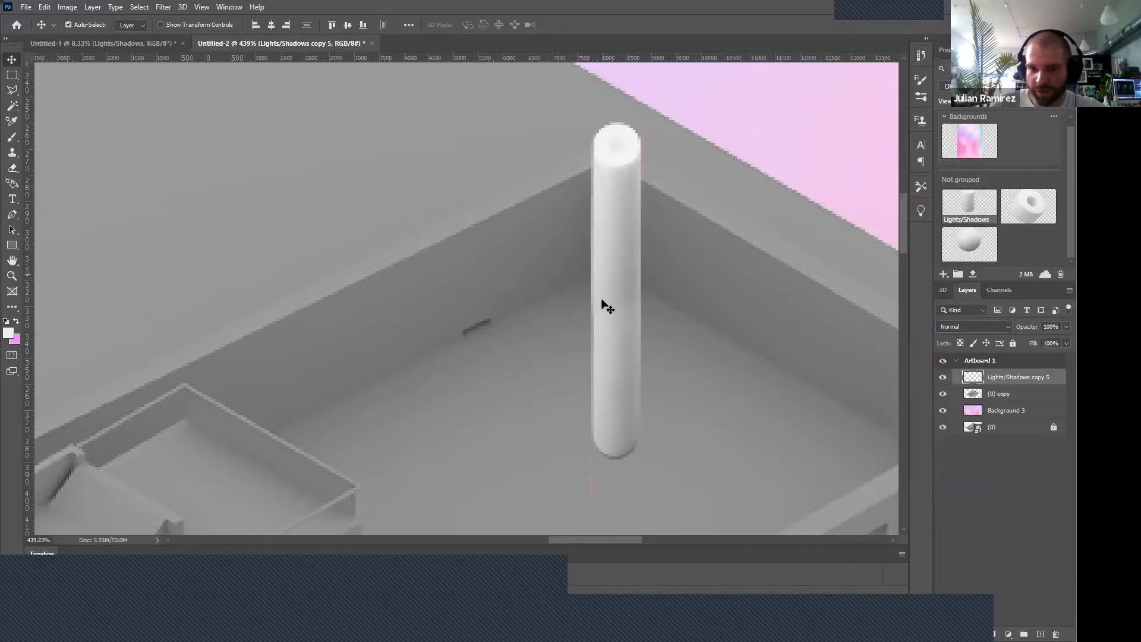
# Try placing two copies of the column on separate layers behind the building, and delete both copies.
pyautogui.scroll(-5, 614, 308)
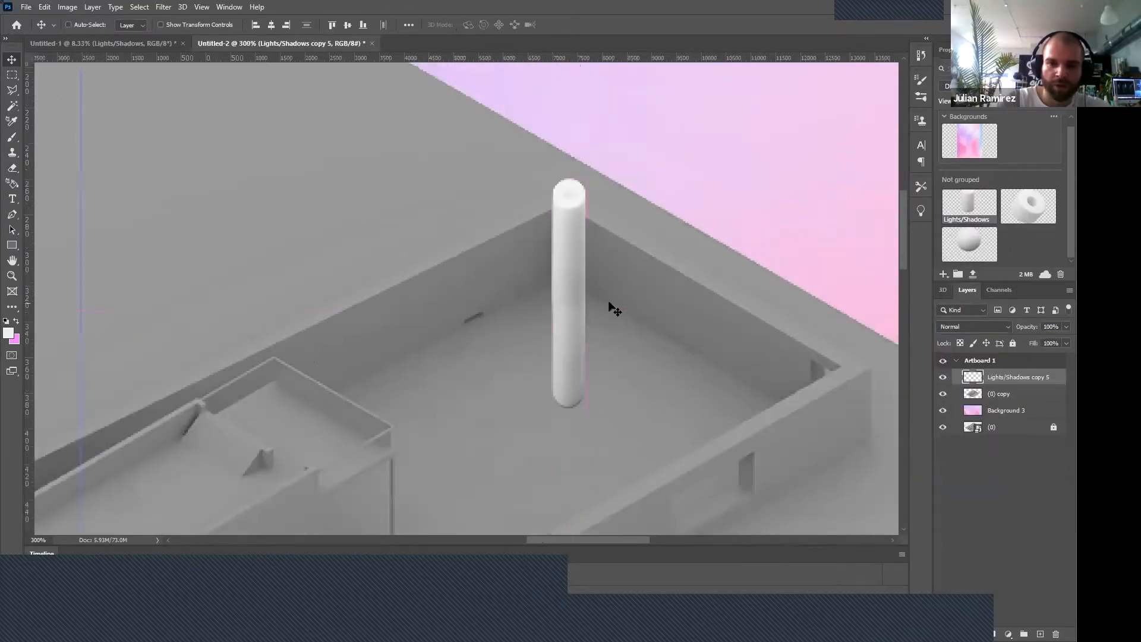
pyautogui.scroll(-3, 618, 291)
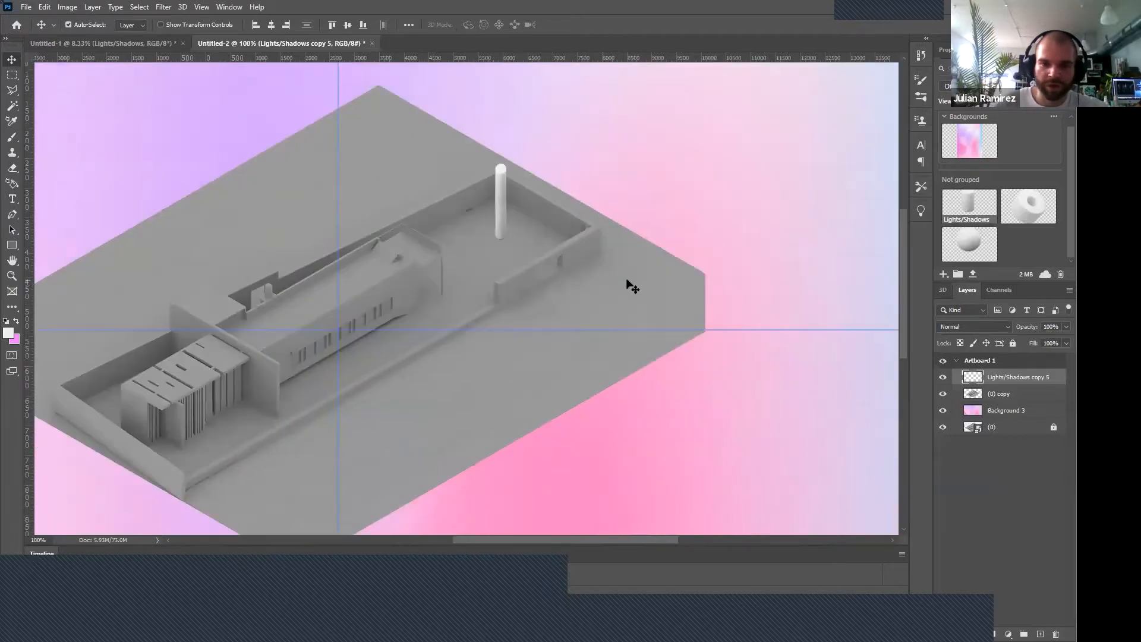
pyautogui.hscroll(-3, 628, 283)
pyautogui.scroll(-2, 645, 264)
pyautogui.hscroll(-4, 645, 267)
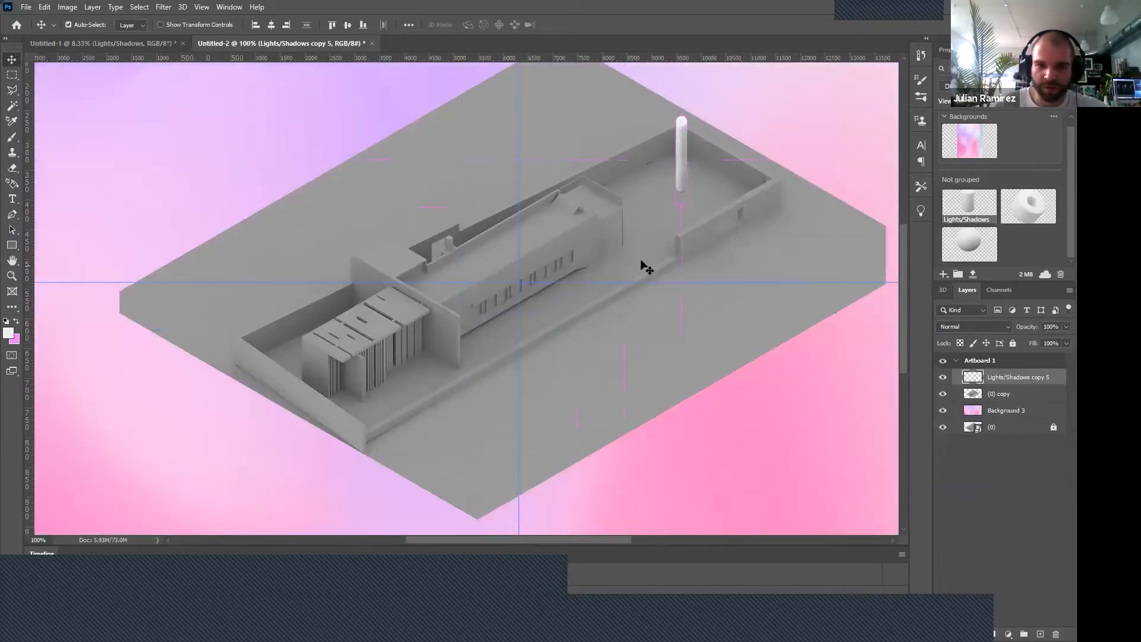
pyautogui.scroll(1, 646, 267)
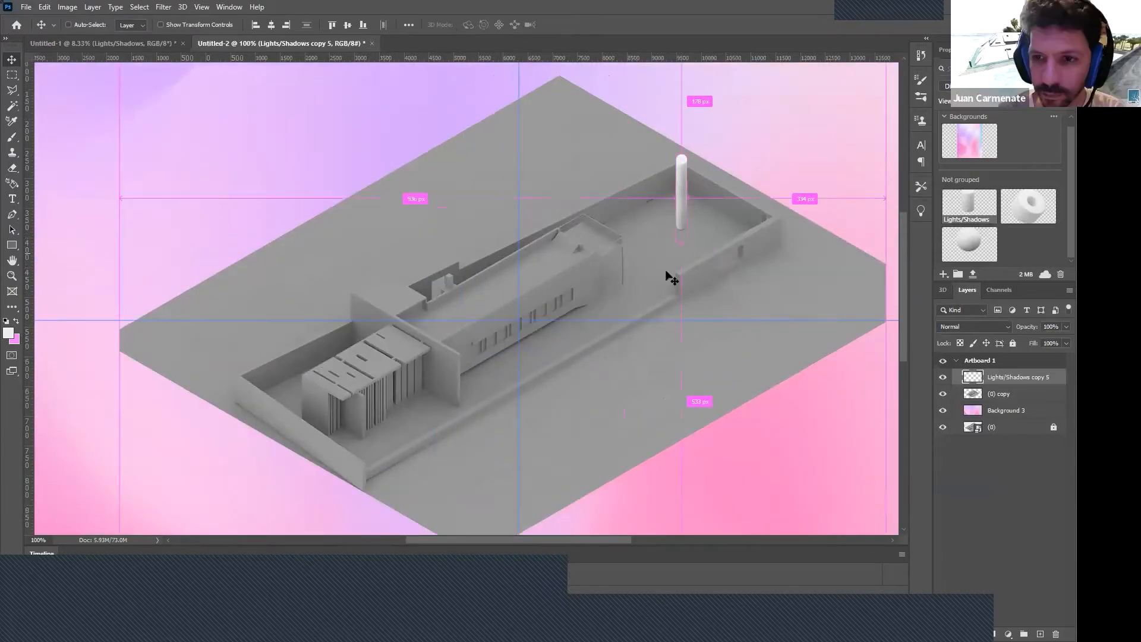
pyautogui.hscroll(1, 972, 393)
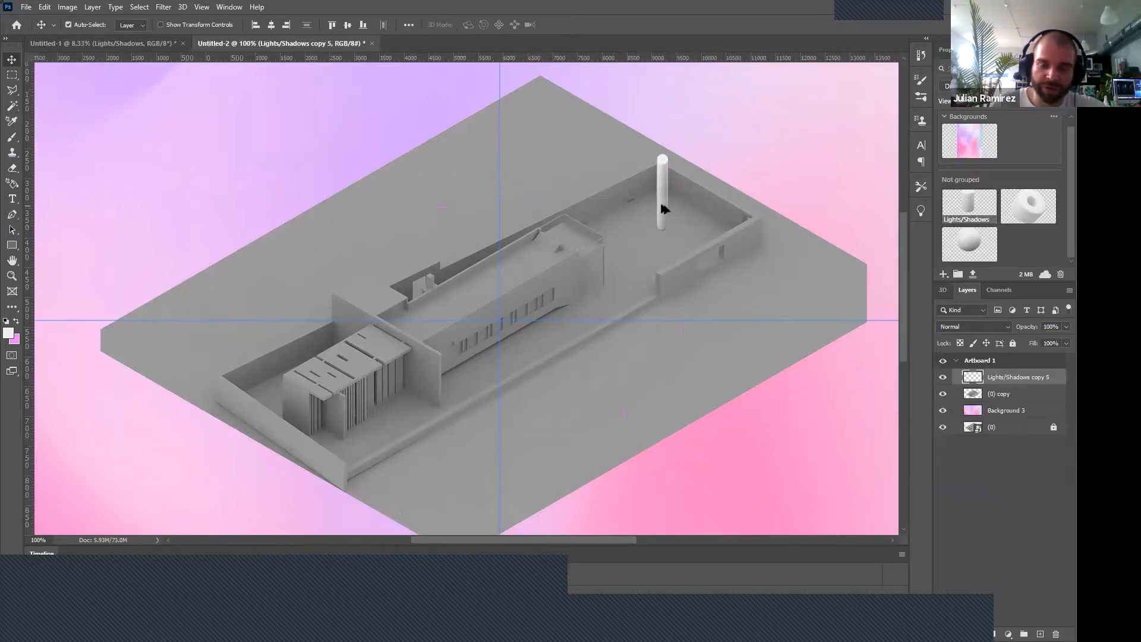
pyautogui.moveTo(664, 208); pyautogui.dragTo(553, 159)
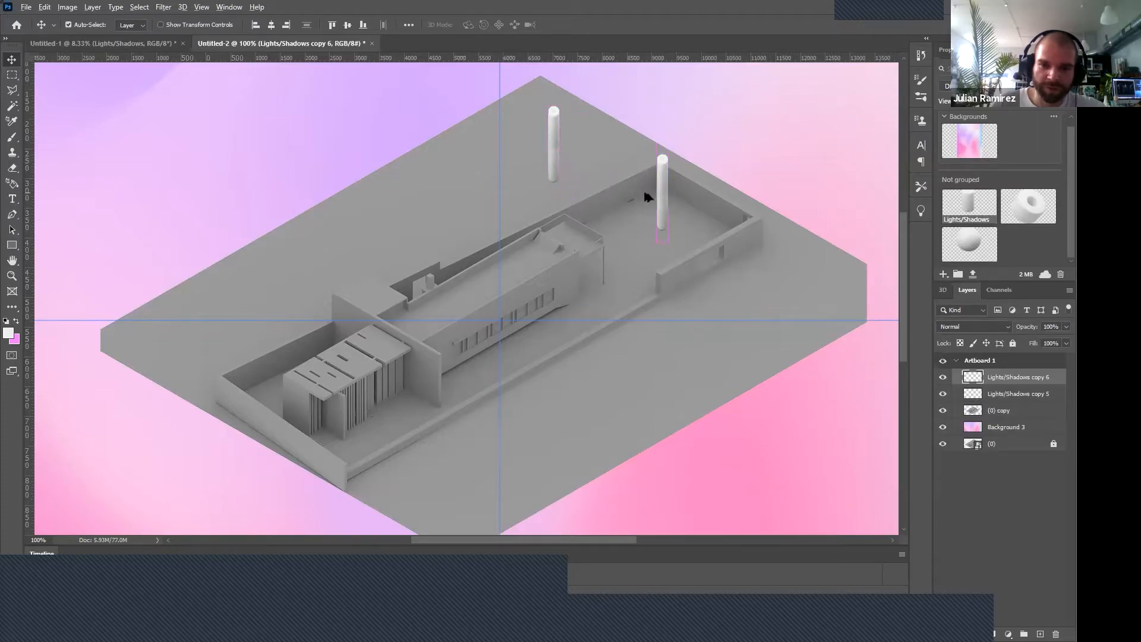
pyautogui.moveTo(648, 197); pyautogui.dragTo(404, 197)
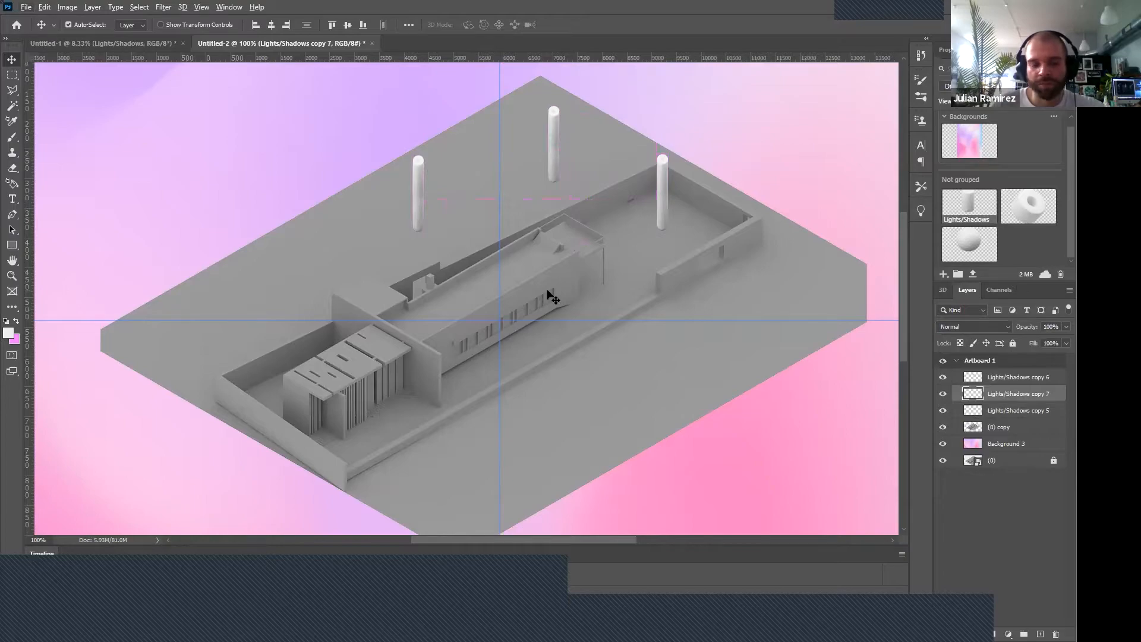
pyautogui.press('Delete')
pyautogui.press('Delete')
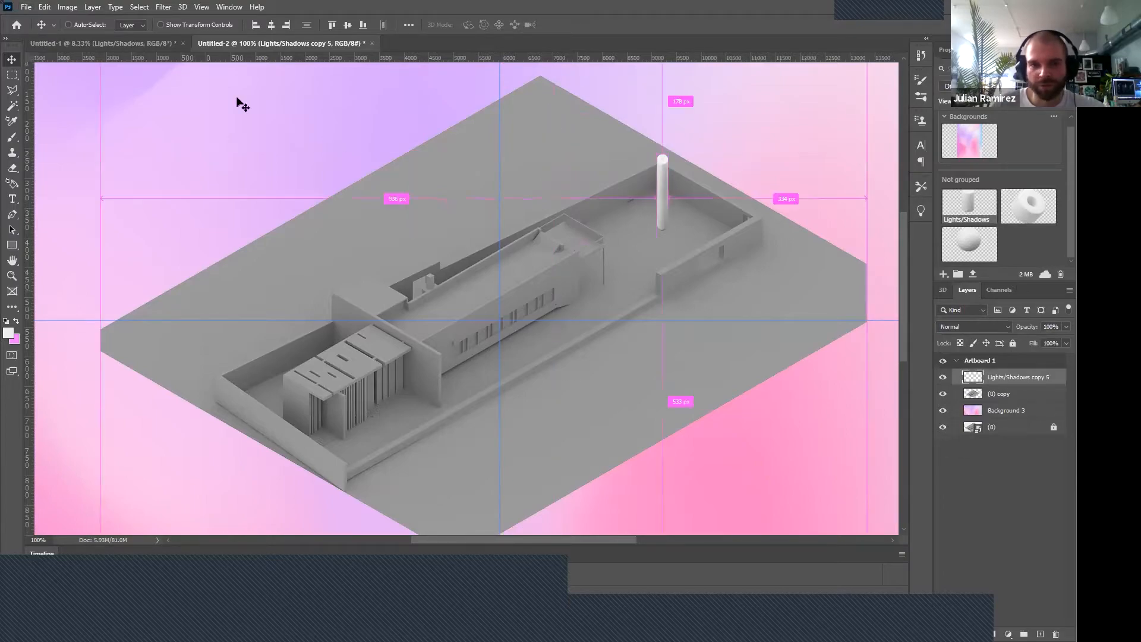
# Select the column with a rectangular marquee and duplicate it within the same layer at several spots around the site.
pyautogui.click(11, 75)
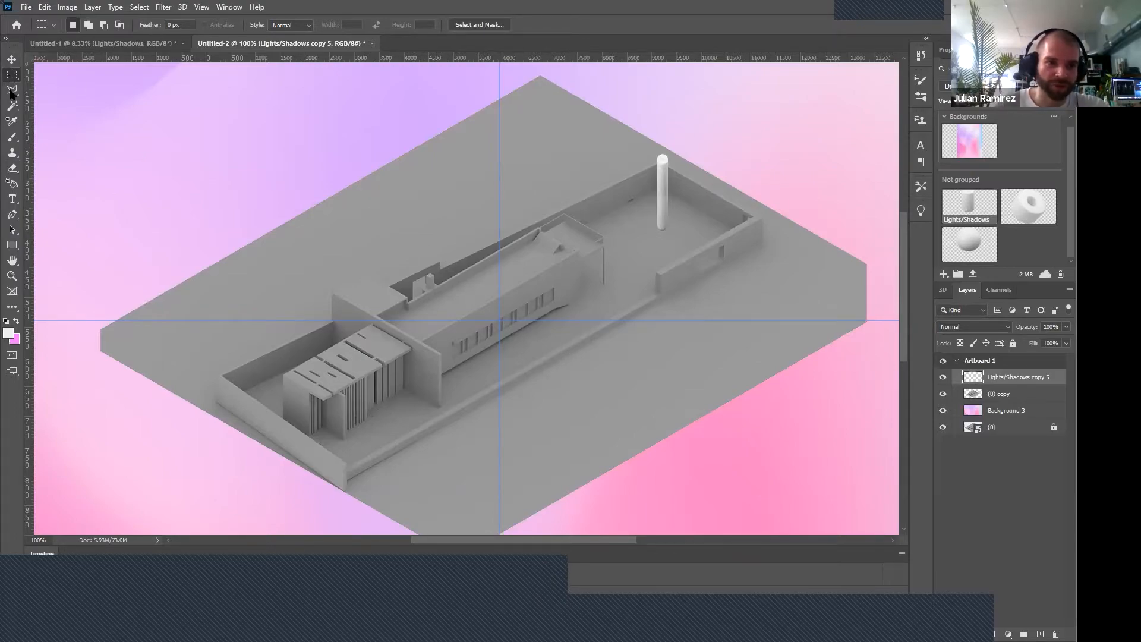
pyautogui.moveTo(616, 128); pyautogui.dragTo(705, 259)
pyautogui.click(12, 60)
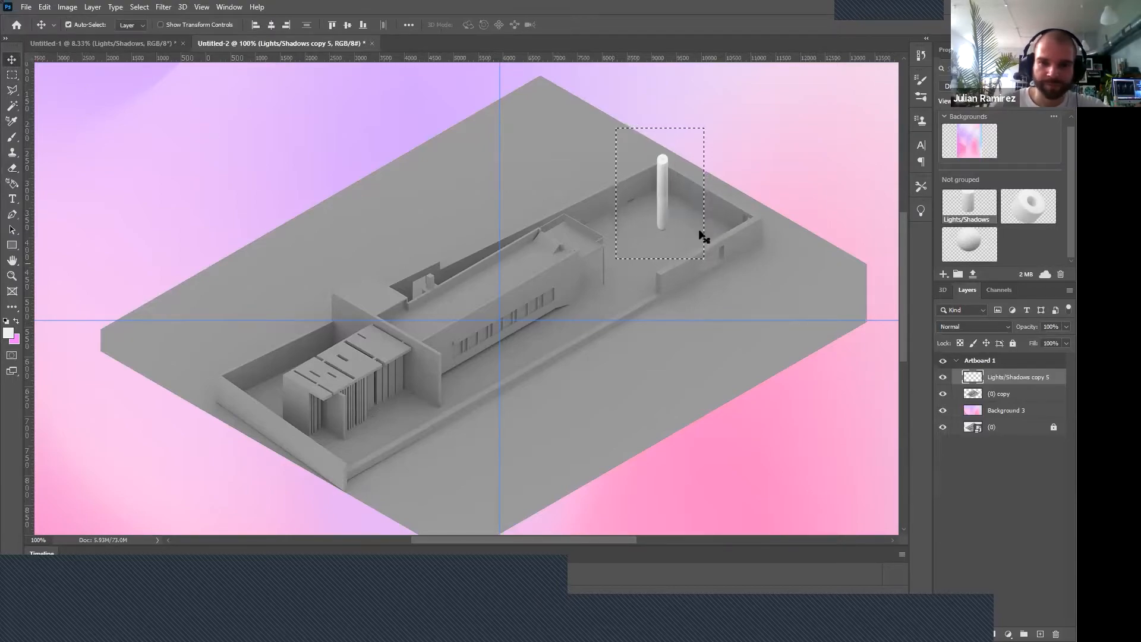
pyautogui.moveTo(667, 216); pyautogui.dragTo(549, 177)
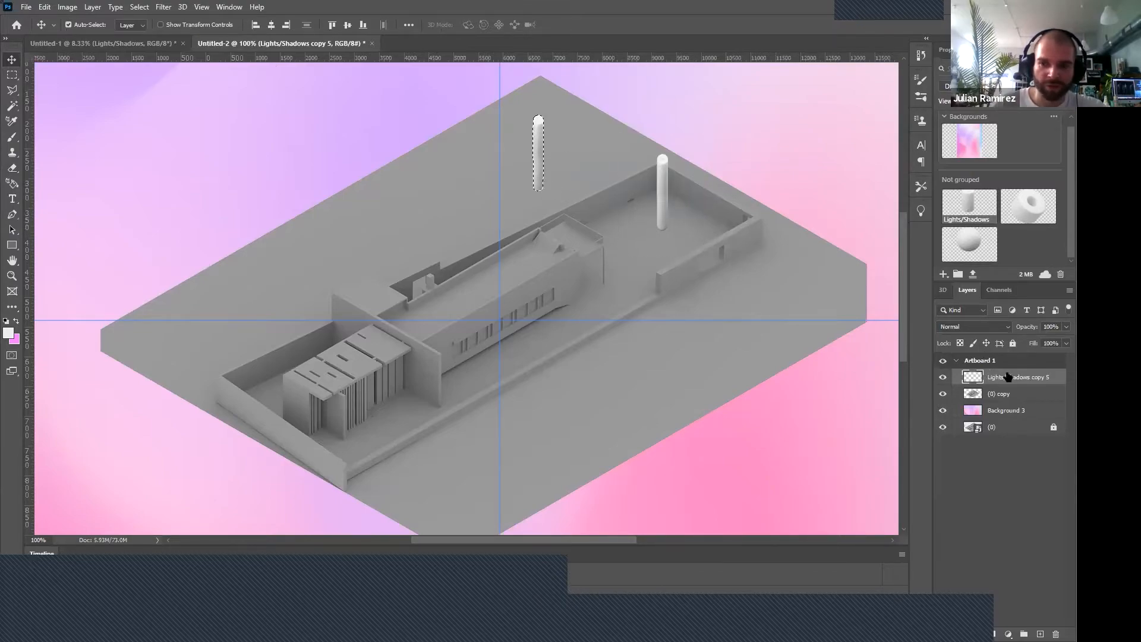
pyautogui.moveTo(535, 144); pyautogui.dragTo(172, 286)
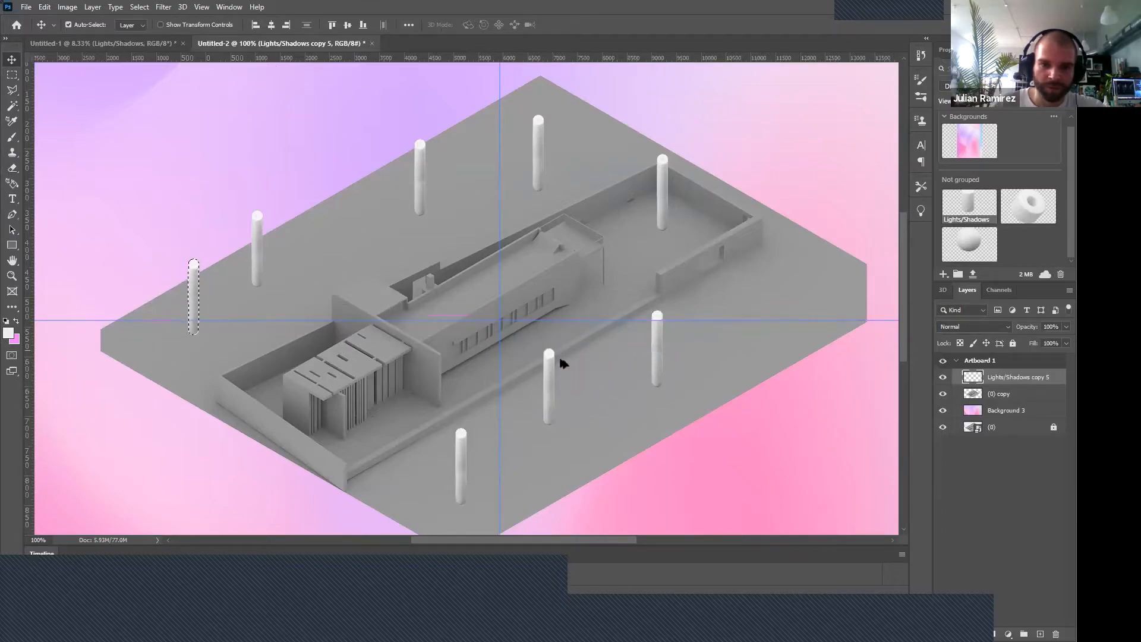
# Undo the last column copies, scatter further copies behind the building and one along its front facade, and clear the selection.
pyautogui.hotkey('ctrl', 'z')
pyautogui.hotkey('ctrl', 'z')
pyautogui.hotkey('ctrl', 'z')
pyautogui.moveTo(462, 482); pyautogui.dragTo(148, 302)
pyautogui.moveTo(150, 302); pyautogui.dragTo(457, 164)
pyautogui.moveTo(458, 164); pyautogui.dragTo(497, 139)
pyautogui.moveTo(497, 139); pyautogui.dragTo(587, 125)
pyautogui.moveTo(588, 125); pyautogui.dragTo(499, 190)
pyautogui.moveTo(499, 190); pyautogui.dragTo(587, 152)
pyautogui.moveTo(587, 152); pyautogui.dragTo(463, 361)
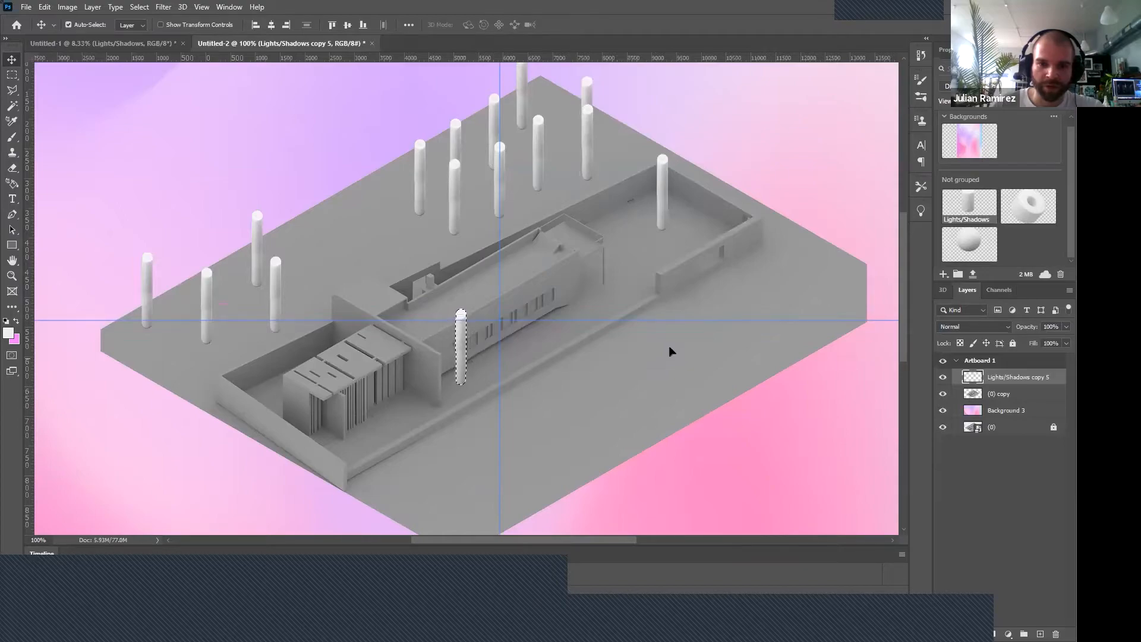
pyautogui.hotkey('ctrl', 'd')
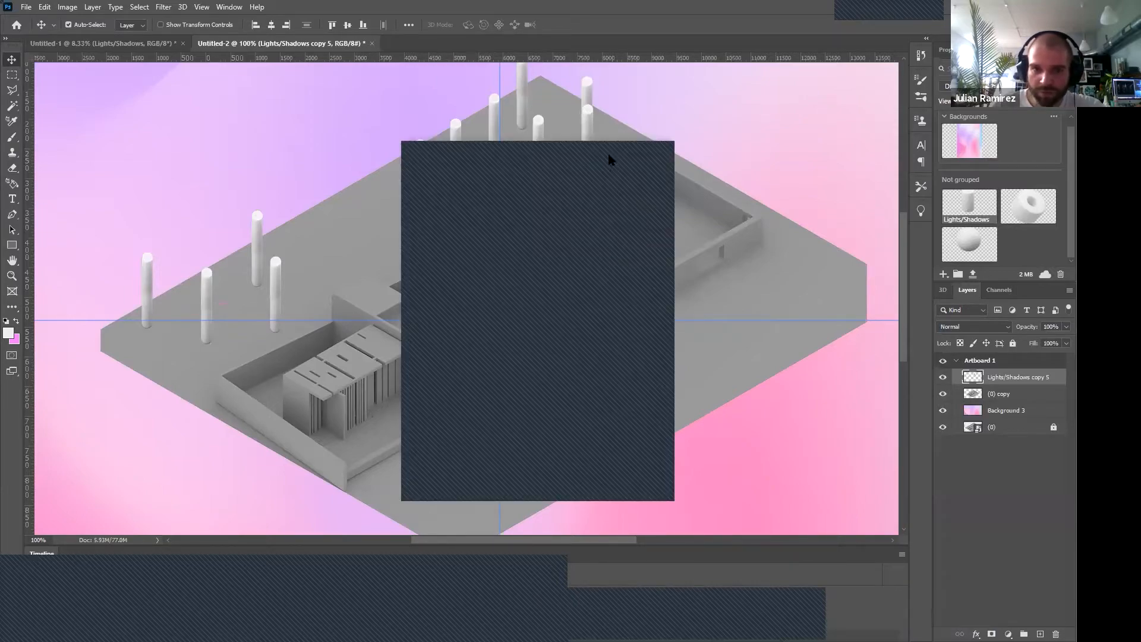
# Try a drop shadow on the columns layer with 75% opacity, a 158° angle and 15 px distance, and cancel the effect.
pyautogui.click(976, 634)
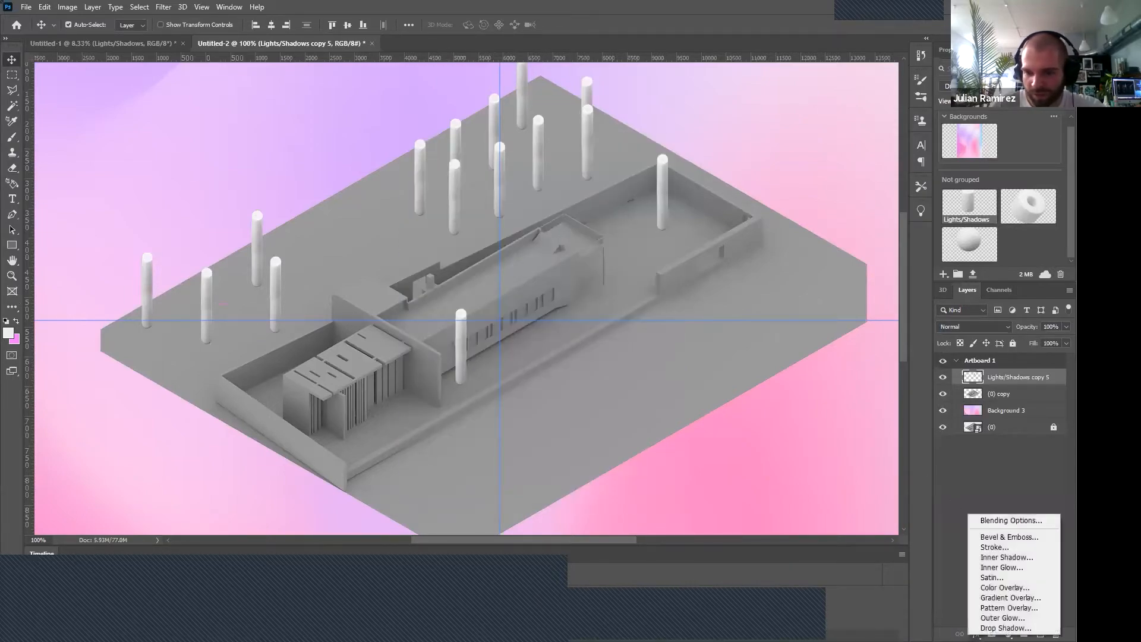
pyautogui.click(1005, 628)
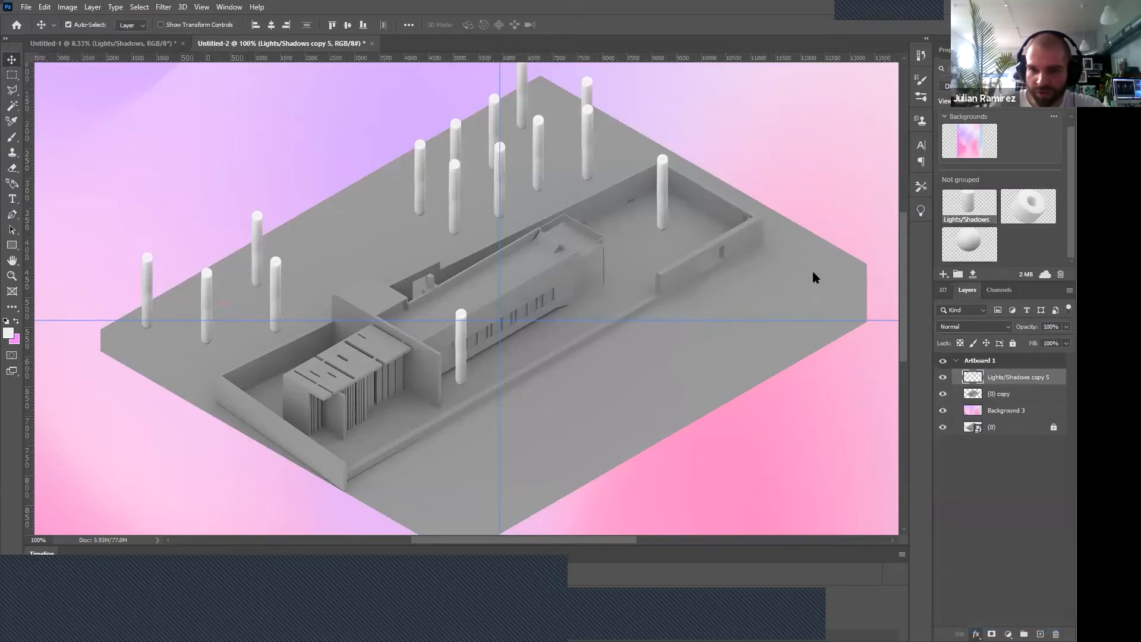
pyautogui.moveTo(800, 174); pyautogui.dragTo(855, 157)
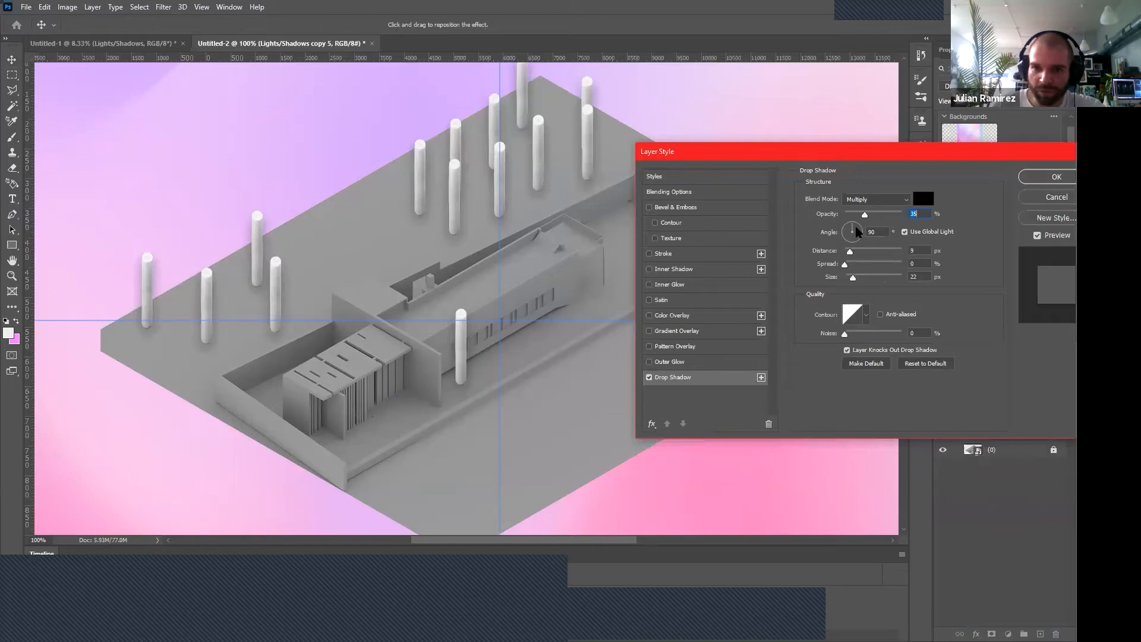
pyautogui.moveTo(852, 225); pyautogui.dragTo(856, 264)
pyautogui.click(889, 213)
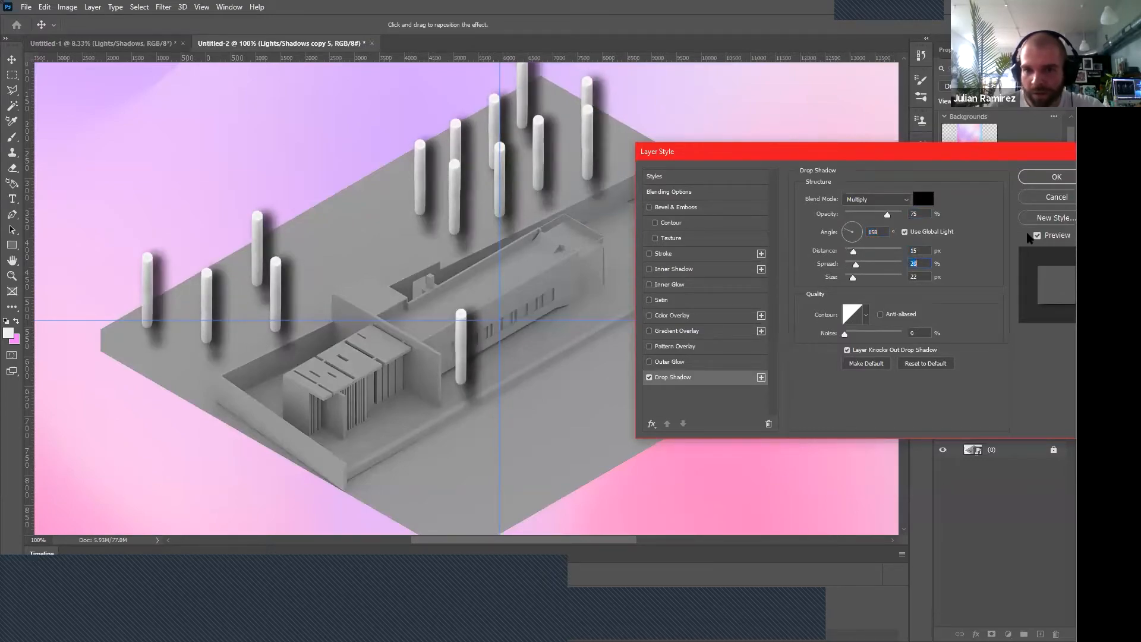
pyautogui.click(1054, 199)
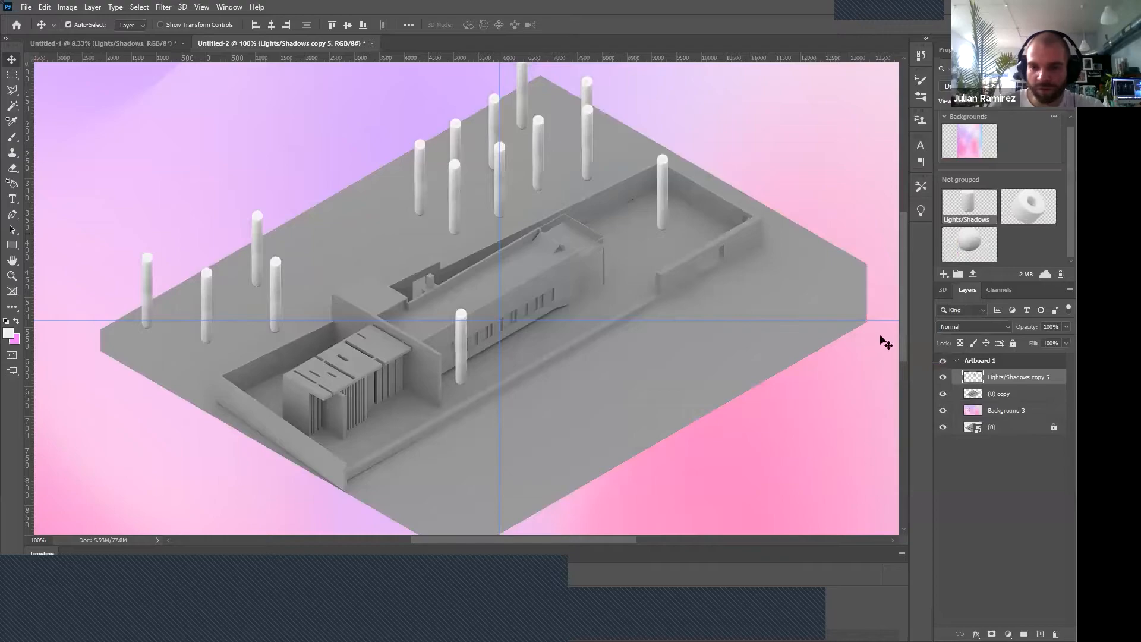
# Duplicate the columns layer and hide the original Lights/Shadows copy 5 layer.
pyautogui.rightClick(1009, 375)
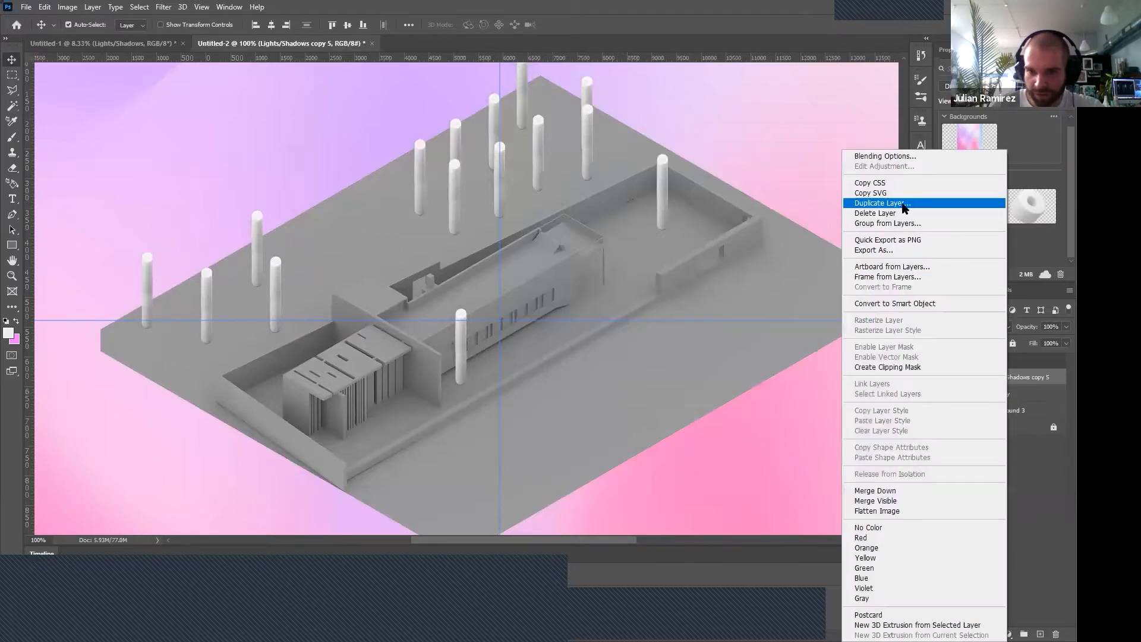
pyautogui.click(882, 203)
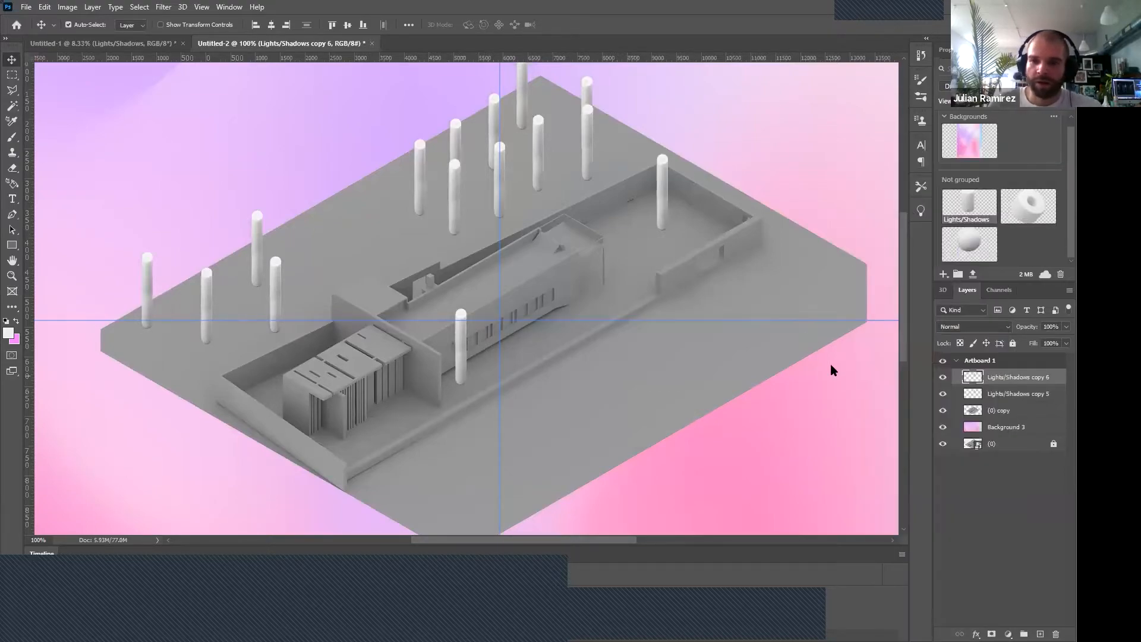
pyautogui.click(943, 394)
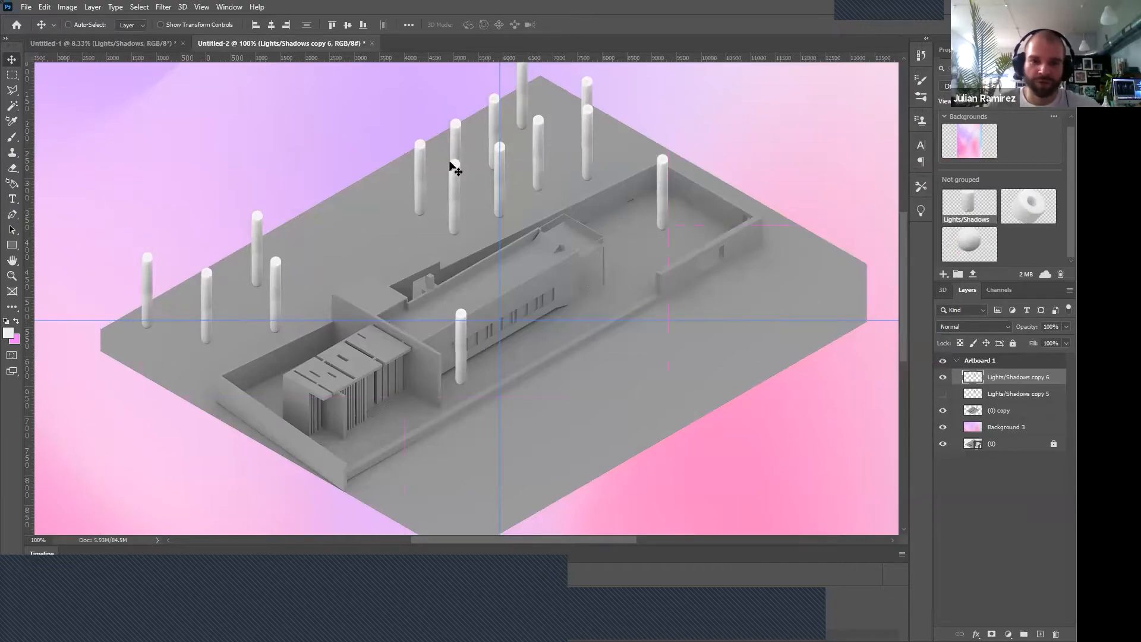
# Try squashing the duplicated columns layer to about 47% of its height, and cancel the transform.
pyautogui.hotkey('ctrl', 't')
pyautogui.scroll(3, 487, 276)
pyautogui.moveTo(407, 119); pyautogui.dragTo(438, 316)
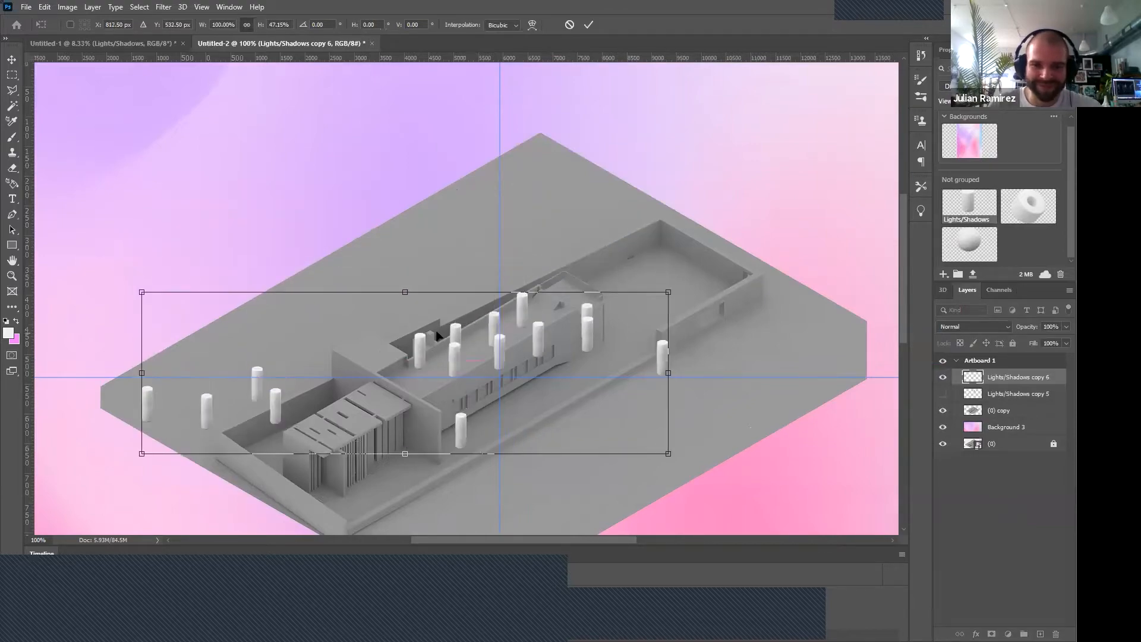
pyautogui.hotkey('ctrl', 'z')
pyautogui.press('Escape')
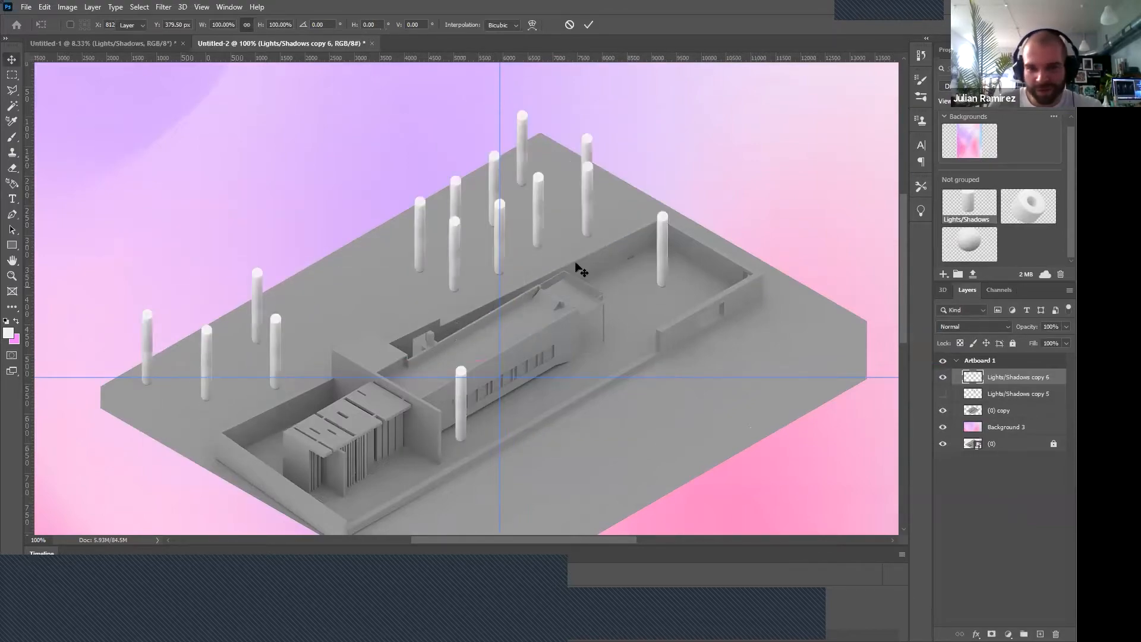
# Hide the Lights/Shadows copy 6 layer, and show and select the original Lights/Shadows copy 5 layer.
pyautogui.click(943, 377)
pyautogui.click(981, 392)
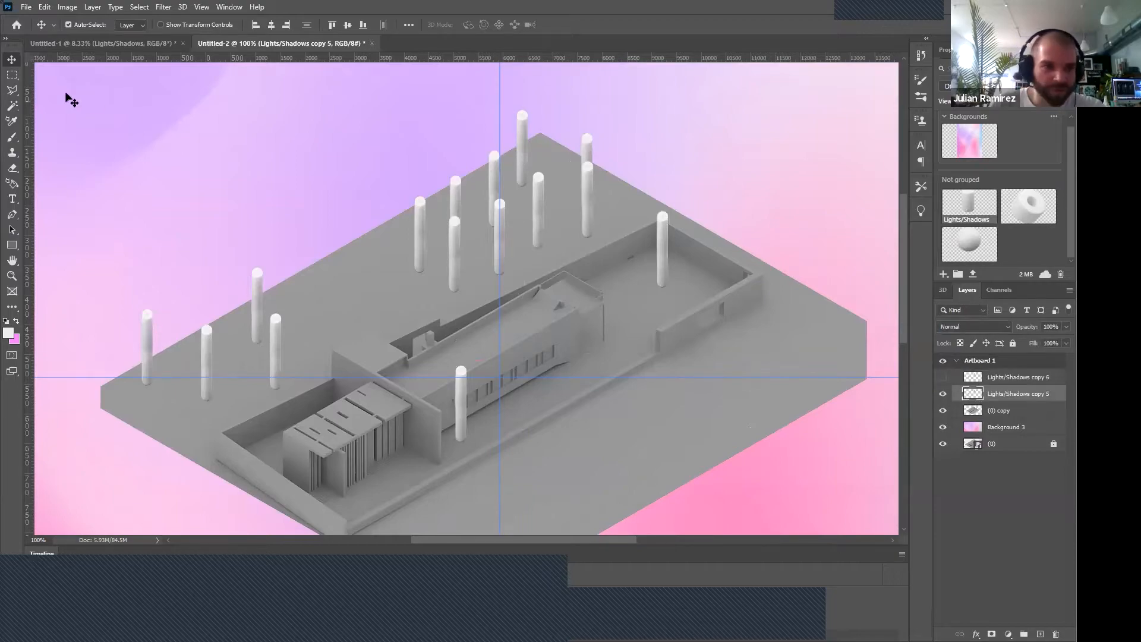
# Set up a 25 px brush with black as the foreground color, and make the (0) copy layer active for painting.
pyautogui.click(11, 137)
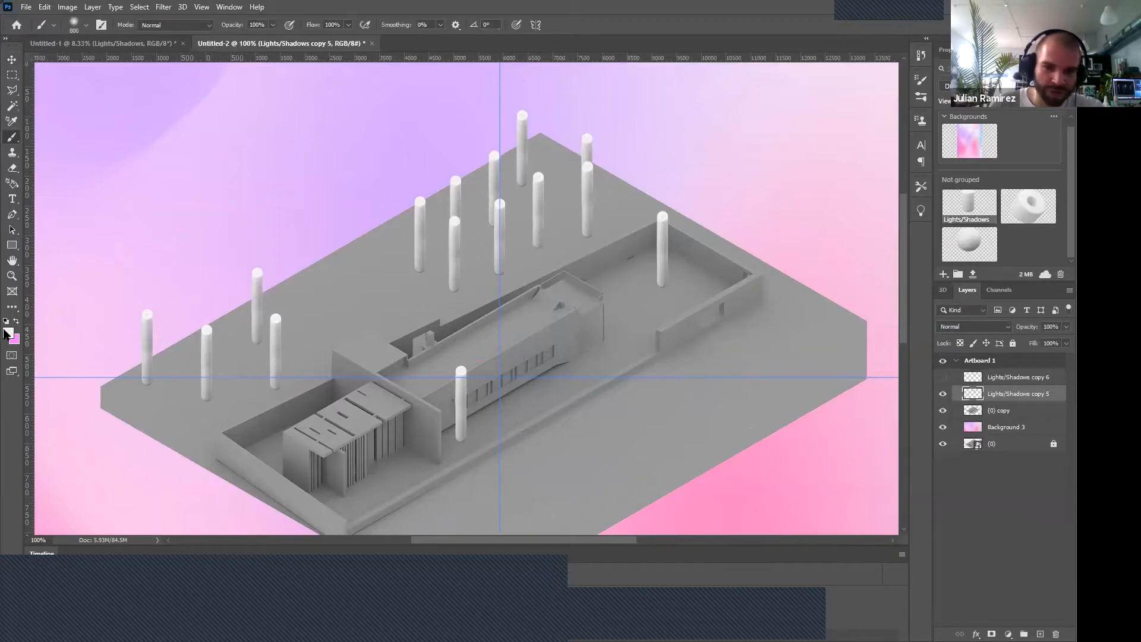
pyautogui.click(946, 293)
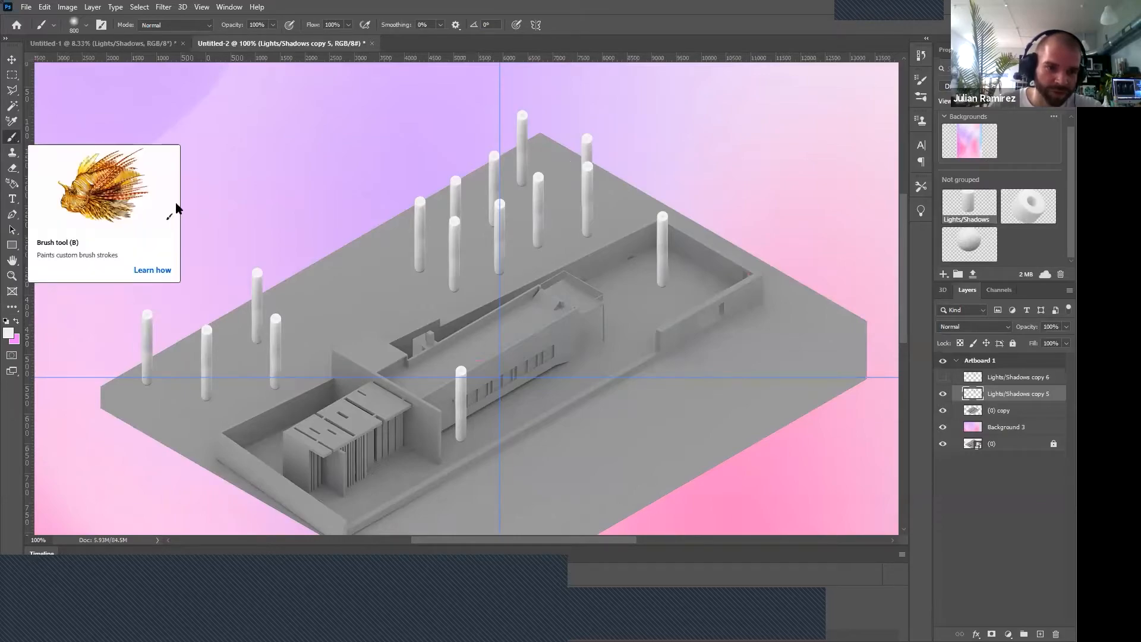
pyautogui.click(8, 334)
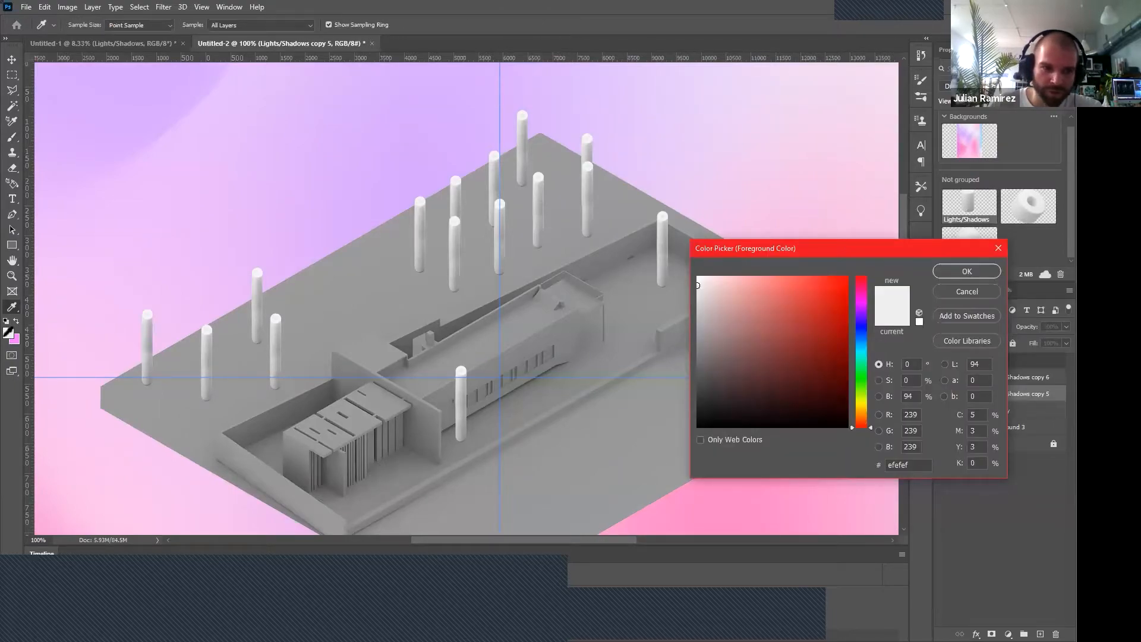
pyautogui.click(698, 426)
pyautogui.click(969, 272)
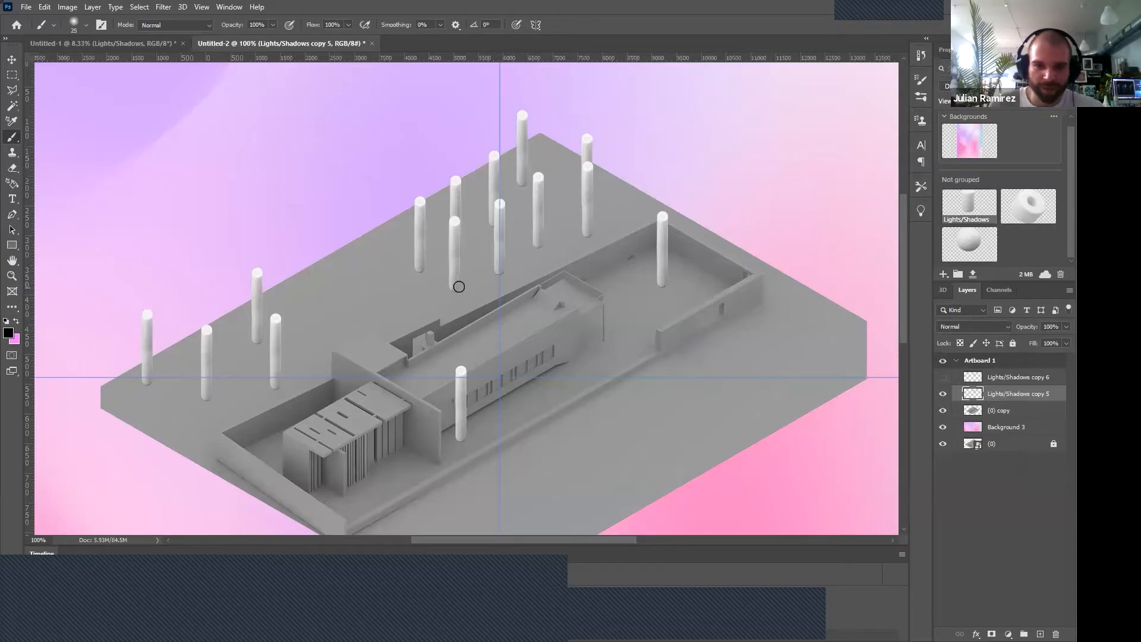
pyautogui.click(989, 410)
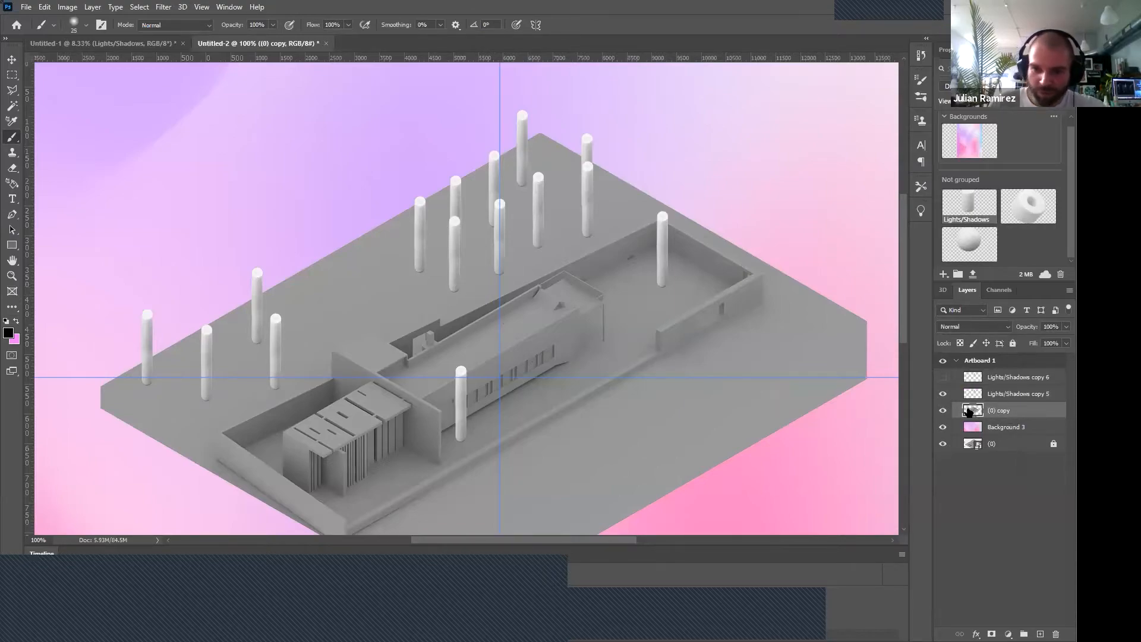
# Create an empty layer directly above the (0) copy layer and set the brush opacity to 15%.
pyautogui.hotkey('ctrl', 'shift', 'alt', 'n')
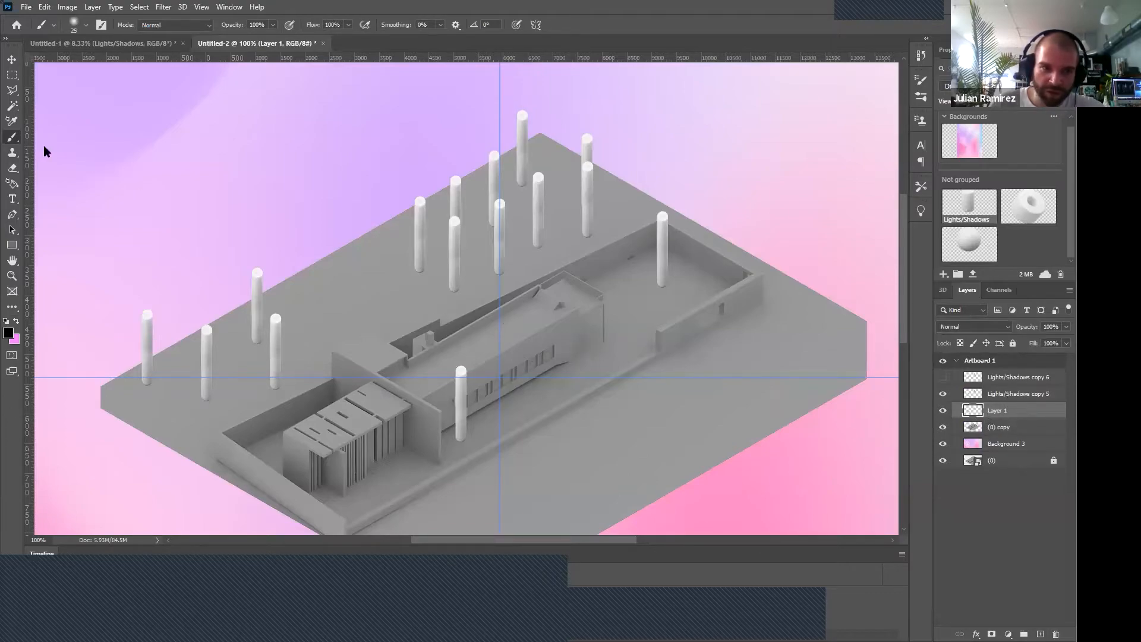
pyautogui.moveTo(316, 350)
pyautogui.mouseDown()
pyautogui.moveTo(349, 227)
pyautogui.moveTo(371, 200)
pyautogui.mouseUp()
pyautogui.hotkey('ctrl', 'z')
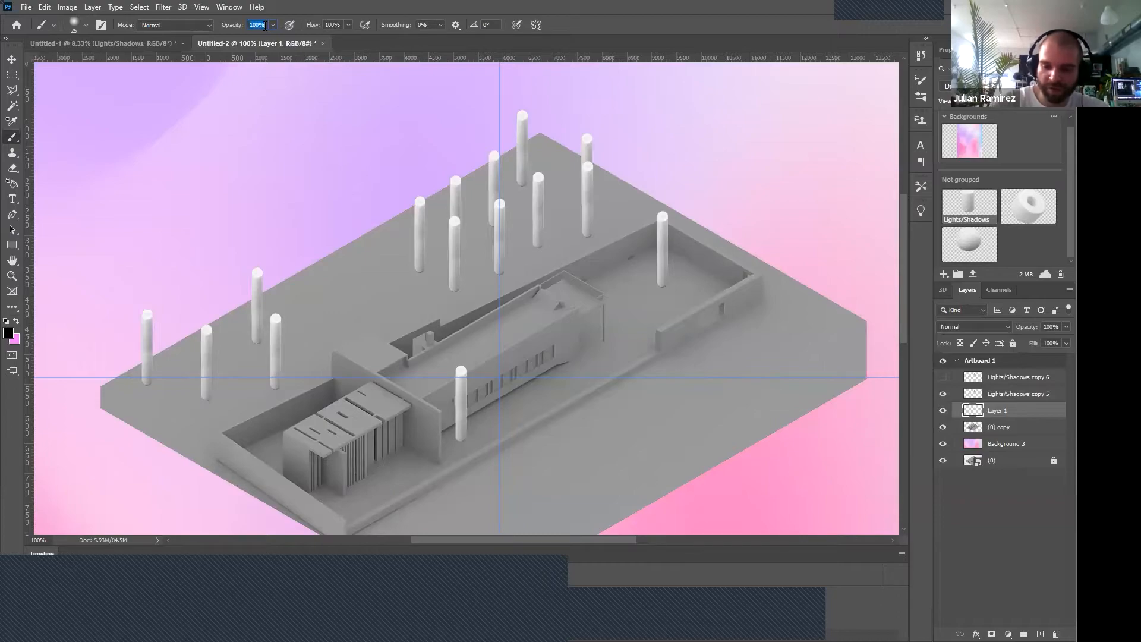
pyautogui.write('40')
pyautogui.press('Return')
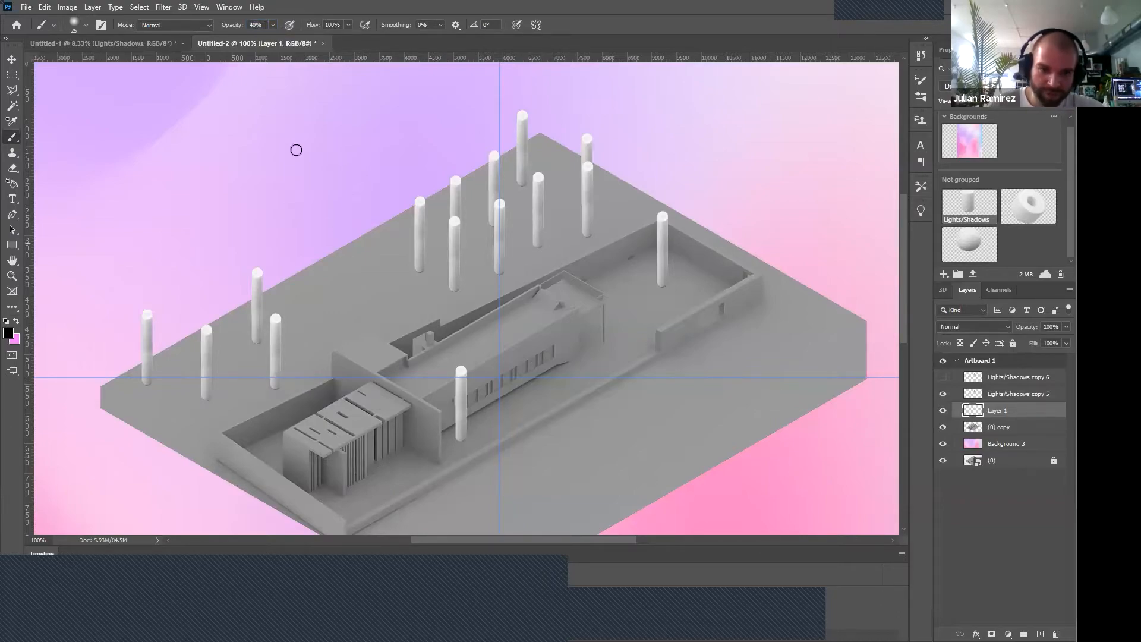
pyautogui.doubleClick(252, 25)
pyautogui.write('15')
pyautogui.press('Return')
pyautogui.scroll(-1, 309, 230)
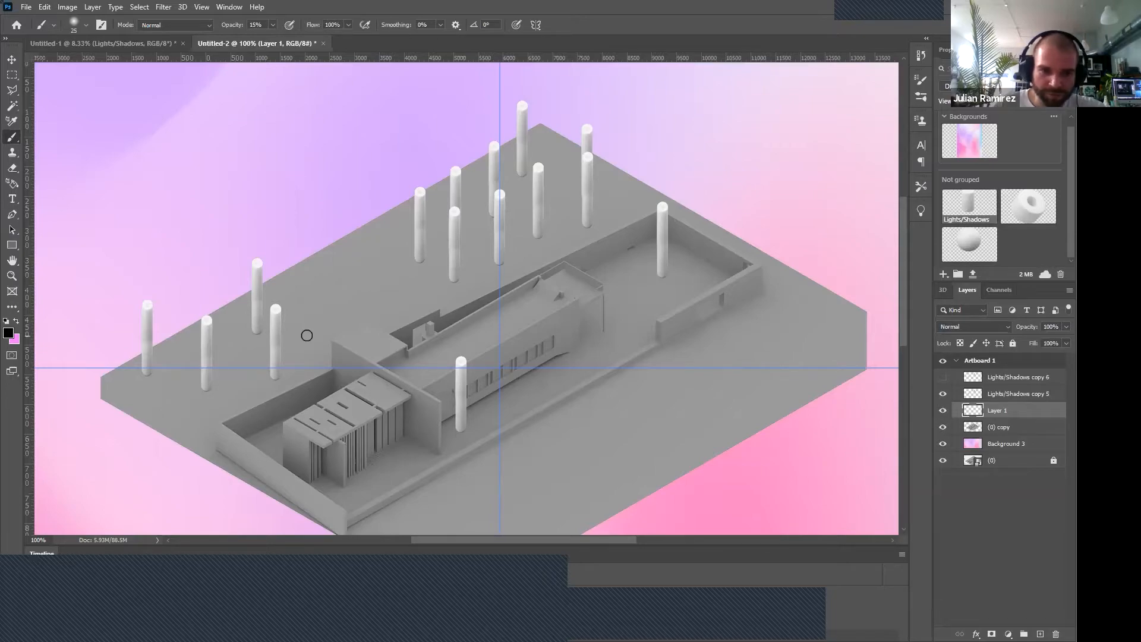
# Try painting shadow strokes beside the western columns, including a chain of connected straight brush segments.
pyautogui.moveTo(266, 331); pyautogui.dragTo(308, 336)
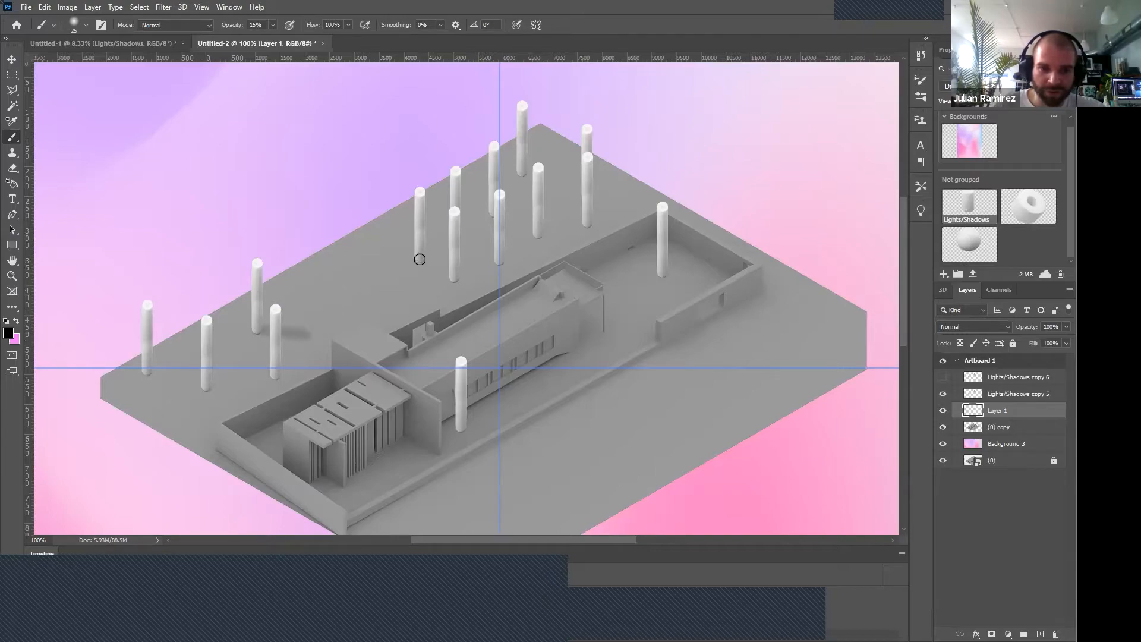
pyautogui.hotkey('ctrl', 'z')
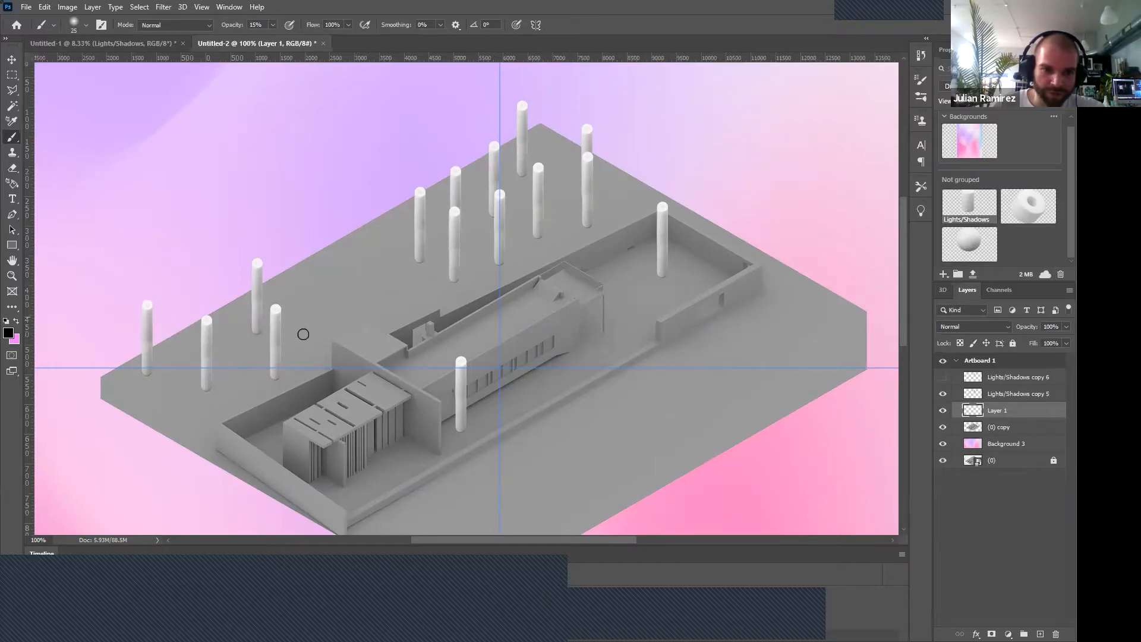
pyautogui.moveTo(283, 331)
pyautogui.mouseDown()
pyautogui.moveTo(308, 330)
pyautogui.moveTo(300, 186)
pyautogui.moveTo(216, 145)
pyautogui.moveTo(152, 229)
pyautogui.mouseUp()
pyautogui.keyDown('shift'); pyautogui.click(203, 366); pyautogui.keyUp('shift')
pyautogui.keyDown('shift'); pyautogui.click(120, 435); pyautogui.keyUp('shift')
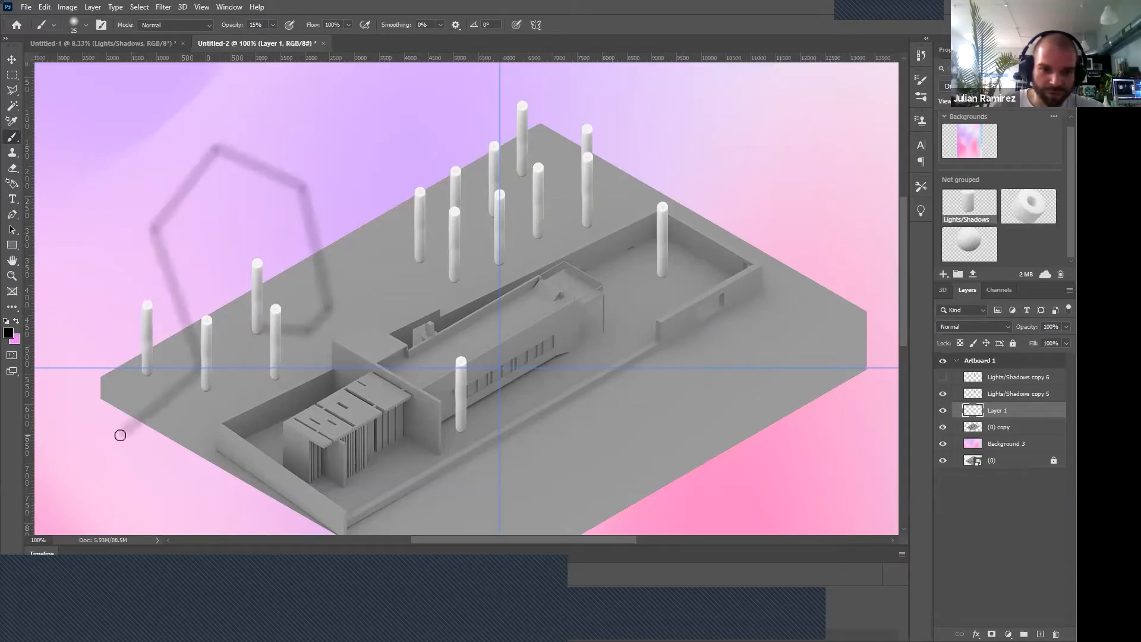
pyautogui.keyDown('shift'); pyautogui.click(87, 265); pyautogui.keyUp('shift')
pyautogui.keyDown('shift'); pyautogui.click(135, 144); pyautogui.keyUp('shift')
pyautogui.keyDown('shift'); pyautogui.click(293, 125); pyautogui.keyUp('shift')
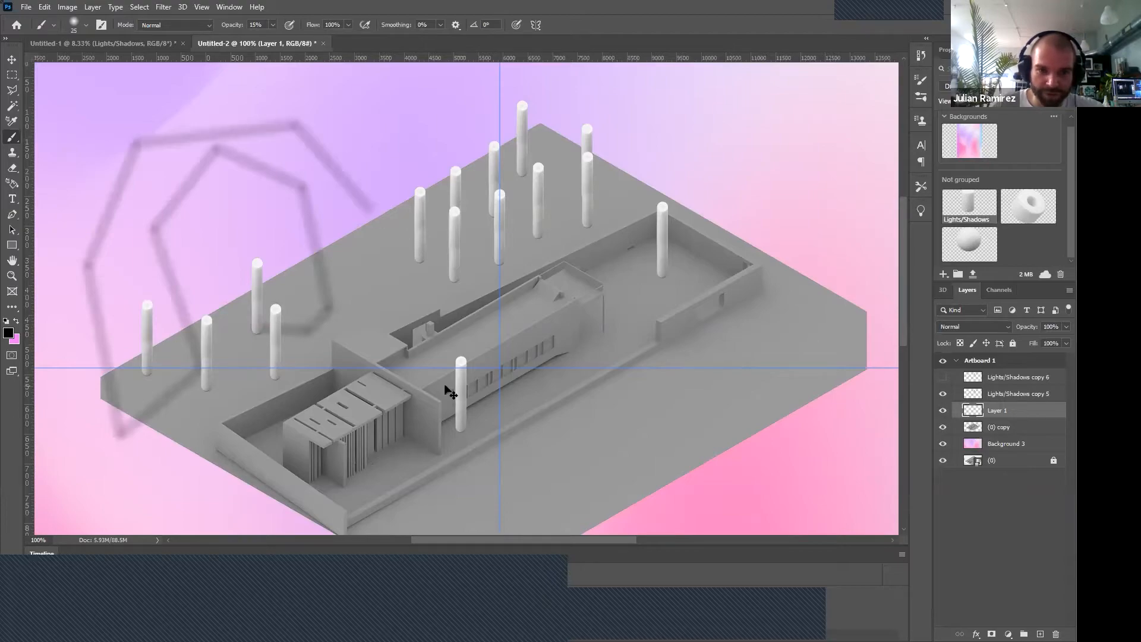
# Undo all the connected straight test strokes.
pyautogui.hotkey('ctrl', 'z')
pyautogui.hotkey('ctrl', 'z')
pyautogui.hotkey('ctrl', 'z')
pyautogui.hotkey('ctrl', 'z')
pyautogui.hotkey('ctrl', 'z')
pyautogui.hotkey('ctrl', 'z')
pyautogui.hotkey('ctrl', 'z')
pyautogui.hotkey('ctrl', 'z')
pyautogui.hotkey('ctrl', 'z')
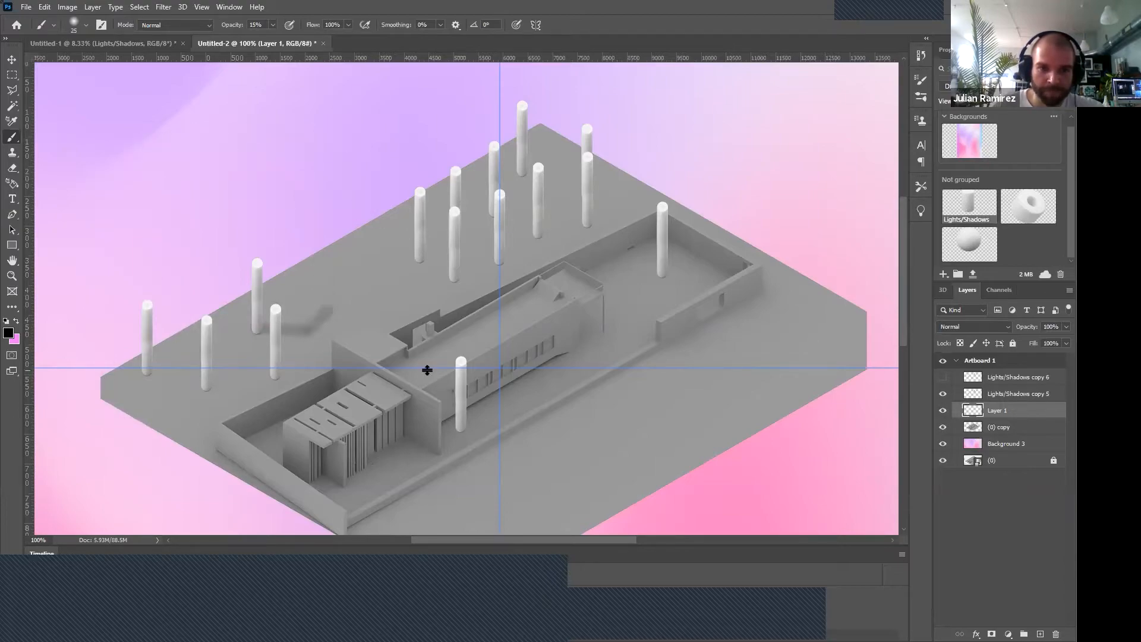
# Try freehand and constrained horizontal and vertical brush strokes across the canvas, undoing them all.
pyautogui.moveTo(233, 204)
pyautogui.mouseDown()
pyautogui.moveTo(321, 212)
pyautogui.moveTo(333, 173)
pyautogui.moveTo(368, 138)
pyautogui.moveTo(395, 143)
pyautogui.mouseUp()
pyautogui.moveTo(372, 189)
pyautogui.mouseDown()
pyautogui.moveTo(303, 245)
pyautogui.moveTo(244, 230)
pyautogui.moveTo(130, 249)
pyautogui.moveTo(158, 227)
pyautogui.moveTo(459, 236)
pyautogui.moveTo(451, 294)
pyautogui.moveTo(123, 281)
pyautogui.moveTo(625, 280)
pyautogui.mouseUp()
pyautogui.moveTo(700, 413)
pyautogui.mouseDown()
pyautogui.moveTo(724, 159)
pyautogui.moveTo(752, 467)
pyautogui.moveTo(745, 188)
pyautogui.moveTo(751, 421)
pyautogui.mouseUp()
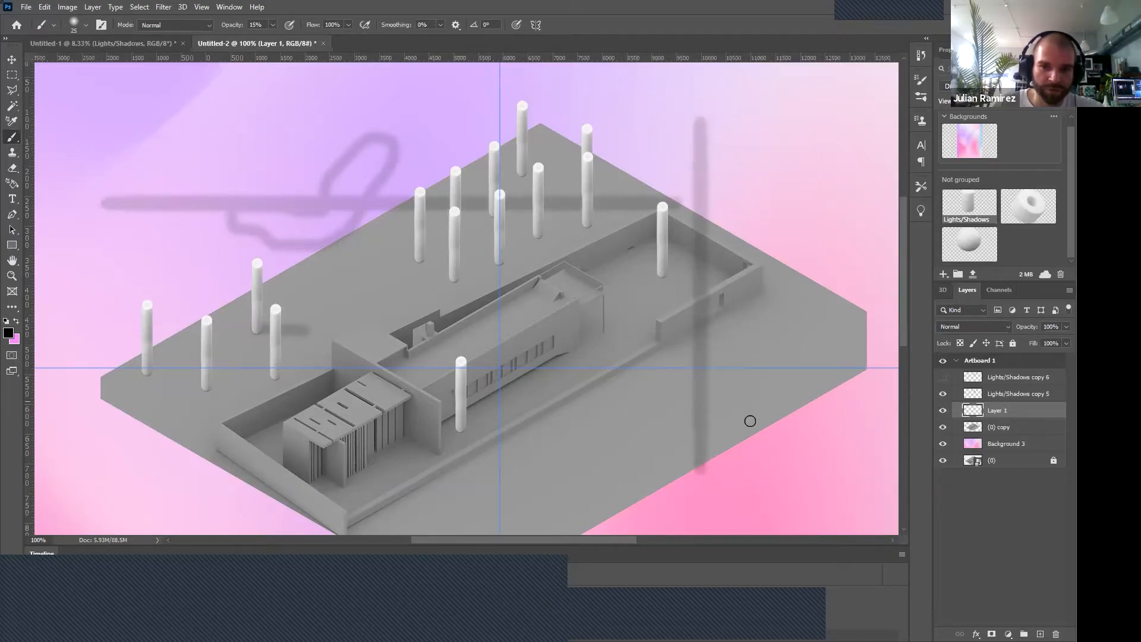
pyautogui.hotkey('ctrl', 'z')
pyautogui.hotkey('ctrl', 'z')
pyautogui.hotkey('ctrl', 'z')
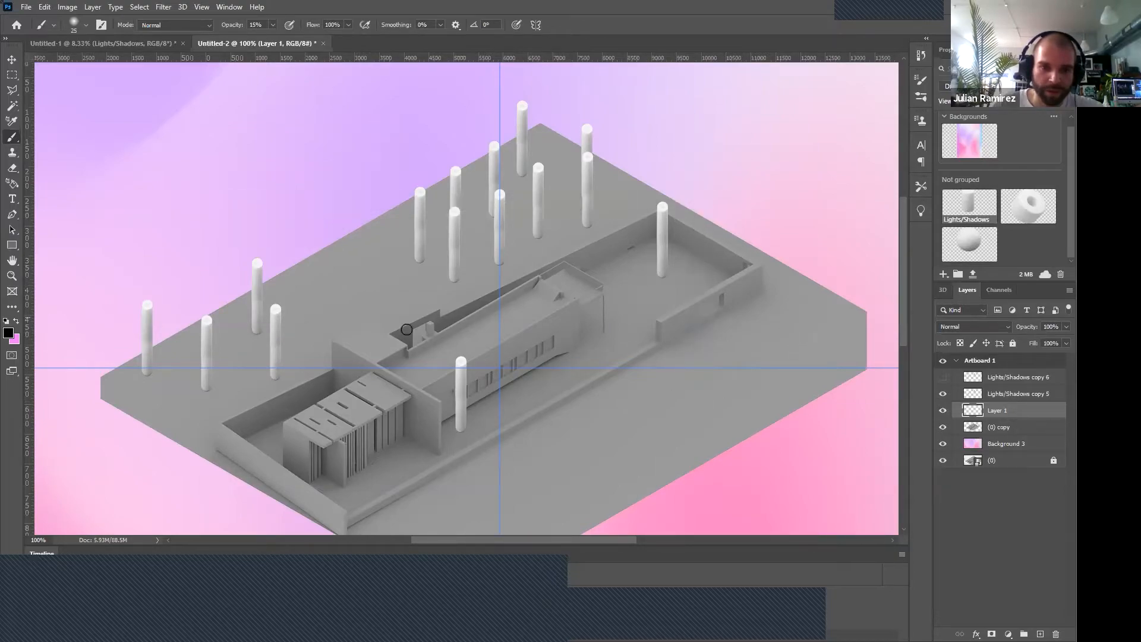
# Paint a short soft shadow at one column's base and place duplicates of it at the other columns' bases.
pyautogui.moveTo(266, 331)
pyautogui.mouseDown()
pyautogui.moveTo(321, 339)
pyautogui.moveTo(301, 362)
pyautogui.moveTo(318, 372)
pyautogui.moveTo(231, 397)
pyautogui.moveTo(170, 382)
pyautogui.mouseUp()
pyautogui.click(11, 59)
pyautogui.moveTo(170, 381); pyautogui.dragTo(519, 212)
pyautogui.moveTo(528, 243); pyautogui.dragTo(563, 240)
pyautogui.moveTo(564, 242); pyautogui.dragTo(544, 181)
pyautogui.moveTo(547, 183); pyautogui.dragTo(605, 193)
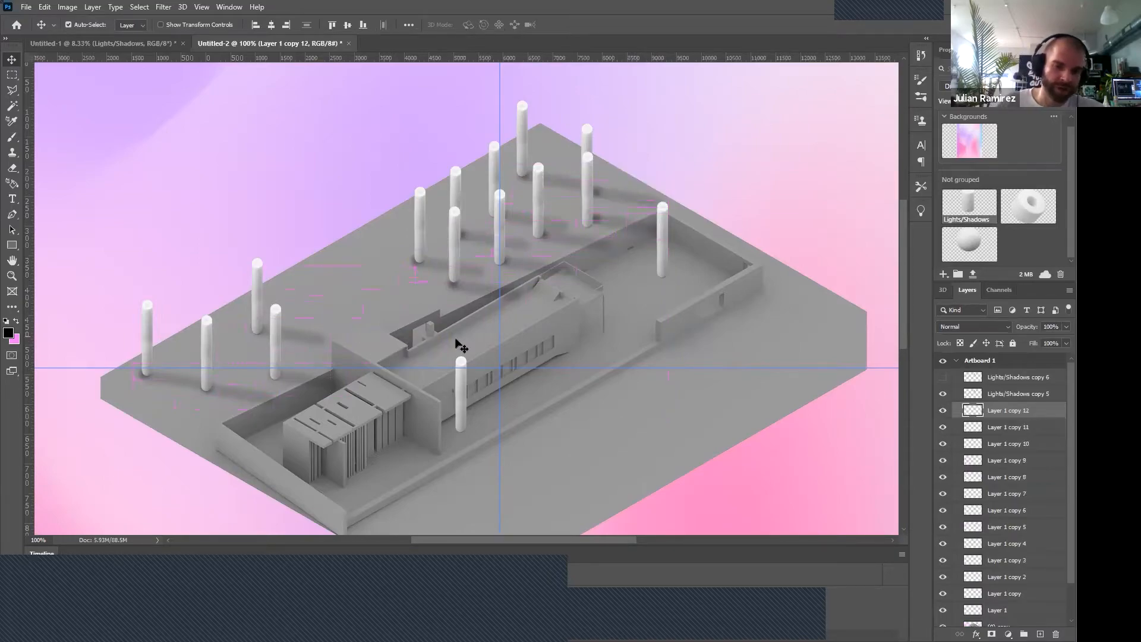
# Examine the column shadows up close and within the complete artboard composition.
pyautogui.scroll(-1, 462, 341)
pyautogui.hscroll(-1, 473, 344)
pyautogui.scroll(-1, 478, 349)
pyautogui.hscroll(-1, 479, 350)
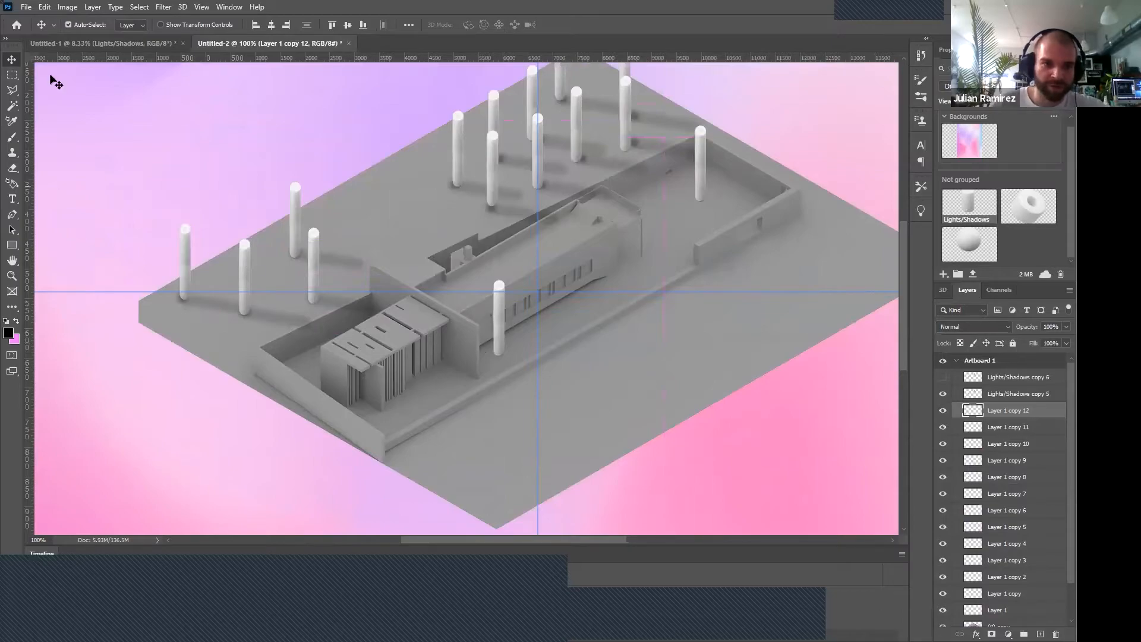
pyautogui.keyDown('ctrl'); pyautogui.click(210, 137); pyautogui.keyUp('ctrl')
pyautogui.hotkey('ctrl', '-')
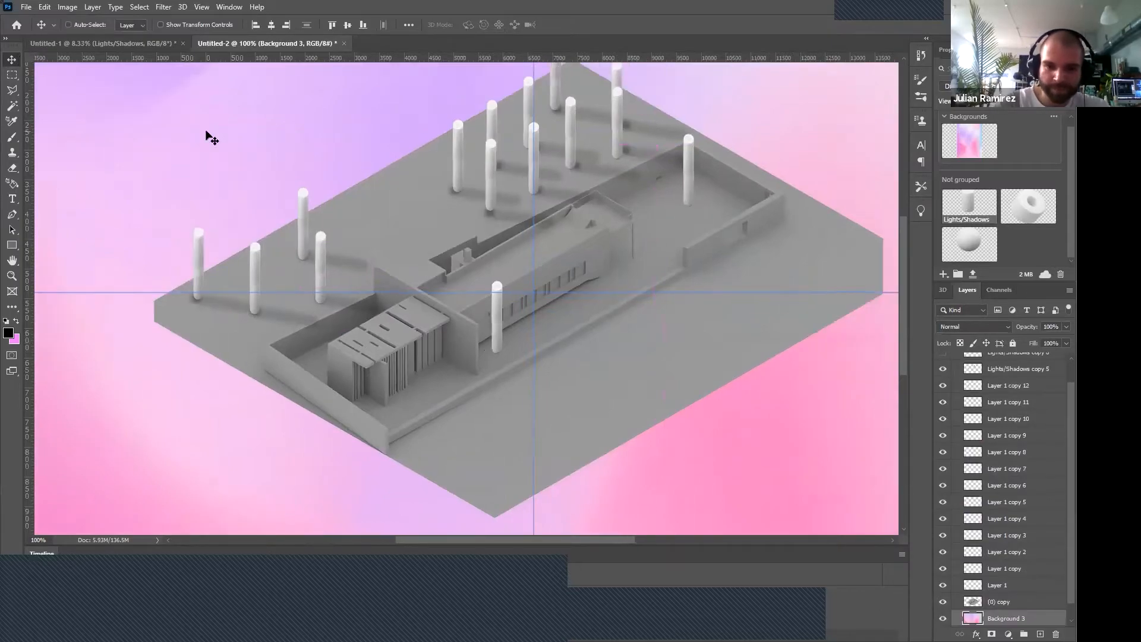
pyautogui.scroll(-1, 221, 180)
pyautogui.hscroll(-1, 221, 179)
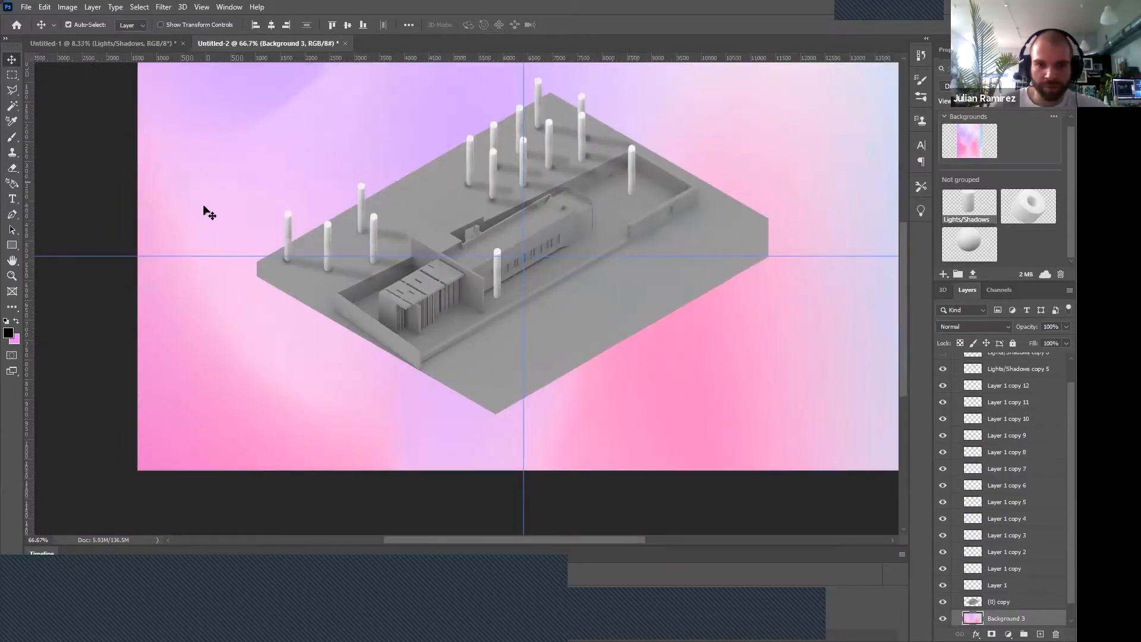
pyautogui.hscroll(-1, 182, 224)
pyautogui.scroll(-1, 178, 244)
pyautogui.scroll(2, 178, 244)
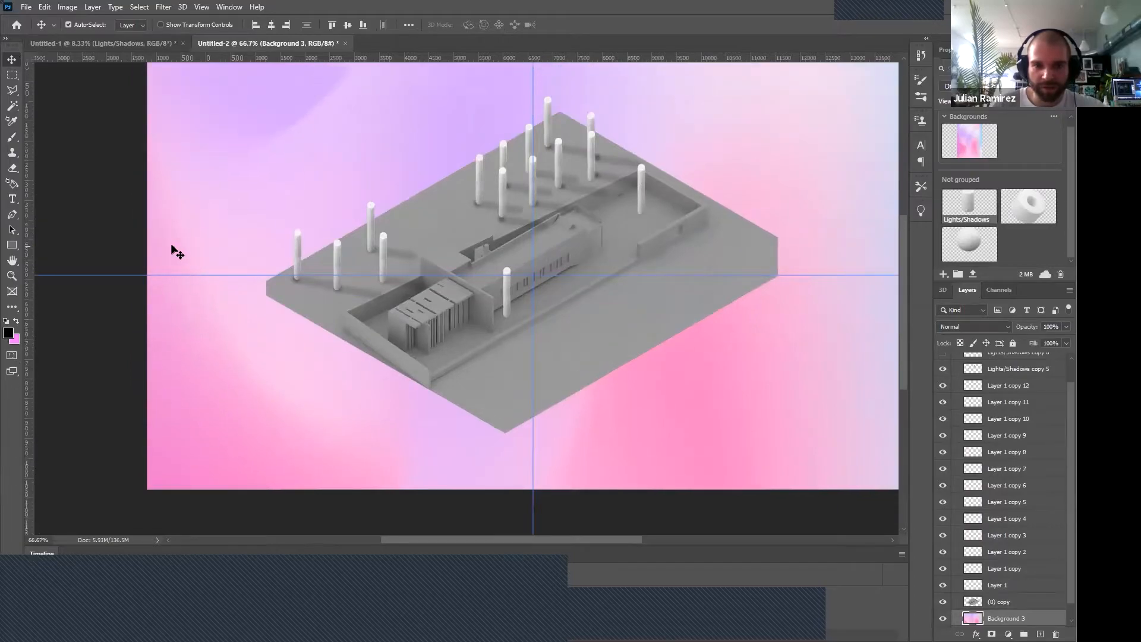
pyautogui.hscroll(1, 431, 213)
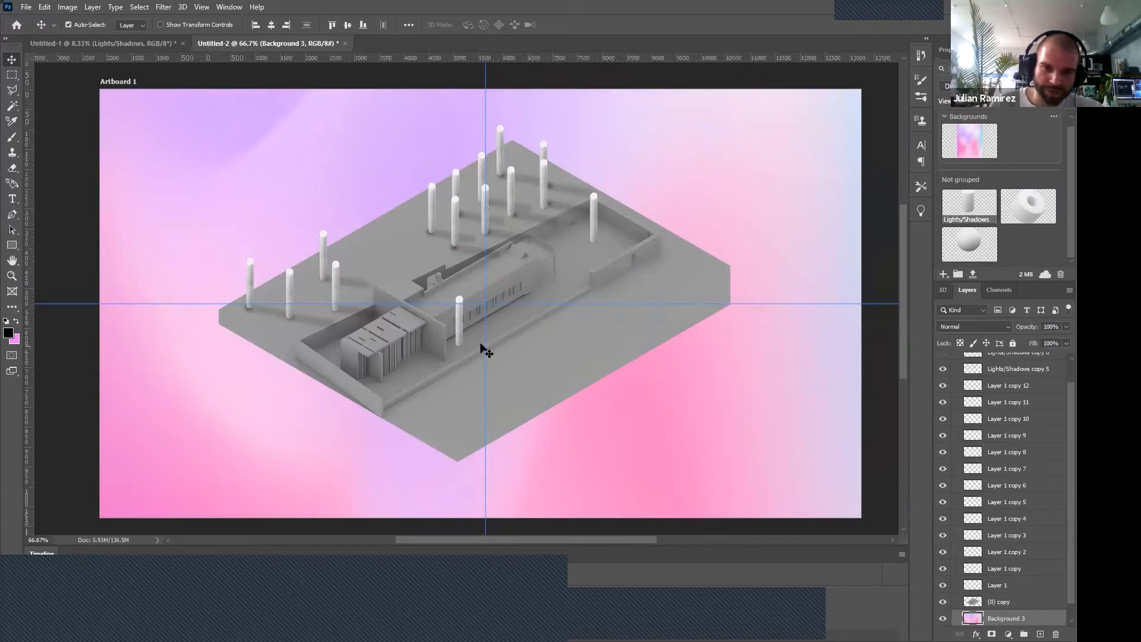
pyautogui.scroll(2, 970, 424)
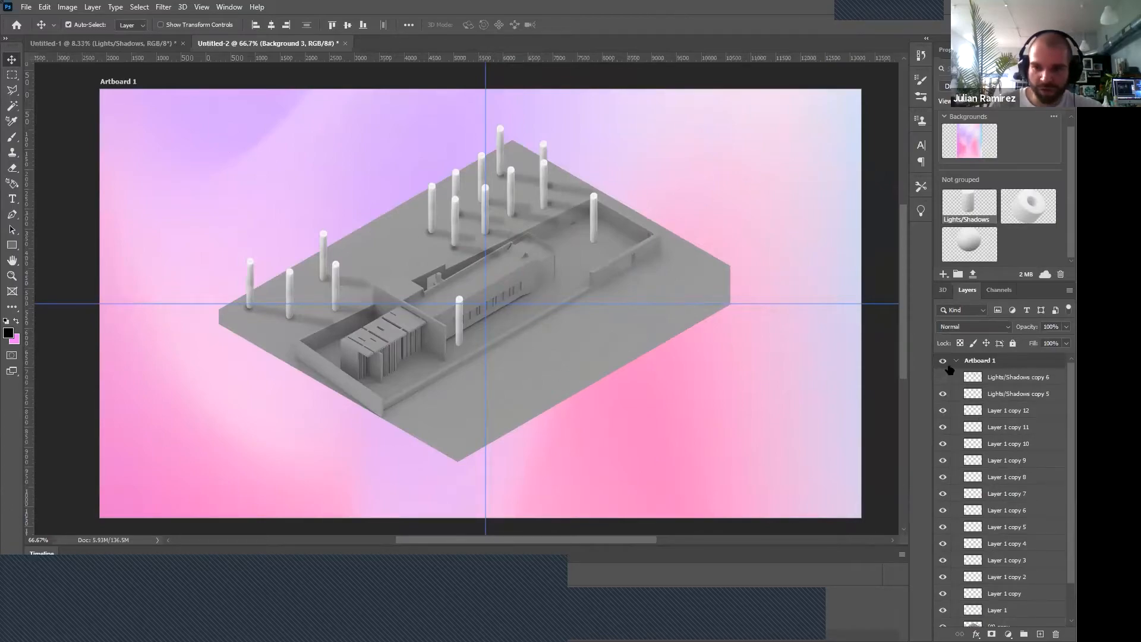
# Add a new empty layer above Lights/Shadows copy 6 and activate the Brush tool.
pyautogui.click(990, 378)
pyautogui.click(1040, 634)
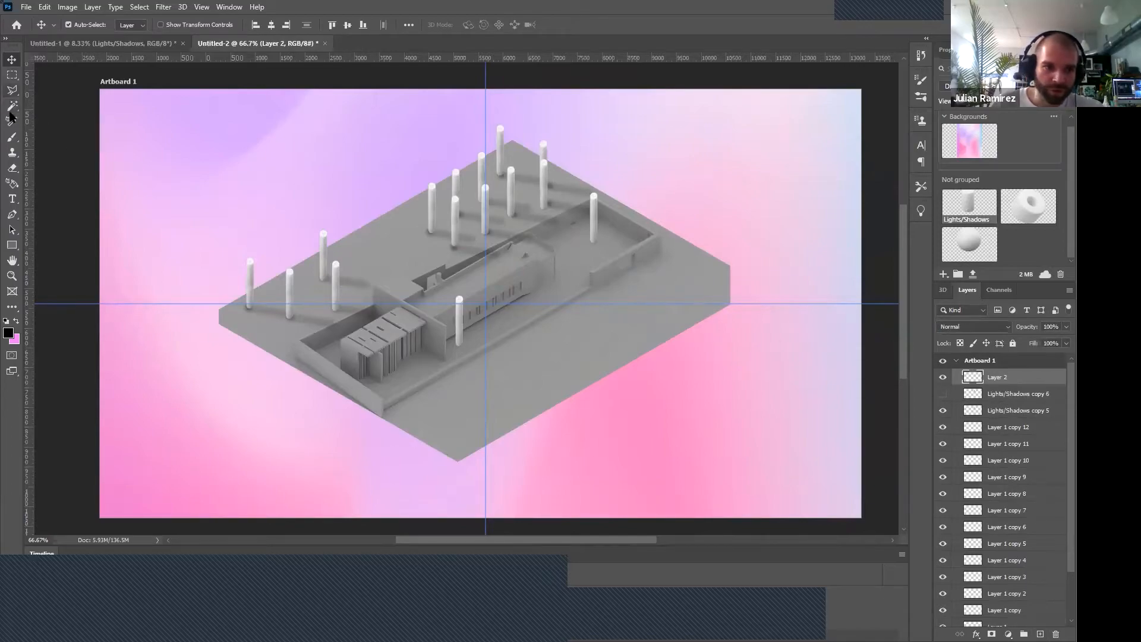
pyautogui.click(12, 137)
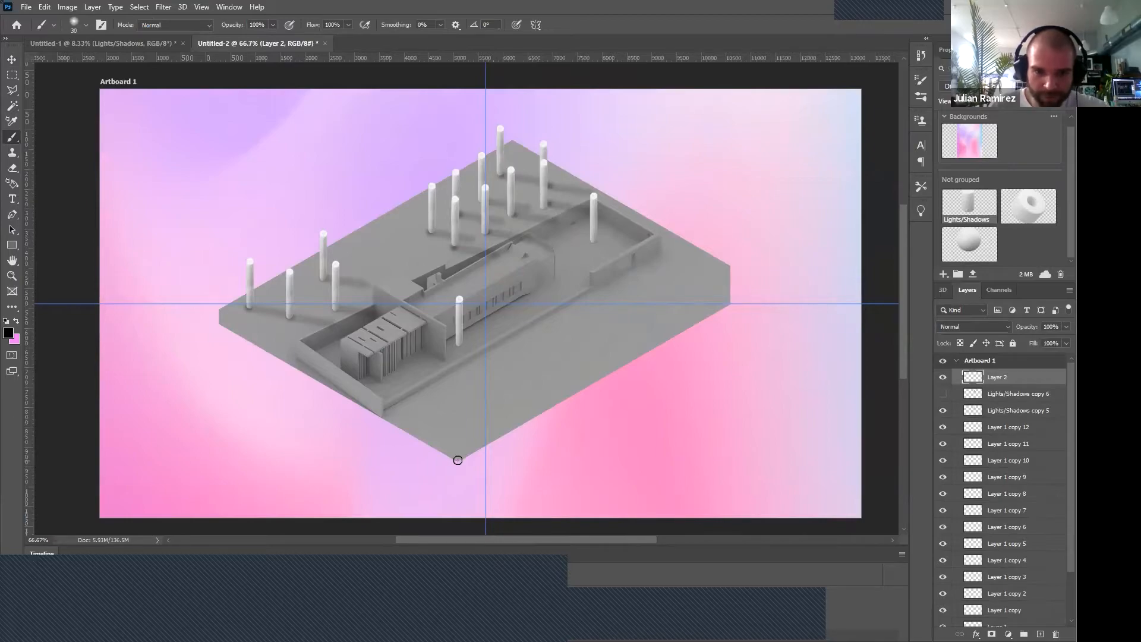
# Duplicate the (0) copy layer as (0) copy 2, shift it straight down to thicken the base and stack it below the original.
pyautogui.click(12, 60)
pyautogui.scroll(-2, 1031, 578)
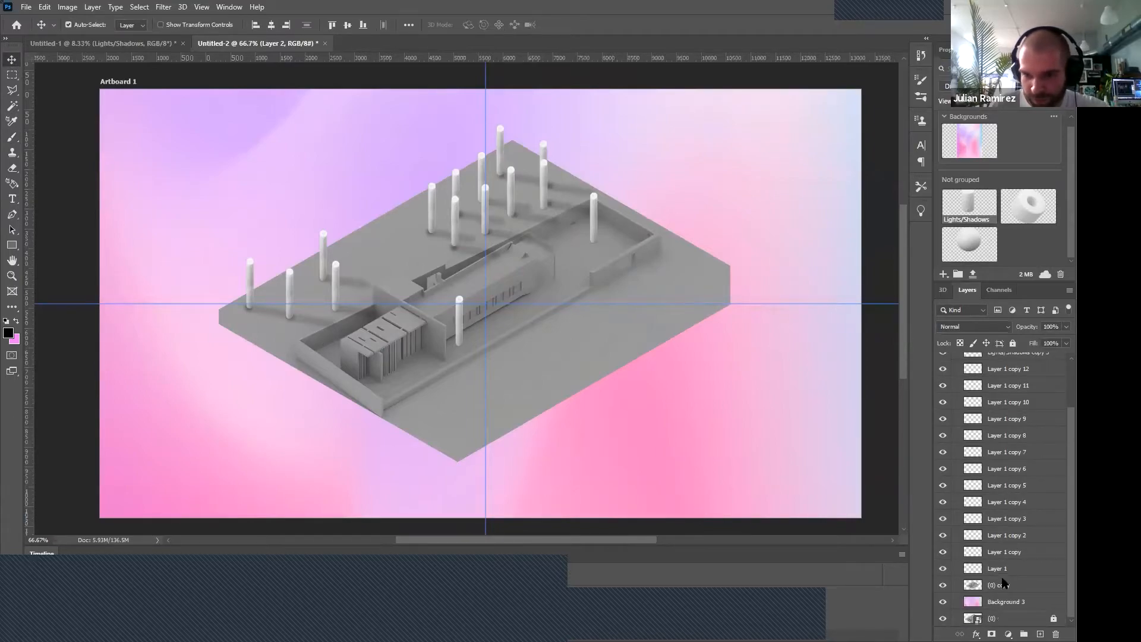
pyautogui.rightClick(1003, 585)
pyautogui.click(952, 142)
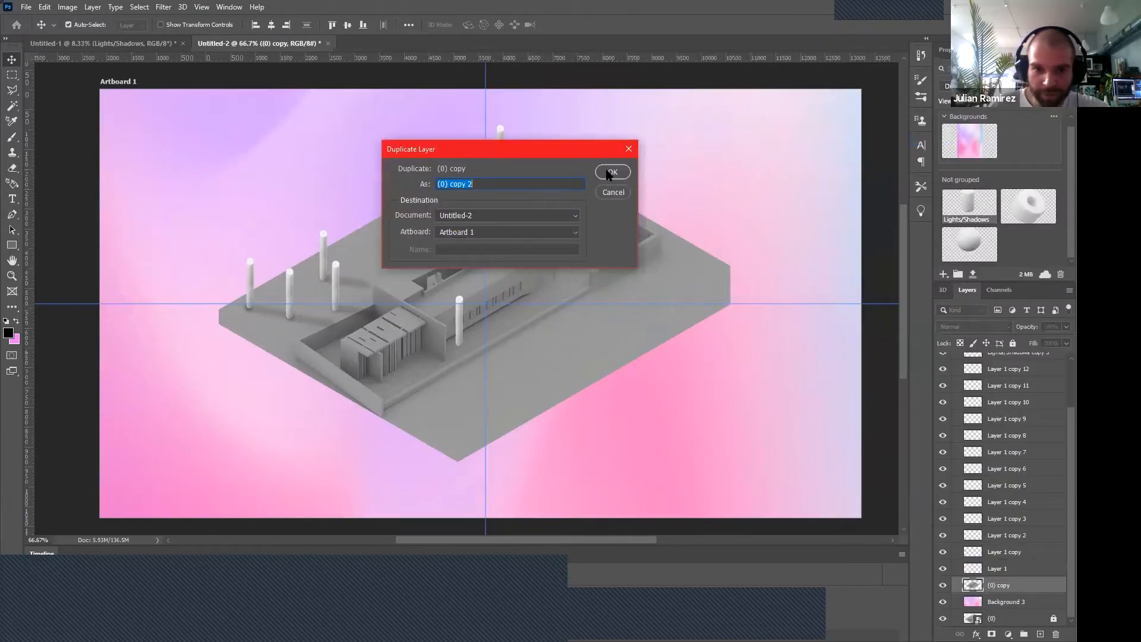
pyautogui.press('Return')
pyautogui.moveTo(507, 391); pyautogui.dragTo(507, 415)
pyautogui.moveTo(1016, 590); pyautogui.dragTo(1011, 607)
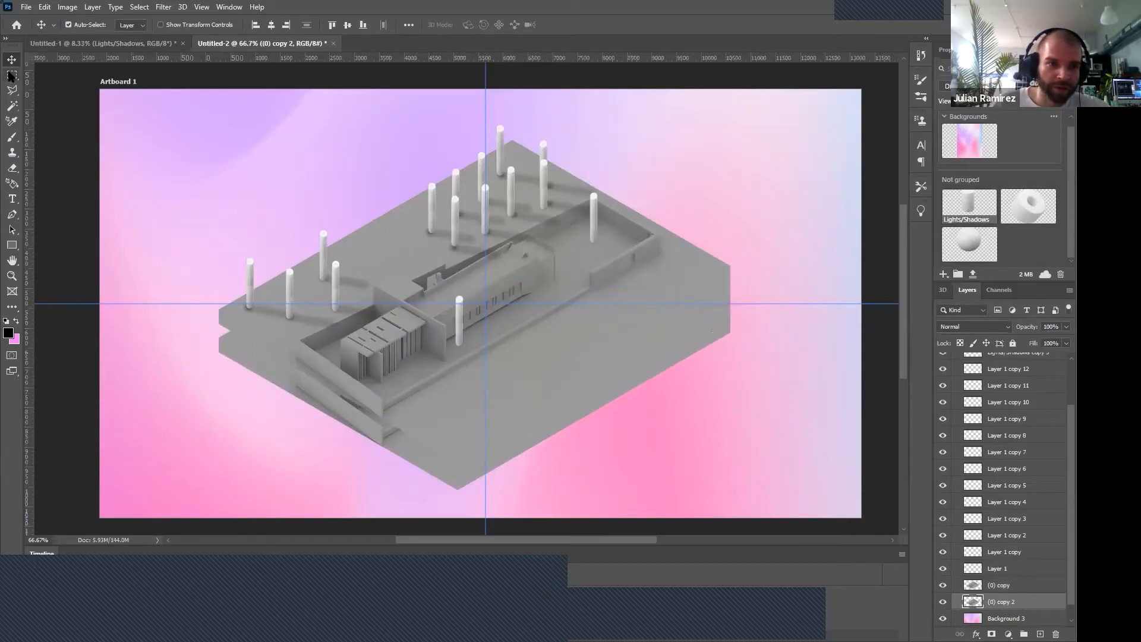
# Select the two front side faces of the thickened base with the Polygonal Lasso.
pyautogui.click(12, 90)
pyautogui.click(219, 315)
pyautogui.click(220, 350)
pyautogui.click(458, 491)
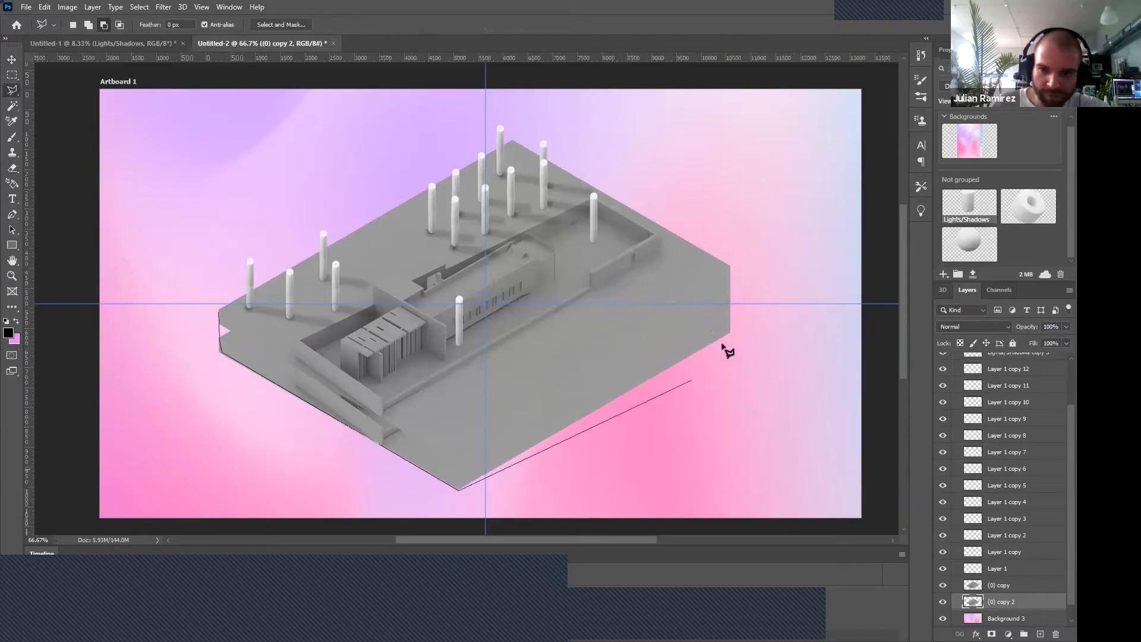
pyautogui.click(730, 333)
pyautogui.click(730, 266)
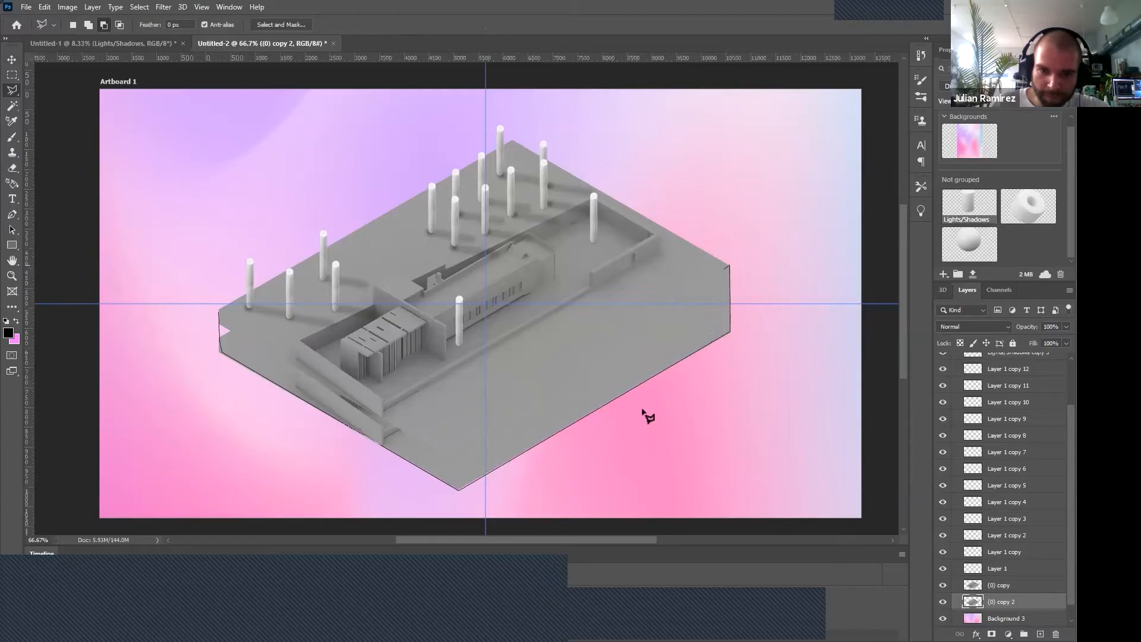
pyautogui.click(730, 308)
pyautogui.click(457, 464)
pyautogui.click(219, 314)
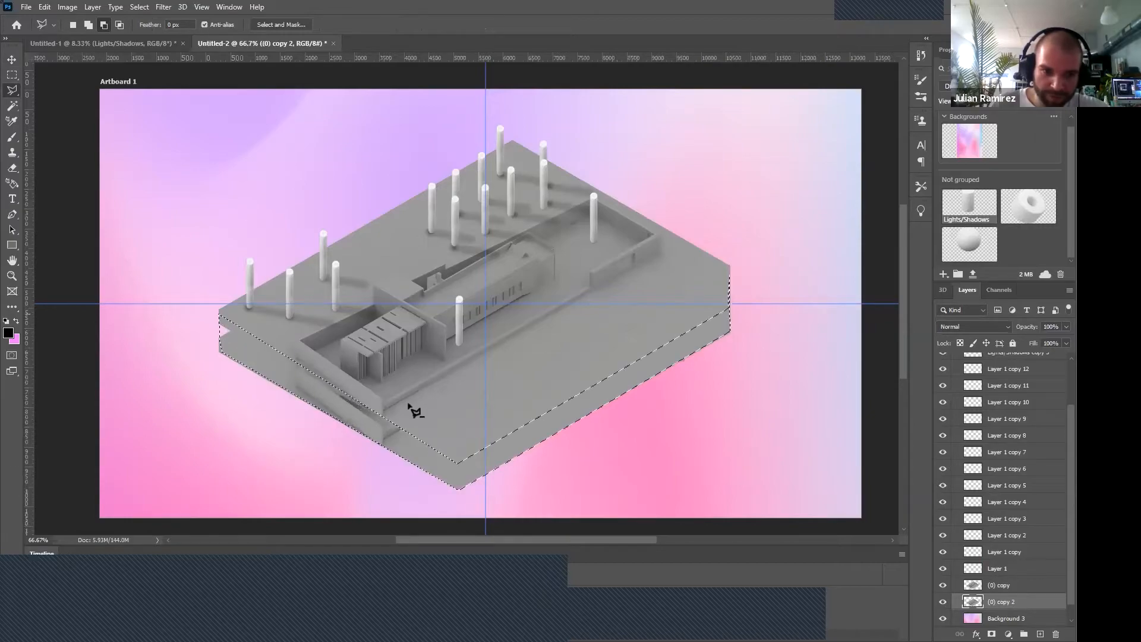
# Set the brush colour to a grey sampled from the architectural model.
pyautogui.click(12, 138)
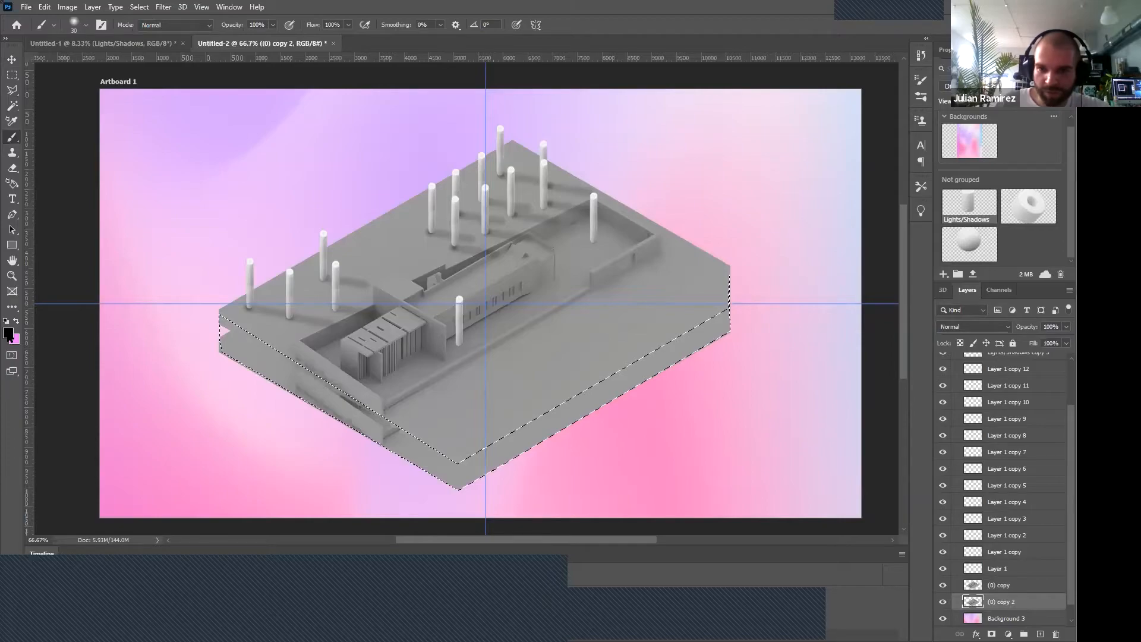
pyautogui.click(8, 333)
pyautogui.click(964, 268)
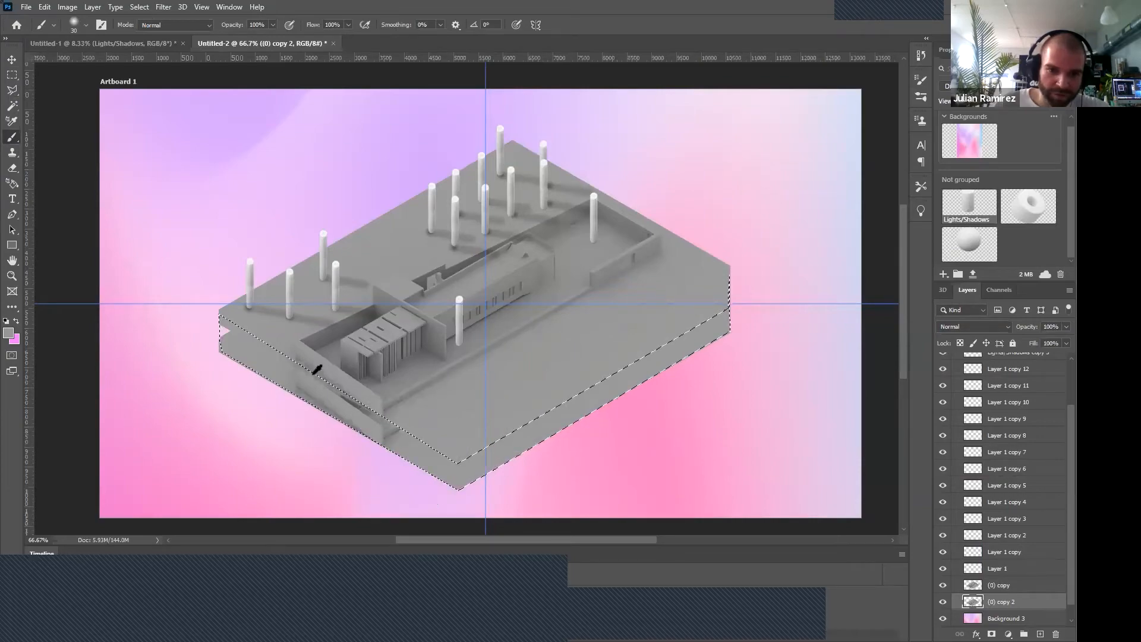
pyautogui.click(346, 356)
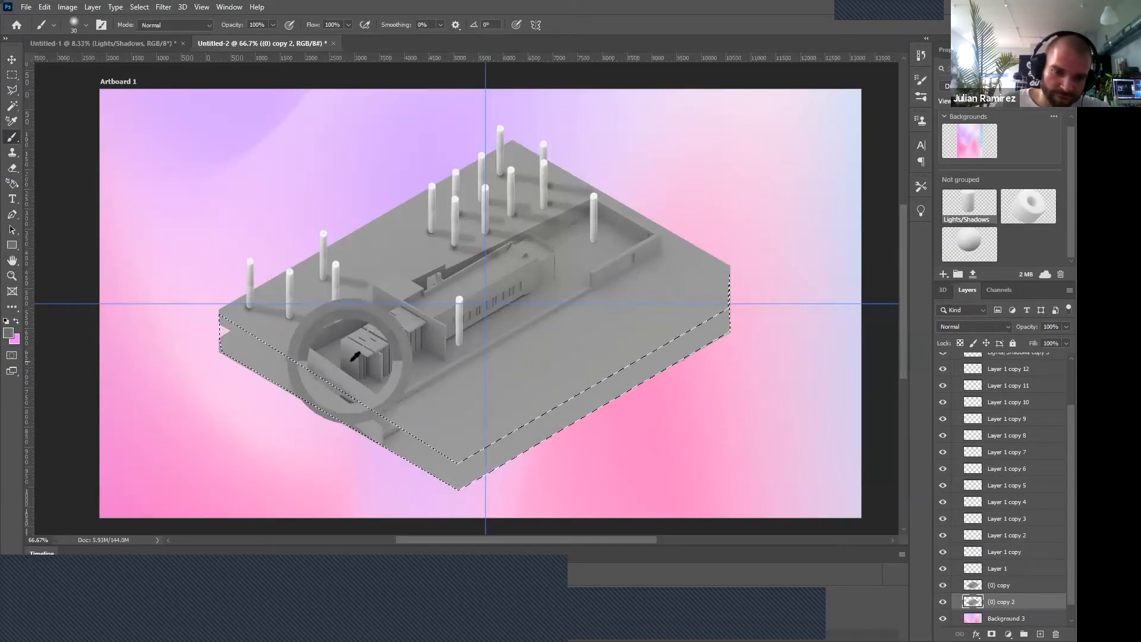
pyautogui.moveTo(351, 361)
pyautogui.mouseDown()
pyautogui.moveTo(338, 277)
pyautogui.moveTo(332, 297)
pyautogui.mouseUp()
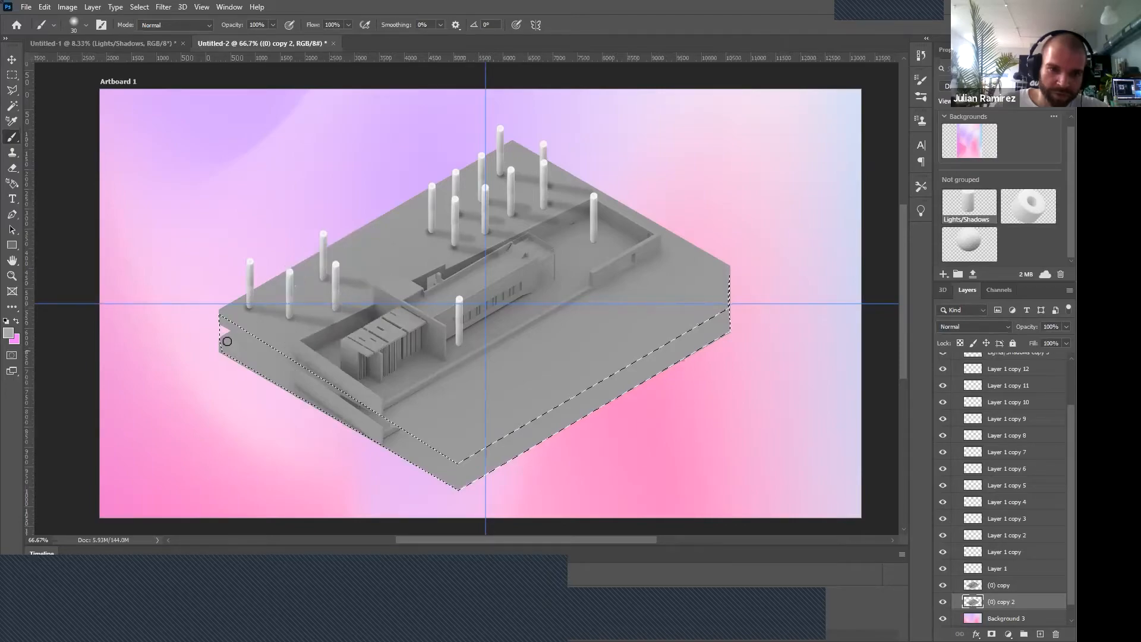
# Enlarge the brush to 300 and paint the selected side faces of the base solid grey.
pyautogui.press(']')
pyautogui.press(']')
pyautogui.press(']')
pyautogui.press(']')
pyautogui.press(']')
pyautogui.press(']')
pyautogui.press(']')
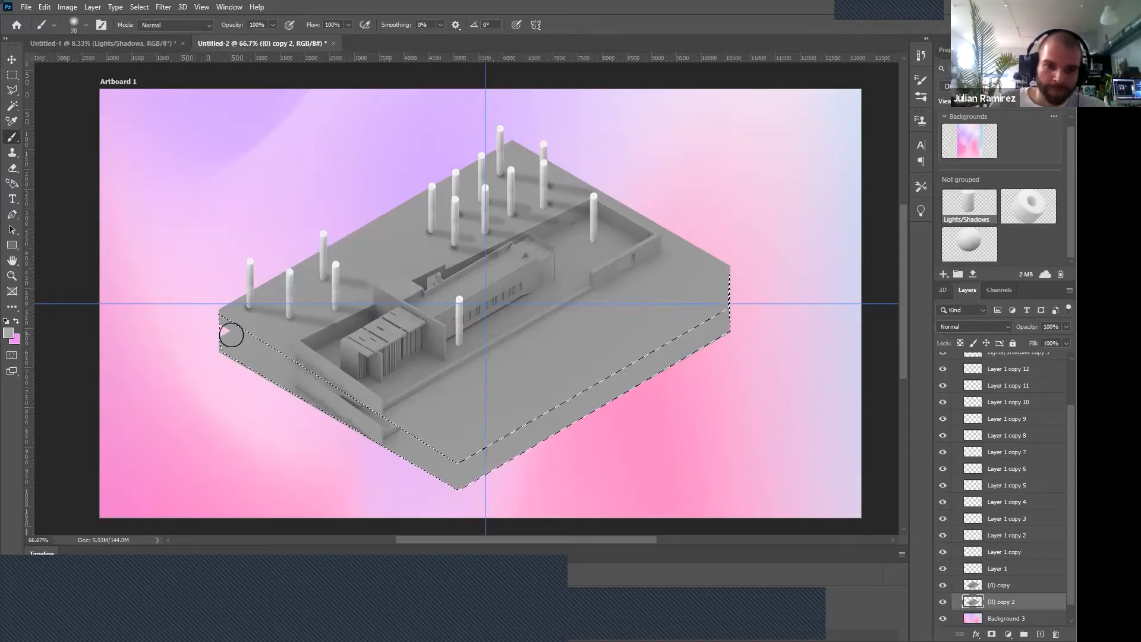
pyautogui.press(']')
pyautogui.press(']')
pyautogui.press(']')
pyautogui.press(']')
pyautogui.press(']')
pyautogui.press(']')
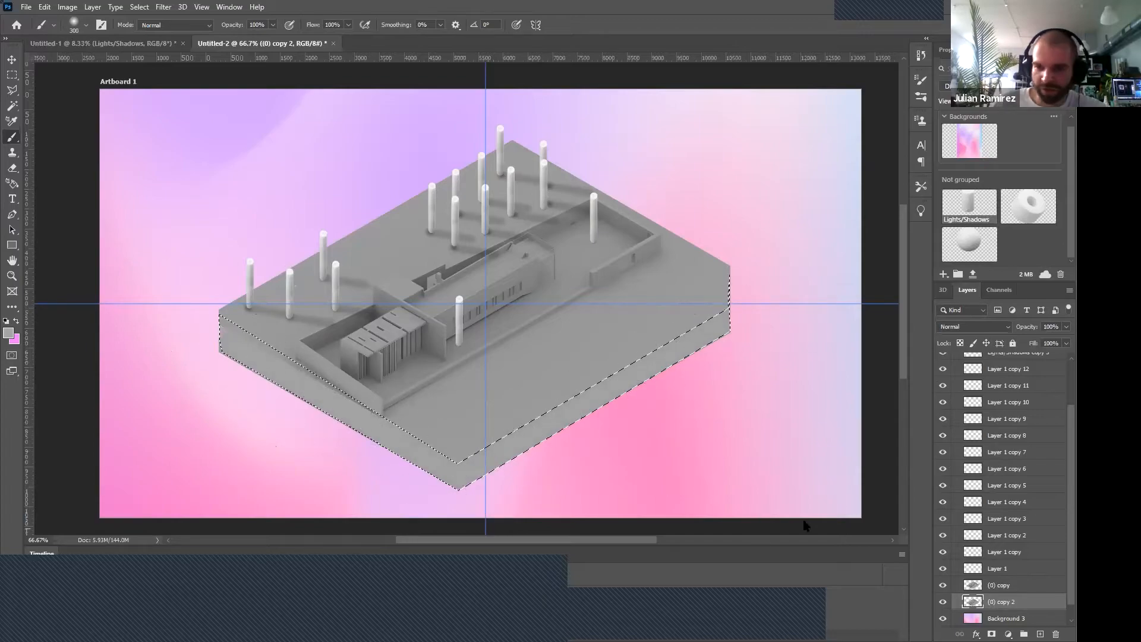
# Make the (0) copy layer active, clear the side-face selection and restore it.
pyautogui.click(1011, 585)
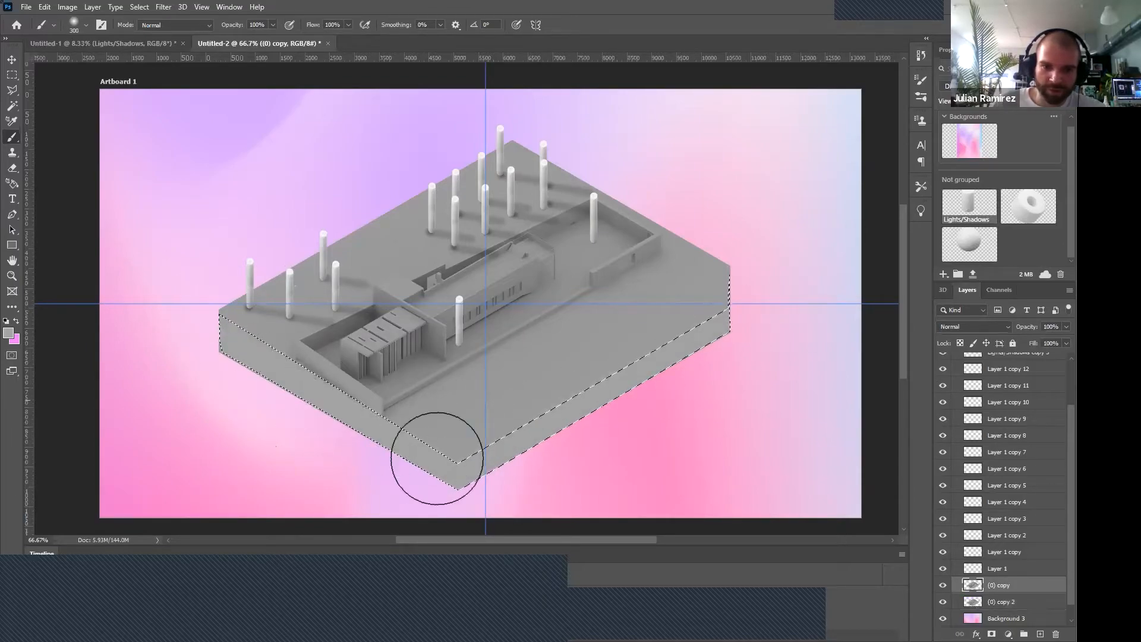
pyautogui.hotkey('ctrl', 'd')
pyautogui.hotkey('ctrl', 'shift', 'd')
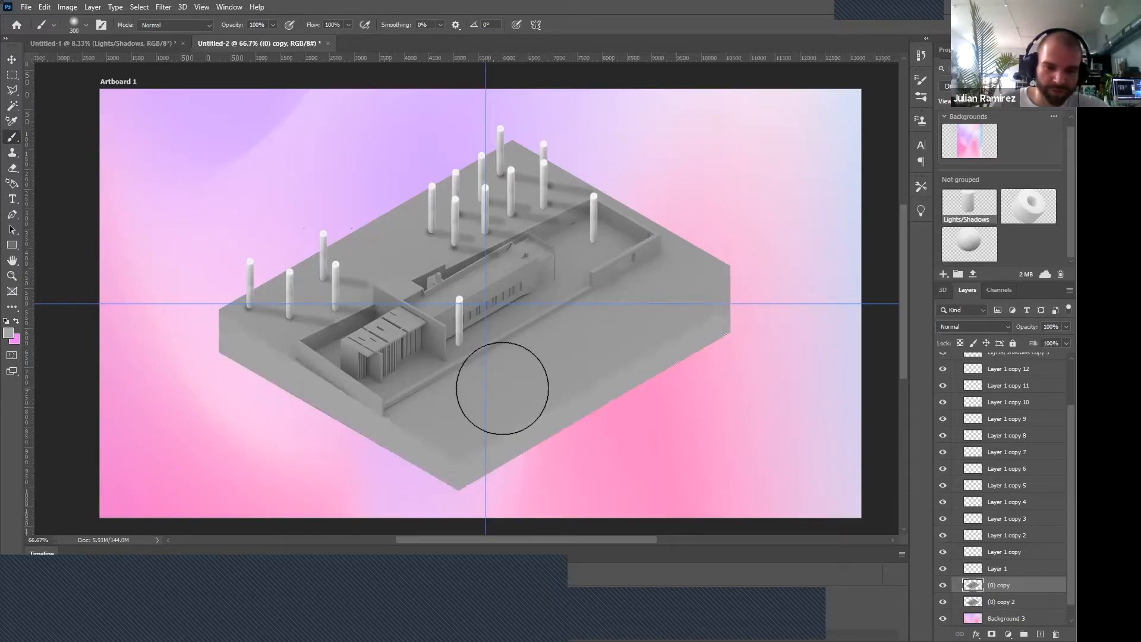
# Activate the Polygonal Lasso tool and bring up the document's edit history.
pyautogui.click(12, 90)
pyautogui.click(229, 6)
pyautogui.click(238, 224)
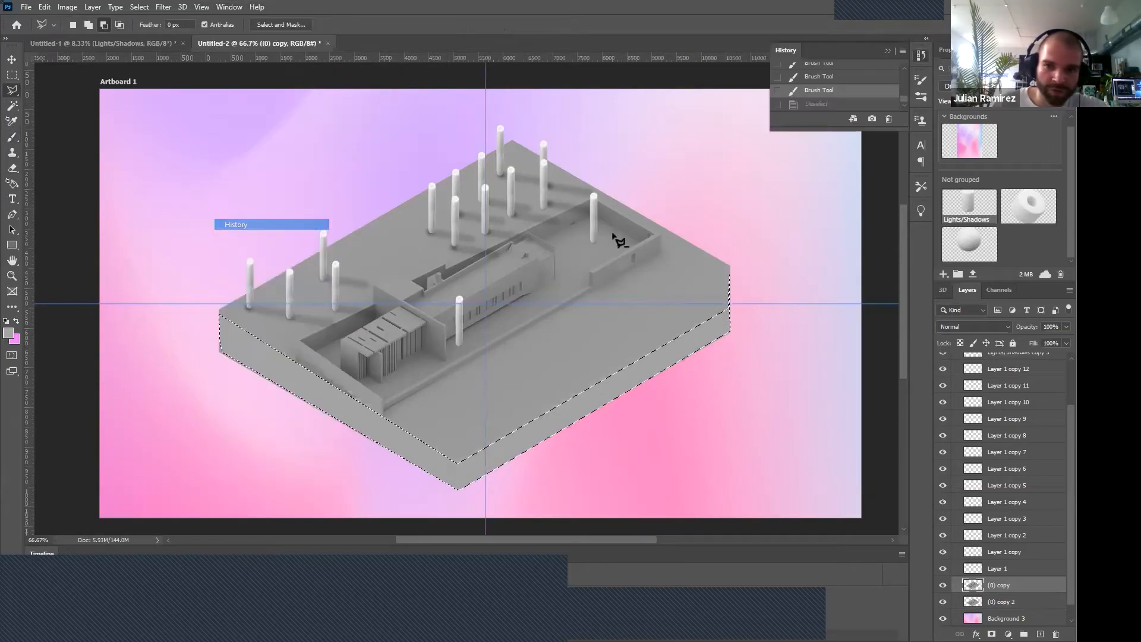
# Subtract the base's left side face from the selection with the Polygonal Lasso, keeping only the right side face selected.
pyautogui.moveTo(817, 129); pyautogui.dragTo(818, 173)
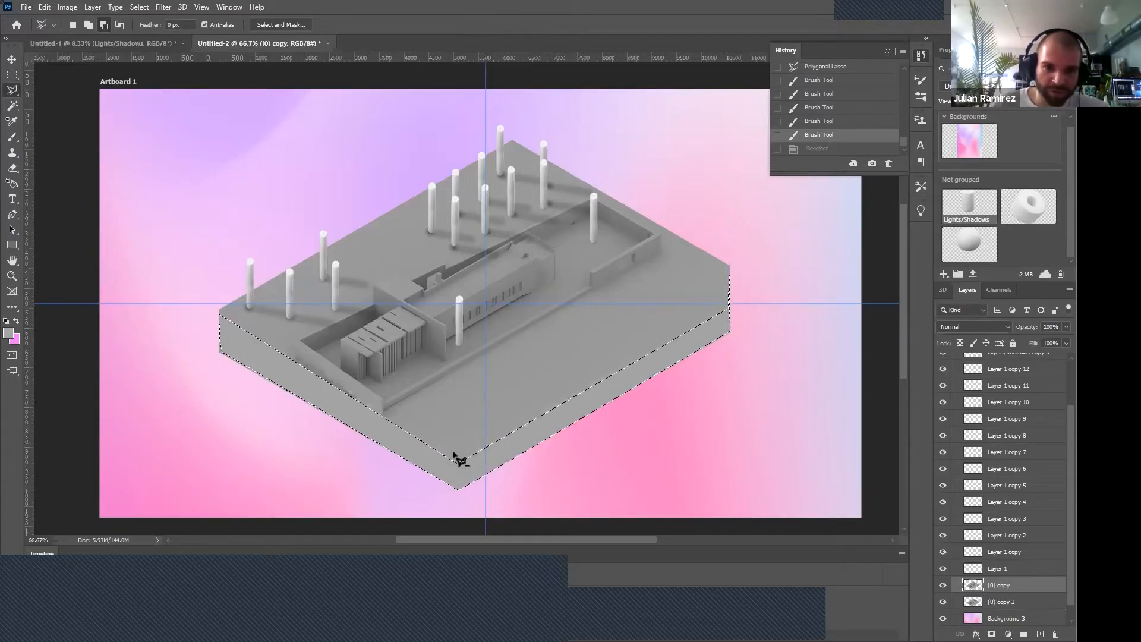
pyautogui.click(460, 509)
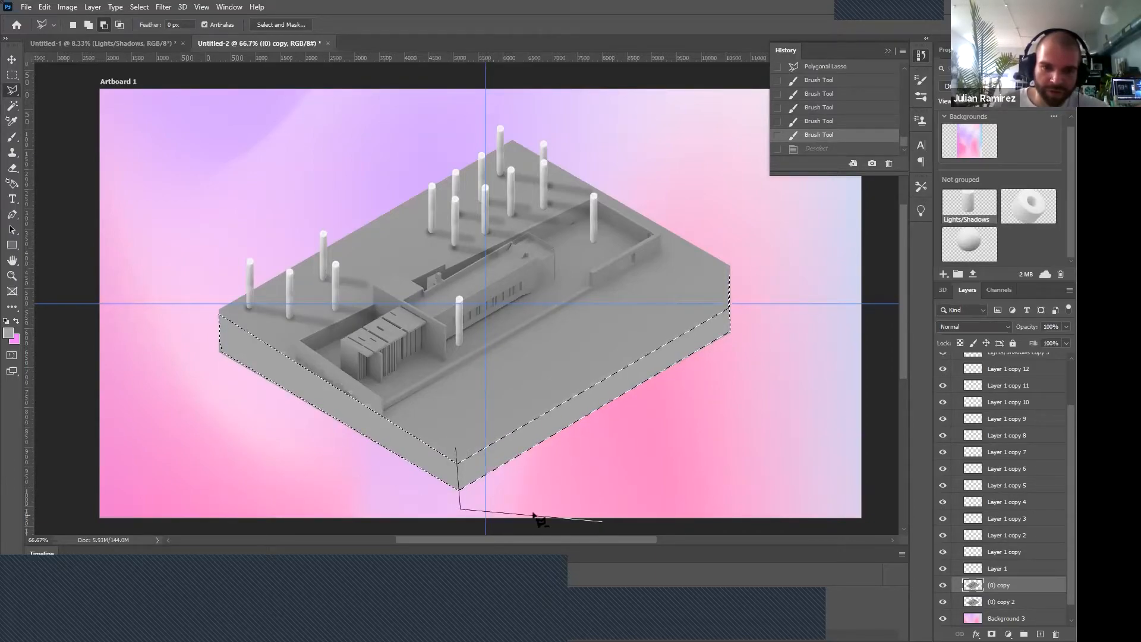
pyautogui.click(145, 355)
pyautogui.click(174, 266)
pyautogui.click(224, 245)
pyautogui.click(422, 252)
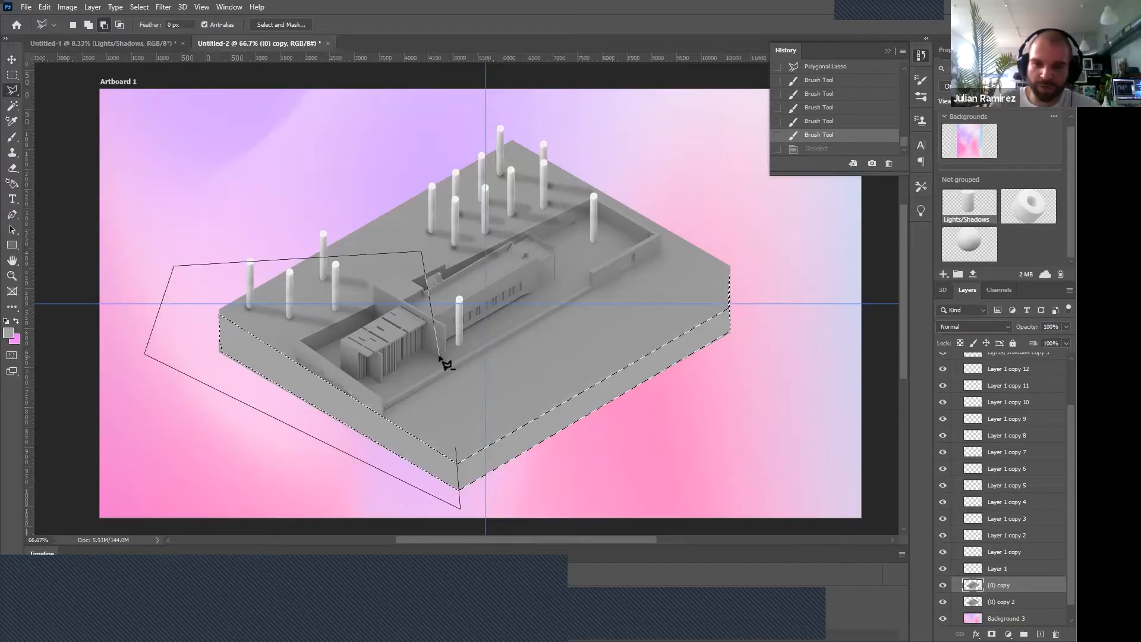
pyautogui.doubleClick(443, 362)
# Paint the selected right side face of the base a darker grey with the Brush and clear the selection.
pyautogui.click(11, 136)
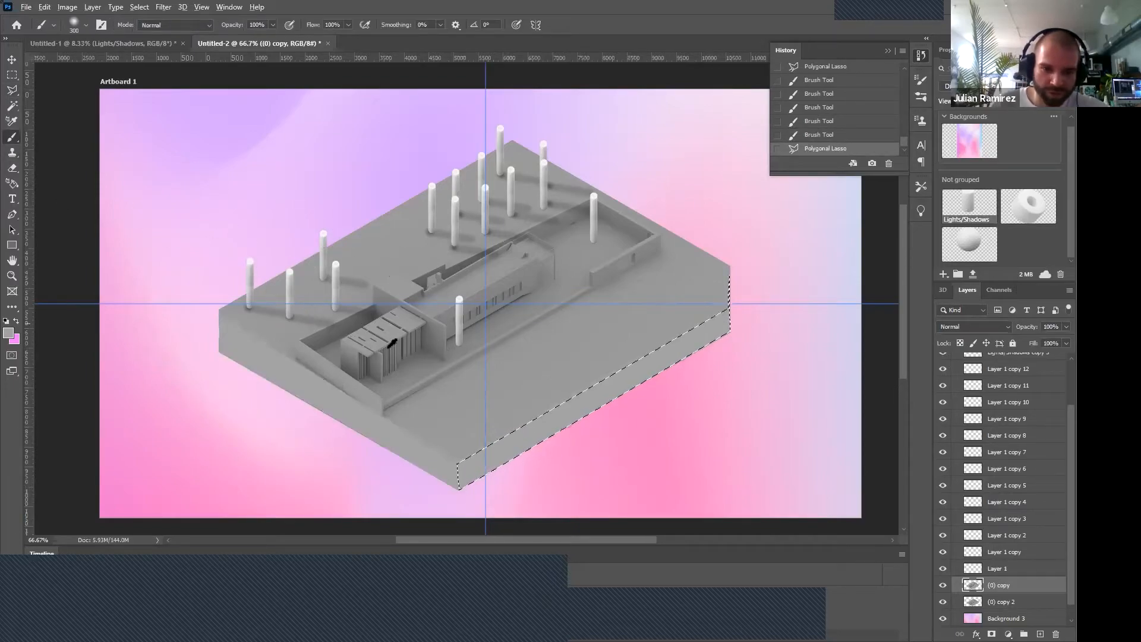
pyautogui.moveTo(581, 397)
pyautogui.mouseDown()
pyautogui.moveTo(699, 335)
pyautogui.moveTo(697, 357)
pyautogui.moveTo(505, 462)
pyautogui.moveTo(517, 428)
pyautogui.mouseUp()
pyautogui.hotkey('ctrl', 'd')
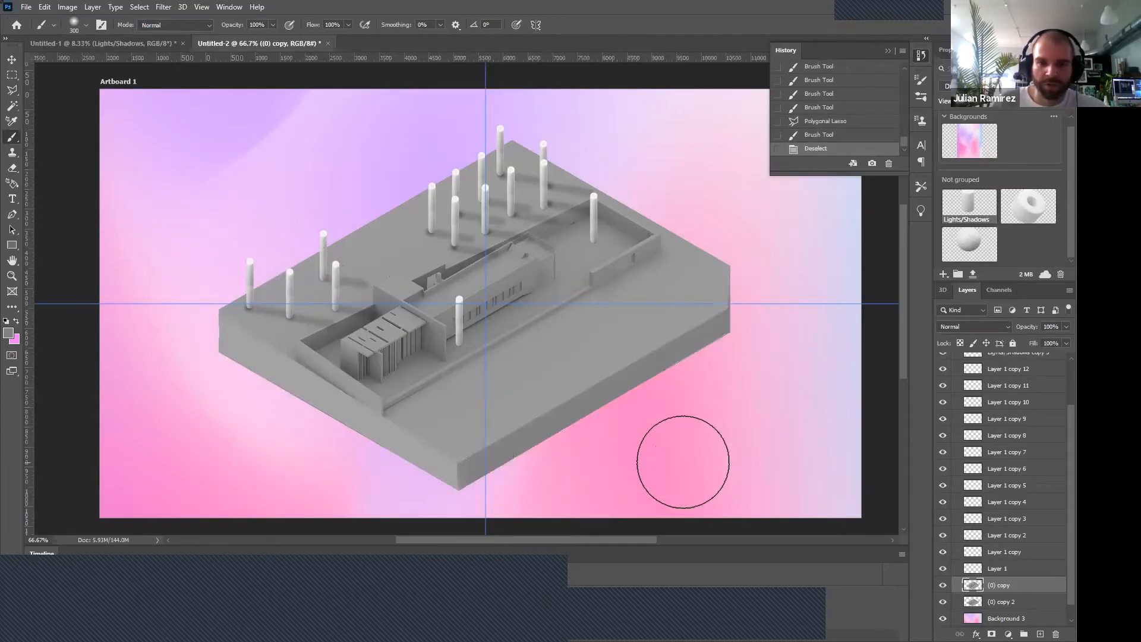
# Make Layer 2 active and set the brush colour to black.
pyautogui.scroll(2, 1016, 574)
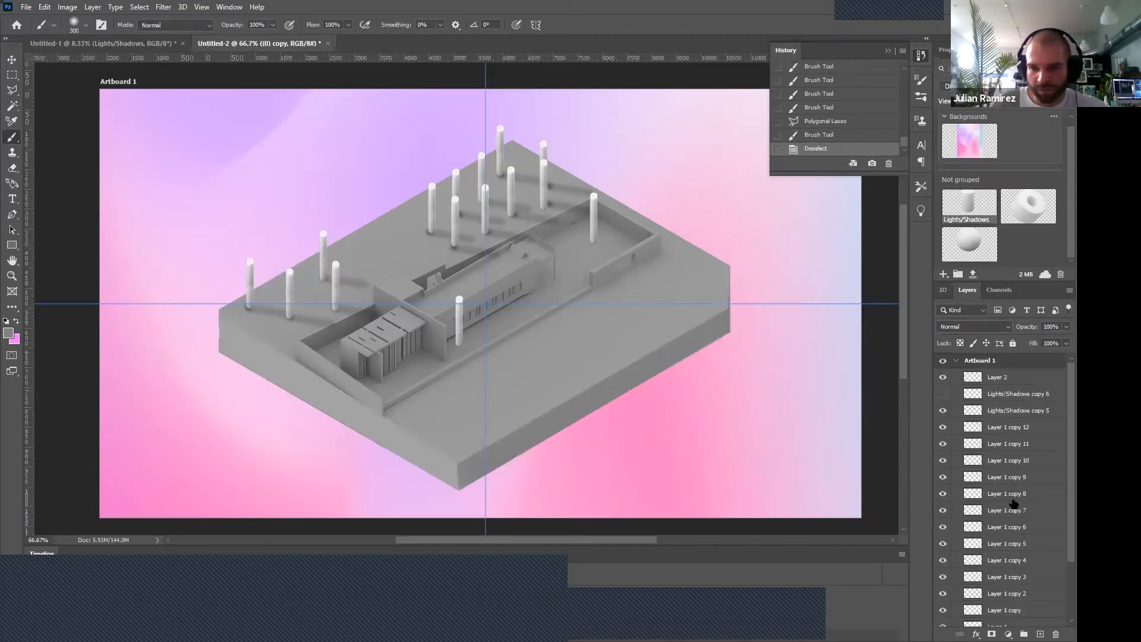
pyautogui.click(1007, 378)
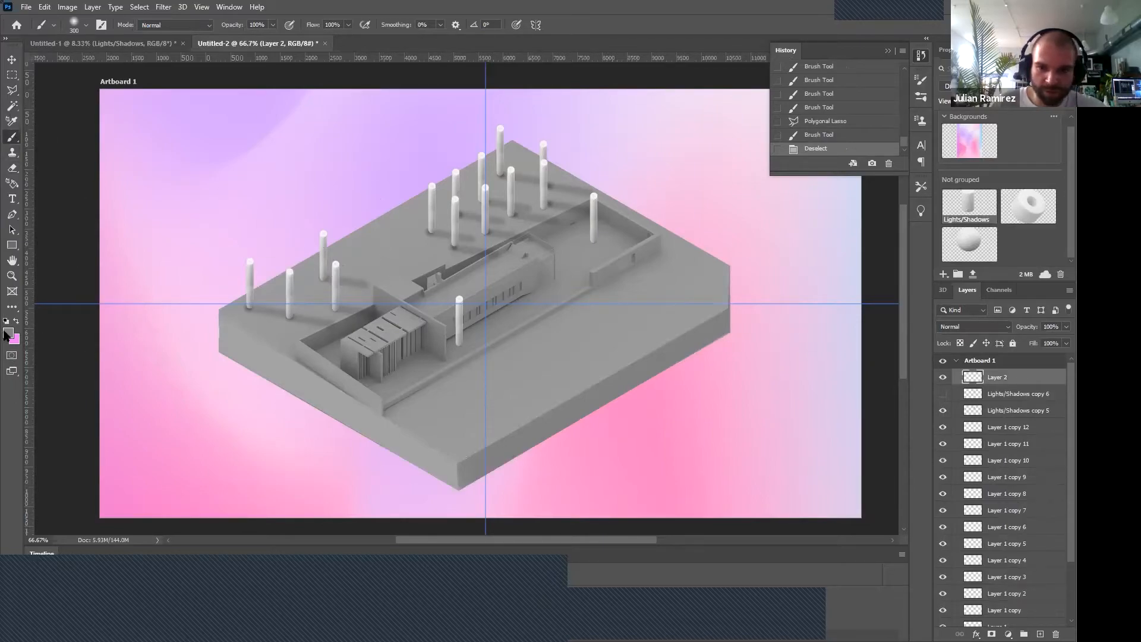
pyautogui.click(8, 333)
pyautogui.click(968, 265)
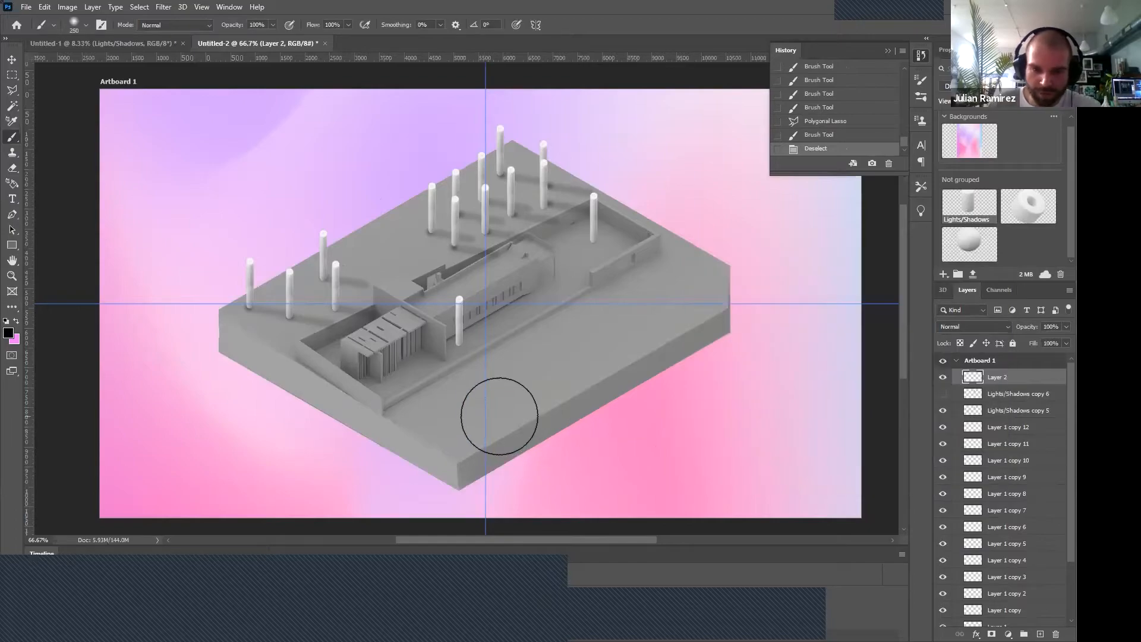
# Shrink the brush to 20 px and set its hardness to 100%.
pyautogui.press('[')
pyautogui.press('[')
pyautogui.press('[')
pyautogui.press('[')
pyautogui.press('[')
pyautogui.press('[')
pyautogui.press('[')
pyautogui.press('[')
pyautogui.press('[')
pyautogui.press('[')
pyautogui.press('[')
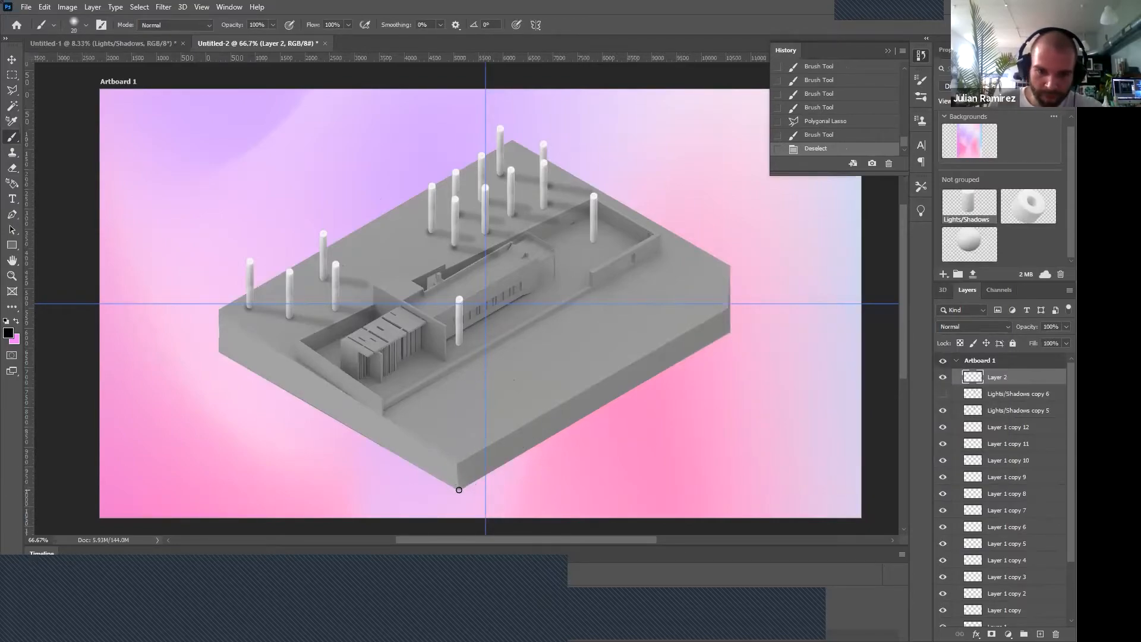
pyautogui.click(459, 490)
pyautogui.hotkey('ctrl', 'z')
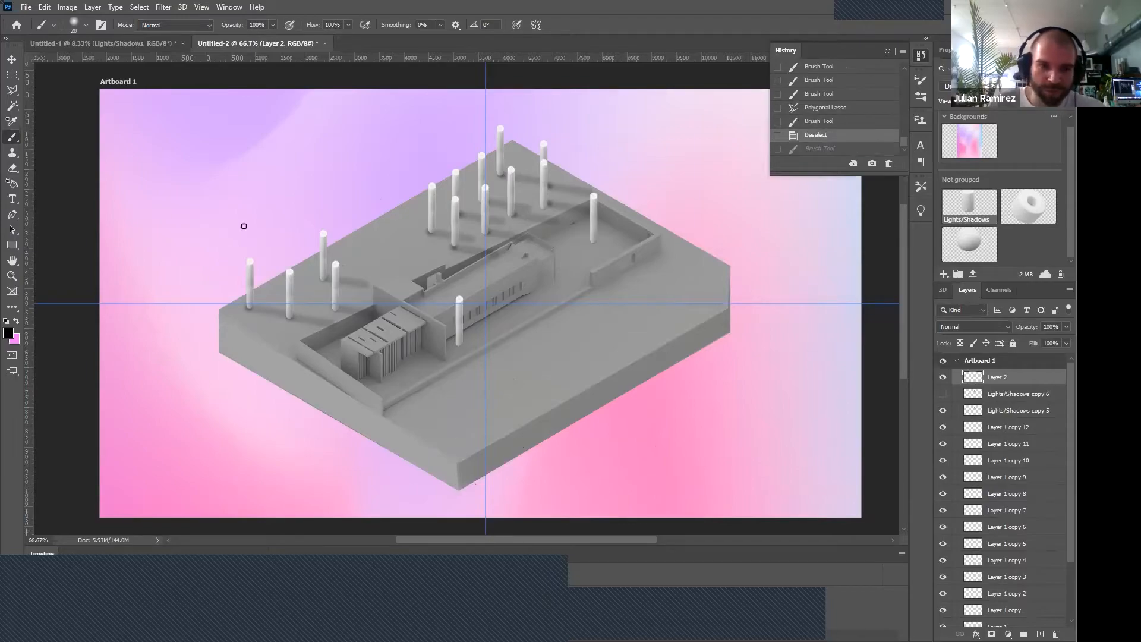
pyautogui.click(86, 25)
pyautogui.moveTo(76, 87); pyautogui.dragTo(180, 106)
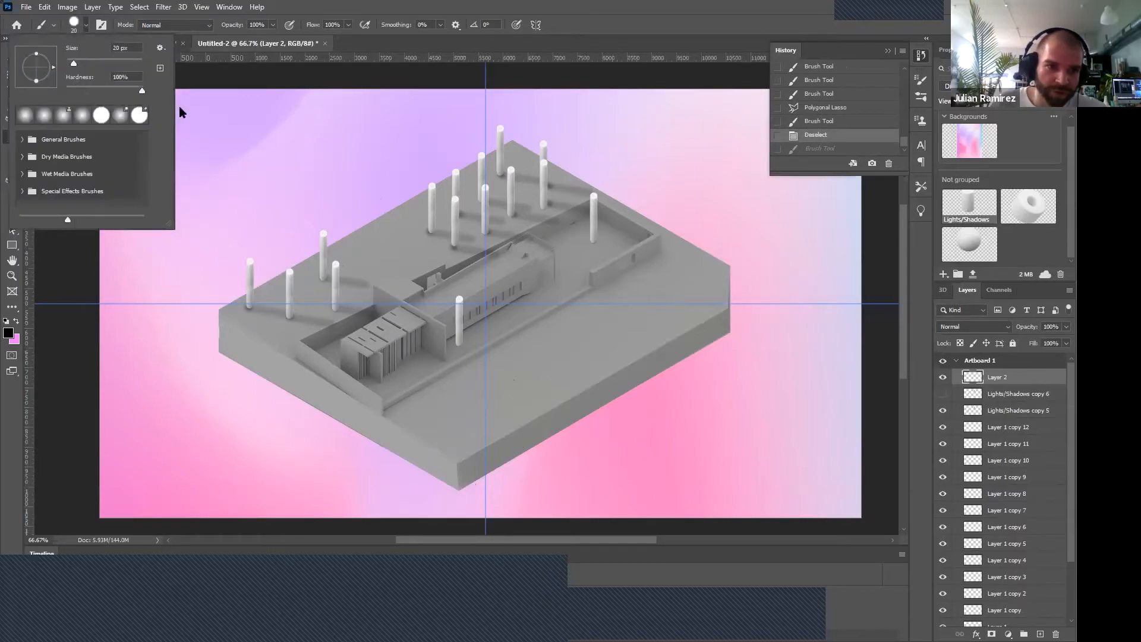
# Paint a black outline from the base's front corner along its lower left edge, up the left corner and around the leftmost column.
pyautogui.click(458, 492)
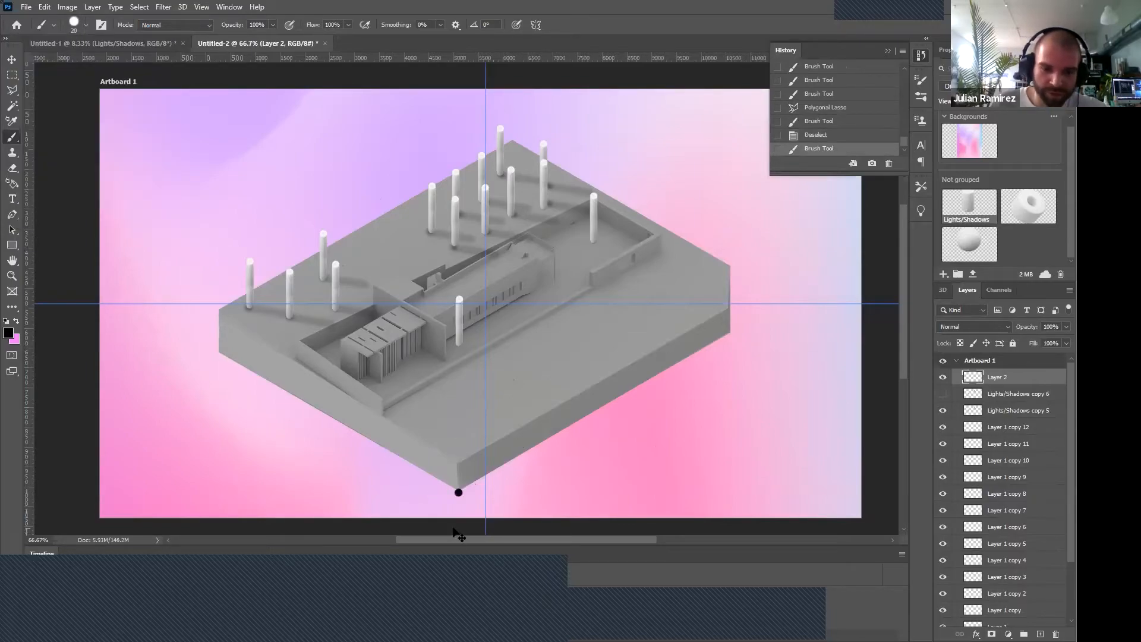
pyautogui.click(457, 488)
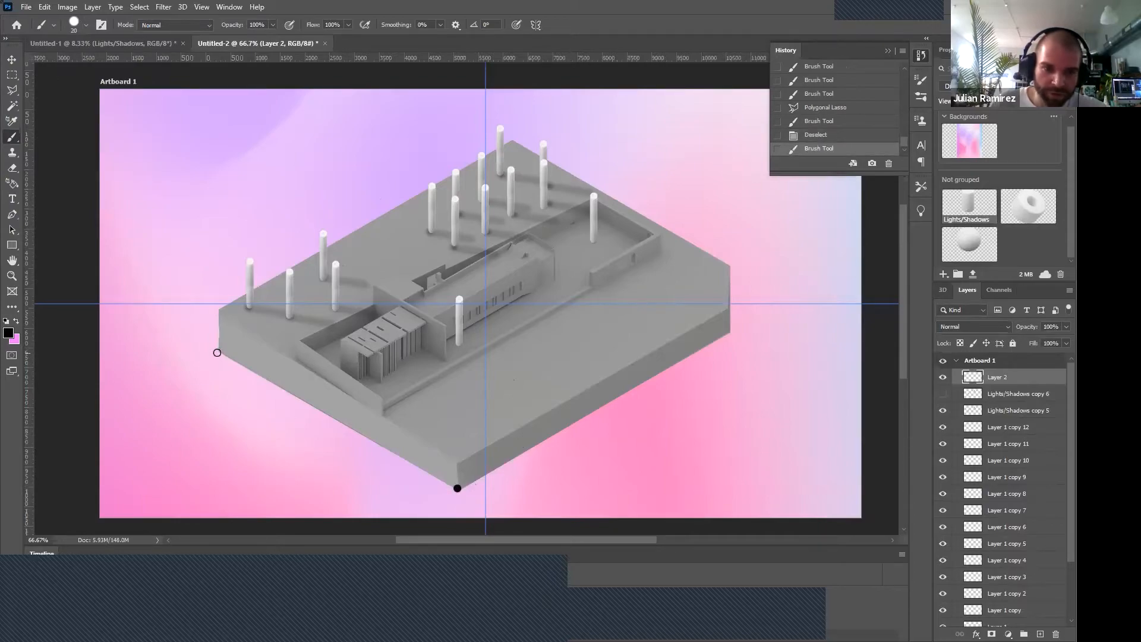
pyautogui.keyDown('shift'); pyautogui.click(220, 348); pyautogui.keyUp('shift')
pyautogui.keyDown('shift'); pyautogui.click(219, 308); pyautogui.keyUp('shift')
pyautogui.keyDown('shift'); pyautogui.click(244, 294); pyautogui.keyUp('shift')
pyautogui.keyDown('shift'); pyautogui.click(247, 259); pyautogui.keyUp('shift')
pyautogui.keyDown('shift'); pyautogui.click(251, 257); pyautogui.keyUp('shift')
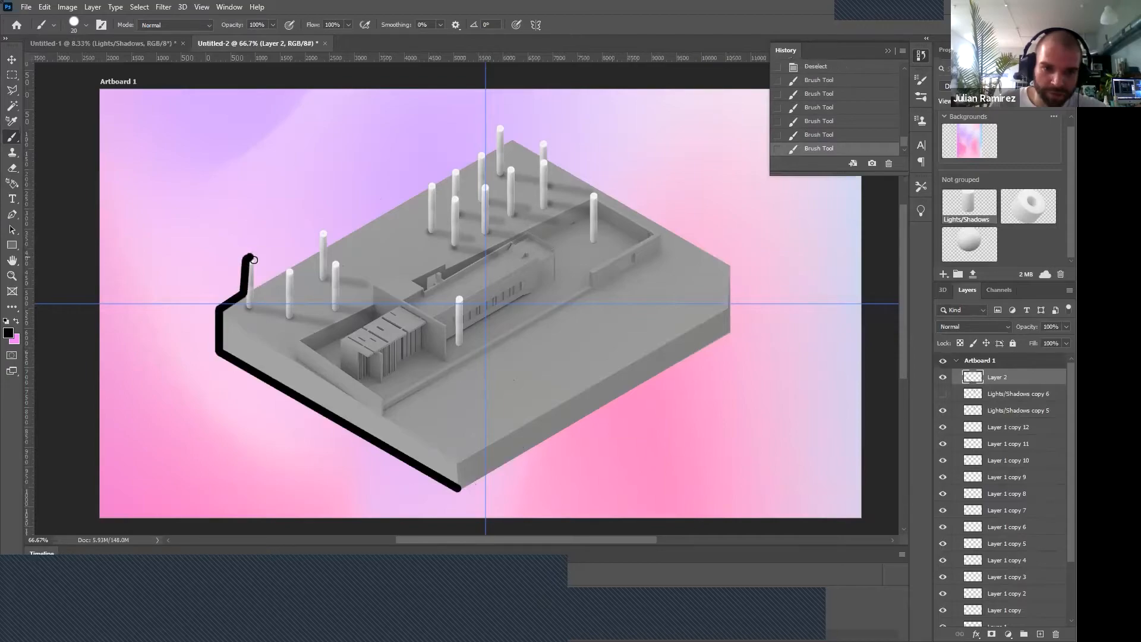
pyautogui.keyDown('shift'); pyautogui.click(255, 265); pyautogui.keyUp('shift')
pyautogui.keyDown('shift'); pyautogui.click(253, 288); pyautogui.keyUp('shift')
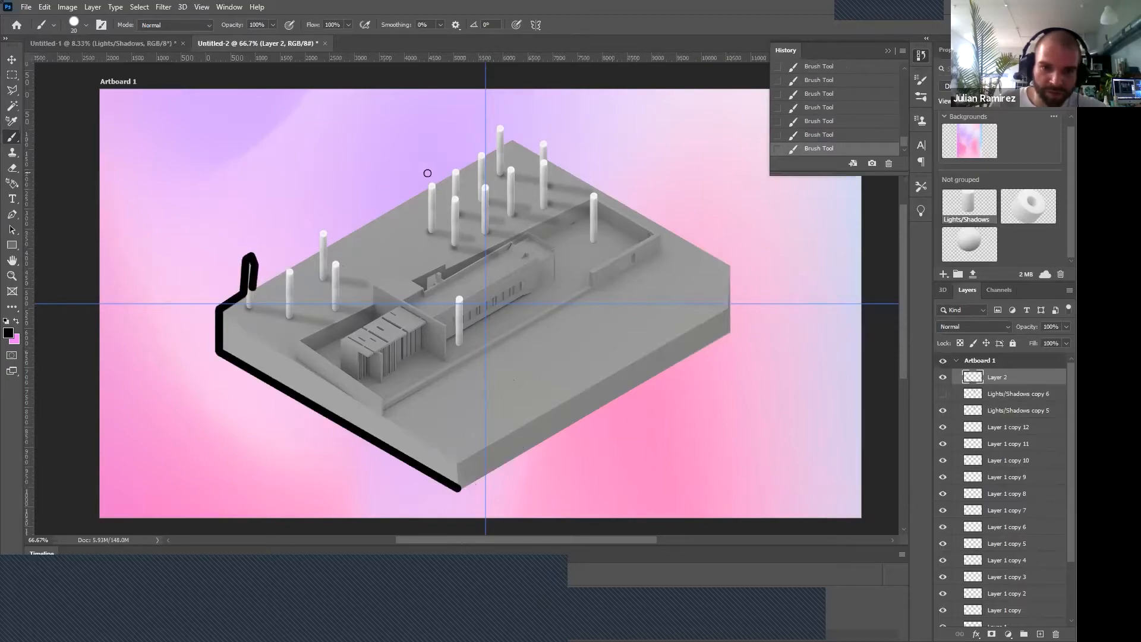
# Continue the black outline along the base's rear left edge and around the protruding columns, past the rear corner.
pyautogui.keyDown('shift'); pyautogui.click(318, 251); pyautogui.keyUp('shift')
pyautogui.keyDown('shift'); pyautogui.click(320, 230); pyautogui.keyUp('shift')
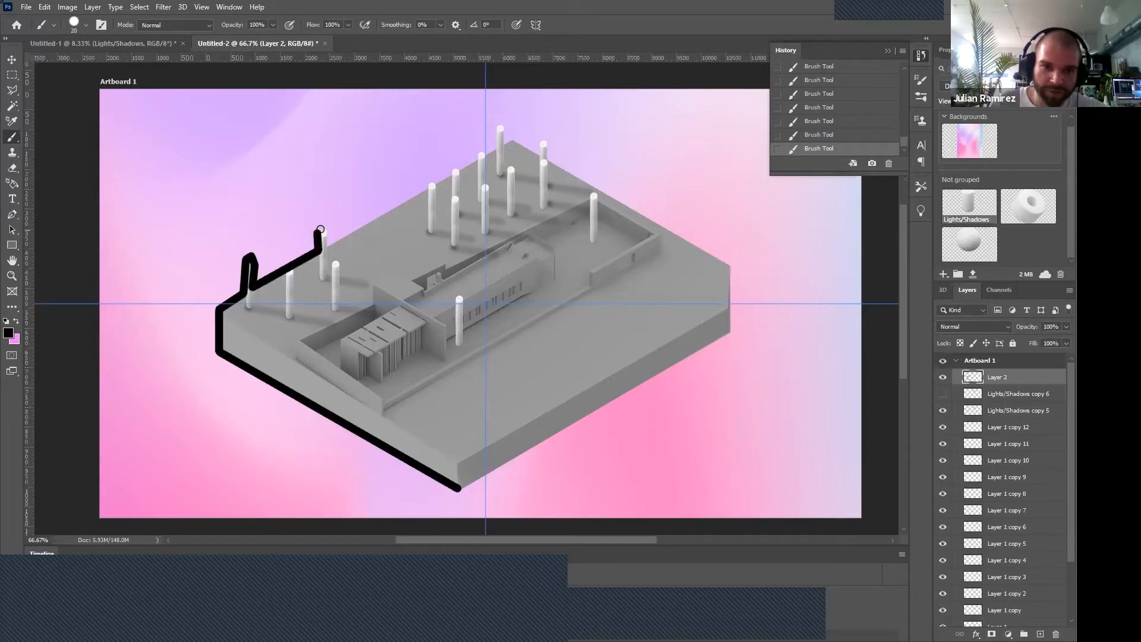
pyautogui.click(328, 244)
pyautogui.keyDown('shift'); pyautogui.click(424, 185); pyautogui.keyUp('shift')
pyautogui.moveTo(426, 184)
pyautogui.mouseDown()
pyautogui.moveTo(488, 148)
pyautogui.moveTo(500, 119)
pyautogui.moveTo(507, 141)
pyautogui.moveTo(539, 151)
pyautogui.moveTo(544, 141)
pyautogui.moveTo(547, 160)
pyautogui.mouseUp()
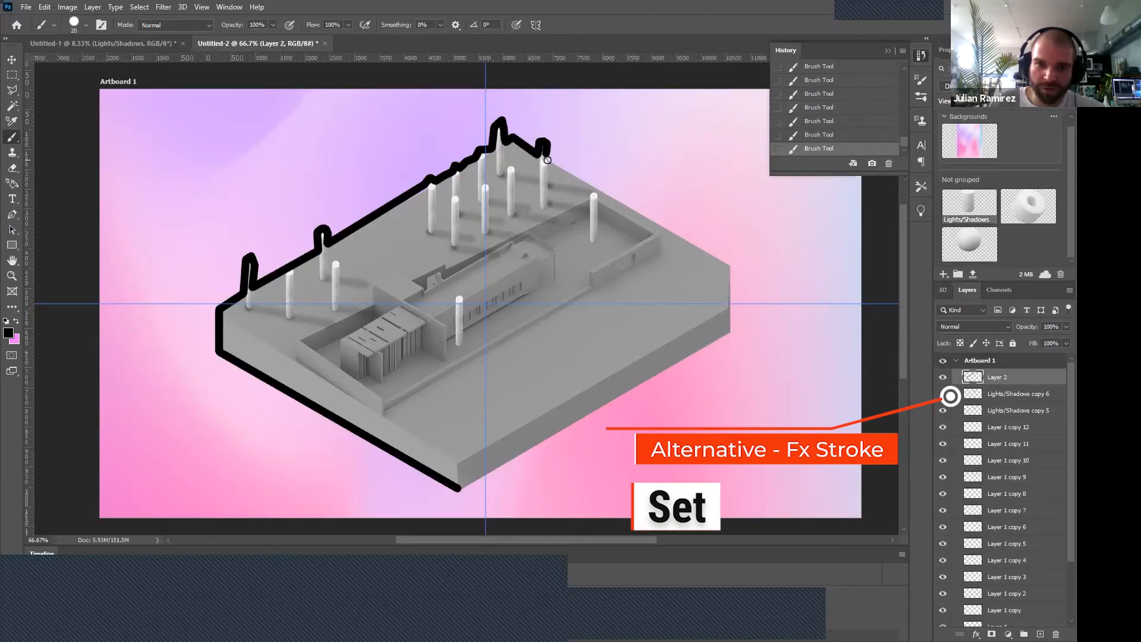
# Close the black outline with straight strokes along the rear right edge, down the right corner and back to the front corner.
pyautogui.keyDown('shift'); pyautogui.click(733, 263); pyautogui.keyUp('shift')
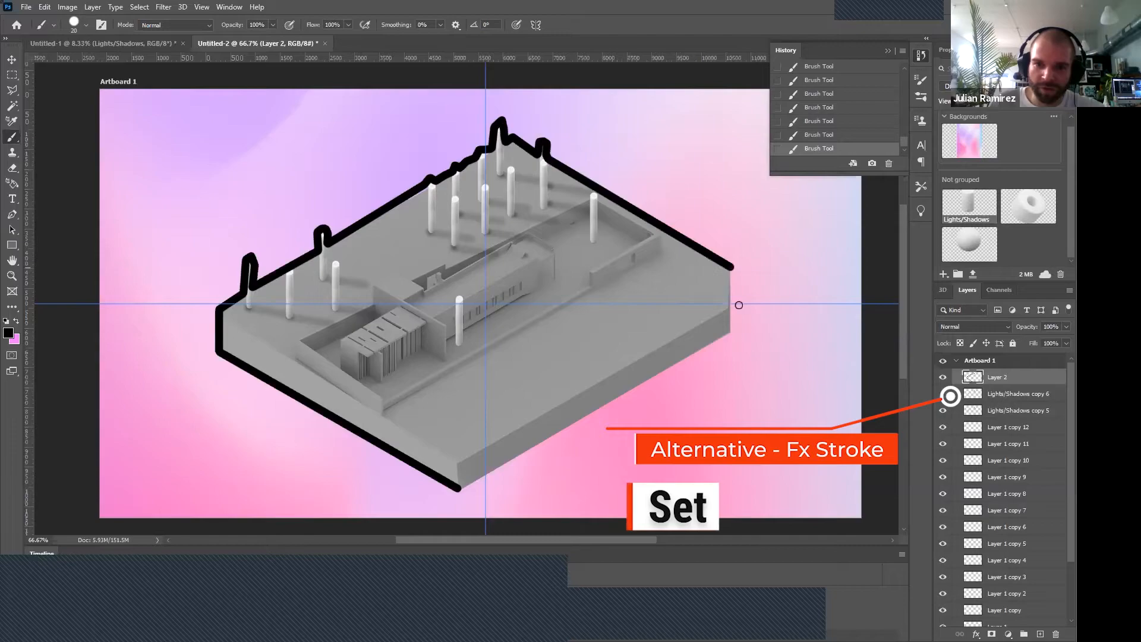
pyautogui.keyDown('shift'); pyautogui.click(732, 332); pyautogui.keyUp('shift')
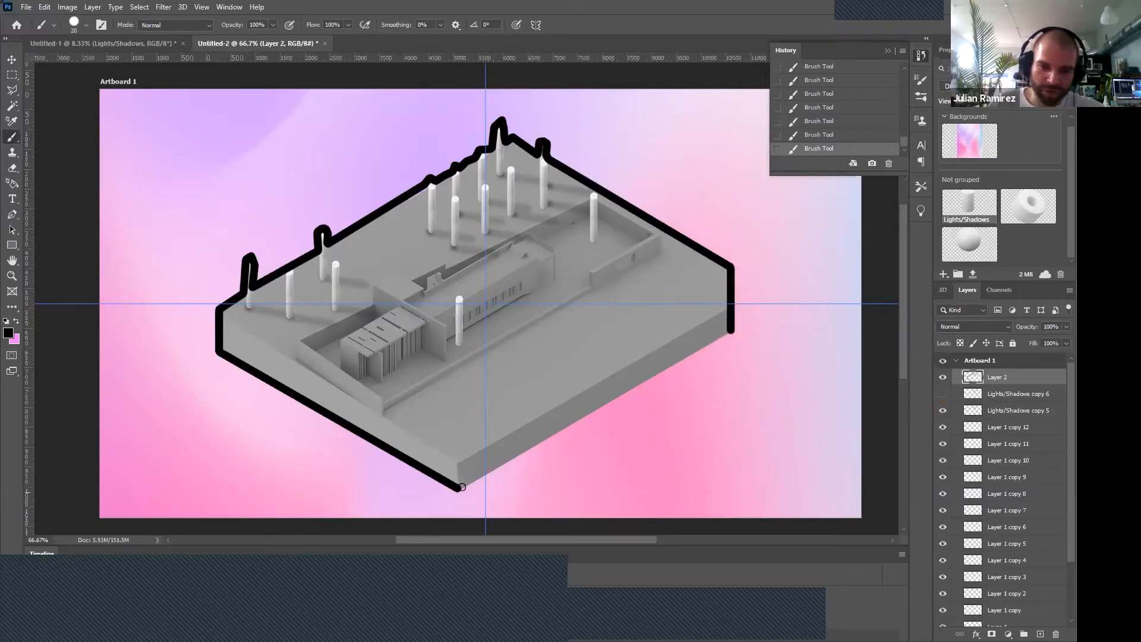
pyautogui.keyDown('shift'); pyautogui.click(459, 488); pyautogui.keyUp('shift')
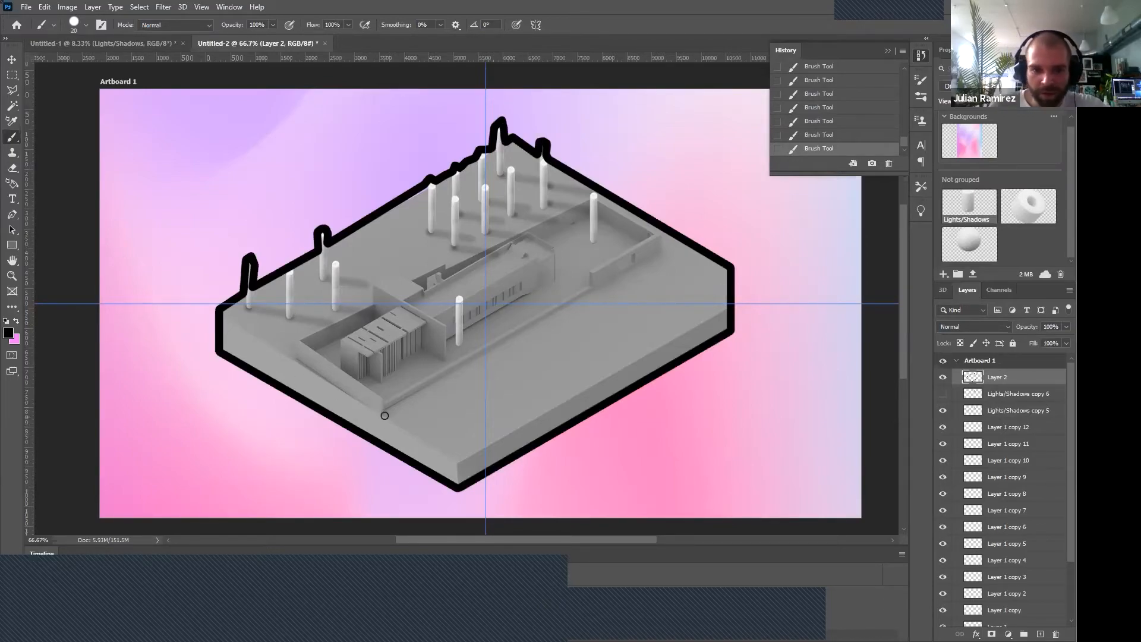
# Reduce the brush size by two increments and set the brush colour to white.
pyautogui.press('[')
pyautogui.press('[')
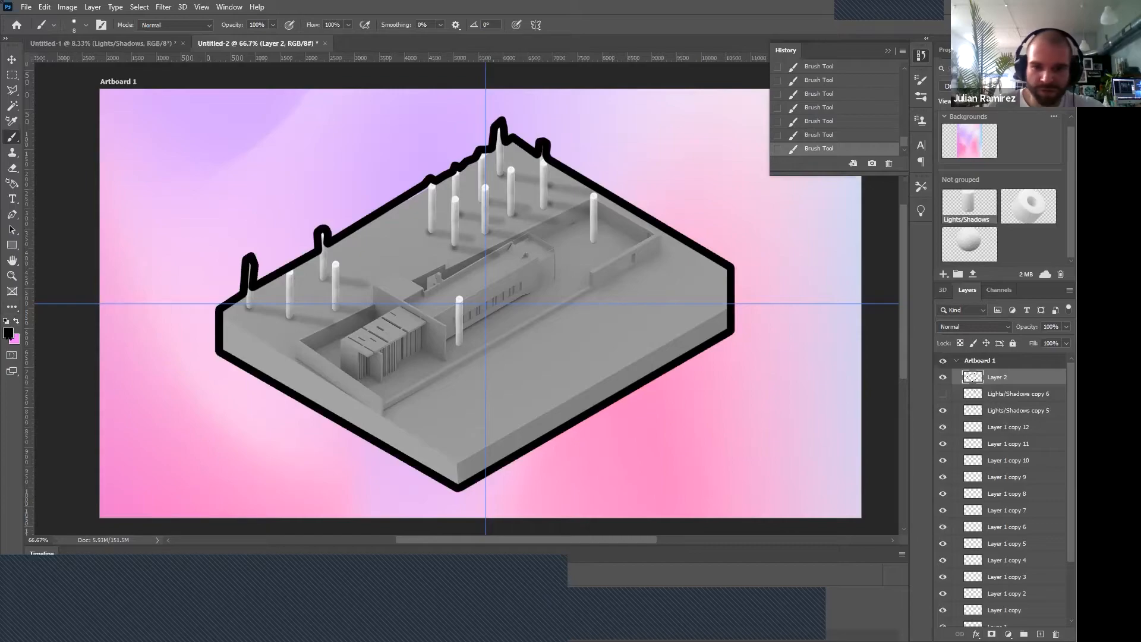
pyautogui.click(9, 333)
pyautogui.click(703, 264)
pyautogui.click(963, 269)
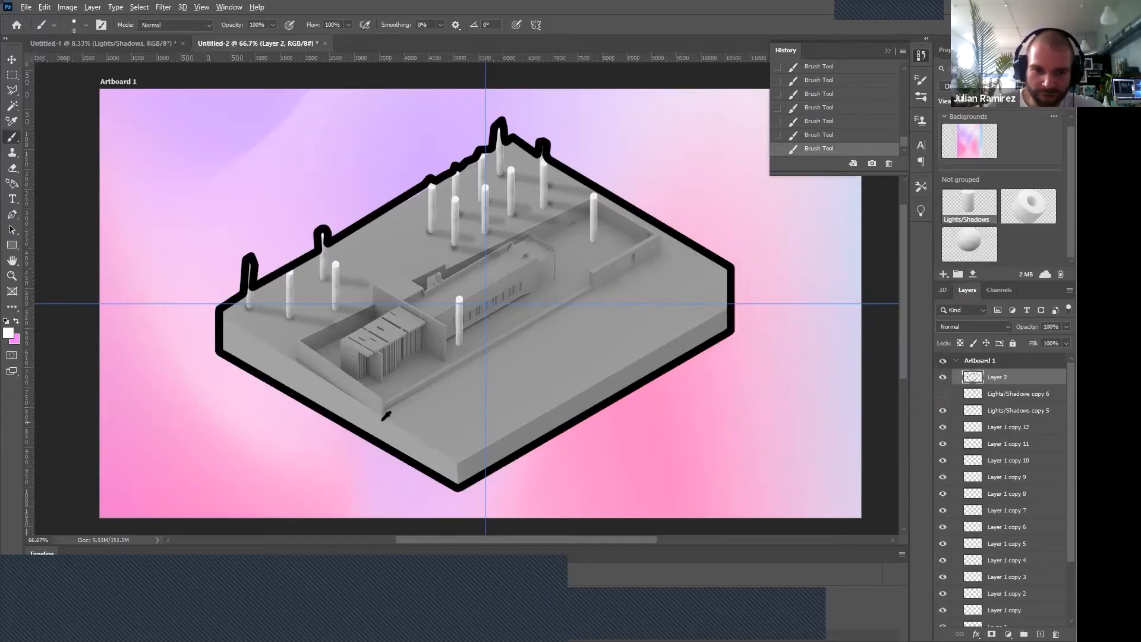
# Trace a closed white outline of straight strokes around the building's outer perimeter walls.
pyautogui.keyDown('shift'); pyautogui.click(298, 361); pyautogui.keyUp('shift')
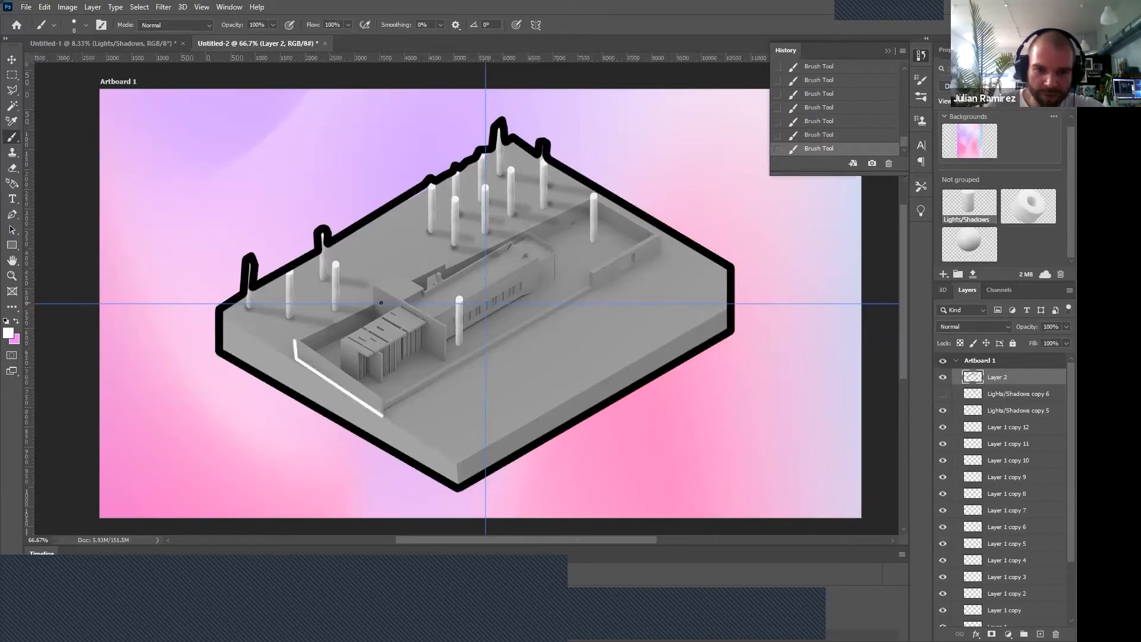
pyautogui.keyDown('shift'); pyautogui.click(372, 303); pyautogui.keyUp('shift')
pyautogui.keyDown('shift'); pyautogui.click(395, 274); pyautogui.keyUp('shift')
pyautogui.keyDown('shift'); pyautogui.click(446, 263); pyautogui.keyUp('shift')
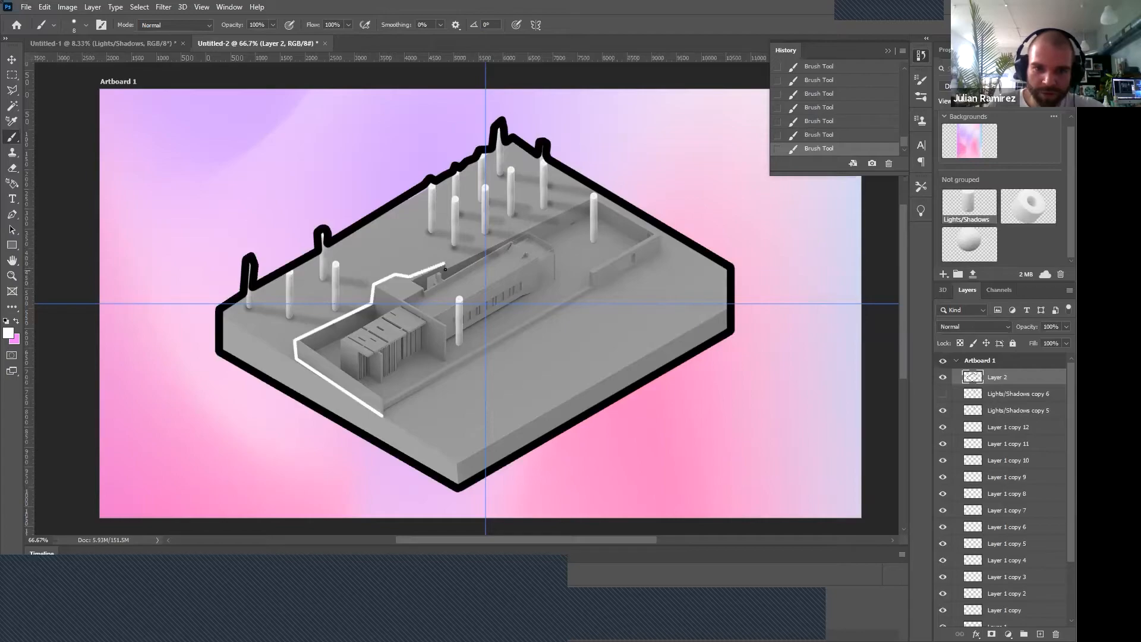
pyautogui.keyDown('shift'); pyautogui.click(591, 193); pyautogui.keyUp('shift')
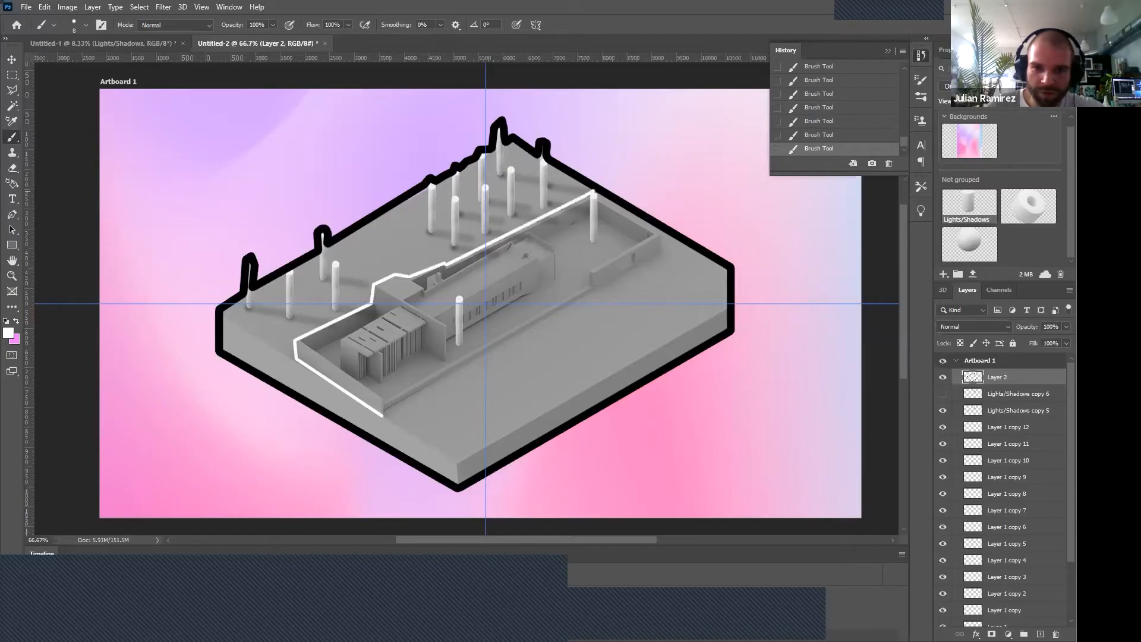
pyautogui.keyDown('shift'); pyautogui.click(660, 230); pyautogui.keyUp('shift')
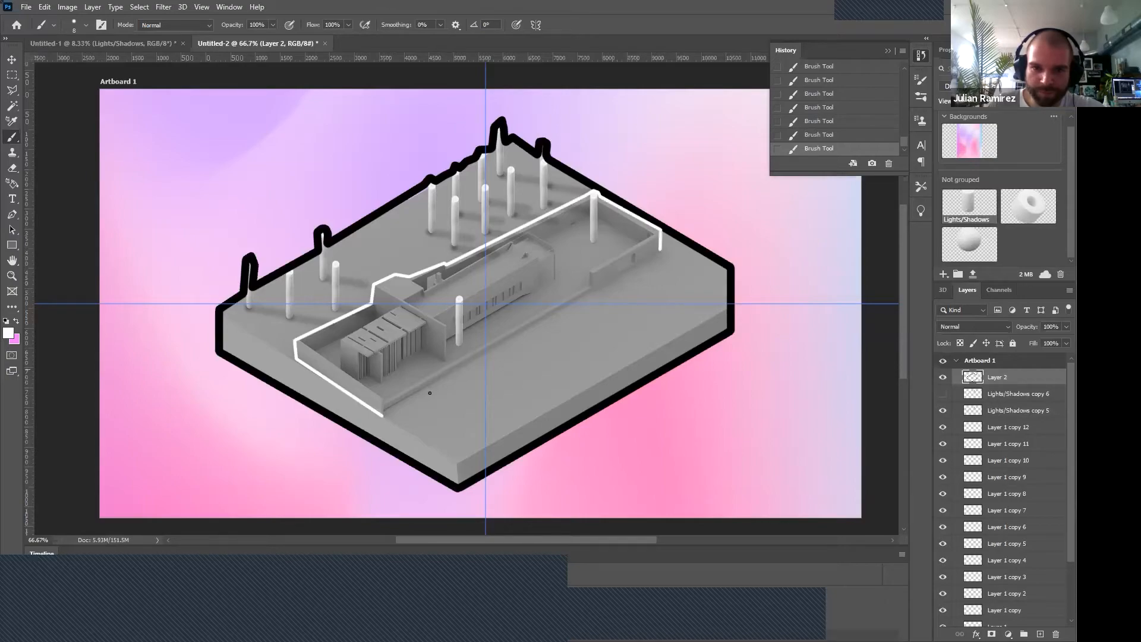
pyautogui.keyDown('shift'); pyautogui.click(383, 416); pyautogui.keyUp('shift')
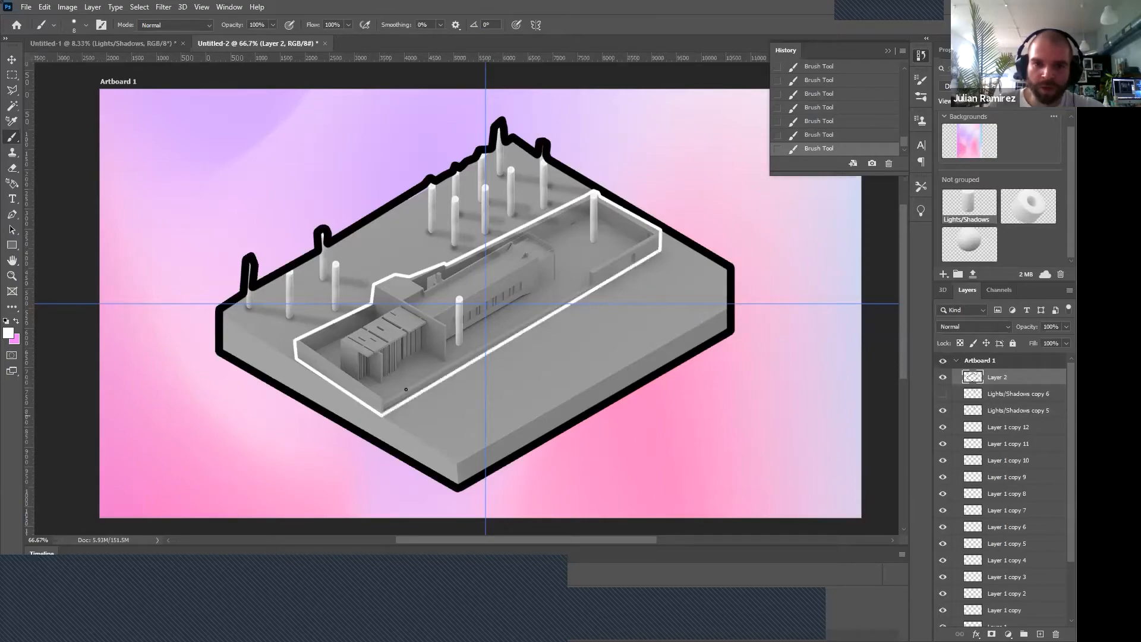
# Add a new empty layer directly above Layer 2.
pyautogui.press('v')
pyautogui.click(82, 139)
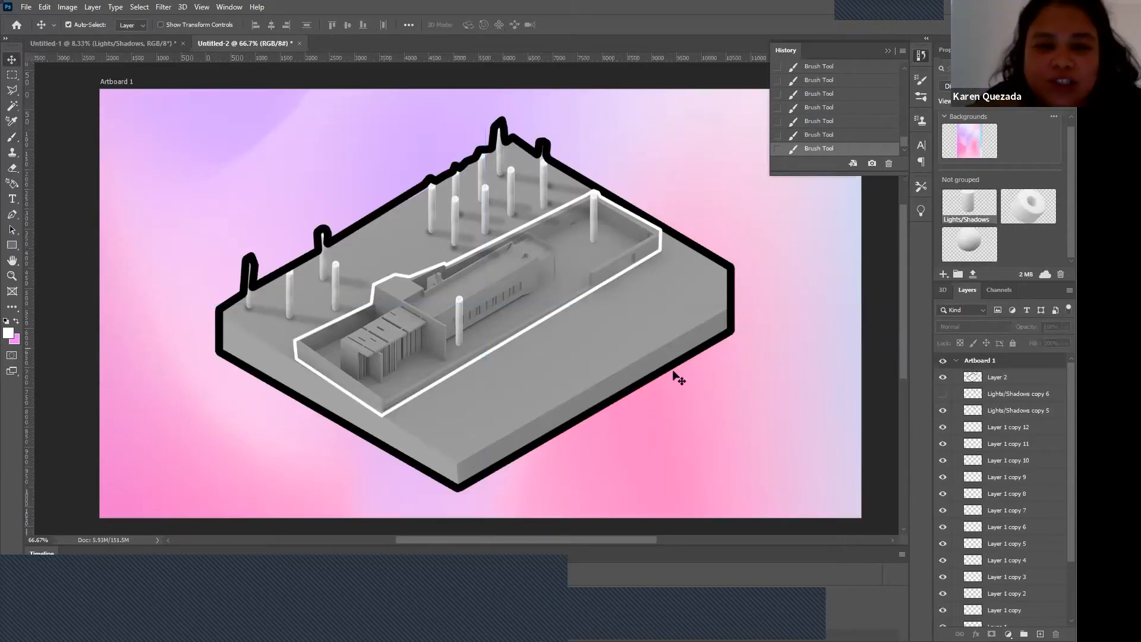
pyautogui.click(1019, 381)
pyautogui.click(1040, 634)
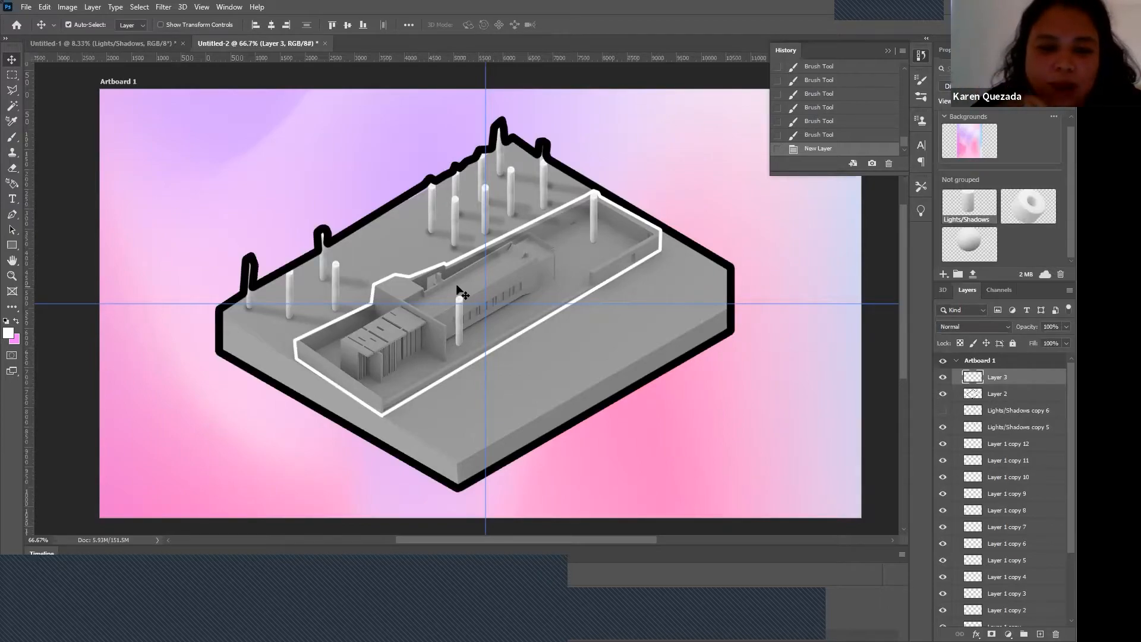
# Try to trace white straight strokes along the inner partition wall's top edge and around the adjoining recessed roof.
pyautogui.scroll(5, 457, 289)
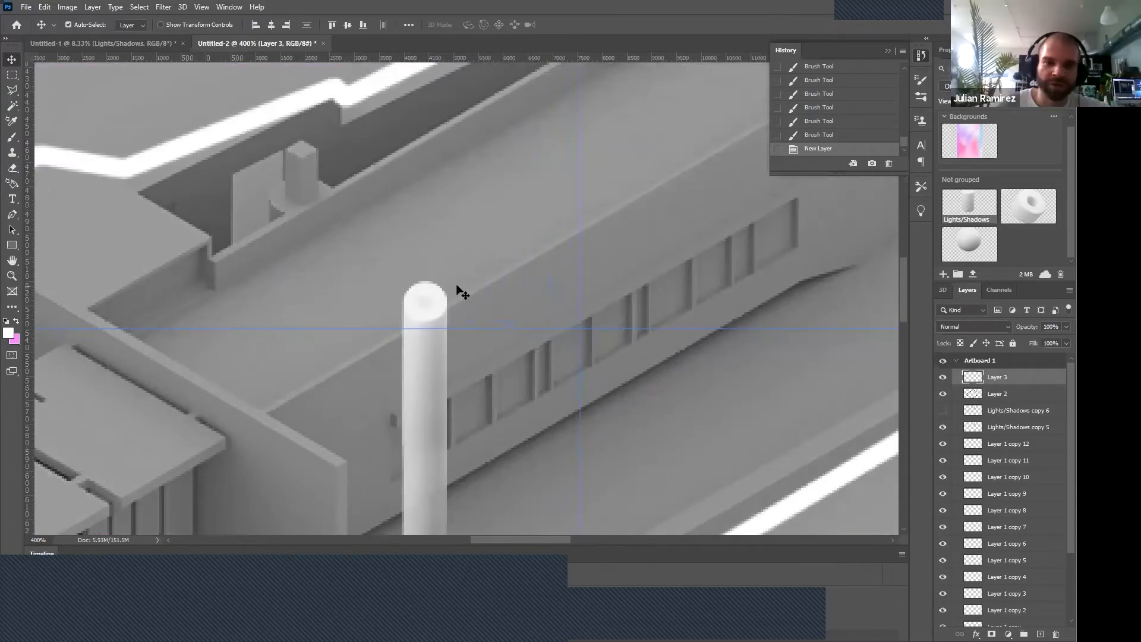
pyautogui.scroll(-3, 441, 297)
pyautogui.hscroll(-3, 428, 285)
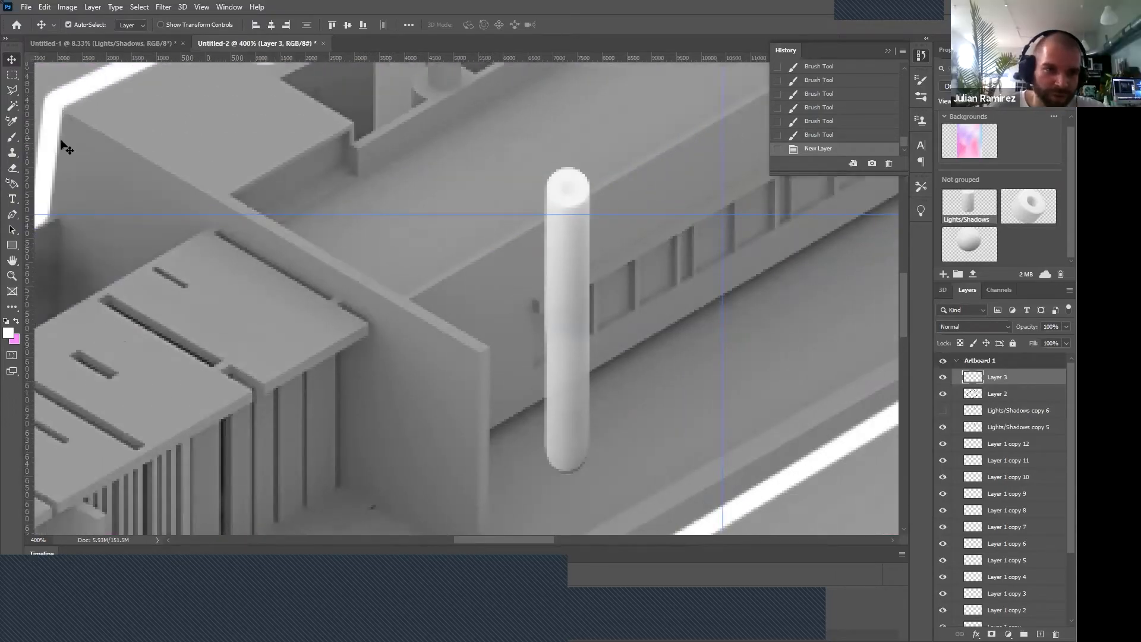
pyautogui.click(11, 137)
pyautogui.click(486, 349)
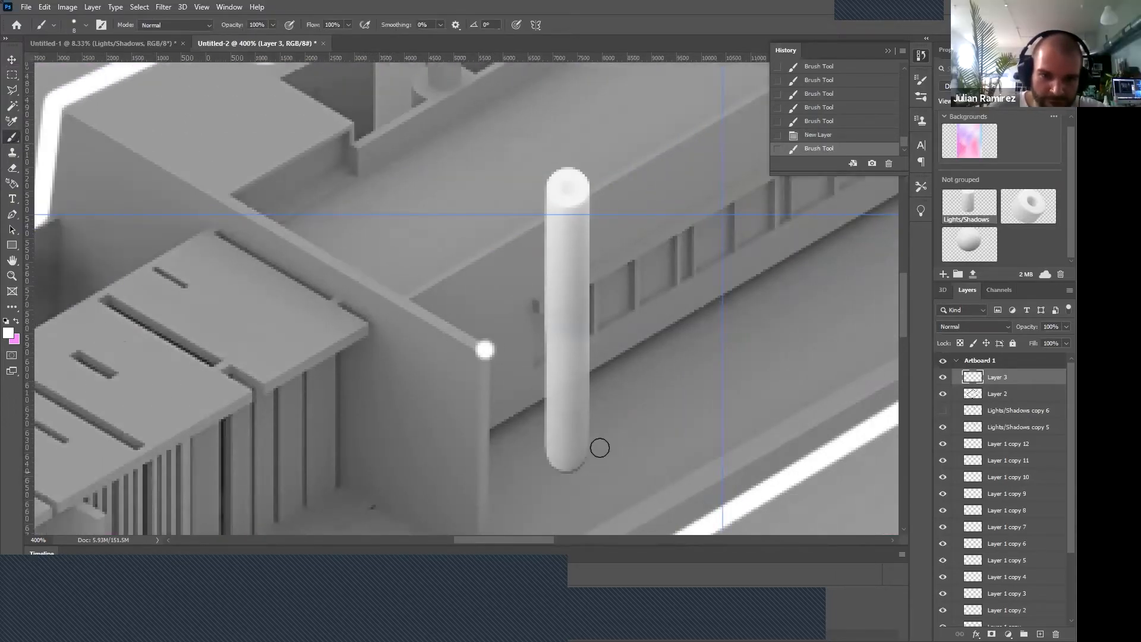
pyautogui.keyDown('shift'); pyautogui.click(410, 302); pyautogui.keyUp('shift')
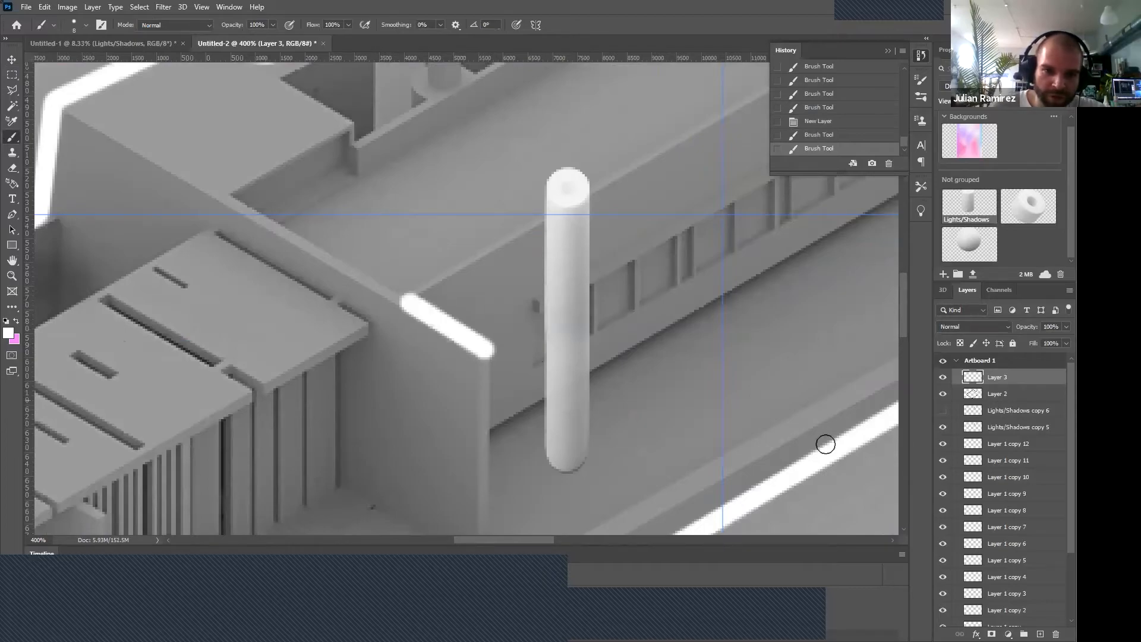
pyautogui.keyDown('shift'); pyautogui.click(548, 225); pyautogui.keyUp('shift')
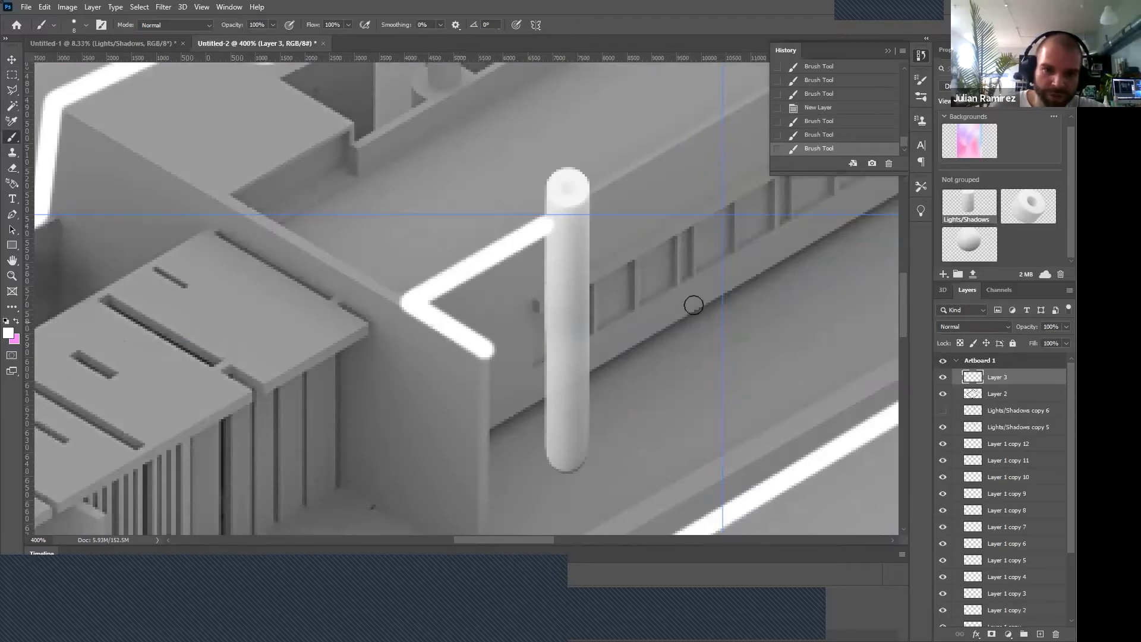
pyautogui.keyDown('shift'); pyautogui.click(351, 142); pyautogui.keyUp('shift')
pyautogui.keyDown('shift'); pyautogui.click(229, 198); pyautogui.keyUp('shift')
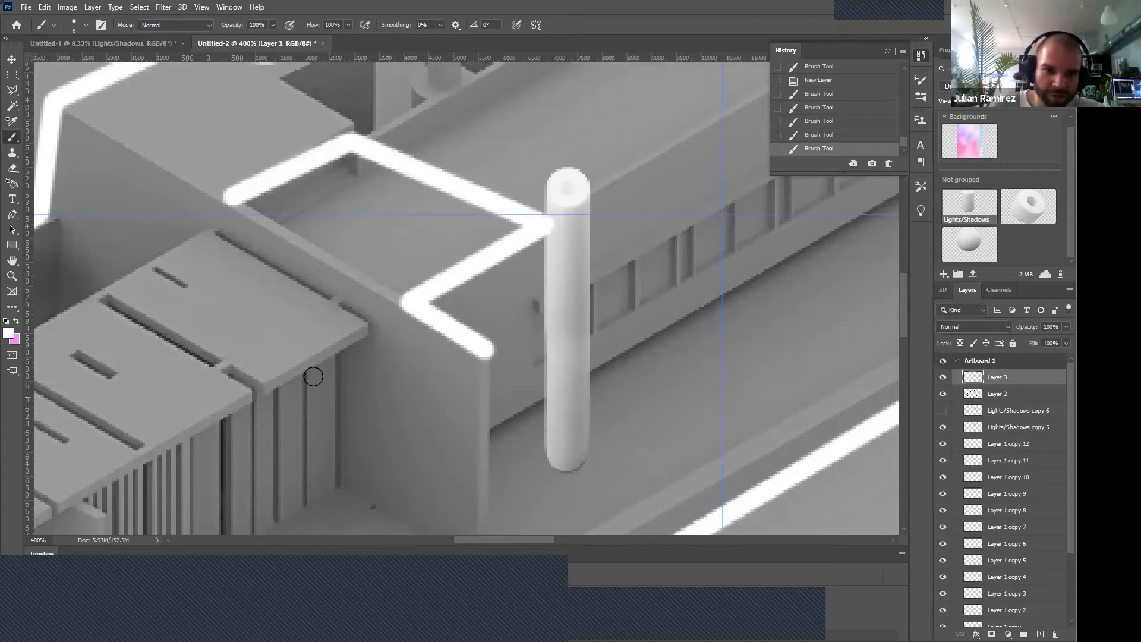
# Try to close the white outline along the slatted volume's roof edge and around the partition wall's front face.
pyautogui.keyDown('shift'); pyautogui.click(210, 236); pyautogui.keyUp('shift')
pyautogui.keyDown('shift'); pyautogui.click(374, 324); pyautogui.keyUp('shift')
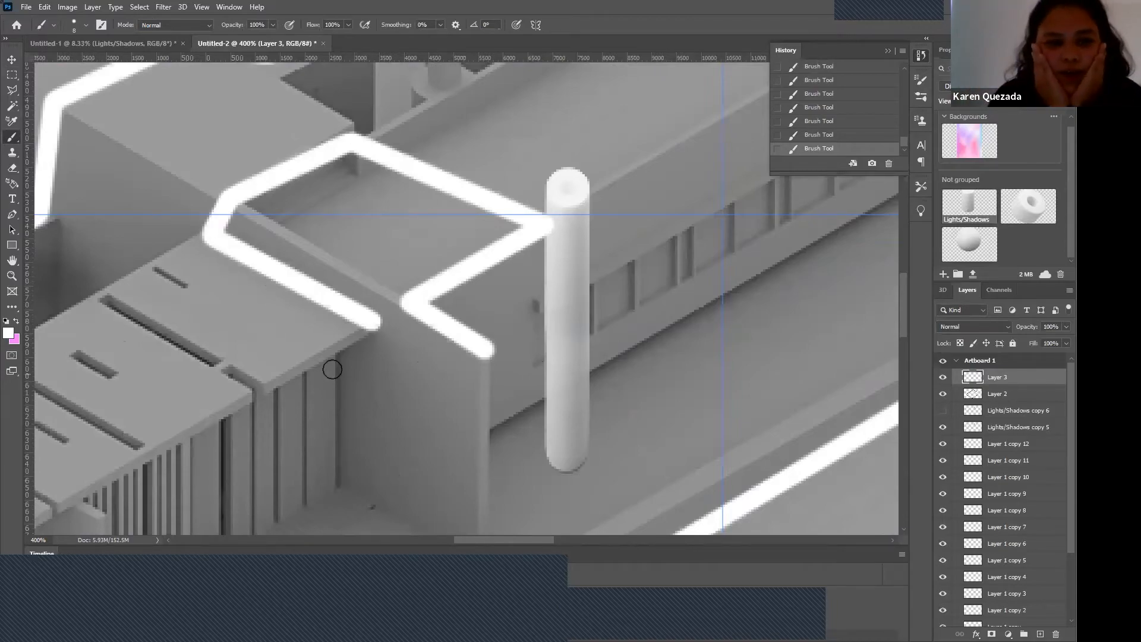
pyautogui.keyDown('shift'); pyautogui.click(333, 364); pyautogui.keyUp('shift')
pyautogui.keyDown('shift'); pyautogui.click(344, 483); pyautogui.keyUp('shift')
pyautogui.scroll(-3, 410, 392)
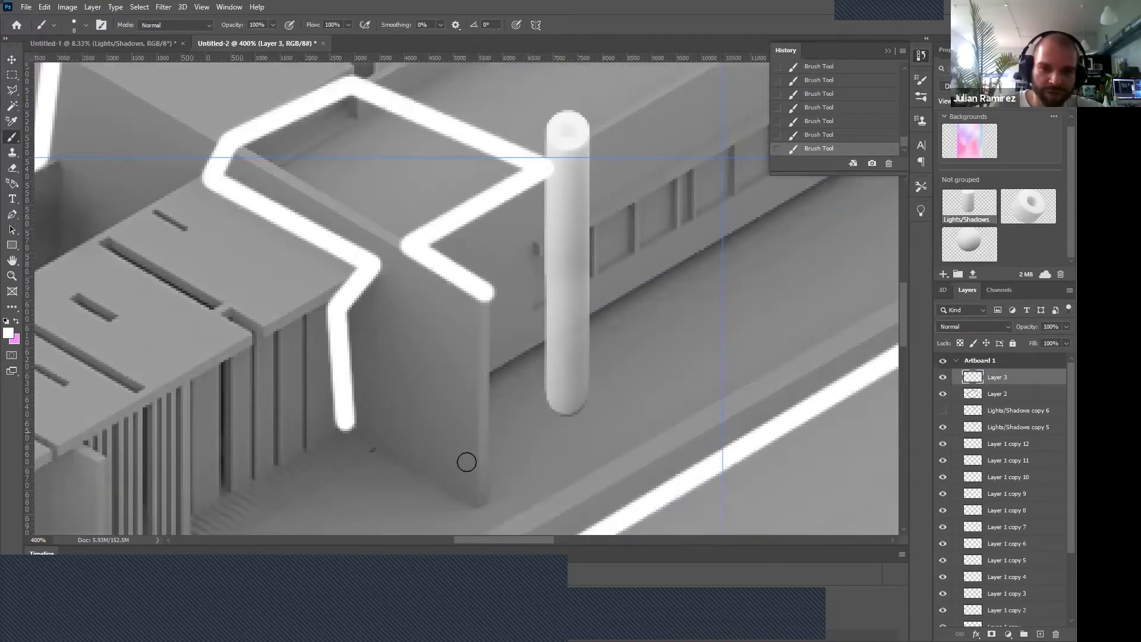
pyautogui.keyDown('shift'); pyautogui.click(476, 496); pyautogui.keyUp('shift')
pyautogui.keyDown('shift'); pyautogui.click(483, 283); pyautogui.keyUp('shift')
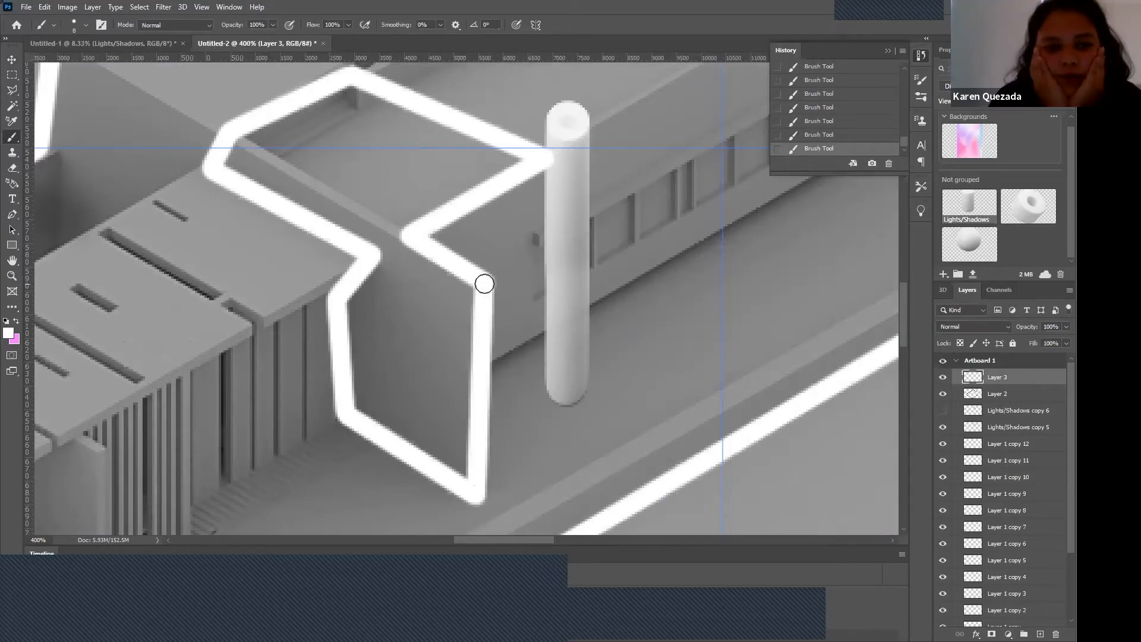
# Undo all the white strokes drawn around the inner partition wall and recessed roof.
pyautogui.hotkey('ctrl', 'z')
pyautogui.hotkey('ctrl', 'z')
pyautogui.hotkey('ctrl', 'z')
pyautogui.hotkey('ctrl', 'z')
pyautogui.hotkey('ctrl', 'z')
pyautogui.hotkey('ctrl', 'z')
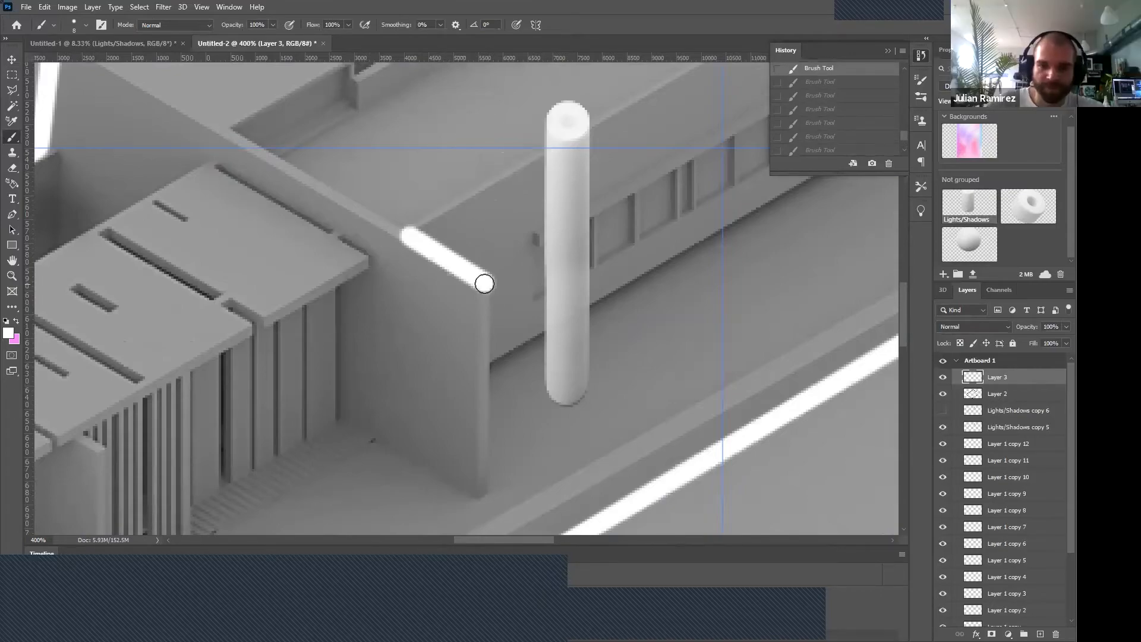
pyautogui.hotkey('ctrl', 'z')
pyautogui.hotkey('ctrl', '-')
pyautogui.hotkey('ctrl', '-')
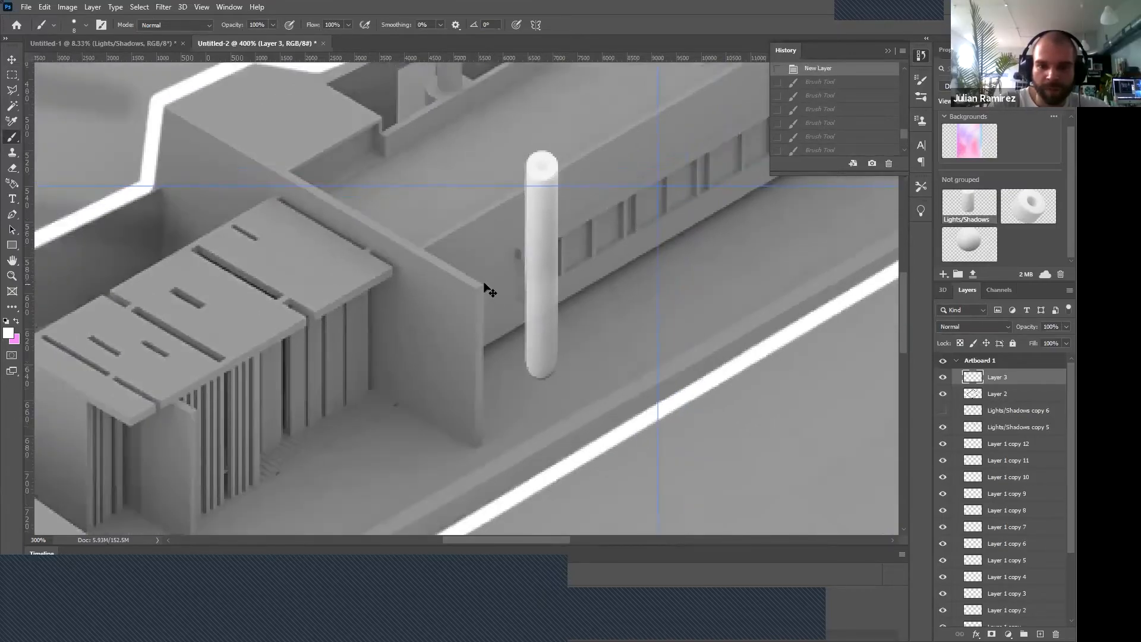
pyautogui.hotkey('ctrl', '-')
pyautogui.hotkey('ctrl', '-')
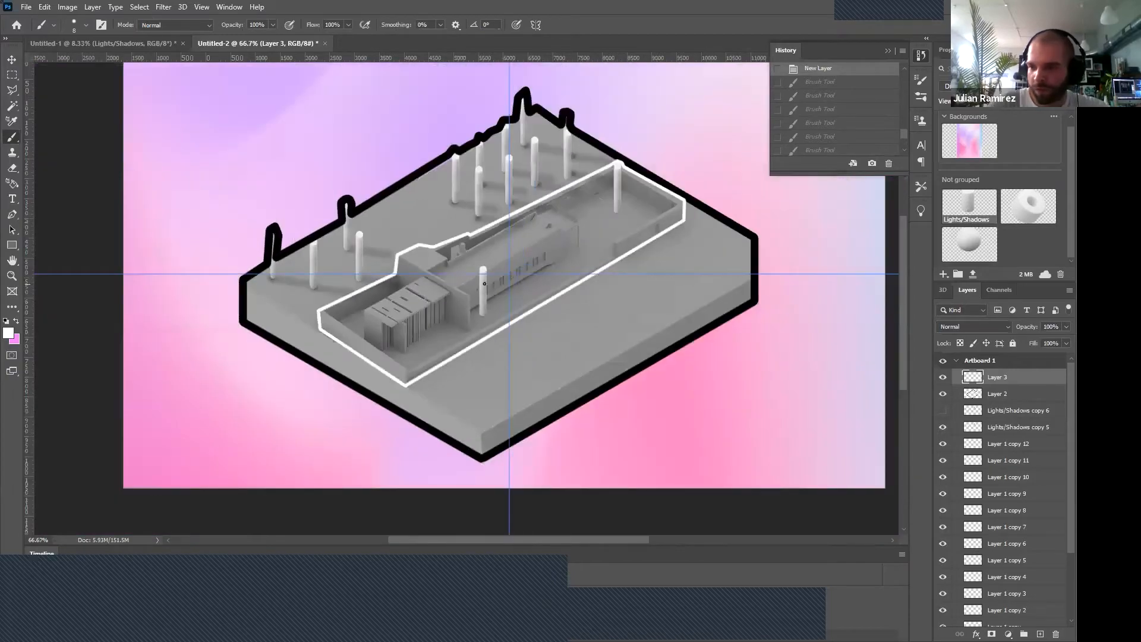
pyautogui.scroll(3, 490, 350)
pyautogui.hscroll(3, 452, 362)
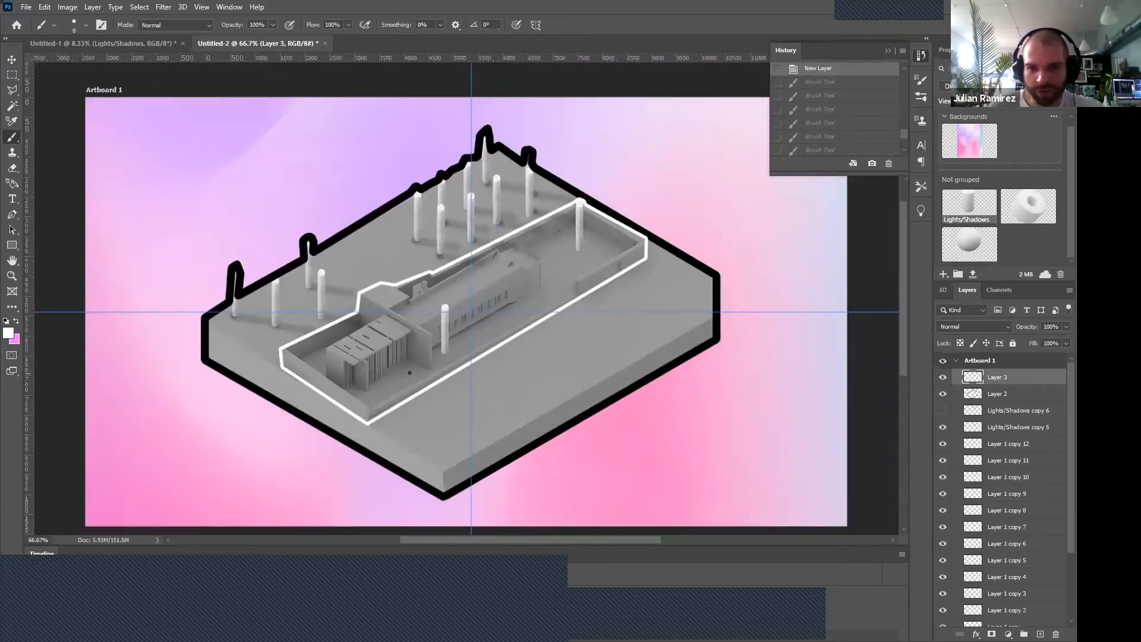
# Add a new layer above Layer 3 and set the brush to 1200 px in lilac sampled from the background.
pyautogui.click(1040, 634)
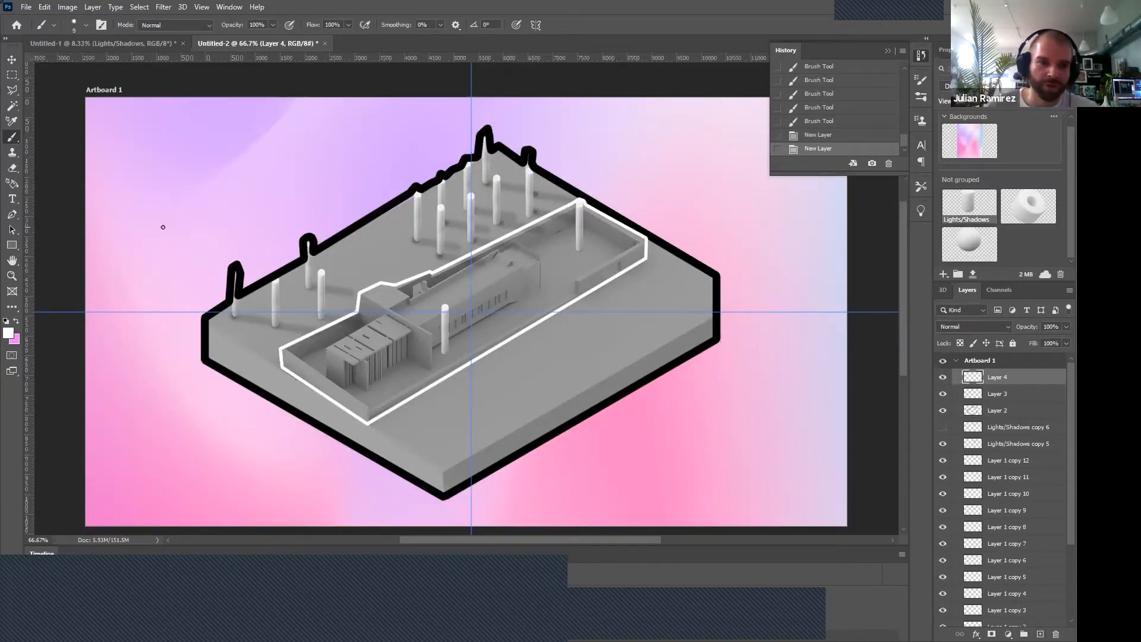
pyautogui.press(']')
pyautogui.press(']')
pyautogui.press(']')
pyautogui.press(']')
pyautogui.press(']')
pyautogui.press(']')
pyautogui.press(']')
pyautogui.press(']')
pyautogui.press(']')
pyautogui.press(']')
pyautogui.press(']')
pyautogui.press(']')
pyautogui.press(']')
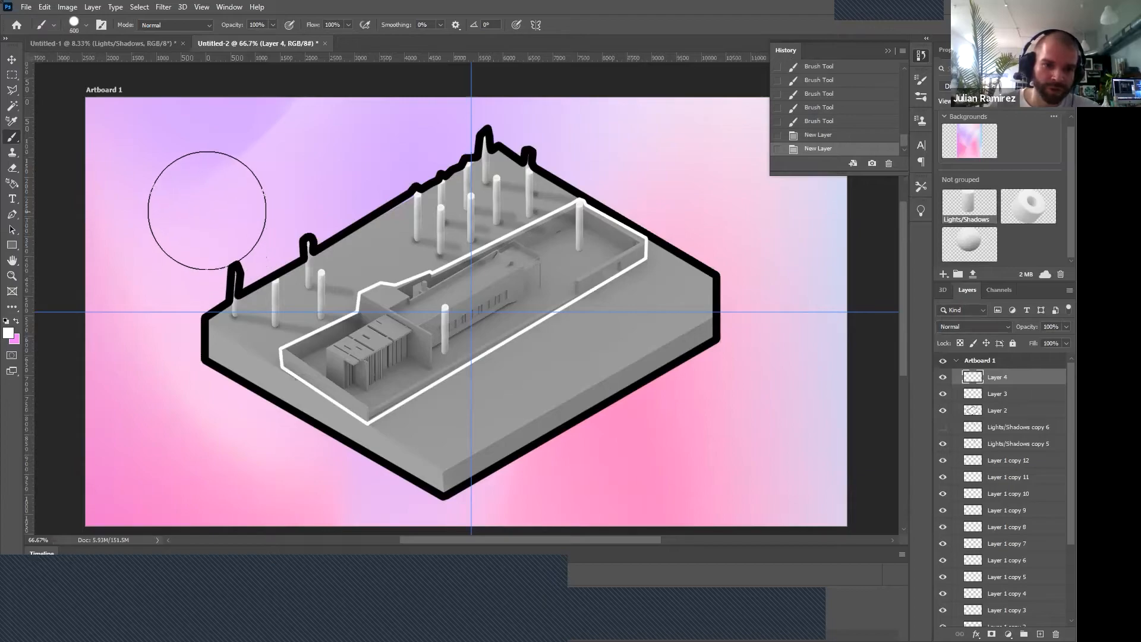
pyautogui.press(']')
pyautogui.press(']')
pyautogui.press(']')
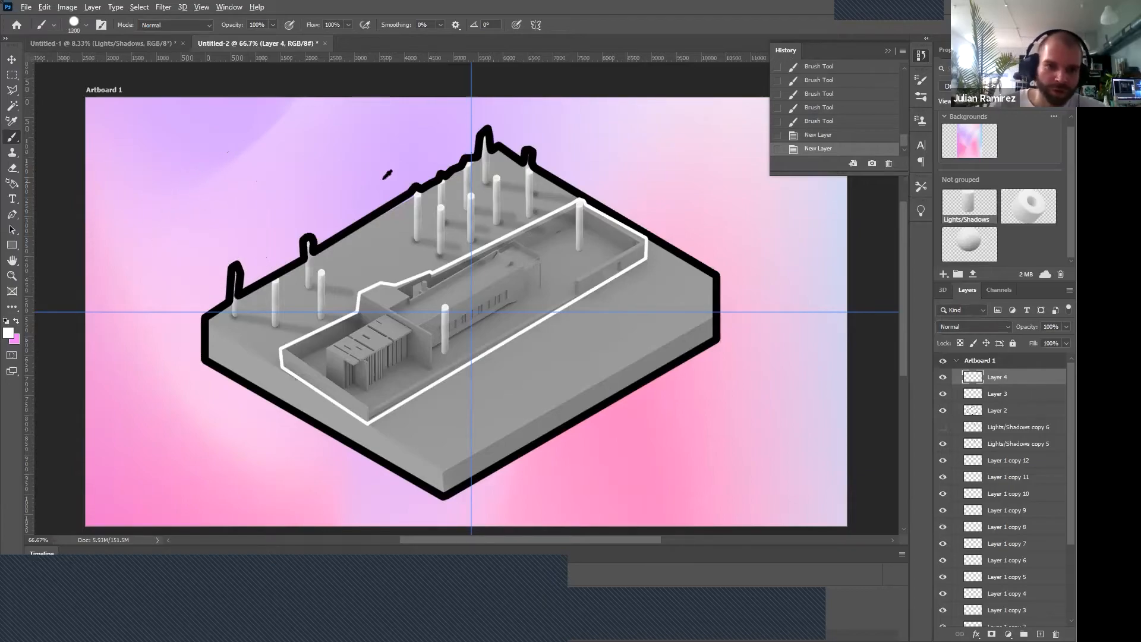
pyautogui.keyDown('alt'); pyautogui.click(417, 167); pyautogui.keyUp('alt')
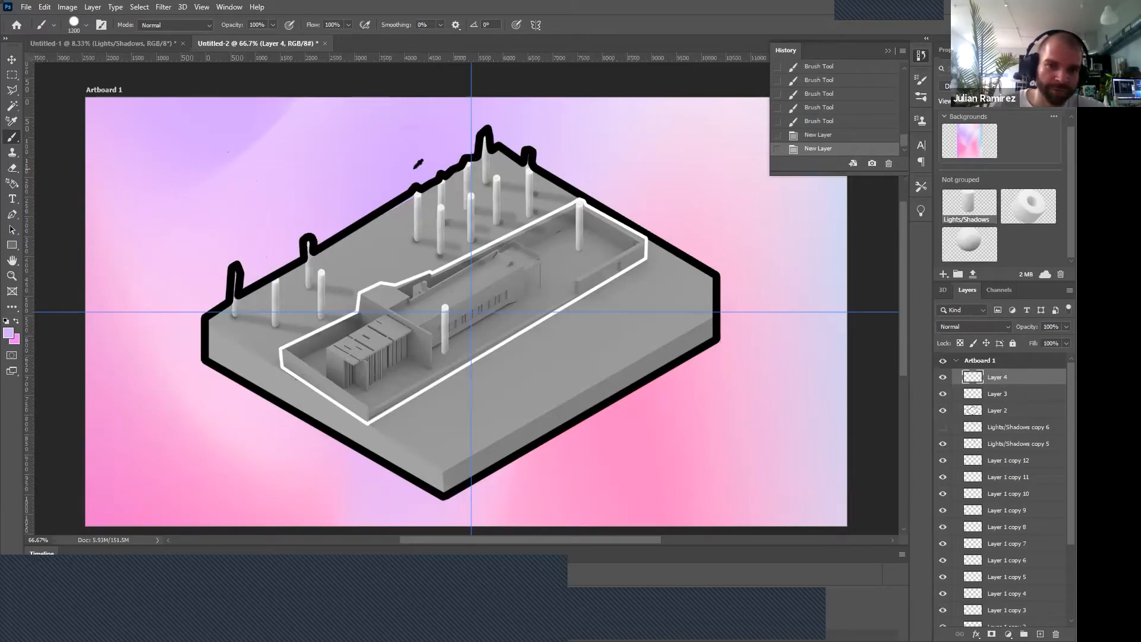
pyautogui.moveTo(328, 165); pyautogui.dragTo(264, 110)
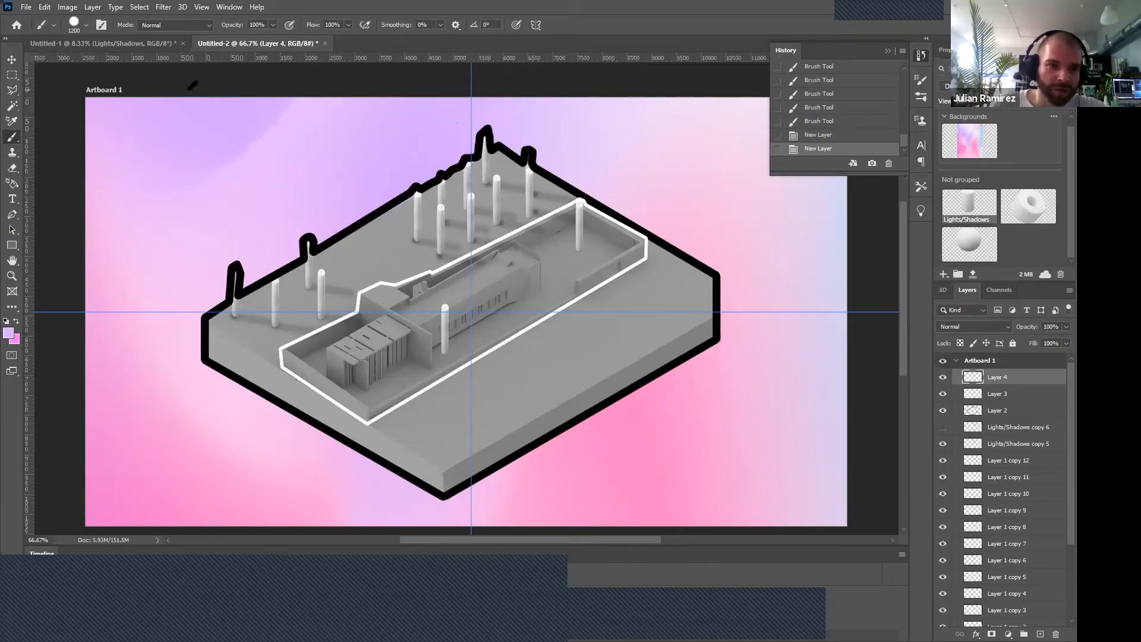
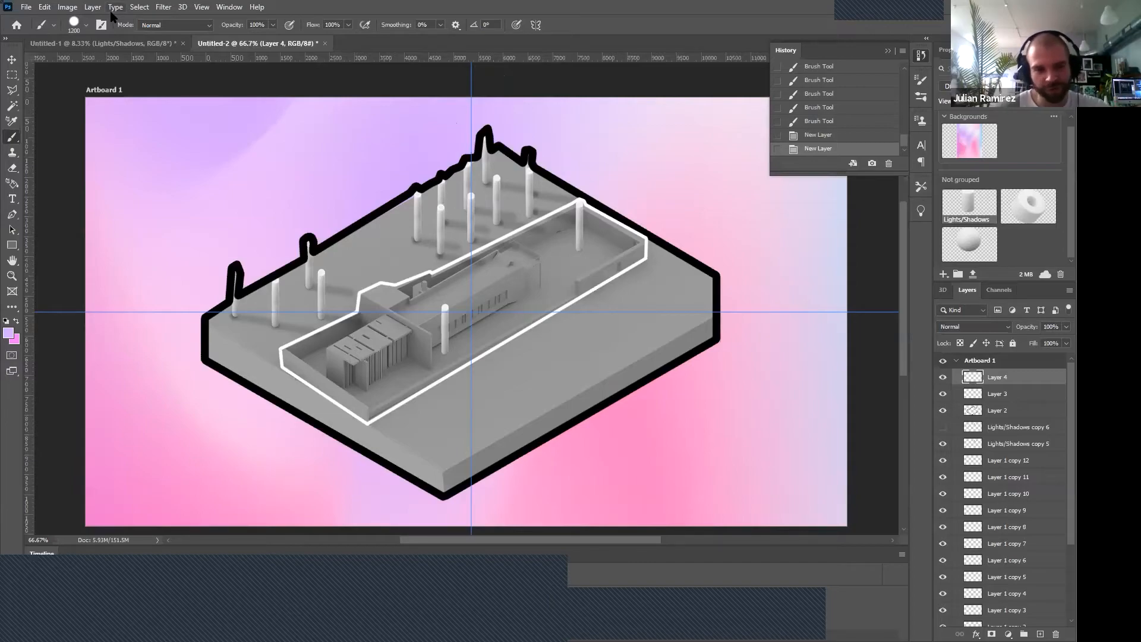
# Shift the Background 3 layer's hue to -180 with a Hue/Saturation adjustment.
pyautogui.click(76, 8)
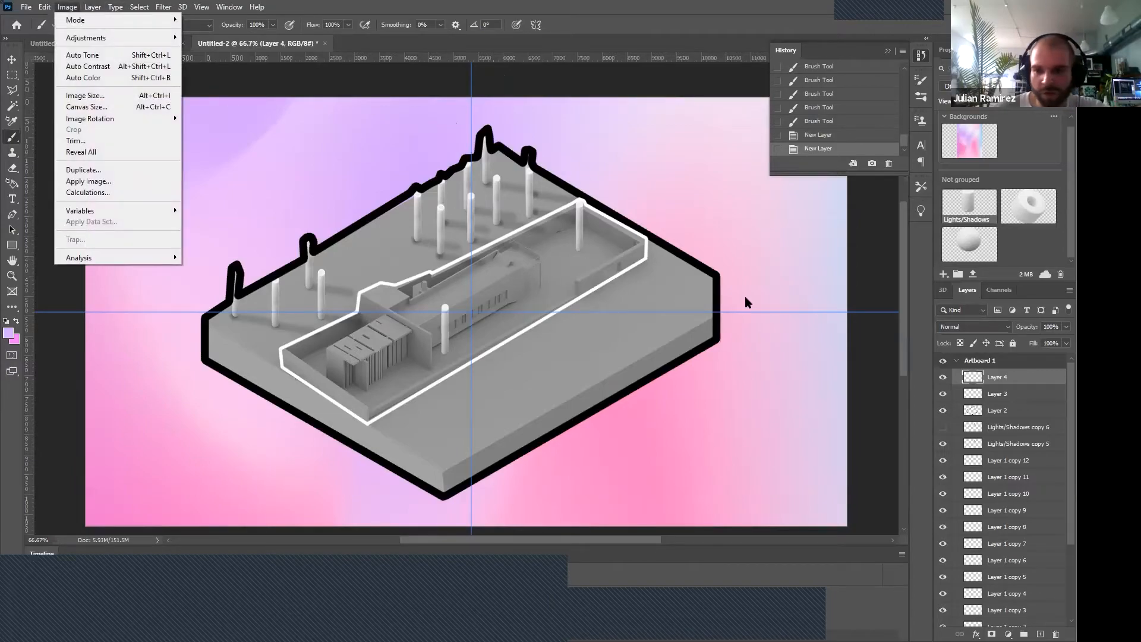
pyautogui.moveTo(92, 6)
pyautogui.press('Escape')
pyautogui.scroll(-5, 1047, 476)
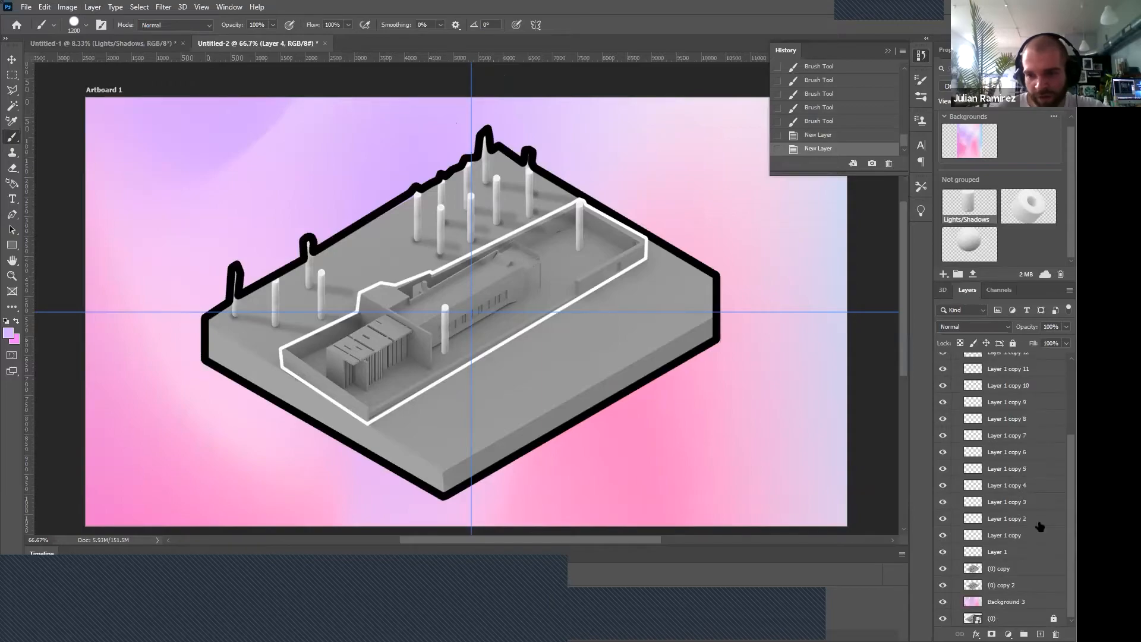
pyautogui.click(1011, 601)
pyautogui.click(67, 6)
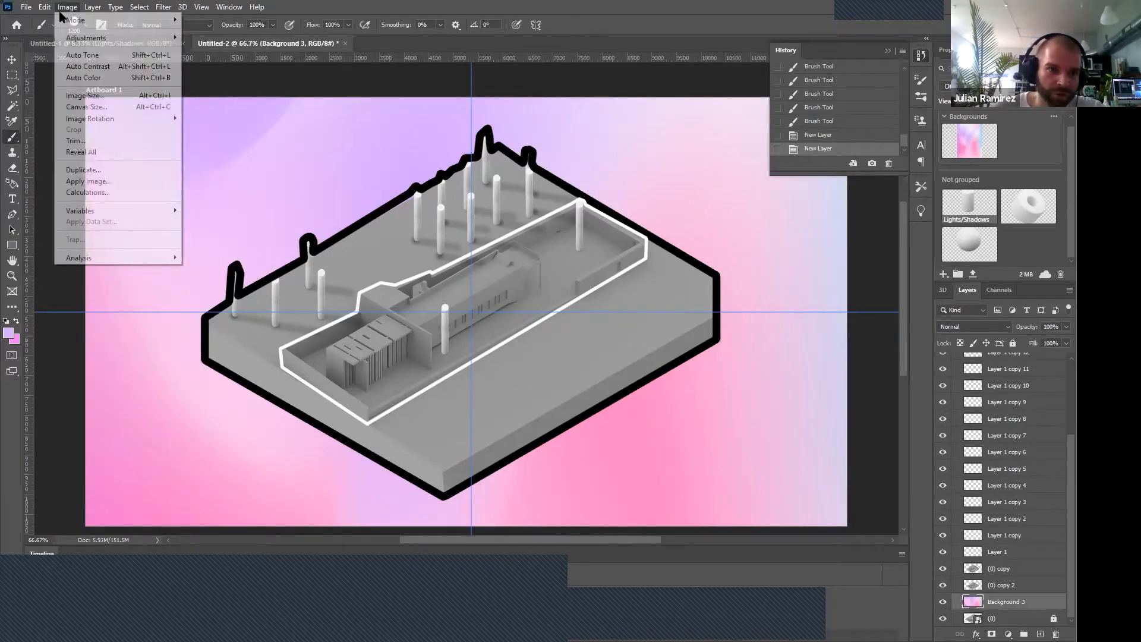
pyautogui.moveTo(89, 38)
pyautogui.click(236, 102)
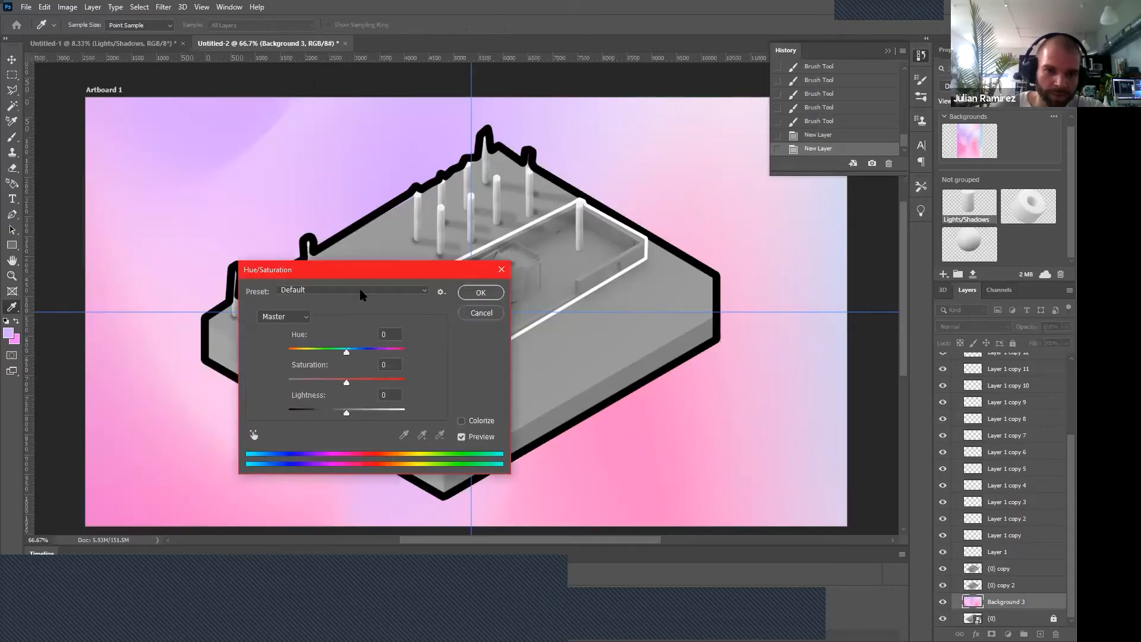
pyautogui.moveTo(435, 270); pyautogui.dragTo(525, 258)
pyautogui.moveTo(446, 339); pyautogui.dragTo(370, 386)
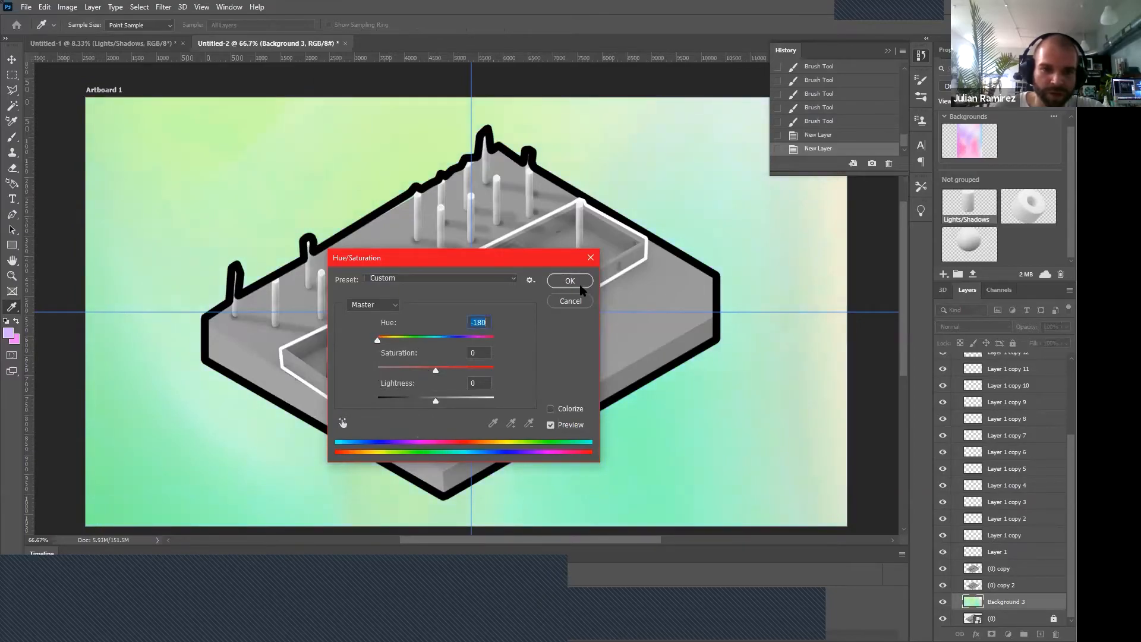
pyautogui.moveTo(443, 373); pyautogui.dragTo(445, 401)
pyautogui.click(571, 283)
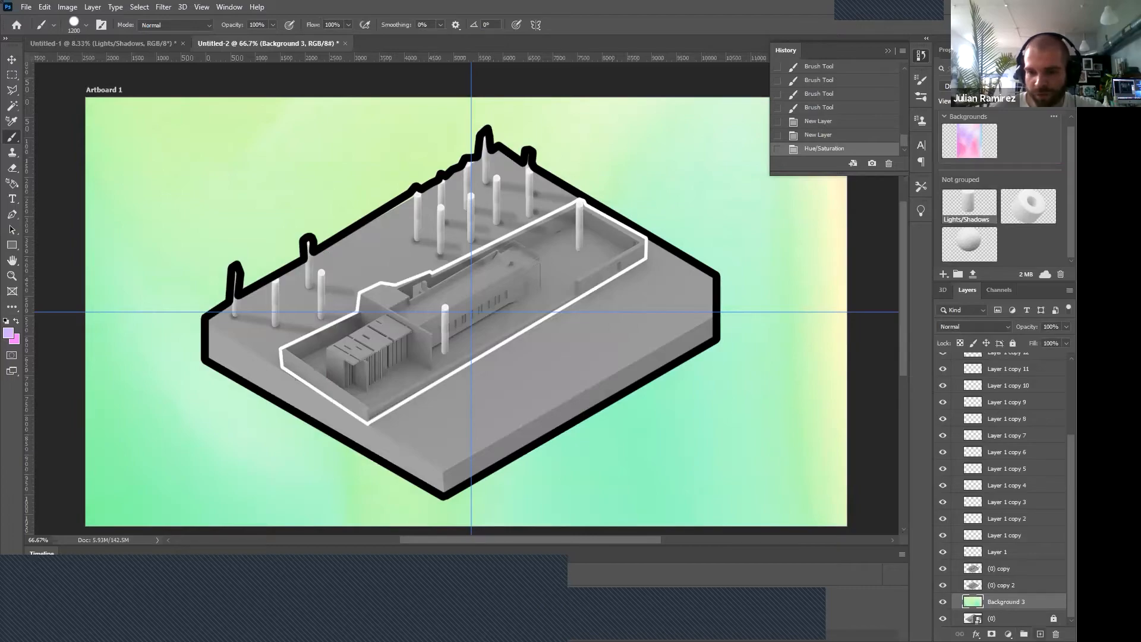
# Add a new layer above Background 3 and set the brush to 600 px with 0% hardness.
pyautogui.hotkey('ctrl', 'shift', 'alt', 'n')
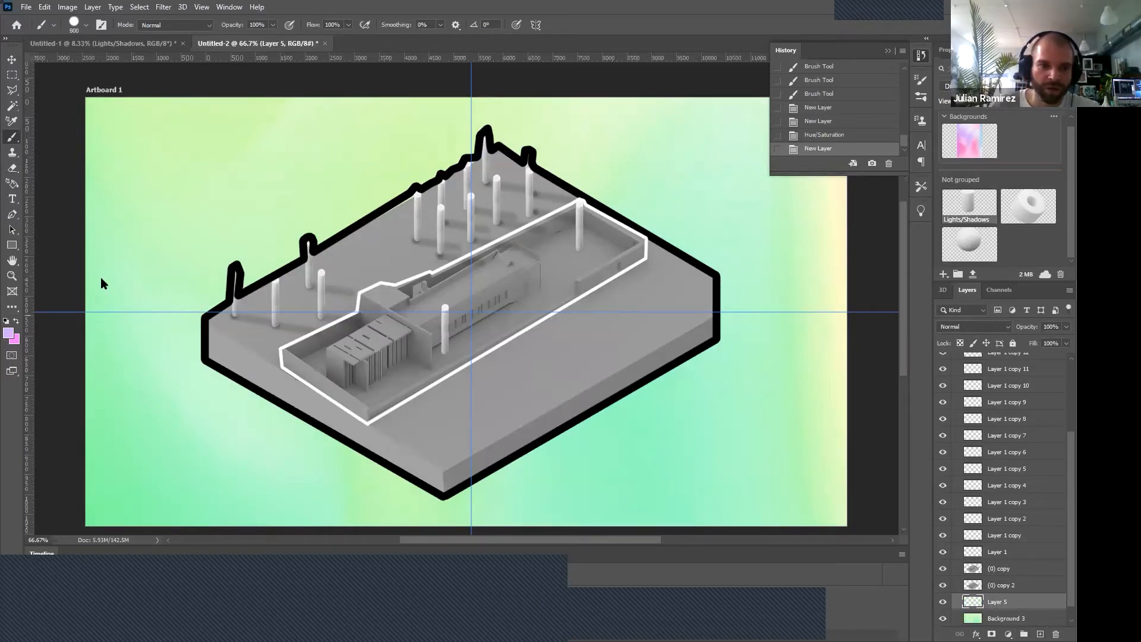
pyautogui.moveTo(111, 89); pyautogui.dragTo(66, 90)
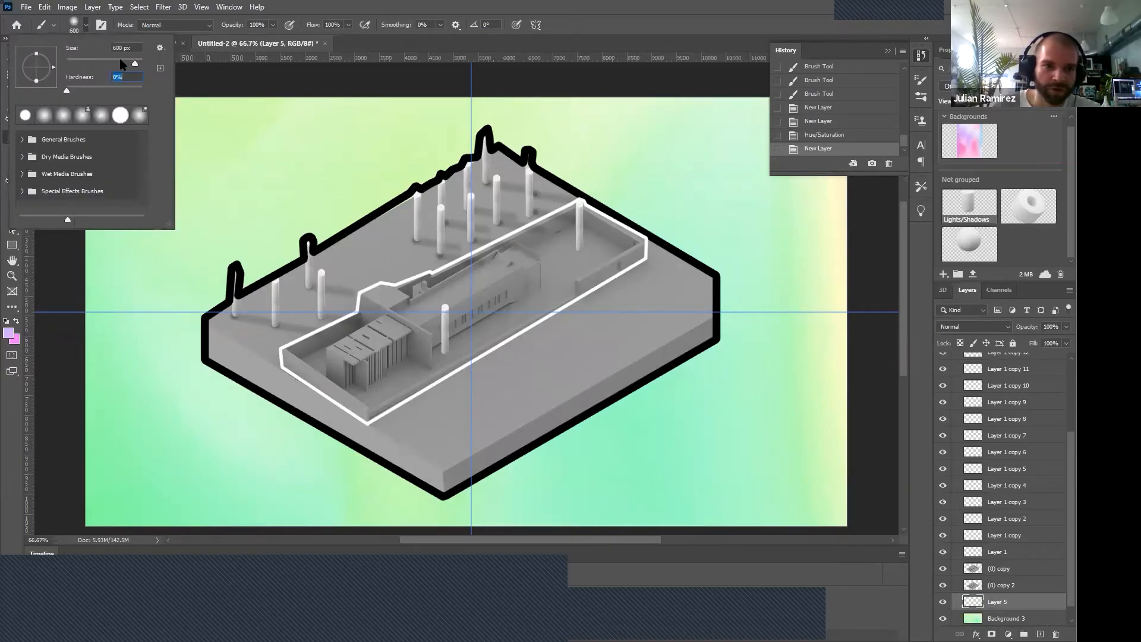
pyautogui.click(325, 228)
pyautogui.hotkey('ctrl', 'z')
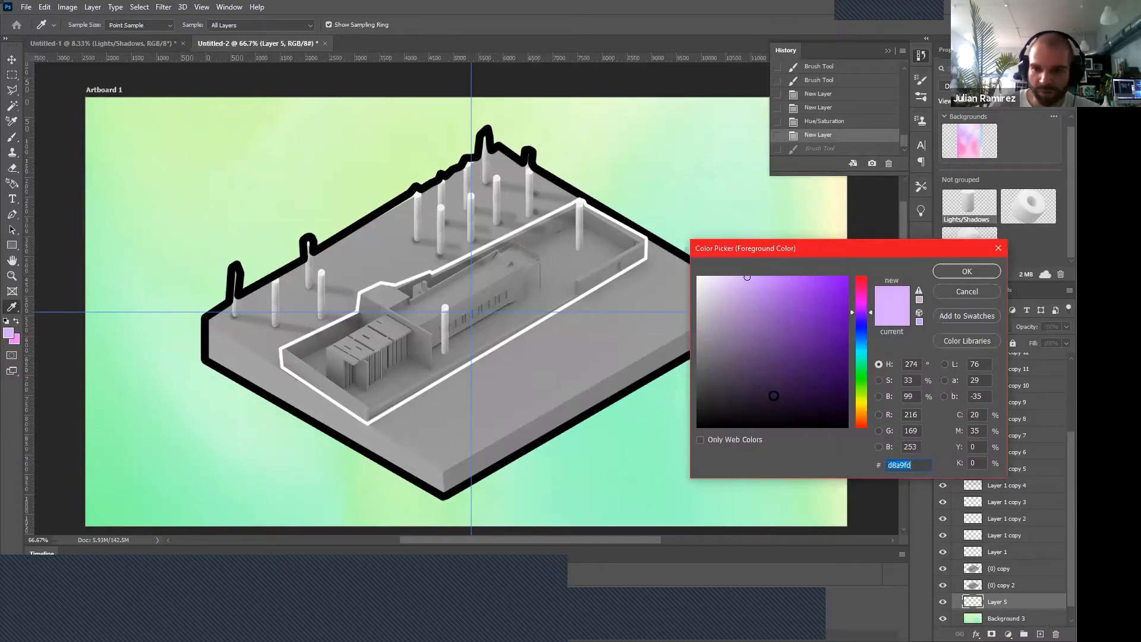
# Set the foreground colour to bright blue 05a5f8.
pyautogui.click(861, 343)
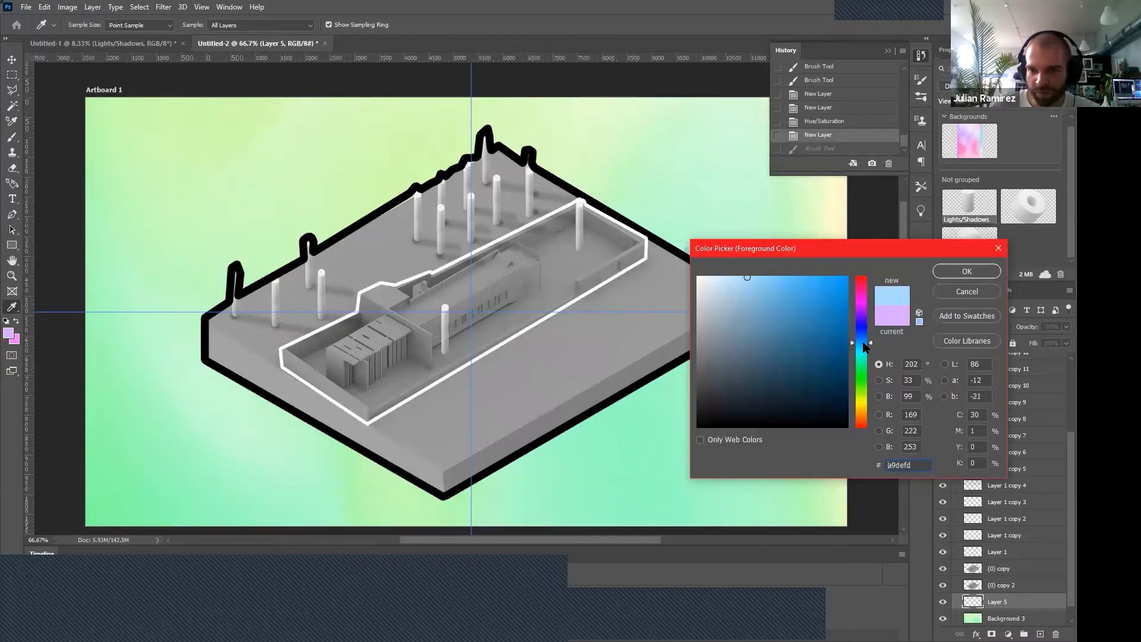
pyautogui.click(840, 284)
pyautogui.click(862, 339)
pyautogui.click(861, 343)
pyautogui.click(846, 280)
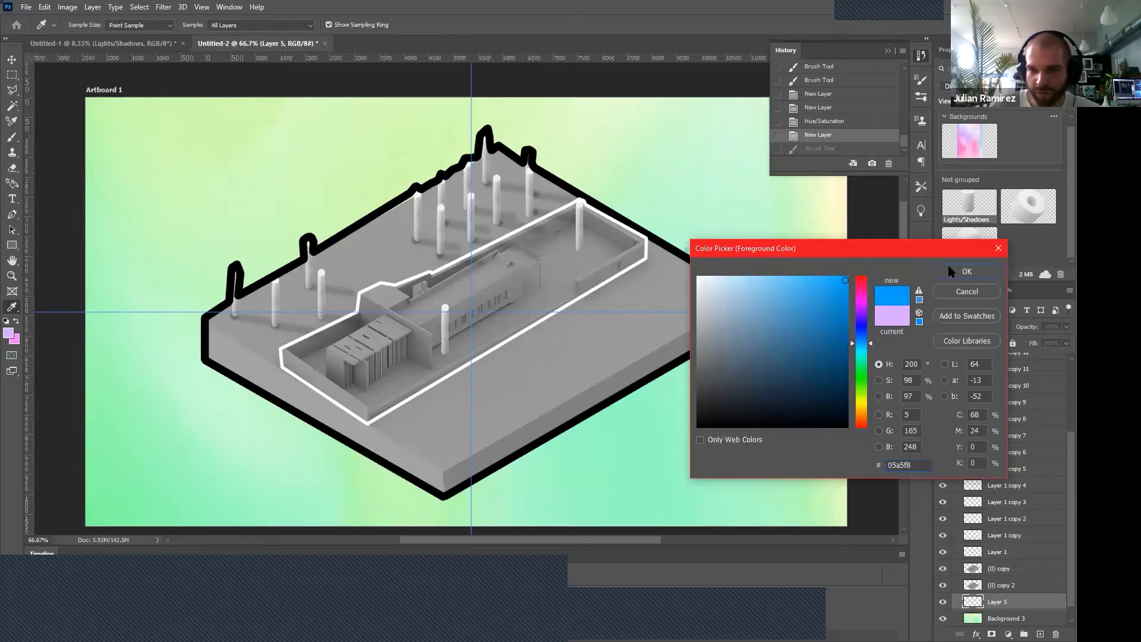
pyautogui.press('Return')
# Paint soft blue strokes at 50% brush opacity over the background to the right of and below the model.
pyautogui.press('b')
pyautogui.moveTo(768, 476)
pyautogui.mouseDown()
pyautogui.moveTo(736, 397)
pyautogui.moveTo(746, 268)
pyautogui.moveTo(677, 283)
pyautogui.moveTo(648, 397)
pyautogui.moveTo(554, 470)
pyautogui.moveTo(550, 490)
pyautogui.moveTo(623, 411)
pyautogui.moveTo(627, 304)
pyautogui.moveTo(679, 212)
pyautogui.mouseUp()
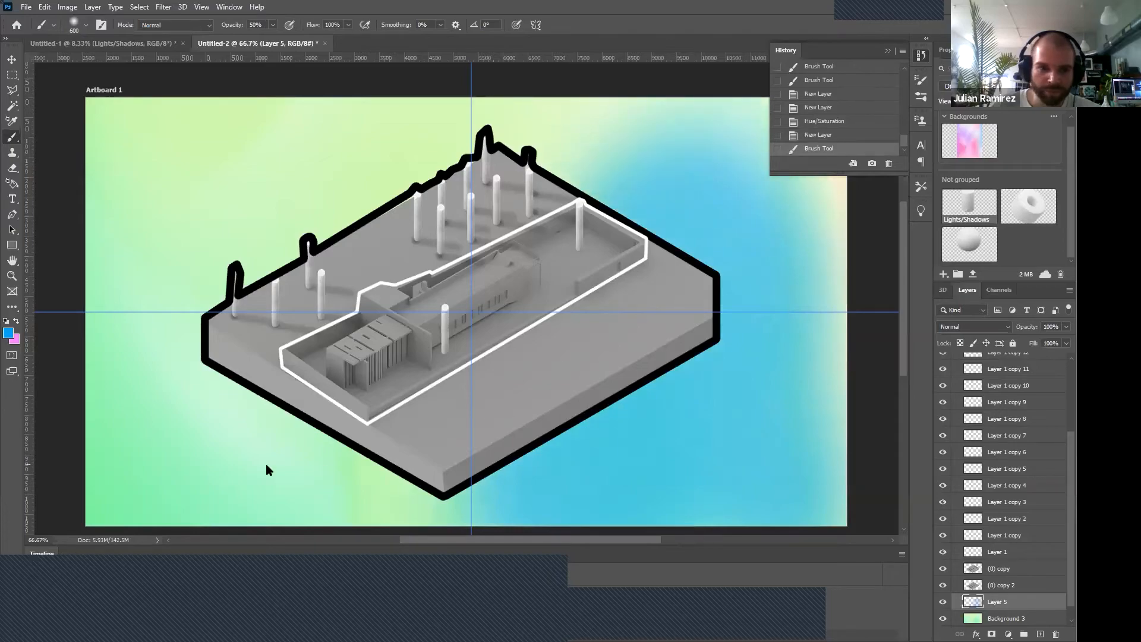
pyautogui.moveTo(147, 428); pyautogui.dragTo(240, 502)
pyautogui.hotkey('ctrl', 'z')
pyautogui.moveTo(476, 516)
pyautogui.mouseDown()
pyautogui.moveTo(560, 494)
pyautogui.moveTo(795, 492)
pyautogui.moveTo(829, 464)
pyautogui.mouseUp()
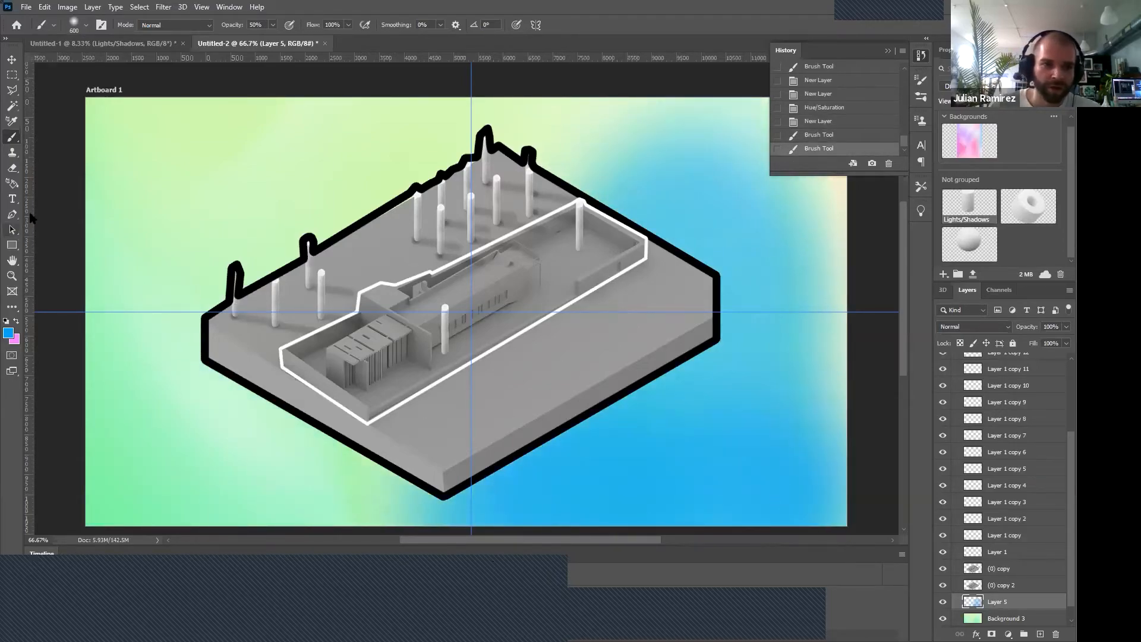
# Add a new layer above Layer 5 and set the foreground colour to light orange fcbf48.
pyautogui.click(7, 334)
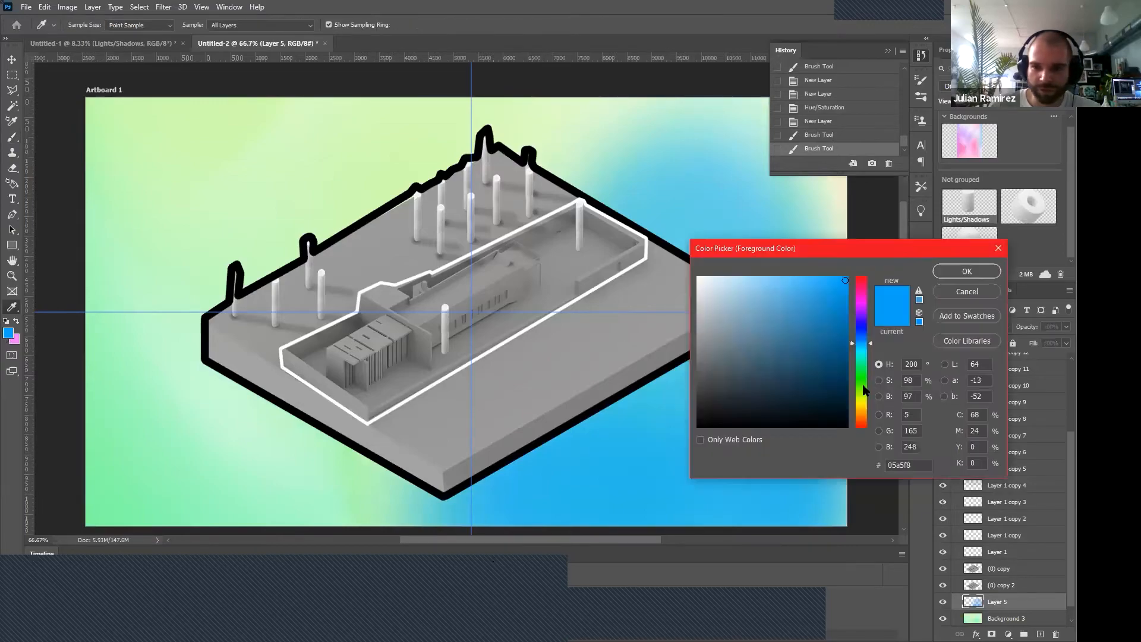
pyautogui.click(980, 292)
pyautogui.hotkey('ctrl', 'shift', 'alt', 'n')
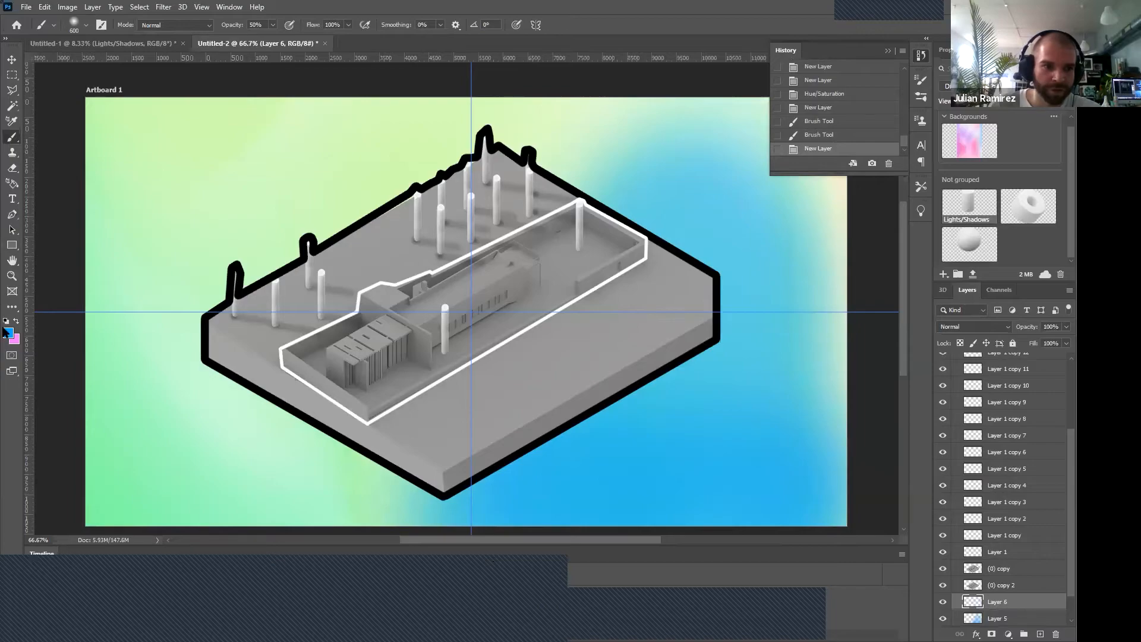
pyautogui.click(7, 336)
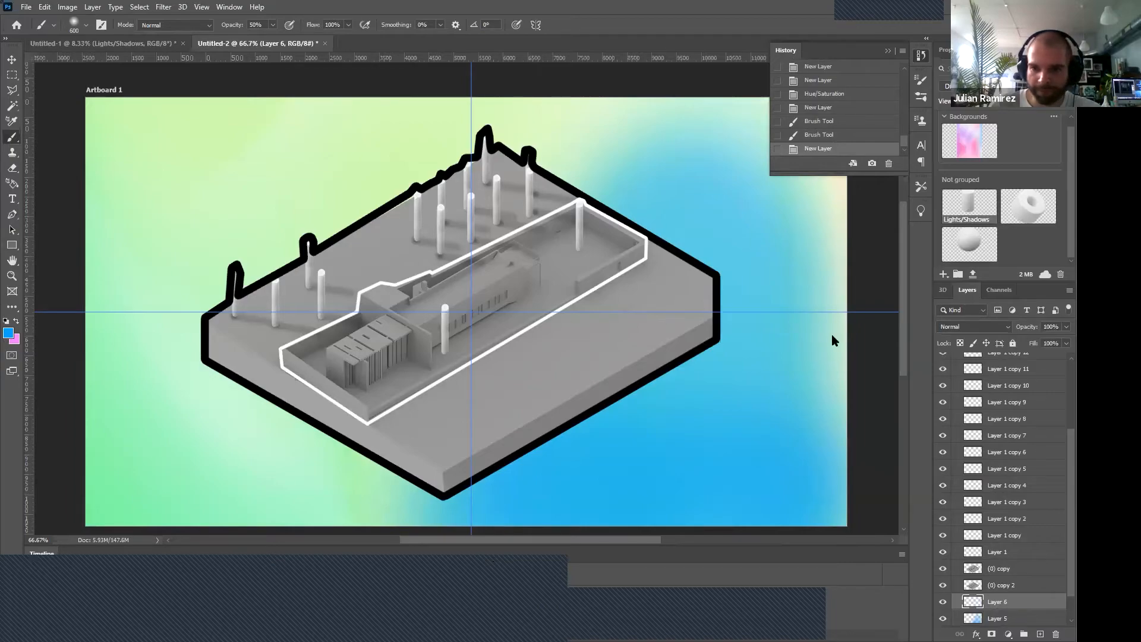
pyautogui.click(861, 411)
pyautogui.moveTo(777, 309); pyautogui.dragTo(805, 278)
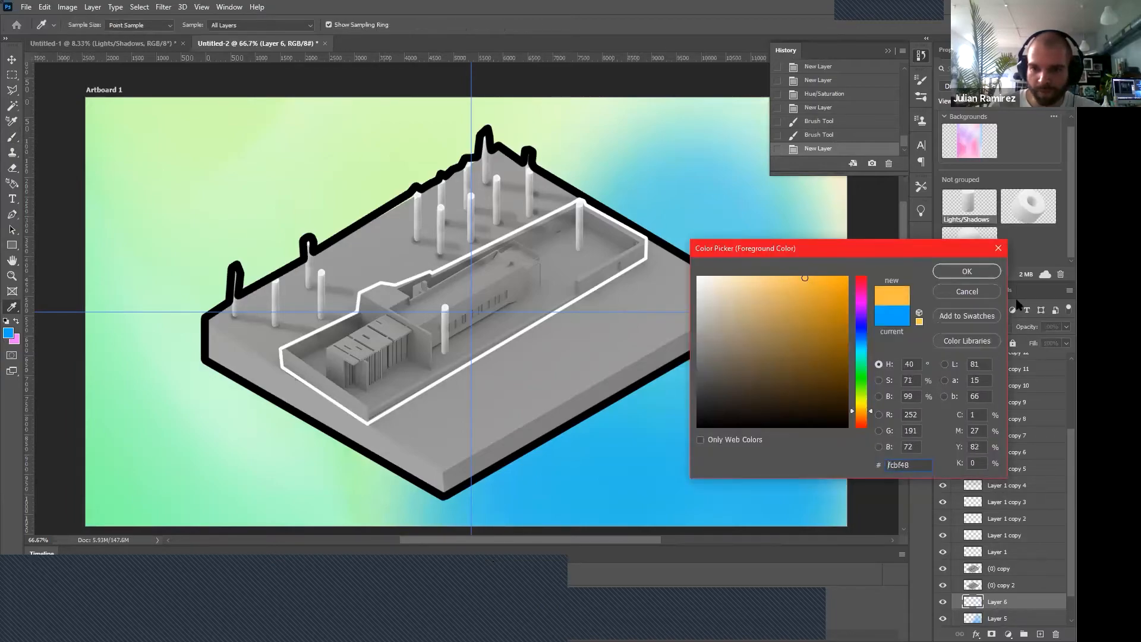
pyautogui.press('Return')
pyautogui.press('b')
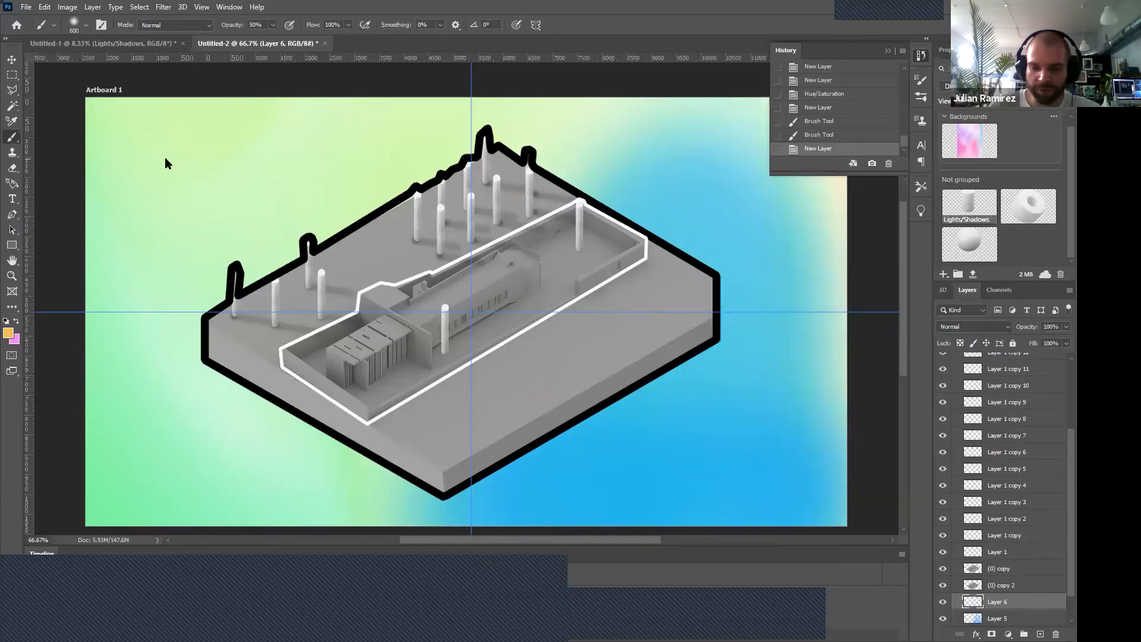
# Try painting soft orange strokes over the upper-left corner of the background, enlarging the brush to 1000 px.
pyautogui.press(']')
pyautogui.moveTo(183, 167); pyautogui.dragTo(141, 161)
pyautogui.moveTo(88, 127); pyautogui.dragTo(87, 103)
pyautogui.click(92, 100)
pyautogui.press(']')
pyautogui.click(105, 109)
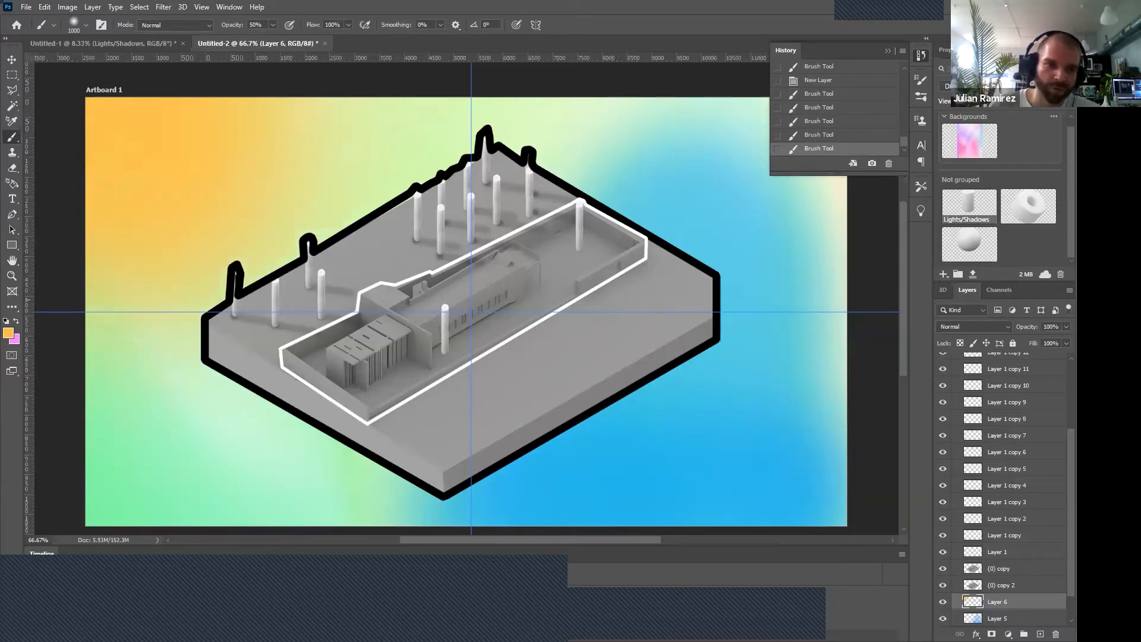
# Undo the orange corner strokes and the added layer, and undo a trial orange stroke on Layer 5.
pyautogui.hotkey('ctrl', 'z')
pyautogui.hotkey('ctrl', 'z')
pyautogui.hotkey('ctrl', 'z')
pyautogui.hotkey('ctrl', 'z')
pyautogui.hotkey('ctrl', 'z')
pyautogui.hotkey('ctrl', 'z')
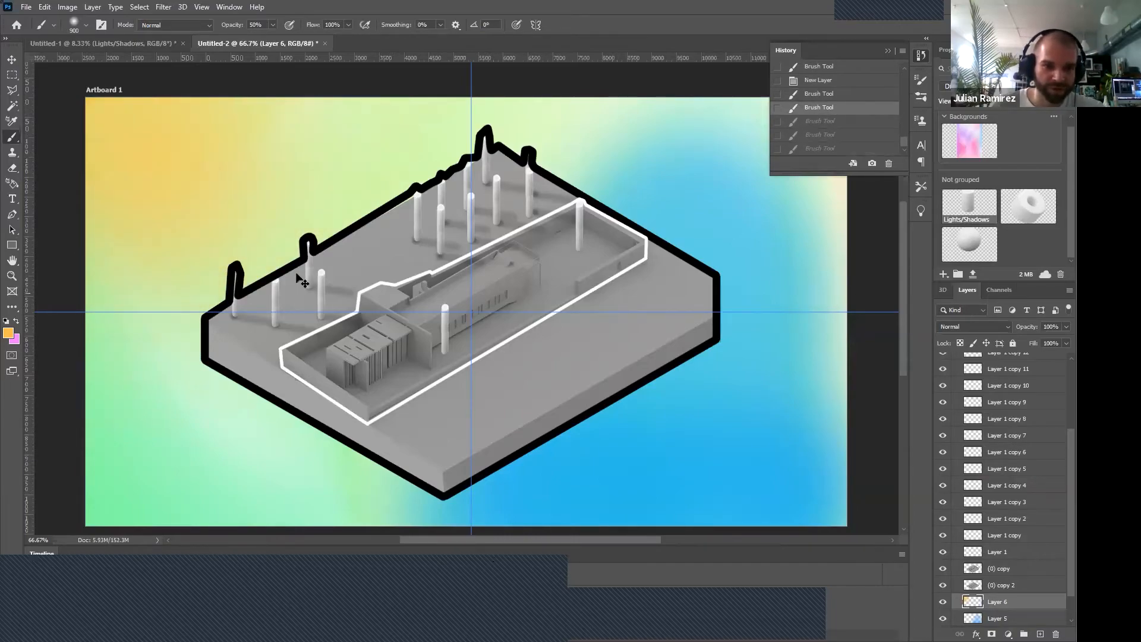
pyautogui.moveTo(134, 354)
pyautogui.mouseDown()
pyautogui.moveTo(177, 251)
pyautogui.moveTo(214, 241)
pyautogui.mouseUp()
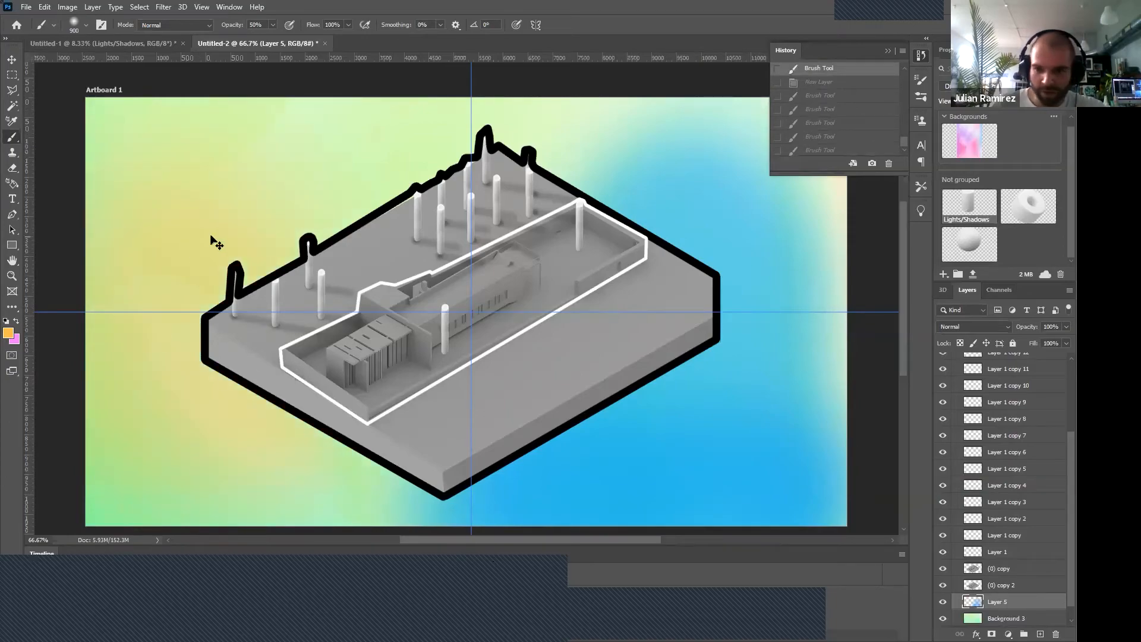
pyautogui.hotkey('ctrl', 'z')
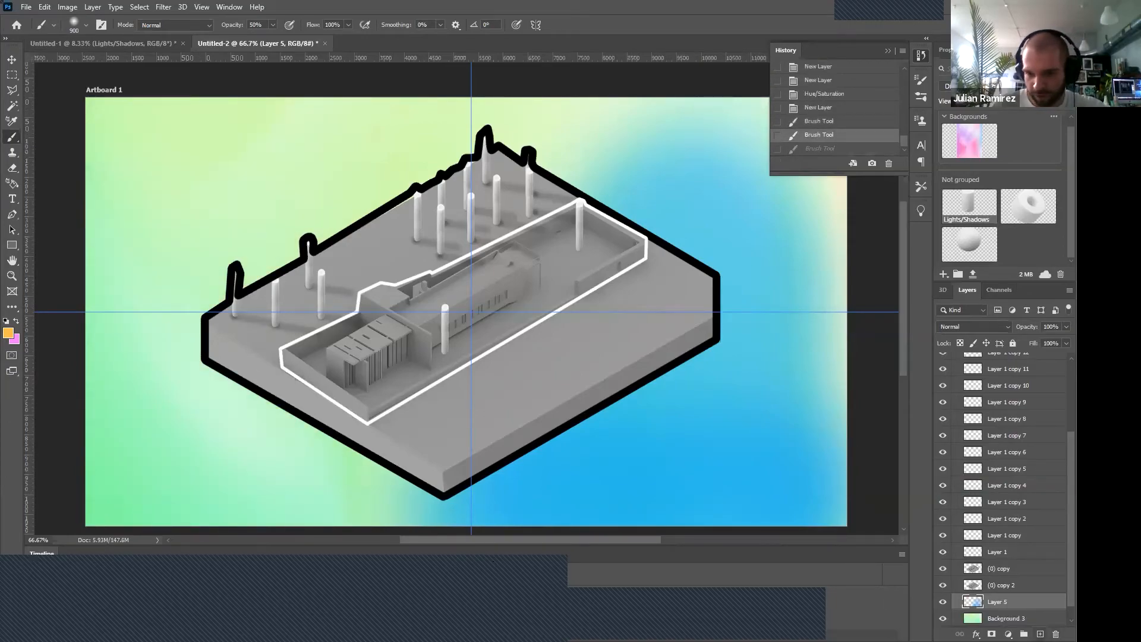
# Add a new layer above Layer 5 and paint soft 900 px orange strokes over the background left of and above the model.
pyautogui.hotkey('ctrl', 'shift', 'alt', 'n')
pyautogui.moveTo(171, 359)
pyautogui.mouseDown()
pyautogui.moveTo(151, 236)
pyautogui.moveTo(196, 188)
pyautogui.moveTo(363, 169)
pyautogui.moveTo(356, 185)
pyautogui.moveTo(120, 226)
pyautogui.moveTo(179, 182)
pyautogui.moveTo(357, 151)
pyautogui.mouseUp()
pyautogui.moveTo(427, 140); pyautogui.dragTo(302, 159)
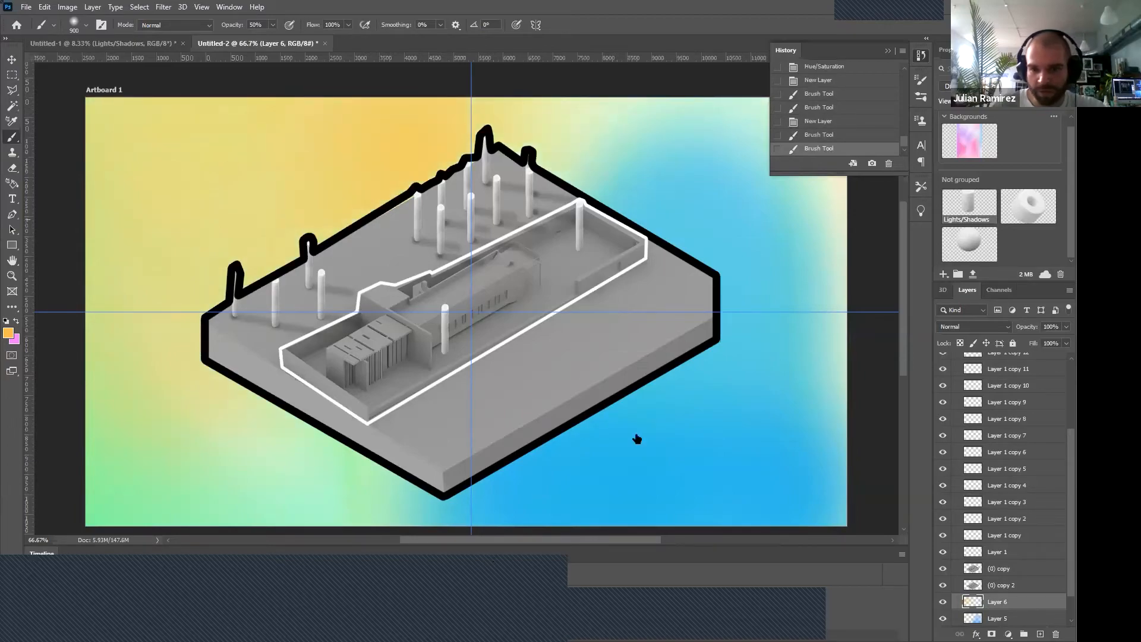
# Set the blending mode of the orange wash on Layer 6 to Pin Light.
pyautogui.click(11, 59)
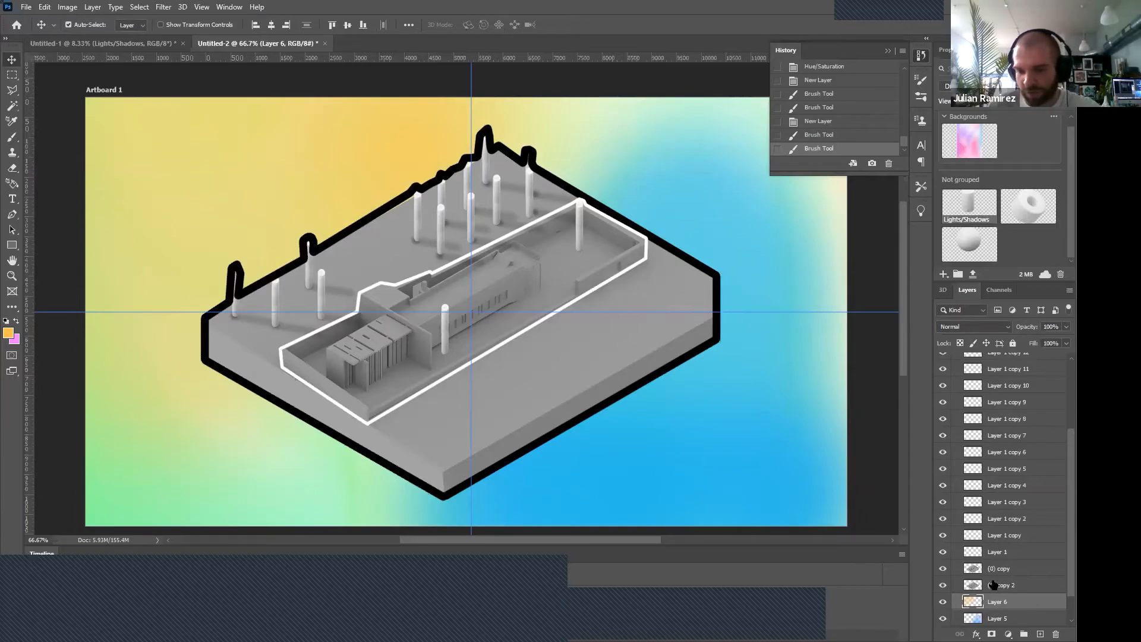
pyautogui.click(995, 327)
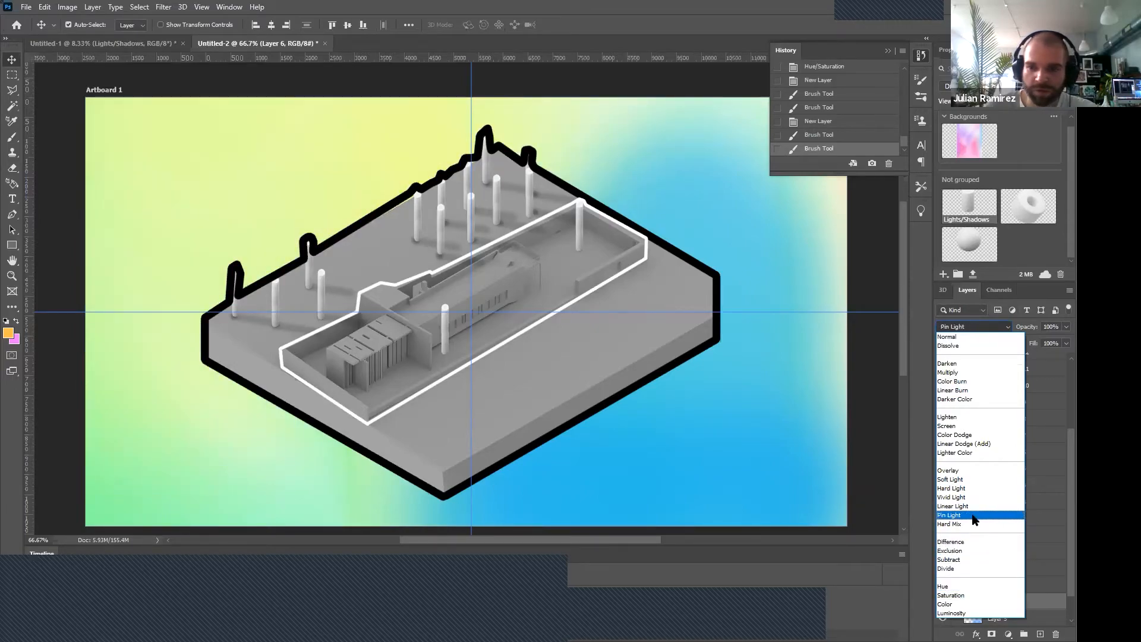
pyautogui.click(971, 516)
# Set Layer 5 to Overlay blending at 71% opacity and lower Layer 6's opacity to 70%.
pyautogui.click(1004, 618)
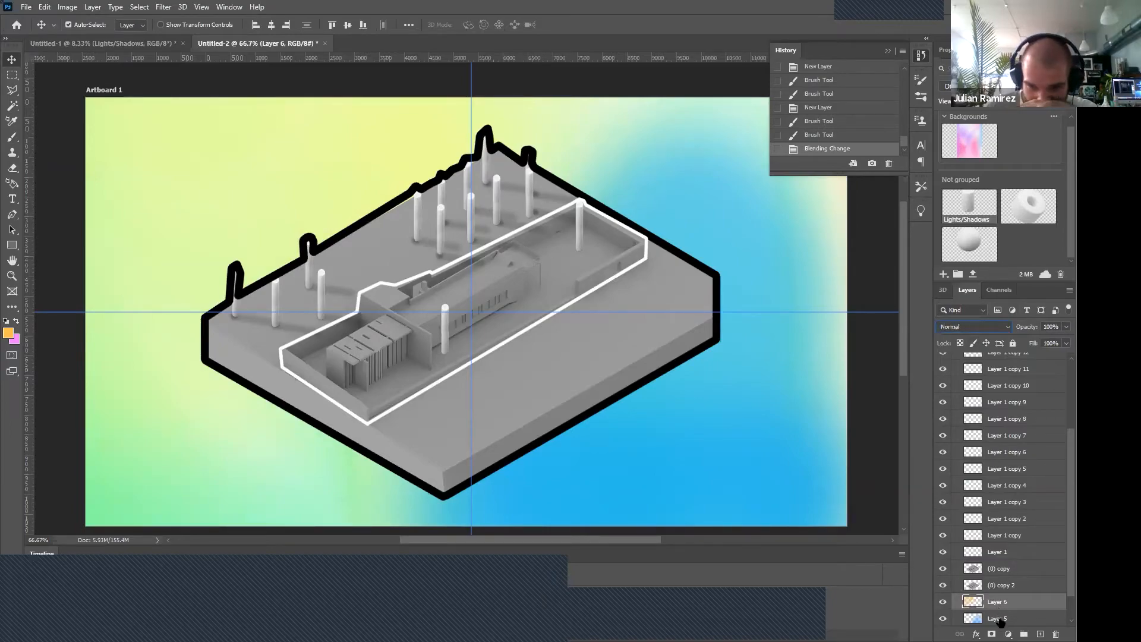
pyautogui.click(982, 328)
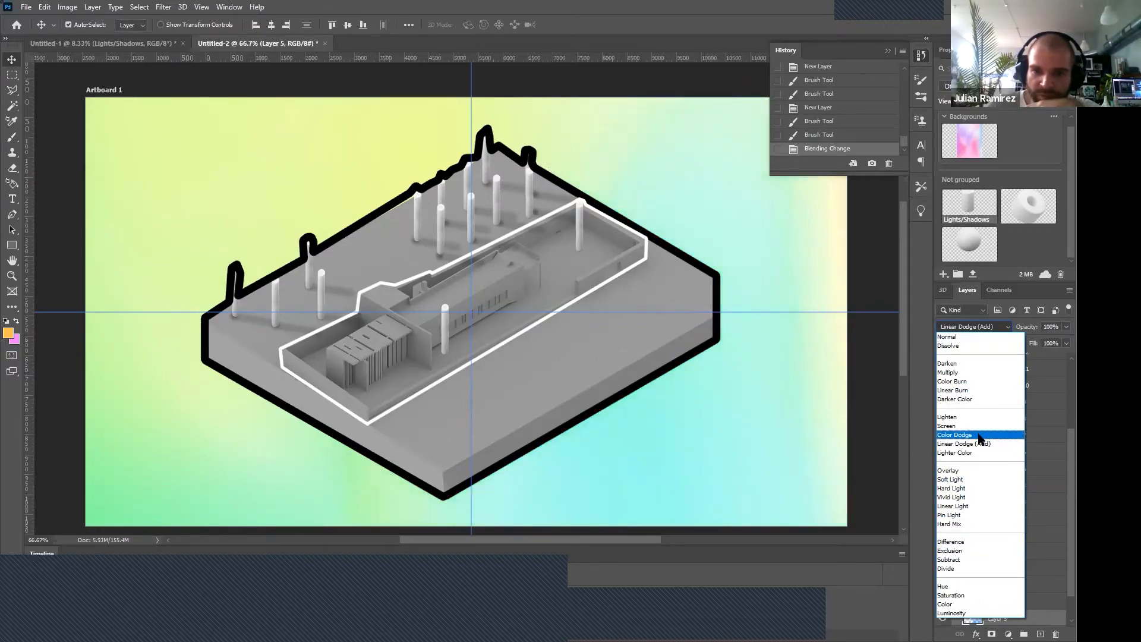
pyautogui.click(980, 472)
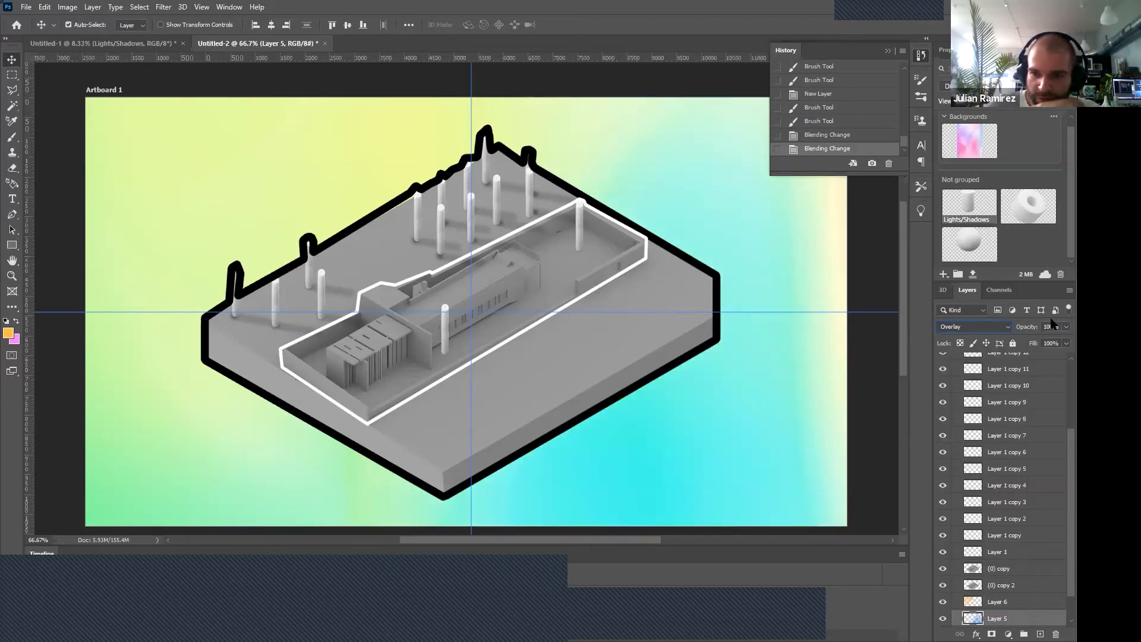
pyautogui.scroll(-20, 1052, 322)
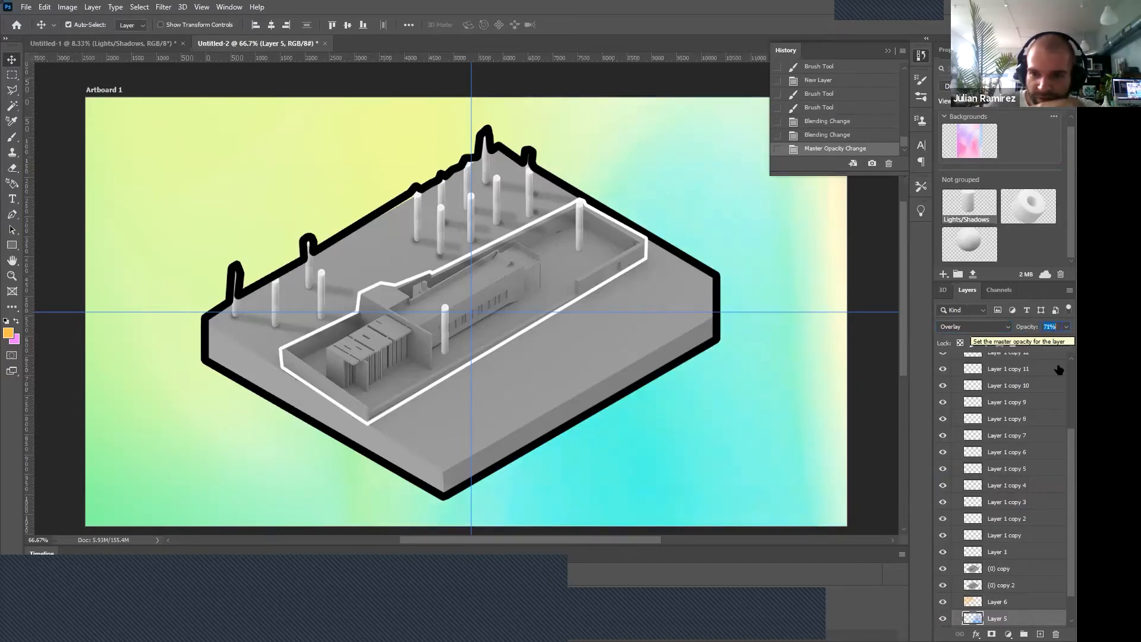
pyautogui.click(1015, 609)
pyautogui.scroll(-20, 1051, 323)
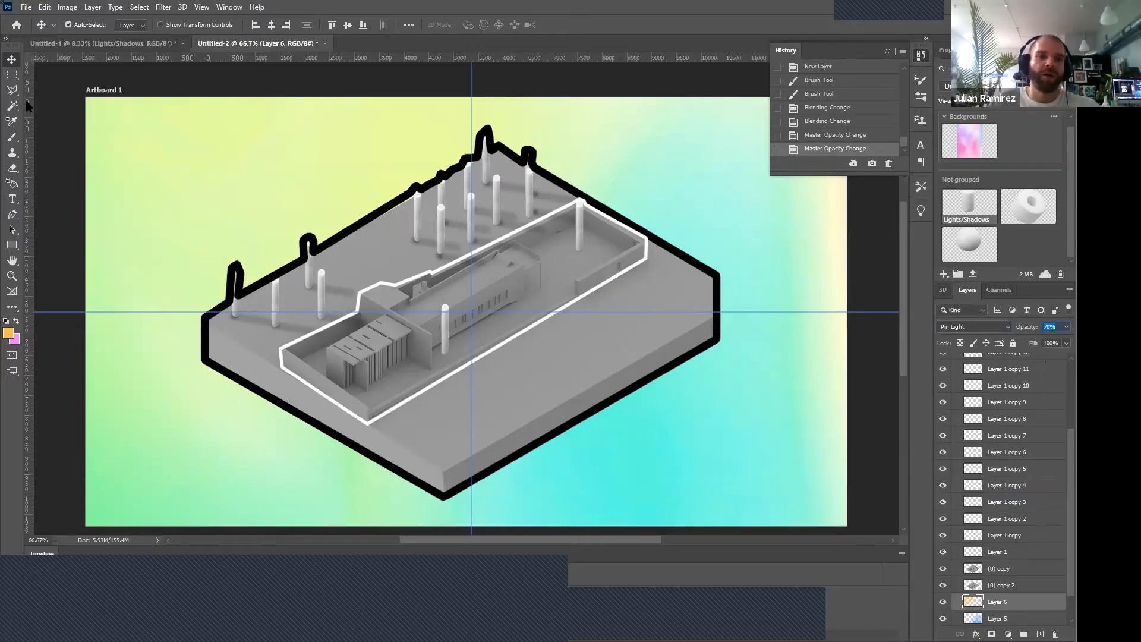
# Toggle the visibility of Layer 6 and Layer 5 to compare each colour wash's effect on the background.
pyautogui.click(97, 83)
pyautogui.scroll(-2, 1015, 600)
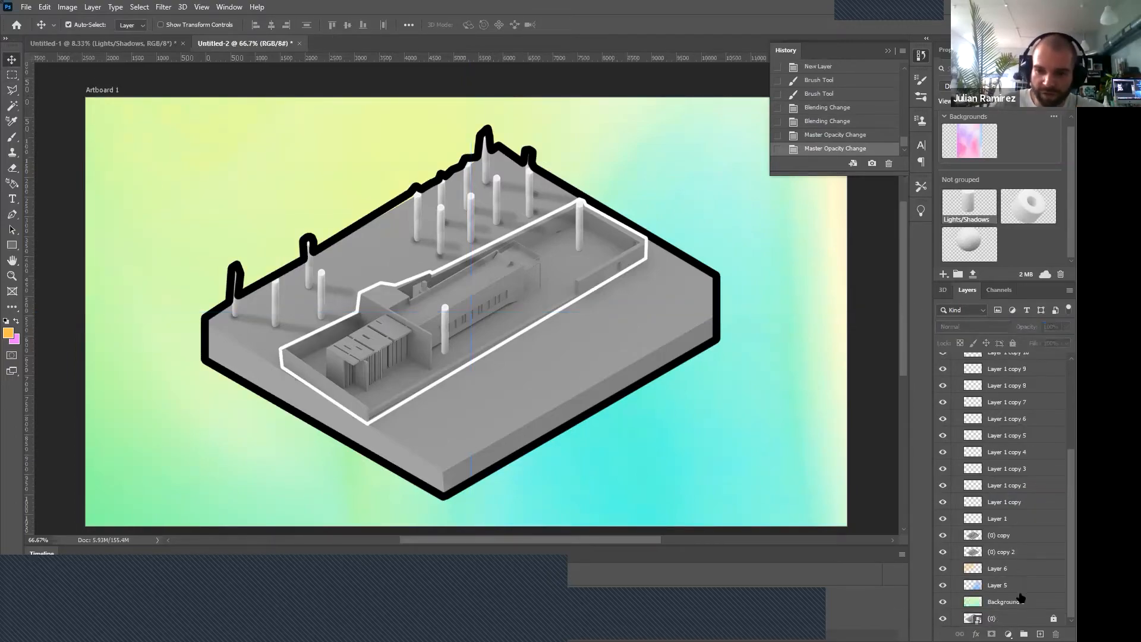
pyautogui.click(943, 569)
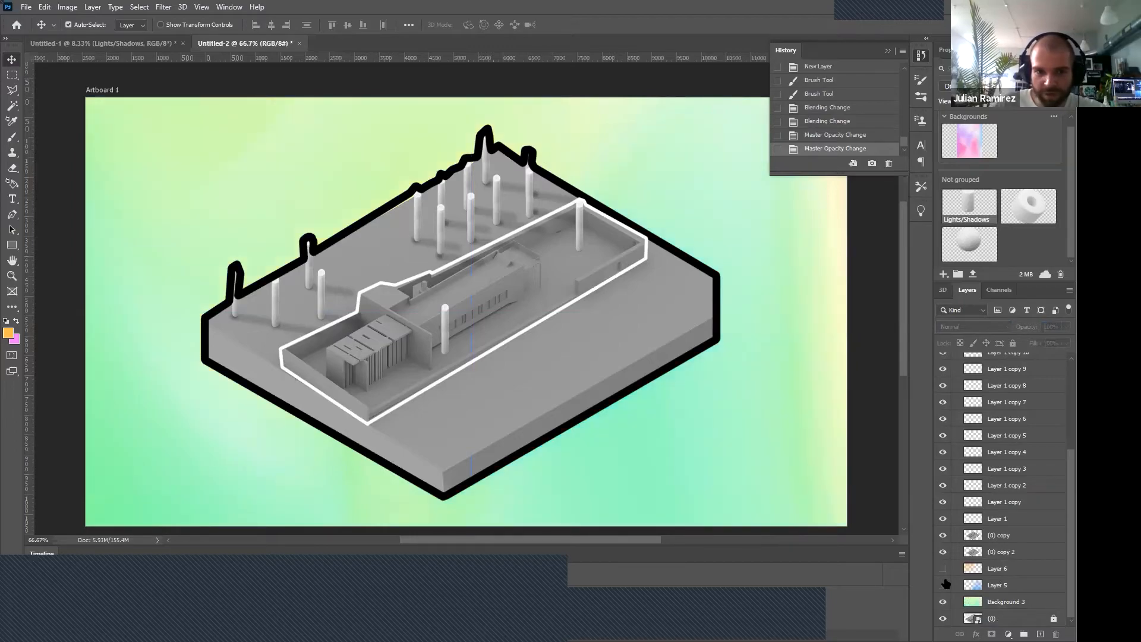
pyautogui.click(944, 584)
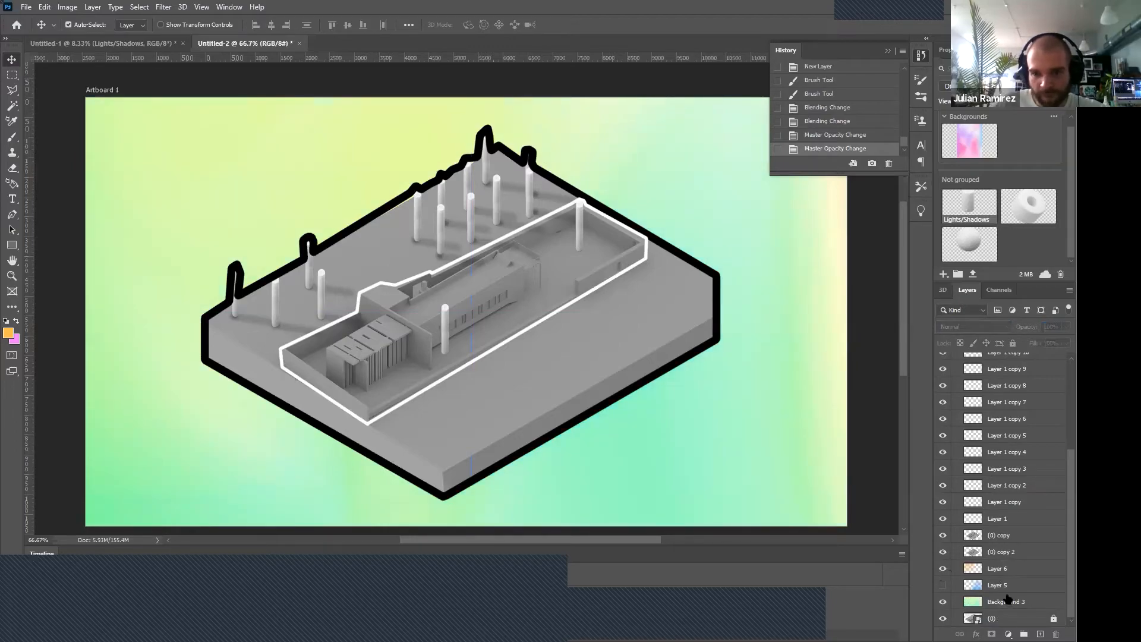
pyautogui.click(943, 585)
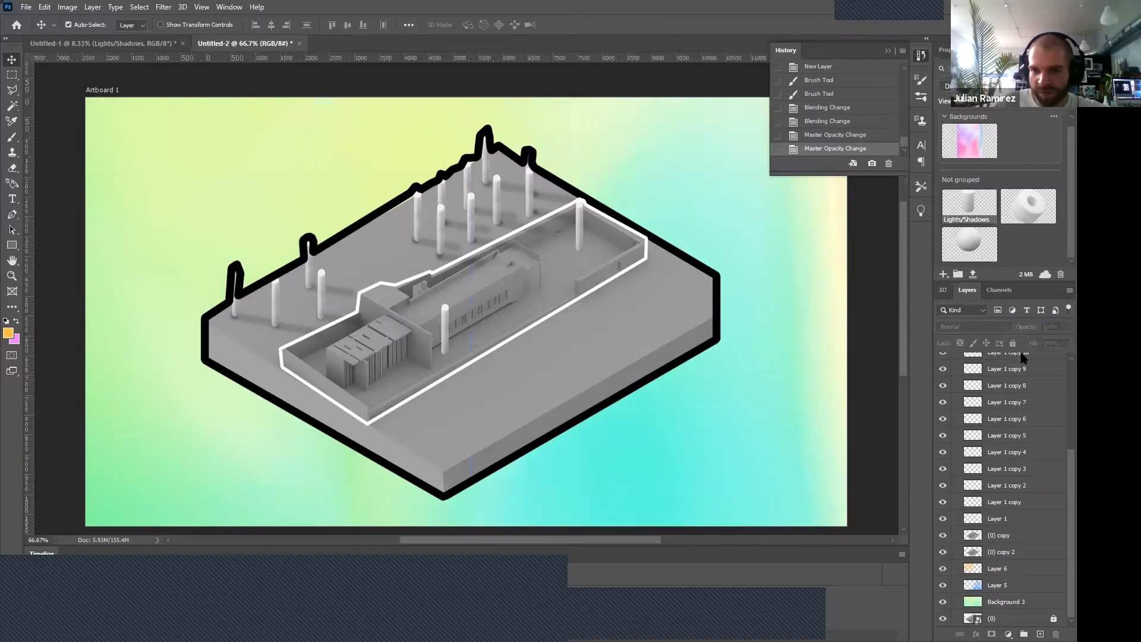
# Raise Layer 5's opacity slightly and set Layer 6's opacity to 89%.
pyautogui.click(1022, 587)
pyautogui.click(1051, 327)
pyautogui.scroll(10, 1051, 327)
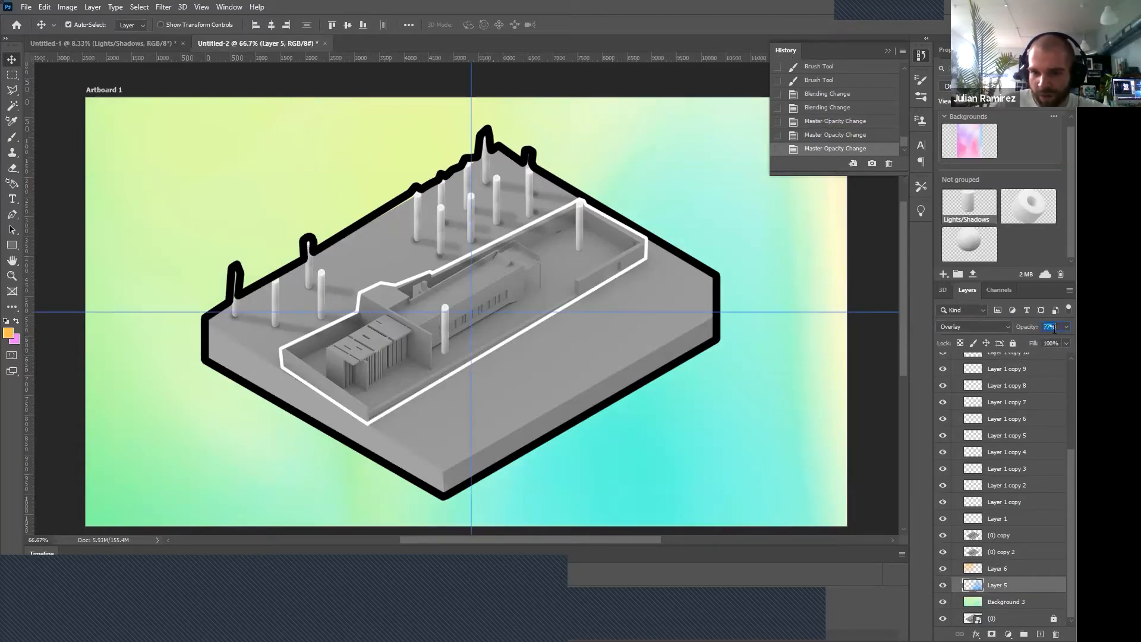
pyautogui.click(1022, 571)
pyautogui.scroll(14, 1054, 326)
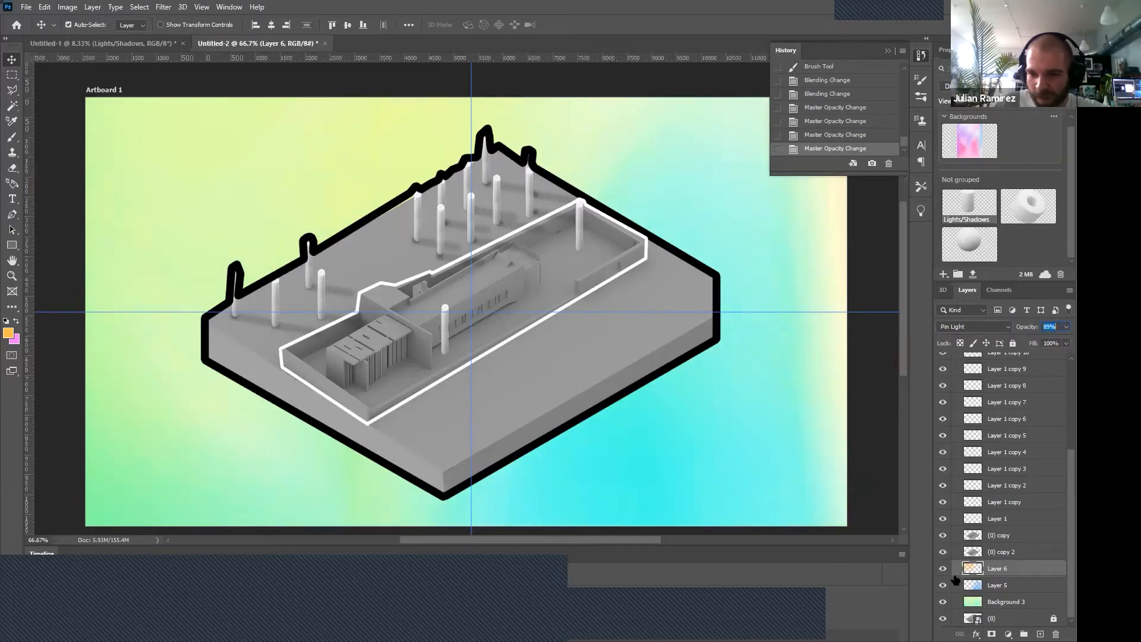
# Hide and show Layer 6 repeatedly to compare the background with and without the orange wash.
pyautogui.click(943, 569)
pyautogui.click(944, 570)
pyautogui.click(943, 570)
pyautogui.click(944, 569)
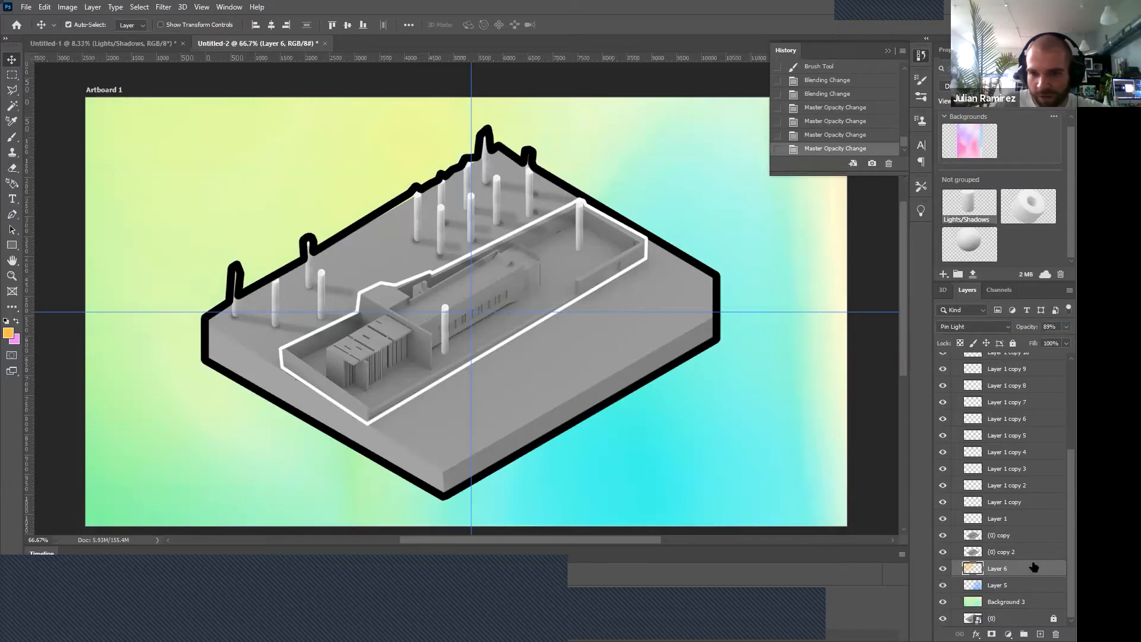
# Select Layer 4 for painting with the Brush tool and set the foreground colour to a more saturated orange.
pyautogui.scroll(5, 1024, 412)
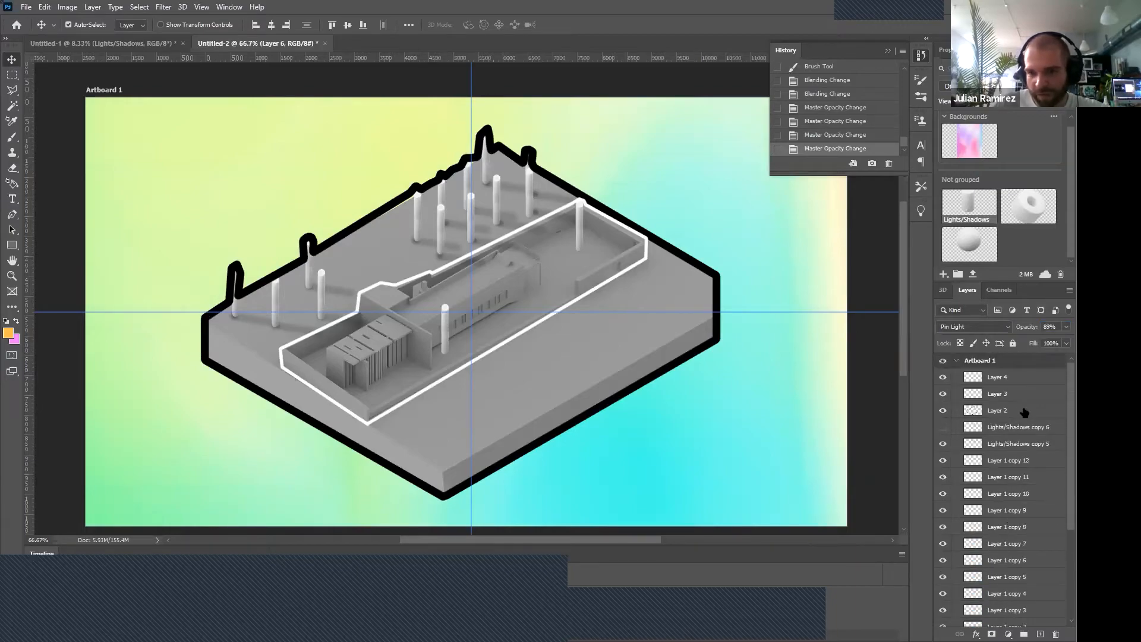
pyautogui.click(1023, 384)
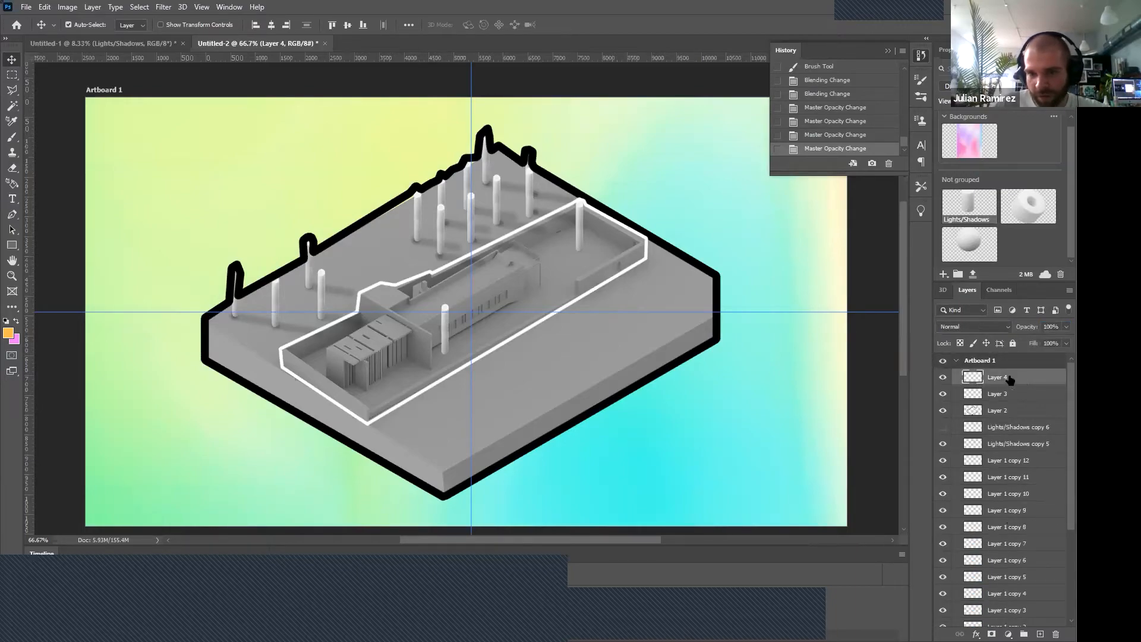
pyautogui.click(11, 137)
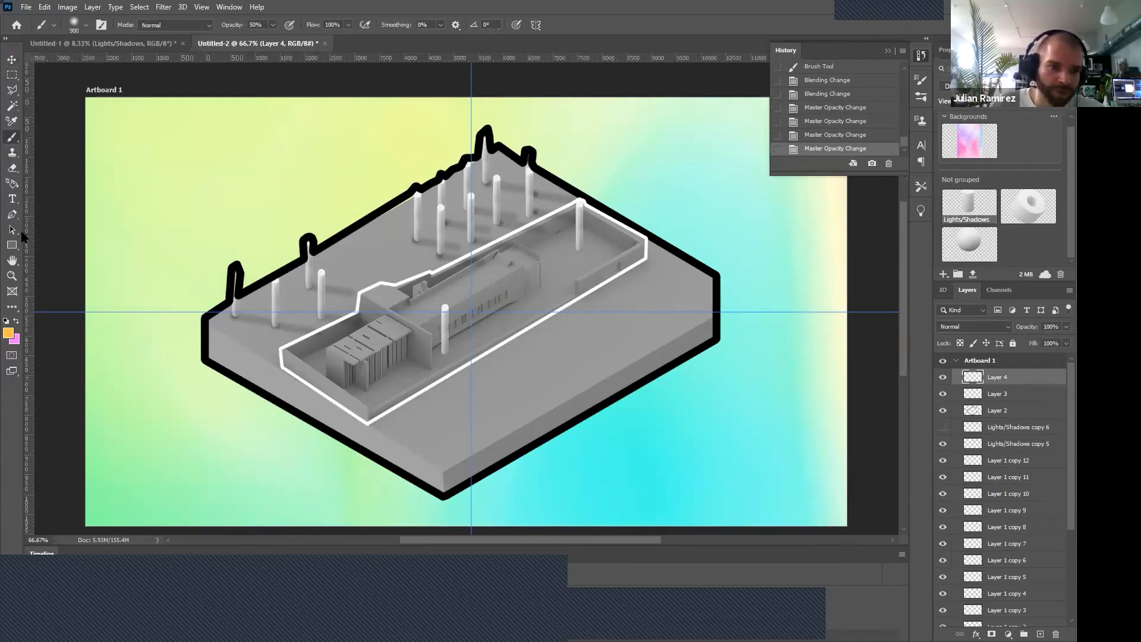
pyautogui.click(9, 336)
pyautogui.moveTo(817, 280); pyautogui.dragTo(832, 274)
pyautogui.click(952, 271)
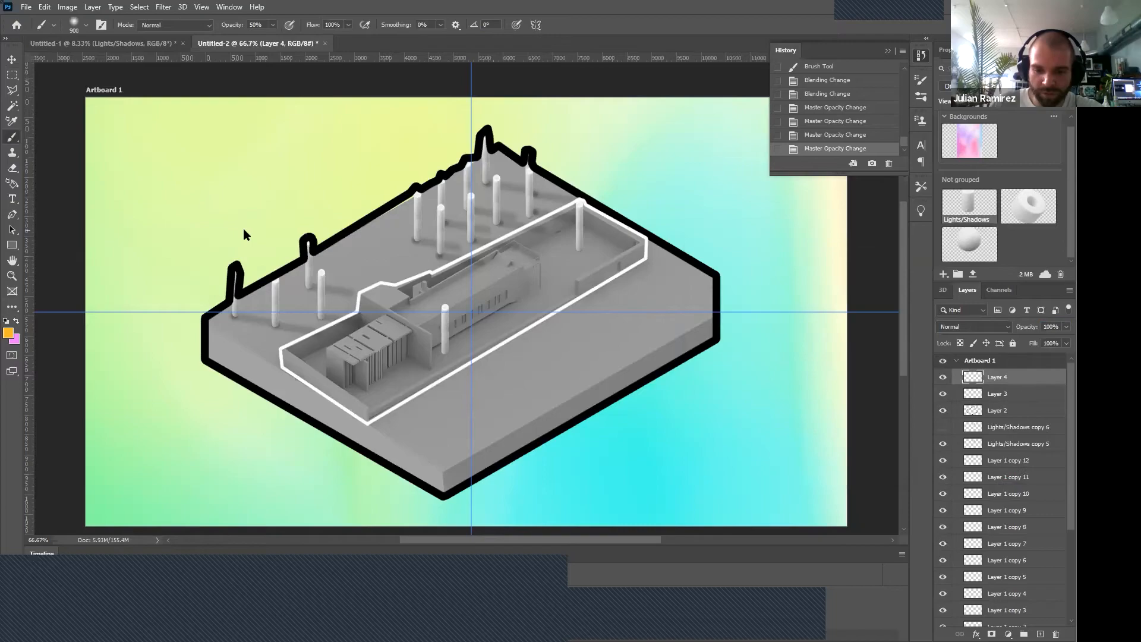
# Paint large soft orange washes on Layer 4 from the upper-left corner across the model, enlarging the brush to 2400 px.
pyautogui.press('[')
pyautogui.moveTo(117, 128); pyautogui.dragTo(115, 126)
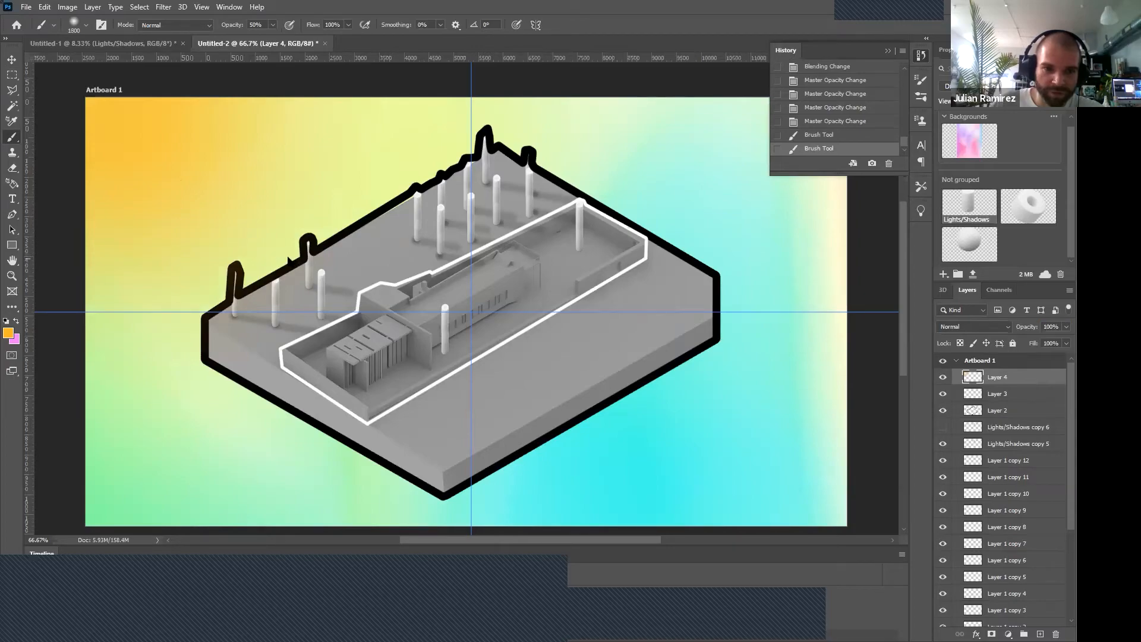
pyautogui.moveTo(305, 275); pyautogui.dragTo(480, 308)
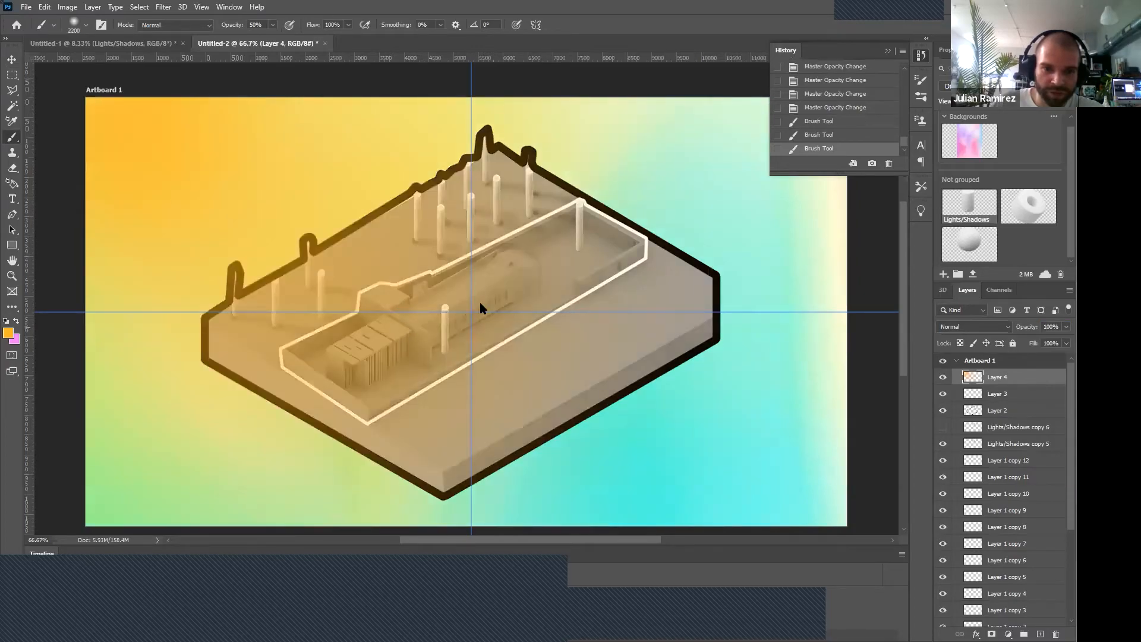
pyautogui.click(411, 356)
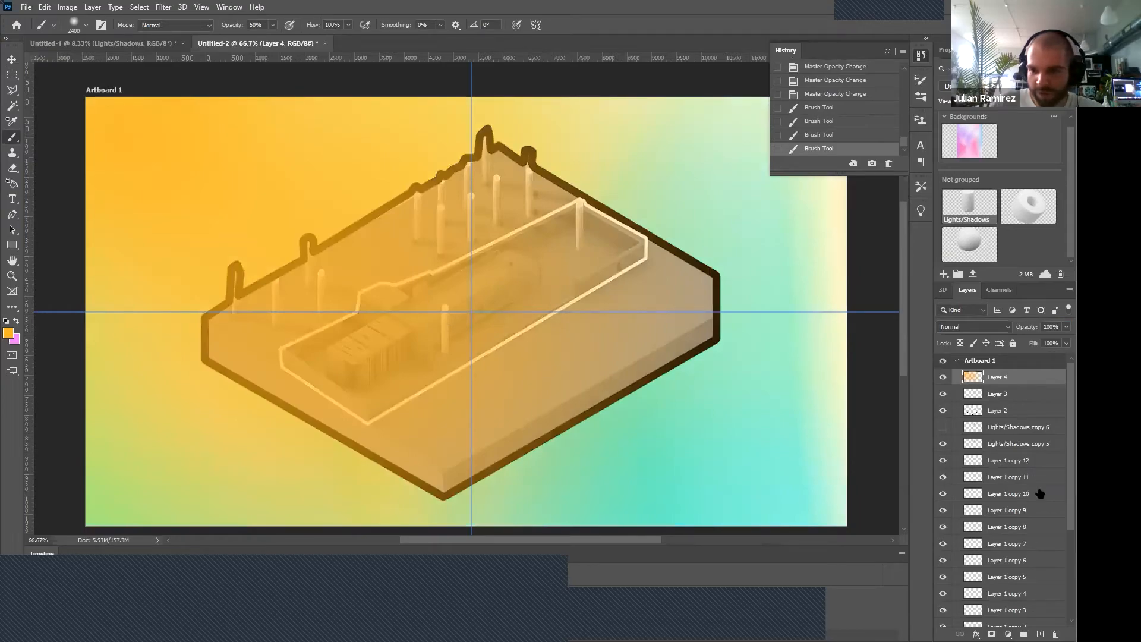
# Set the foreground colour to bright blue 1c97ff.
pyautogui.click(8, 334)
pyautogui.click(862, 354)
pyautogui.moveTo(870, 355); pyautogui.dragTo(872, 343)
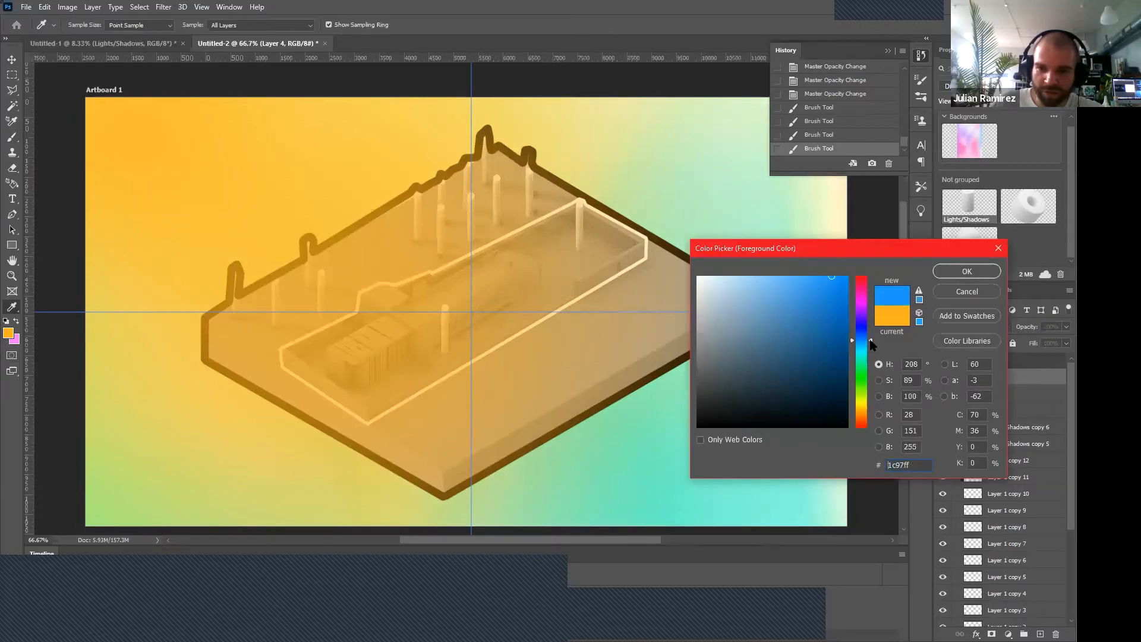
pyautogui.click(959, 273)
# Paint a large soft blue wash over the lower-right background on Layer 4, and undo the second blue stroke nearer the model.
pyautogui.press('[')
pyautogui.press('[')
pyautogui.press('[')
pyautogui.click(798, 433)
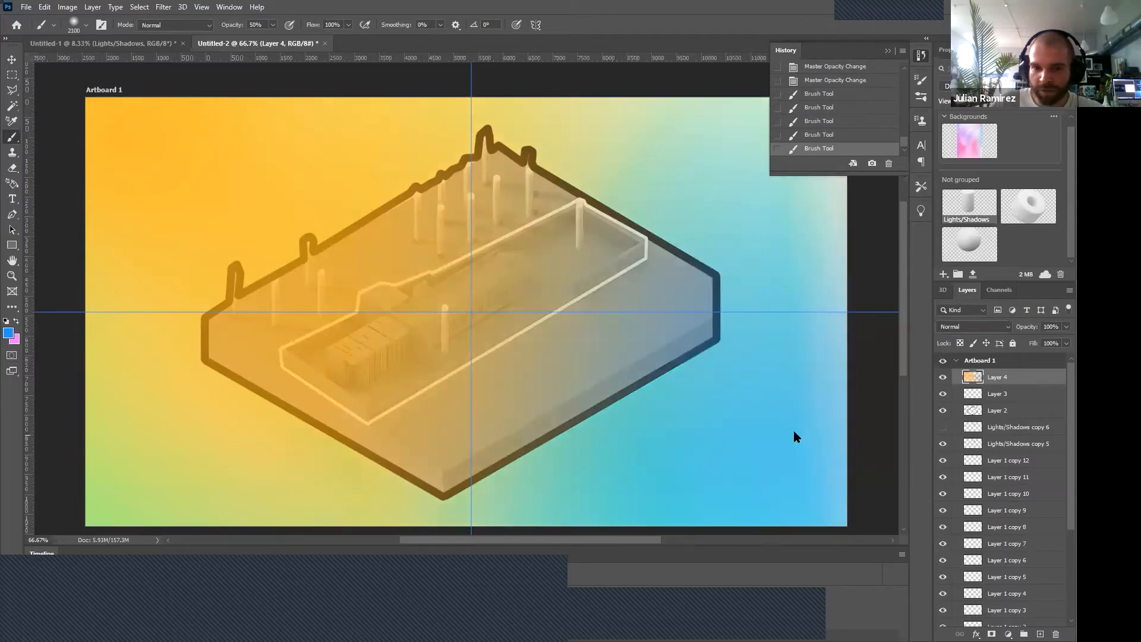
pyautogui.press(']')
pyautogui.click(665, 351)
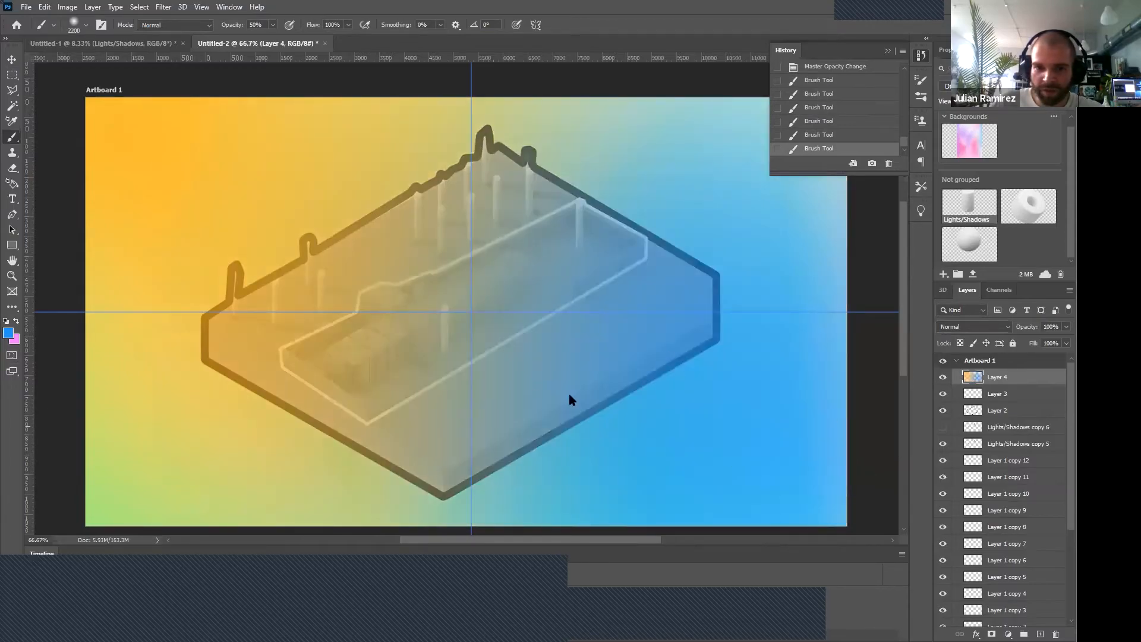
pyautogui.hotkey('ctrl', 'z')
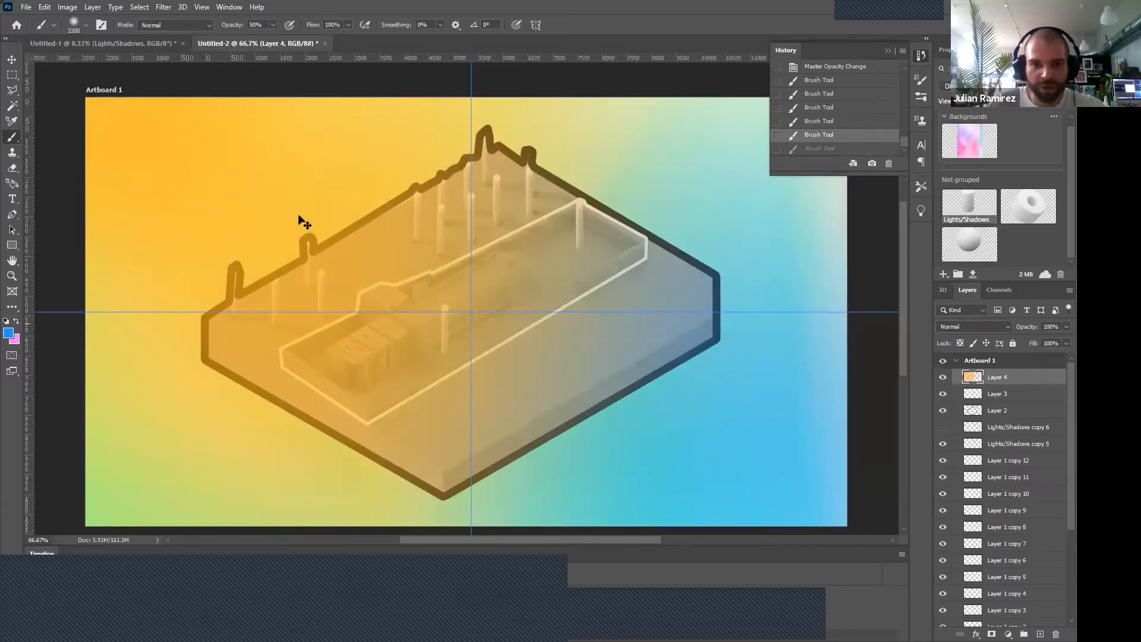
# Undo the remaining blue stroke on Layer 4 and repaint the lower-right and right background with soft blue washes at 16% brush opacity.
pyautogui.hotkey('ctrl', 'z')
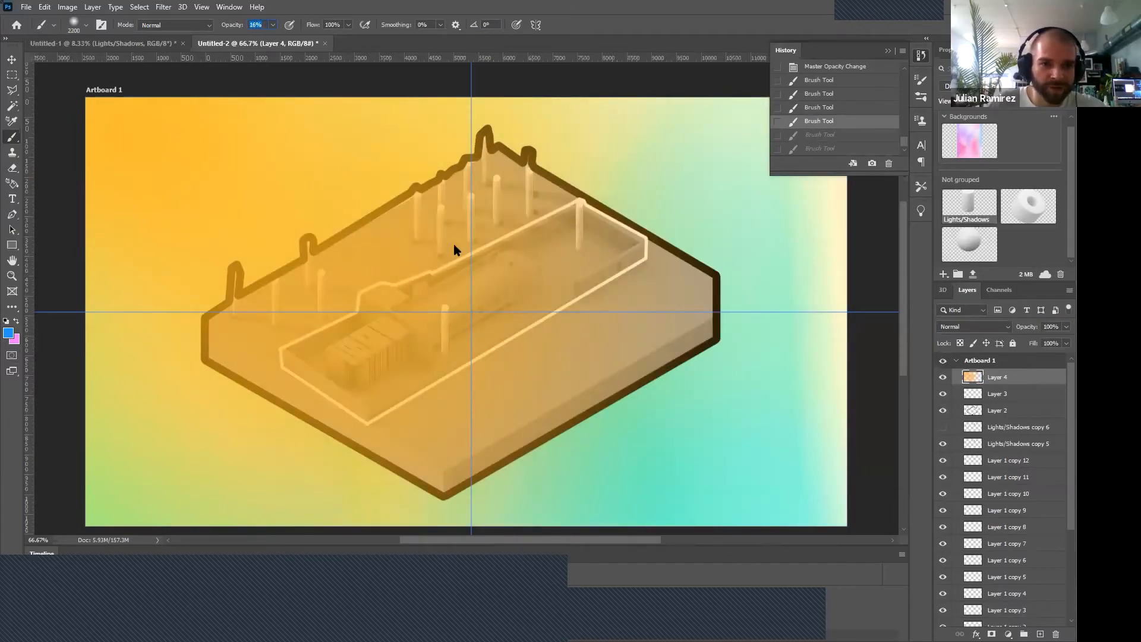
pyautogui.click(716, 412)
pyautogui.click(704, 413)
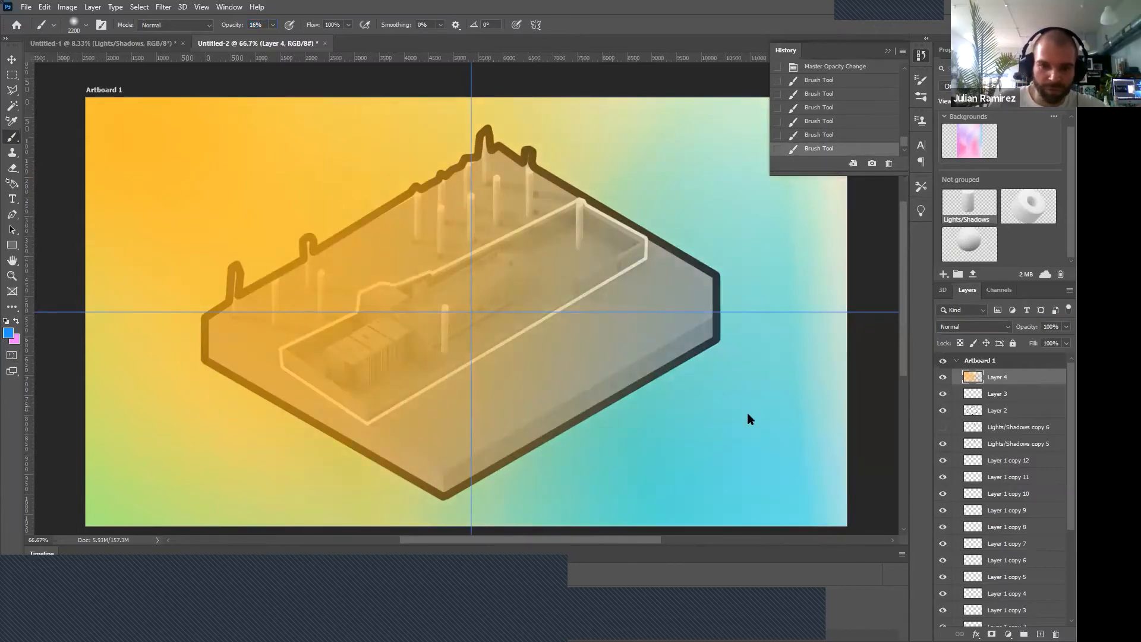
pyautogui.click(815, 320)
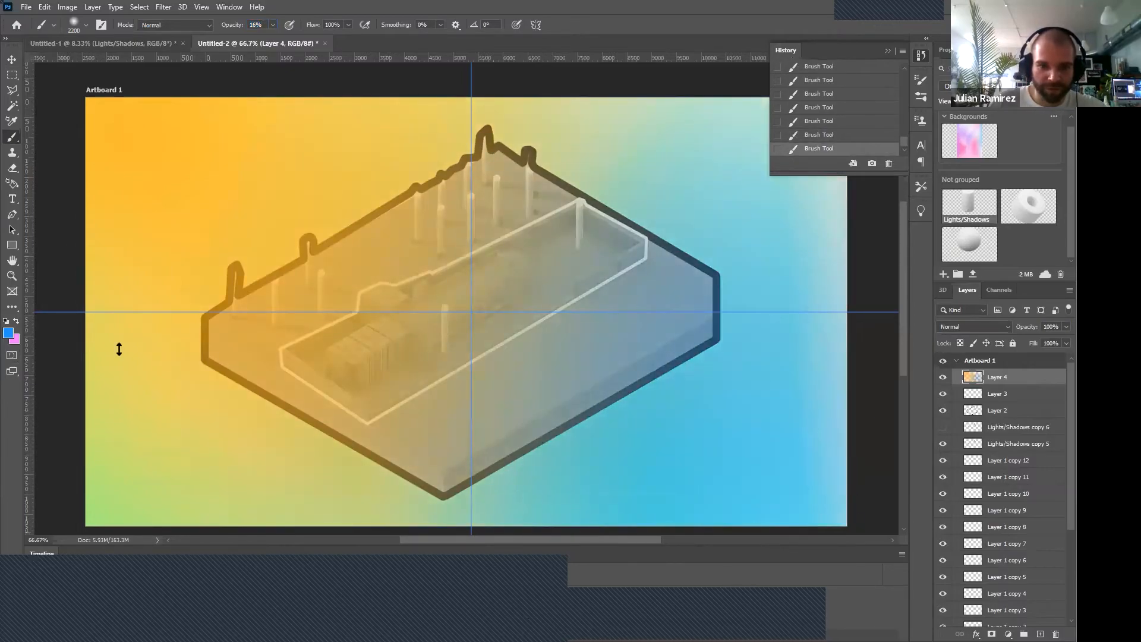
# Set Layer 4's blend mode to Overlay.
pyautogui.click(11, 60)
pyautogui.click(65, 74)
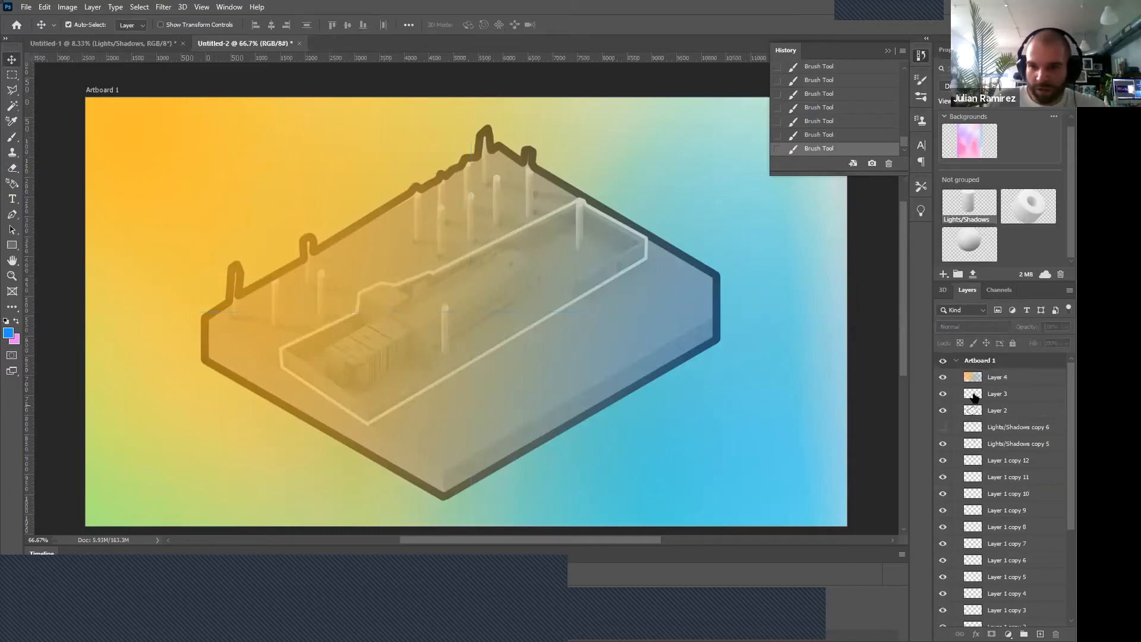
pyautogui.click(1009, 381)
pyautogui.click(984, 327)
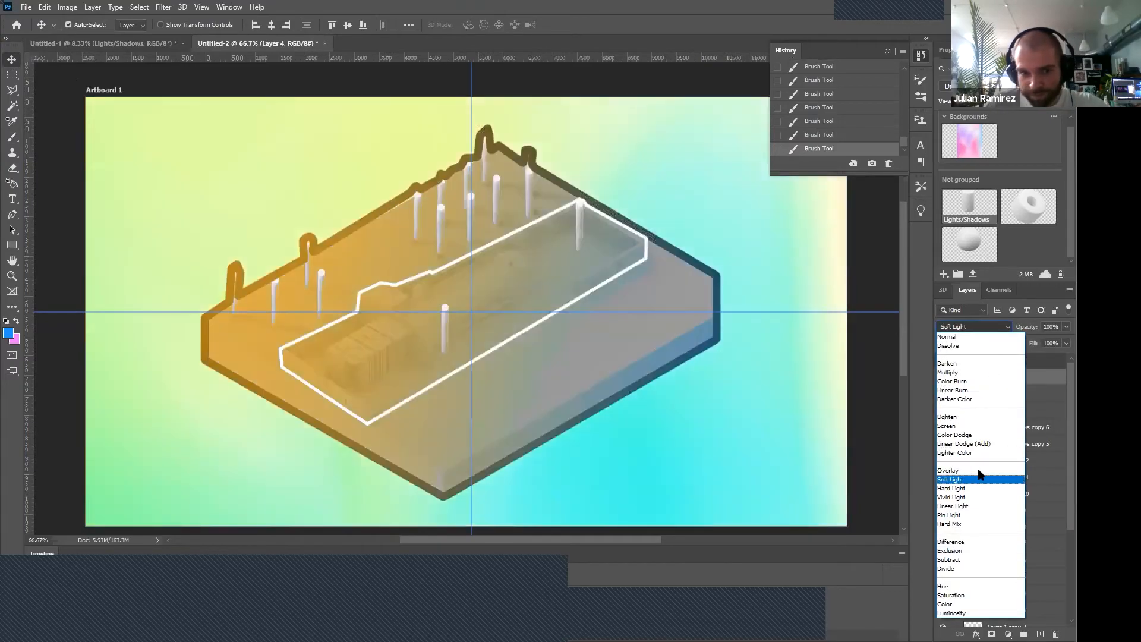
pyautogui.click(976, 471)
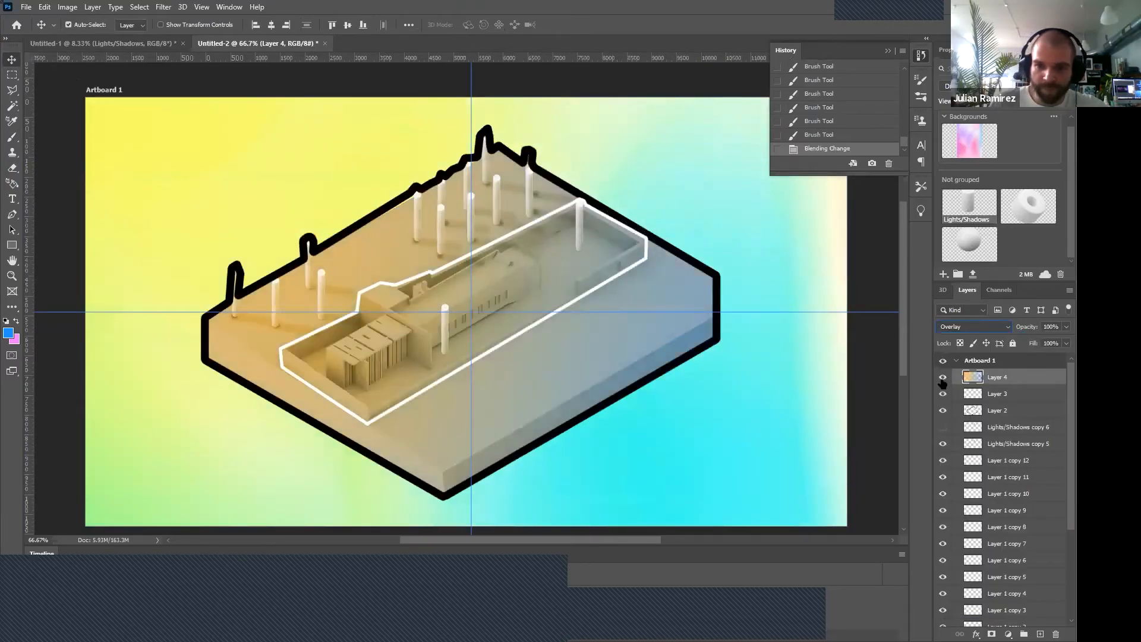
# Toggle Layer 4's visibility to compare the artwork with and without the Overlay colour wash.
pyautogui.click(943, 378)
pyautogui.click(943, 377)
pyautogui.click(943, 377)
pyautogui.click(944, 378)
pyautogui.click(943, 378)
pyautogui.click(944, 378)
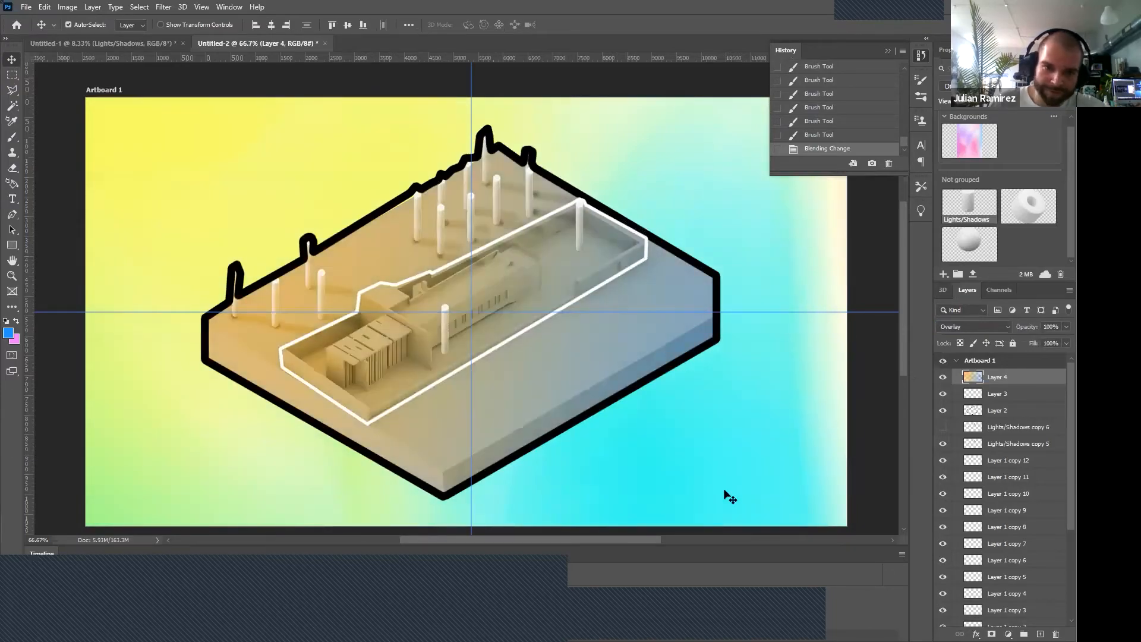
pyautogui.scroll(-1, 673, 378)
pyautogui.scroll(-2, 673, 378)
pyautogui.scroll(2, 672, 376)
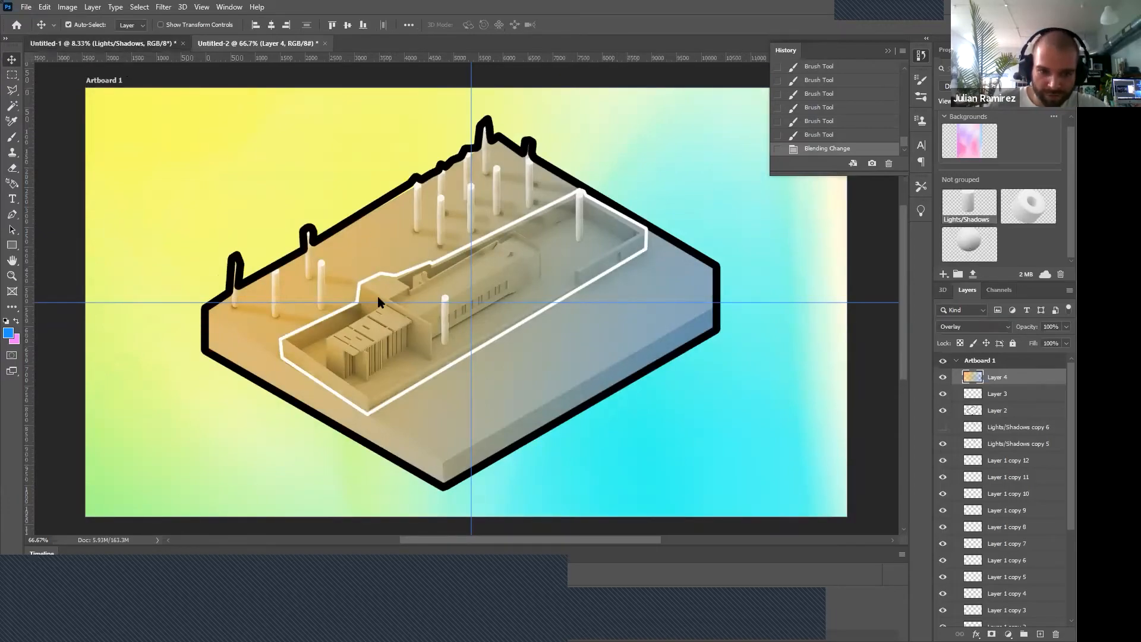
# Bring the wavy purple shape from the Untitled-1 asset document into the Untitled-2 collage.
pyautogui.hotkey('ctrl', 'Tab')
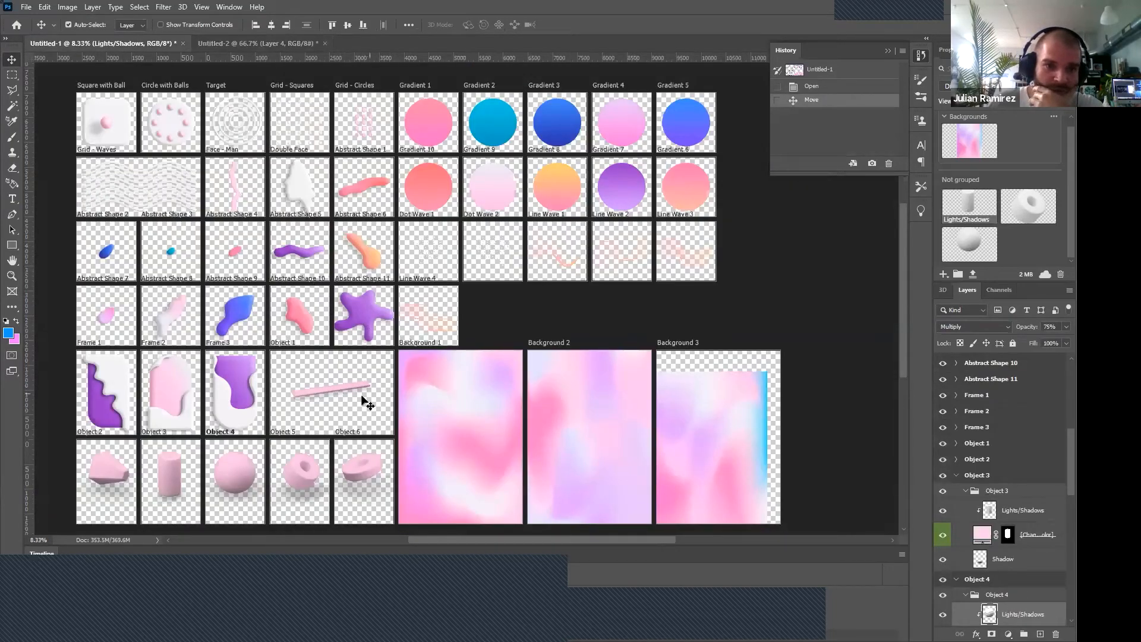
pyautogui.click(299, 218)
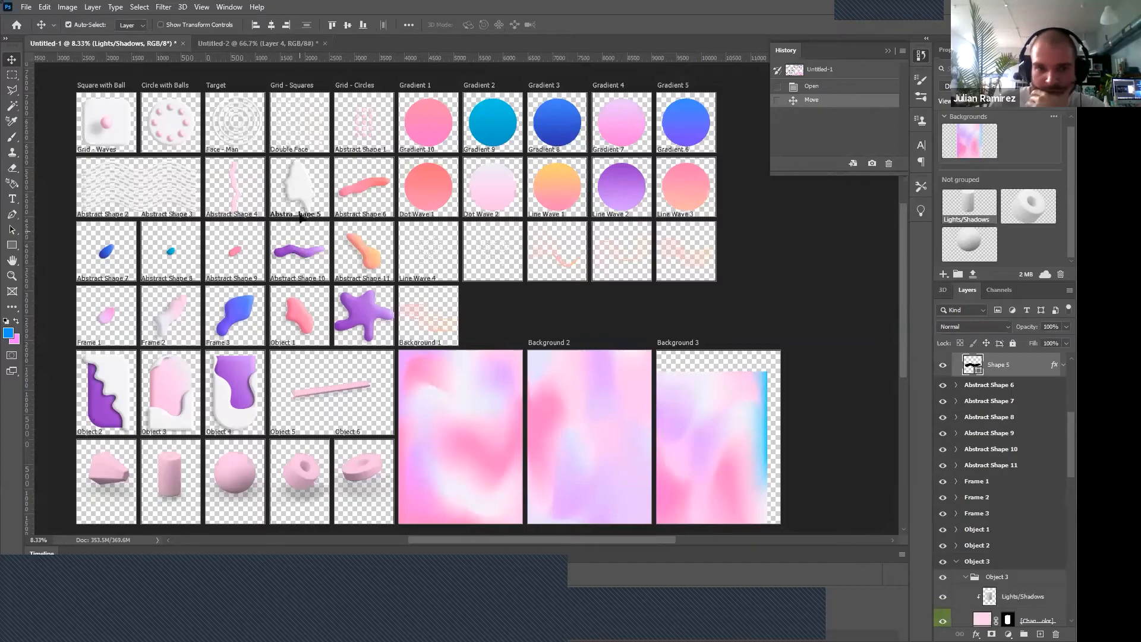
pyautogui.moveTo(299, 251); pyautogui.dragTo(658, 285)
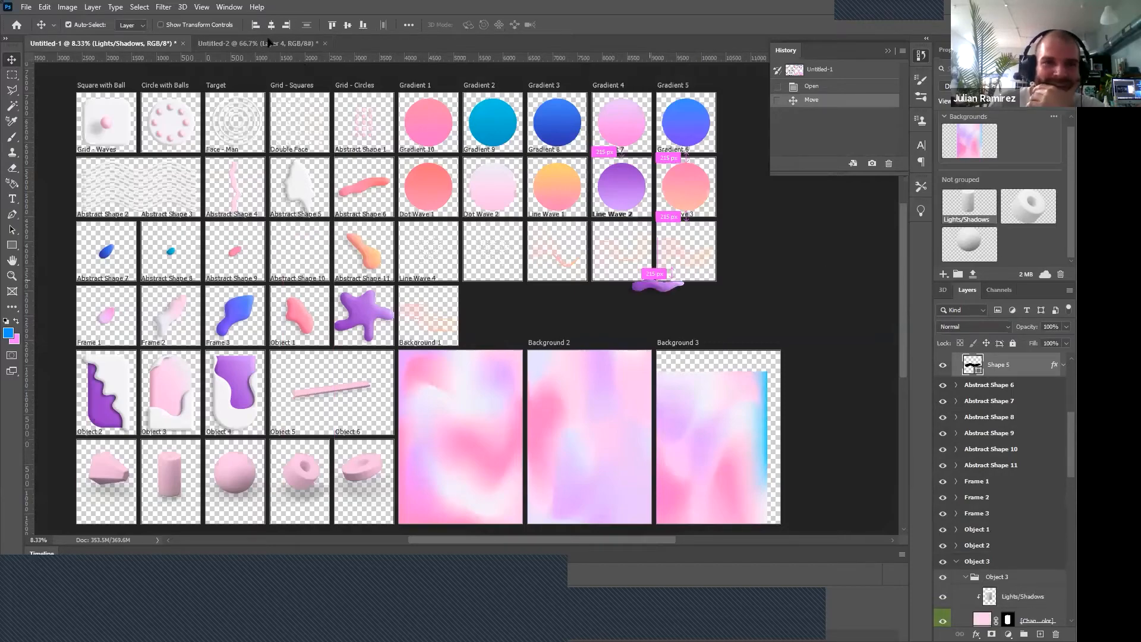
pyautogui.moveTo(267, 44); pyautogui.dragTo(648, 327)
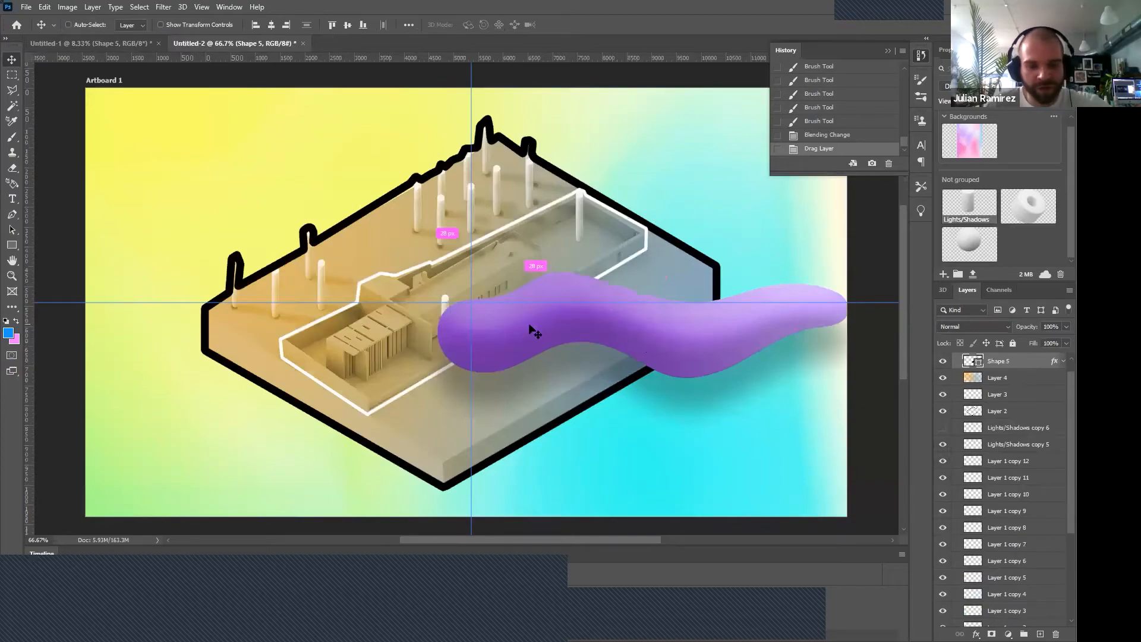
# Scale down the purple shape above the model's top corner and place a duplicate of it slightly lower and to the right.
pyautogui.hotkey('ctrl', 't')
pyautogui.moveTo(635, 340); pyautogui.dragTo(484, 154)
pyautogui.moveTo(287, 86); pyautogui.dragTo(370, 129)
pyautogui.moveTo(563, 169); pyautogui.dragTo(666, 188)
pyautogui.press('Return')
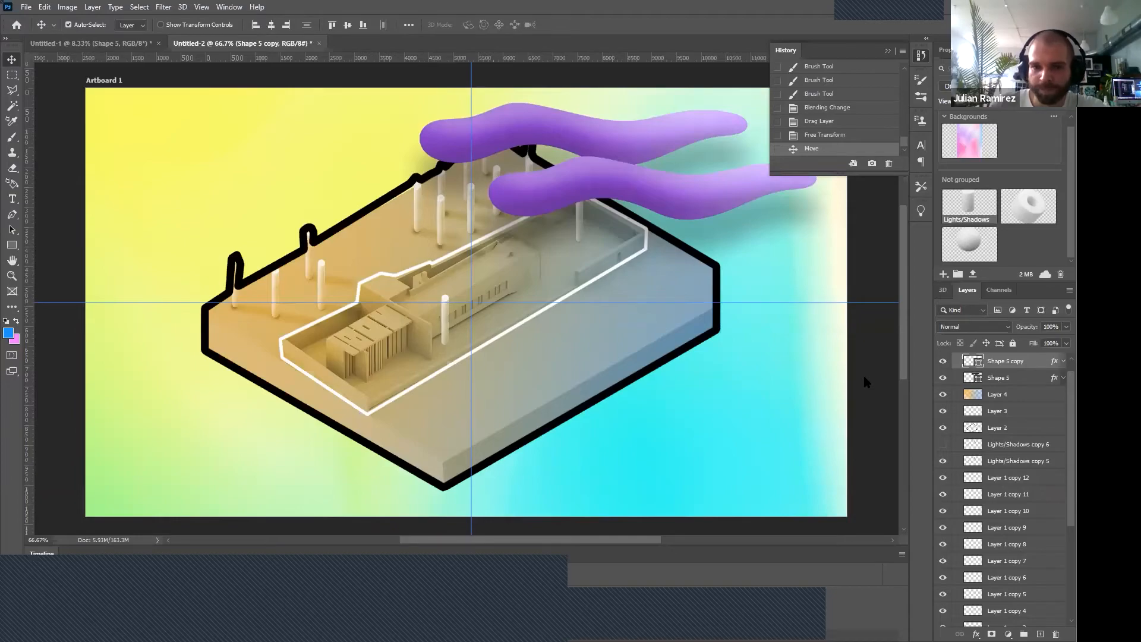
# Duplicate the (0) copy model layer and move the duplicate to the top of the layer stack.
pyautogui.scroll(-5, 1029, 465)
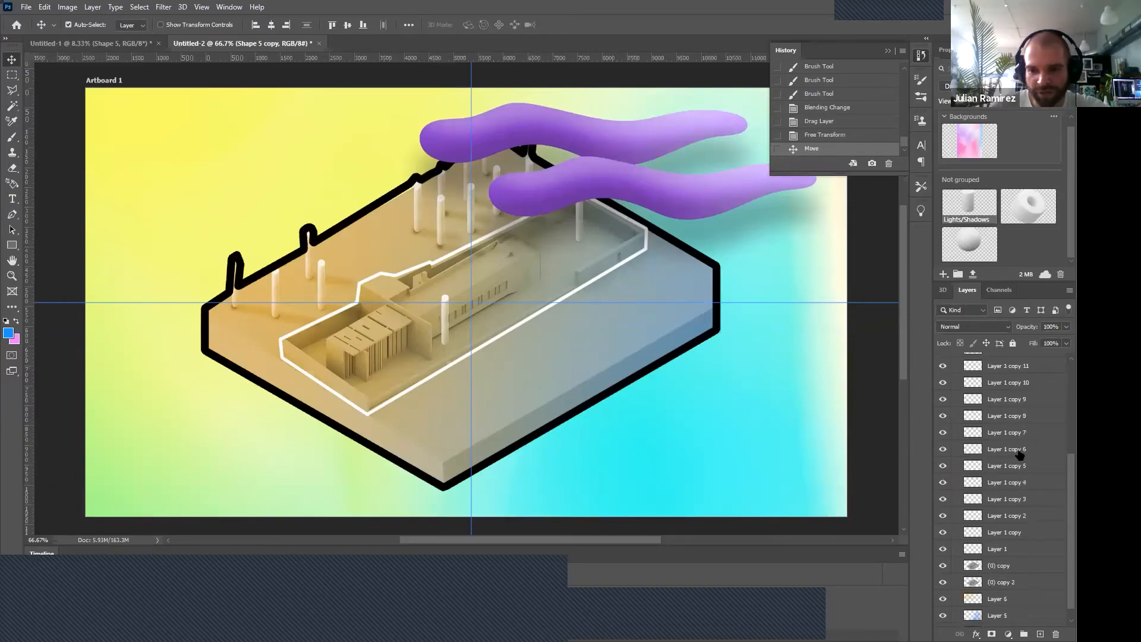
pyautogui.rightClick(999, 538)
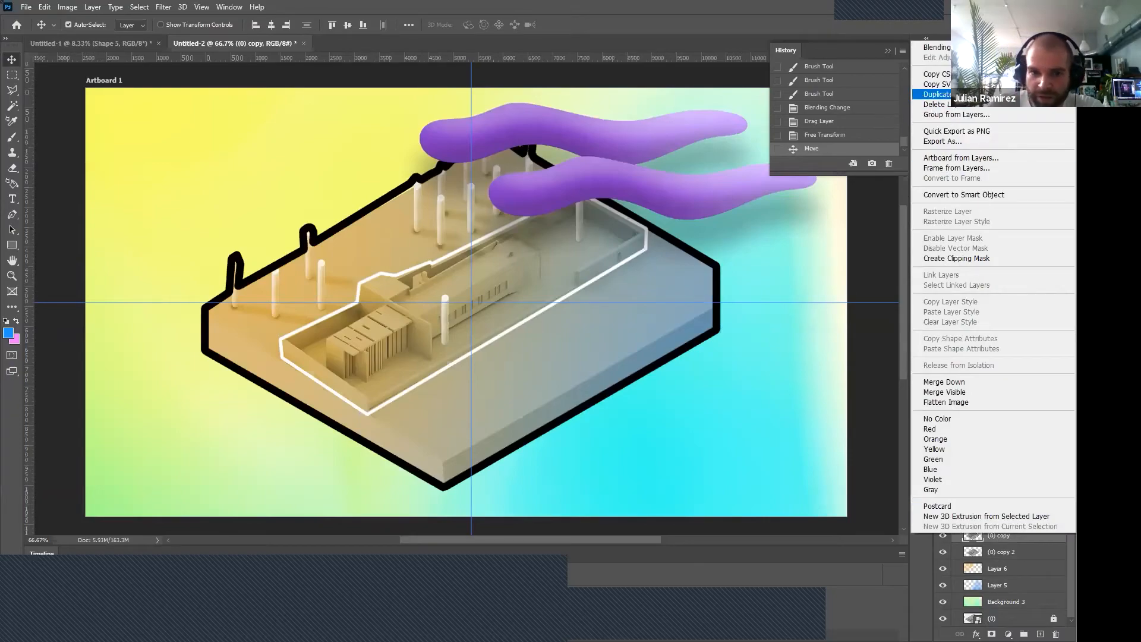
pyautogui.click(937, 94)
pyautogui.press('Return')
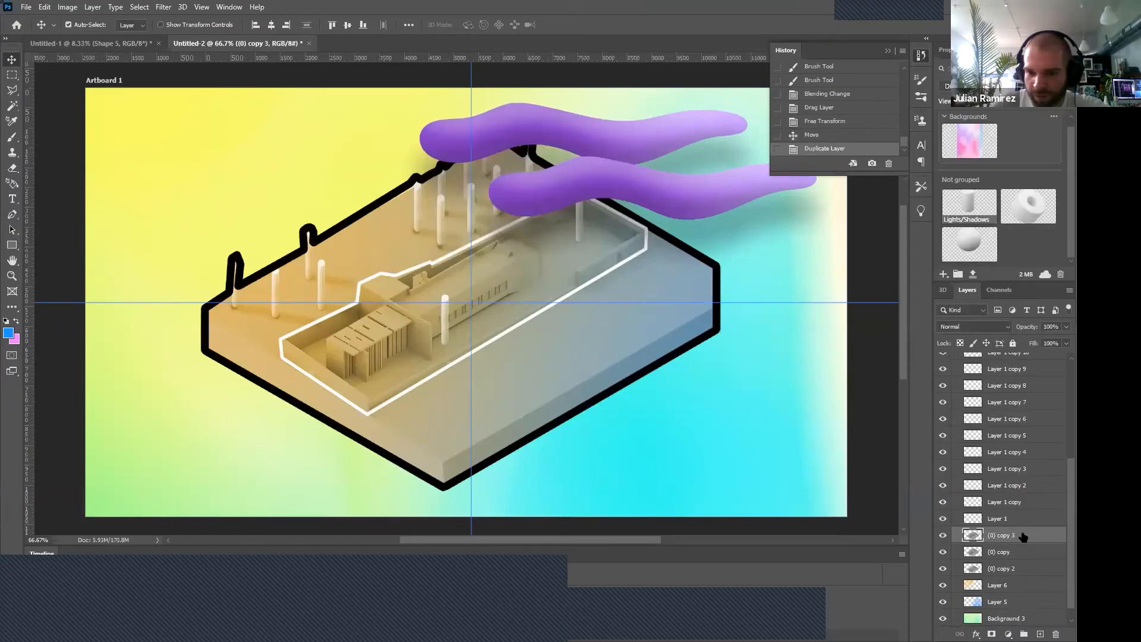
pyautogui.moveTo(1022, 554); pyautogui.dragTo(1009, 370)
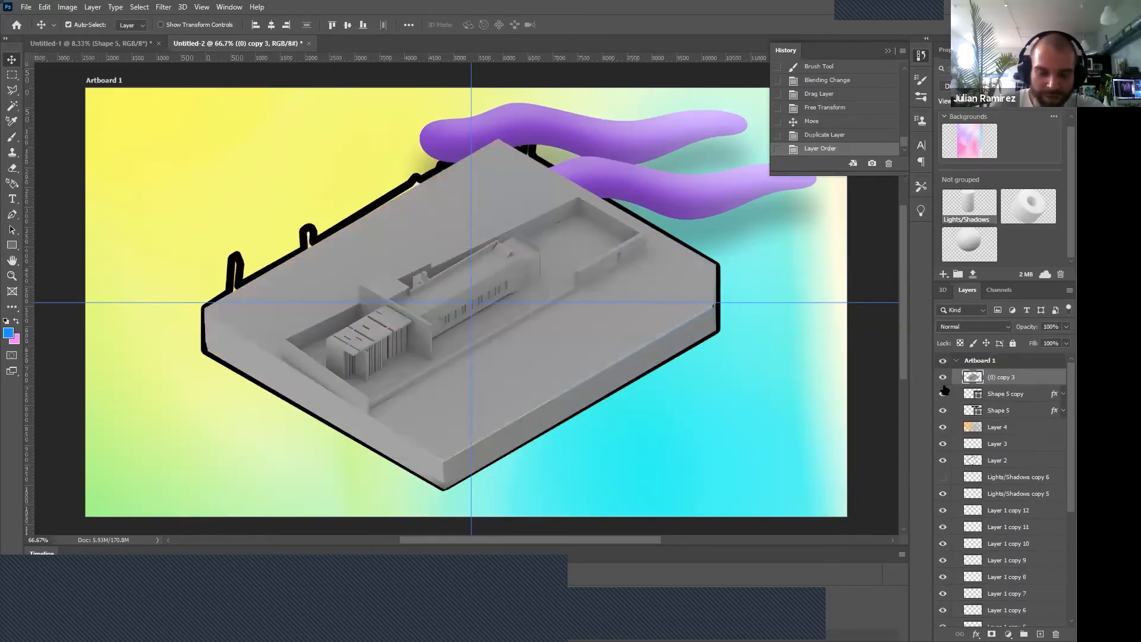
# Apply Glowing Edges to the duplicated model layer with thinner edges, edge brightness 20 and smoothness 4, and set its blend mode to Screen.
pyautogui.click(165, 6)
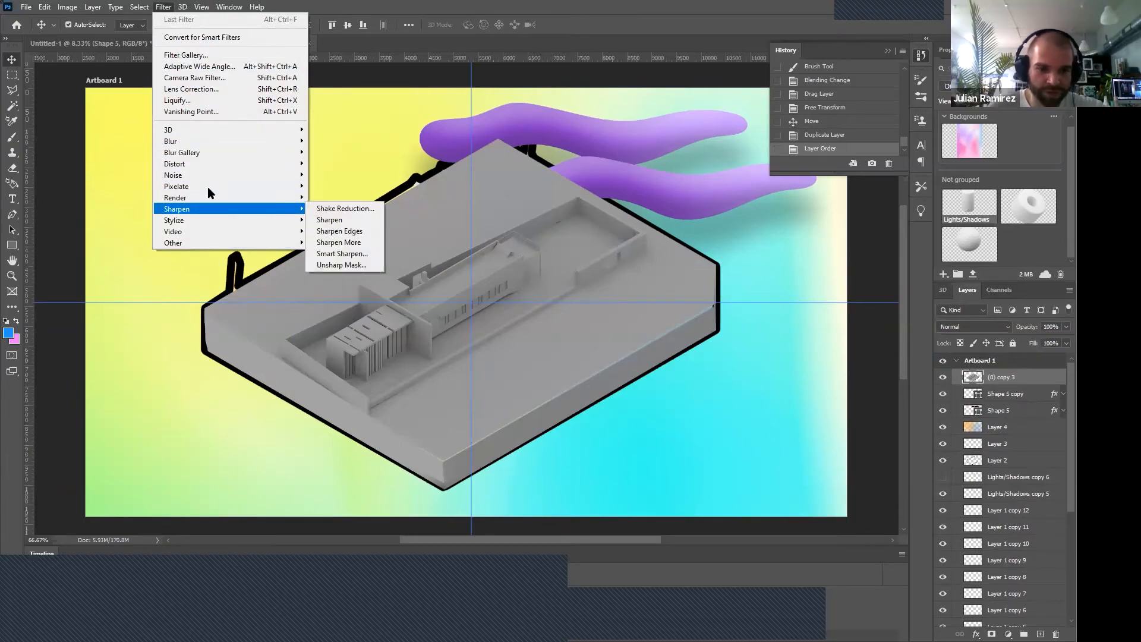
pyautogui.click(197, 57)
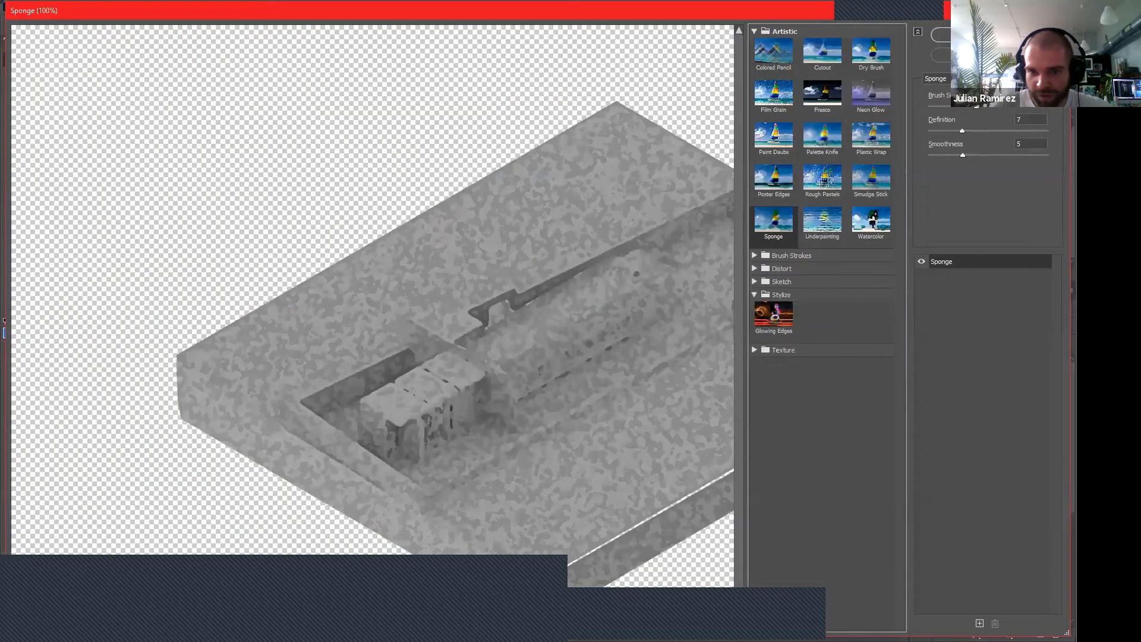
pyautogui.click(774, 315)
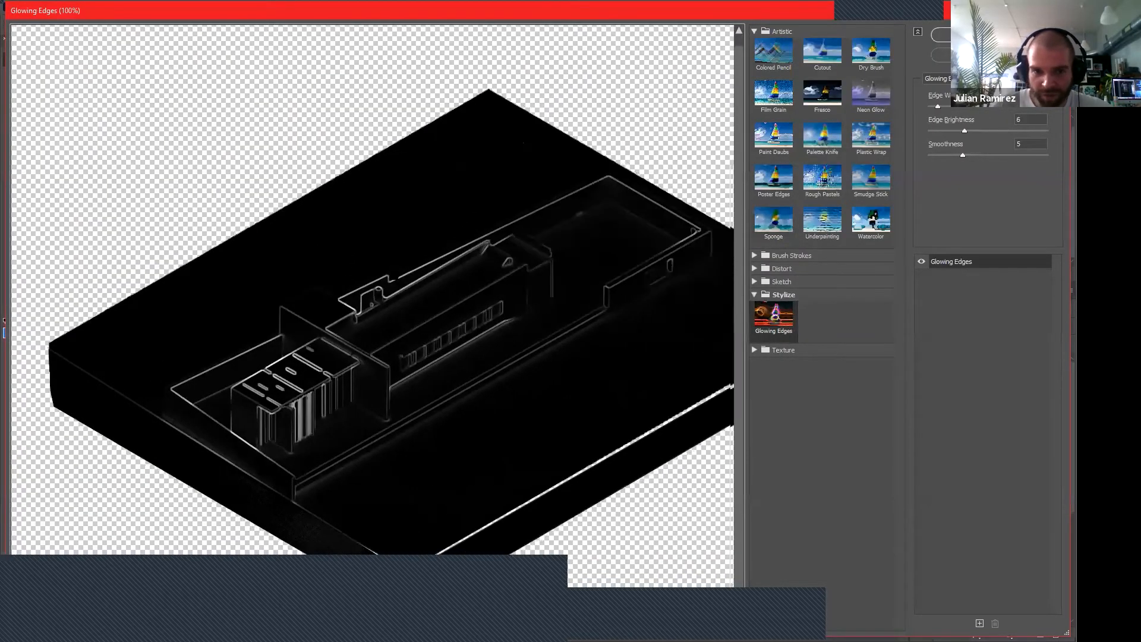
pyautogui.moveTo(395, 275); pyautogui.dragTo(360, 276)
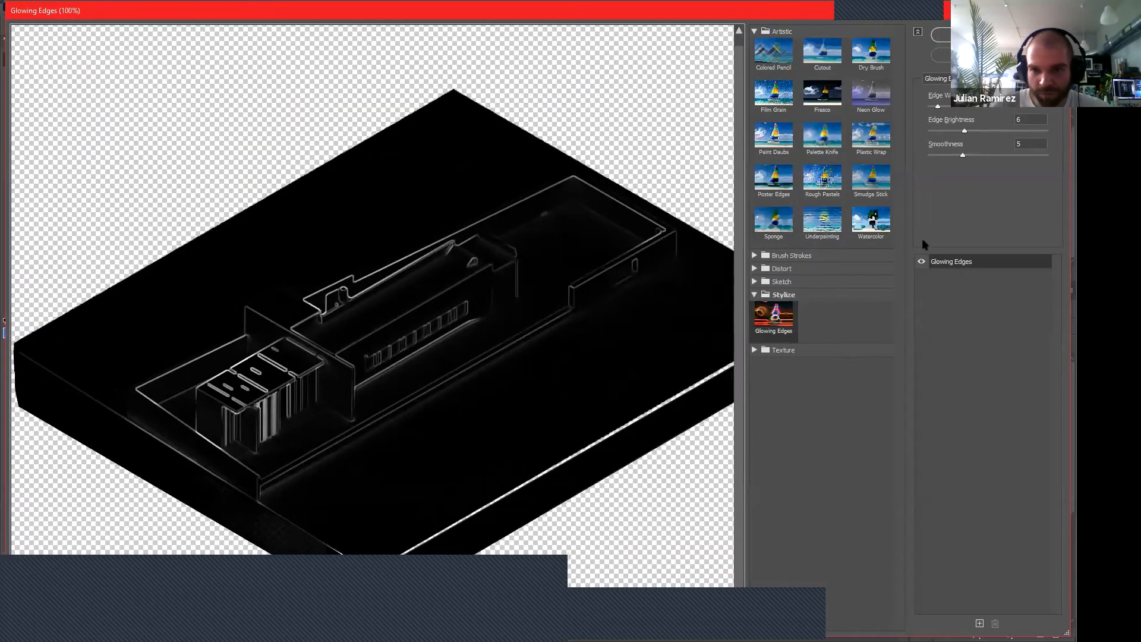
pyautogui.moveTo(942, 107)
pyautogui.mouseDown()
pyautogui.moveTo(958, 107)
pyautogui.moveTo(948, 117)
pyautogui.mouseUp()
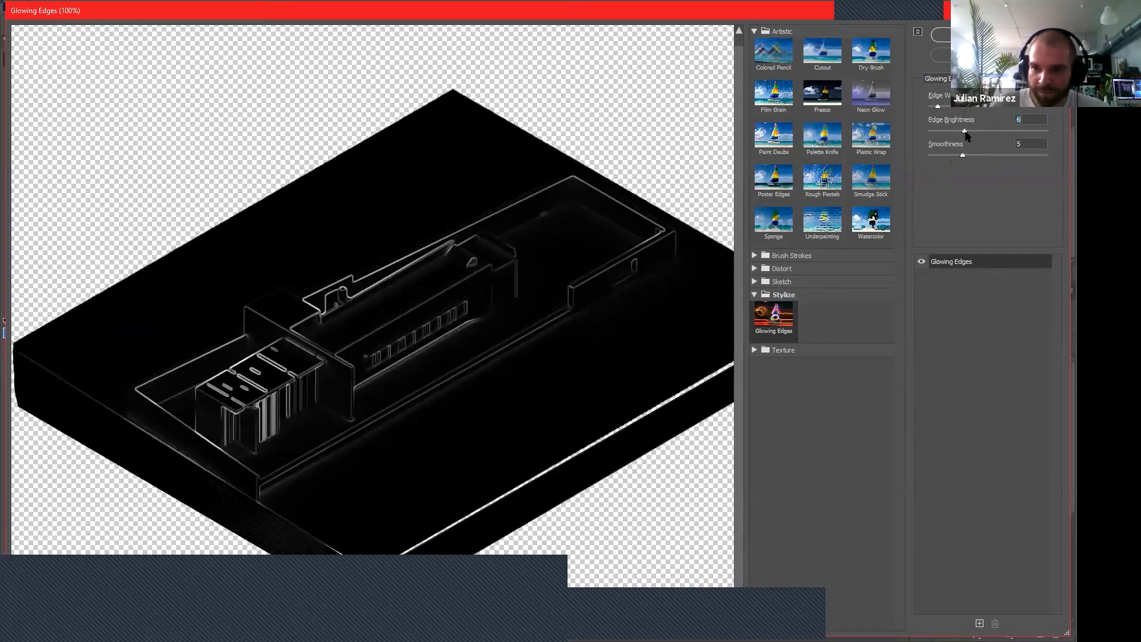
pyautogui.moveTo(965, 131); pyautogui.dragTo(1053, 133)
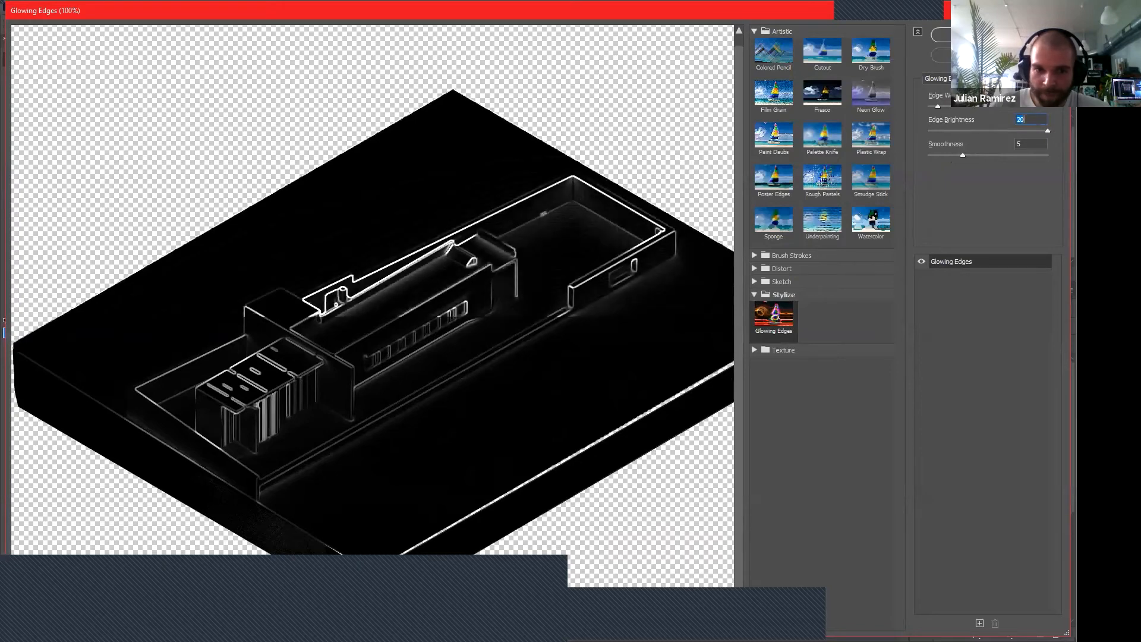
pyautogui.moveTo(964, 156); pyautogui.dragTo(950, 156)
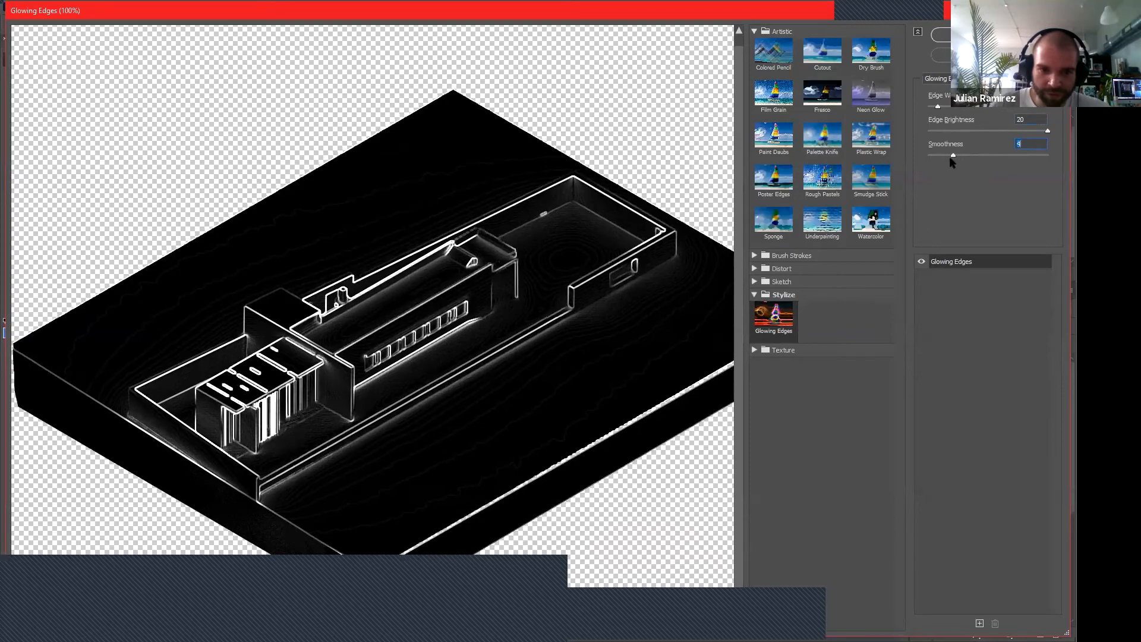
pyautogui.moveTo(939, 107); pyautogui.dragTo(933, 107)
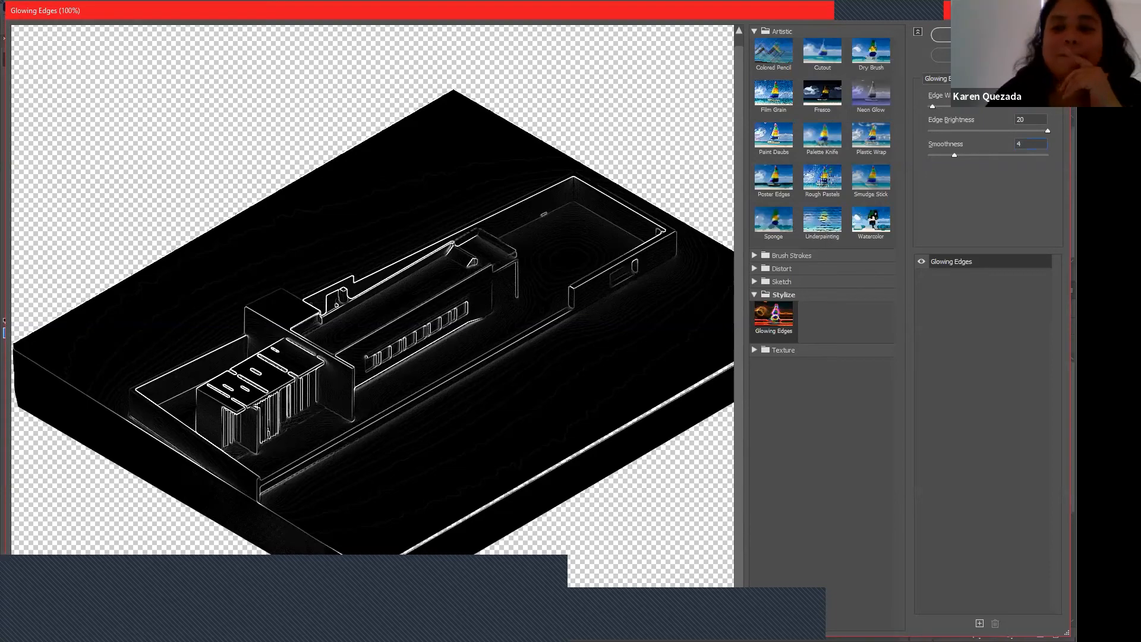
pyautogui.press('Return')
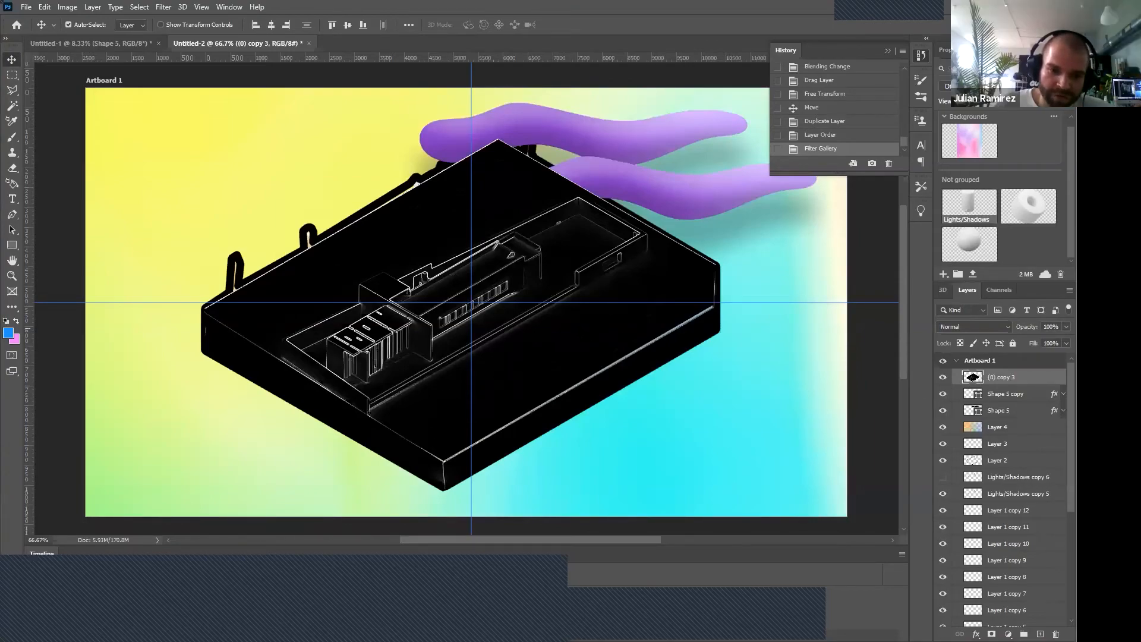
pyautogui.click(976, 329)
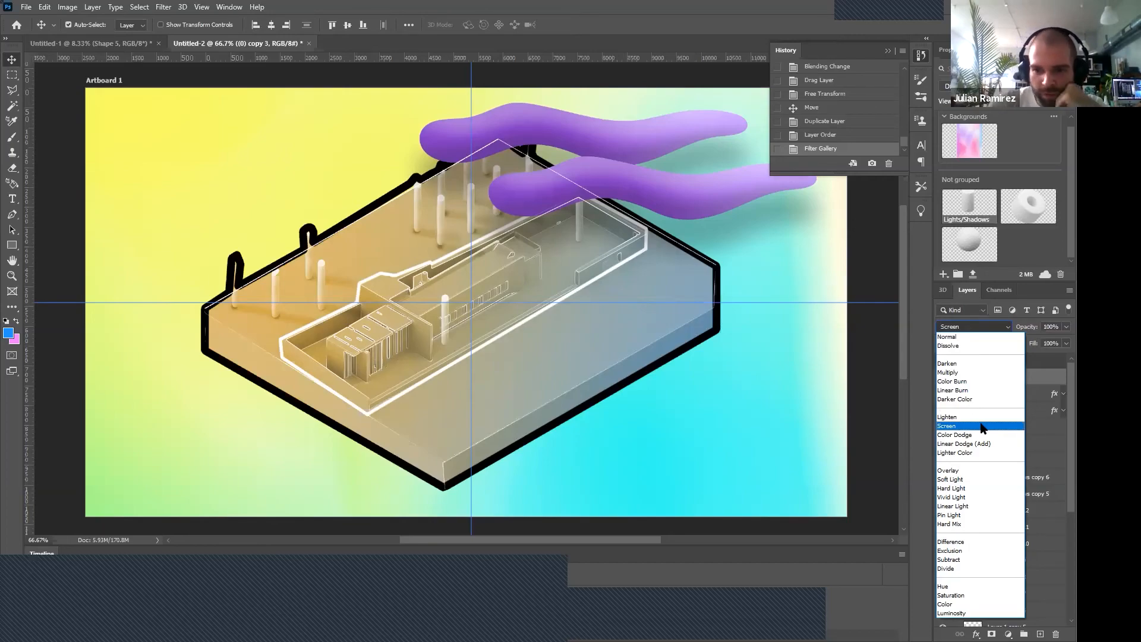
pyautogui.click(982, 427)
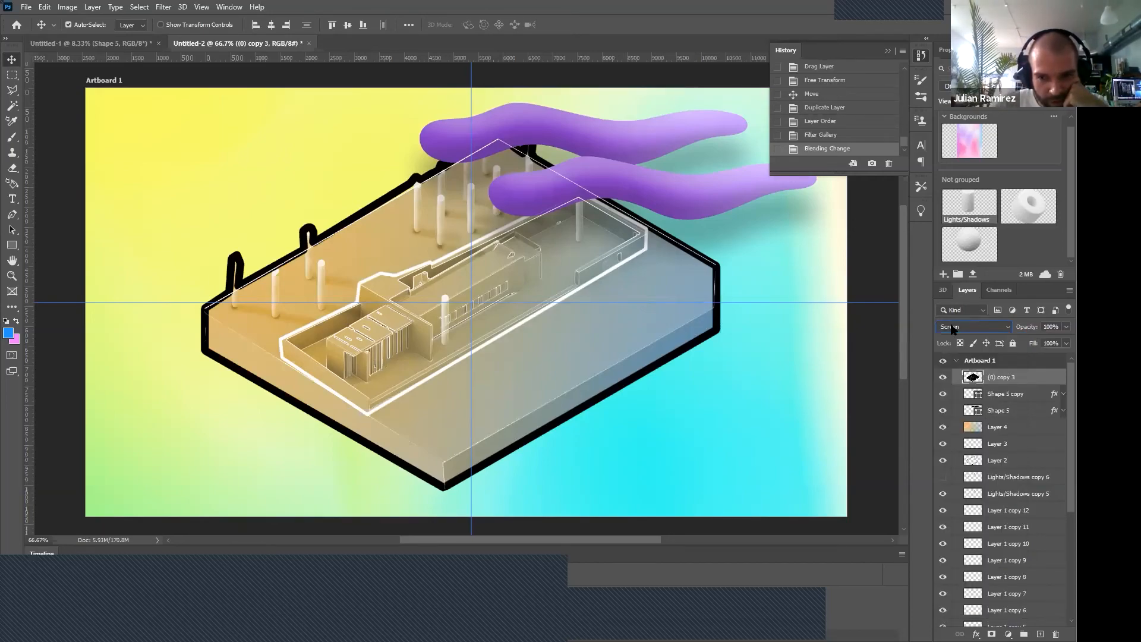
# Make an inverted duplicate of the glowing-edges layer and set its blend mode to Linear Burn.
pyautogui.rightClick(1008, 377)
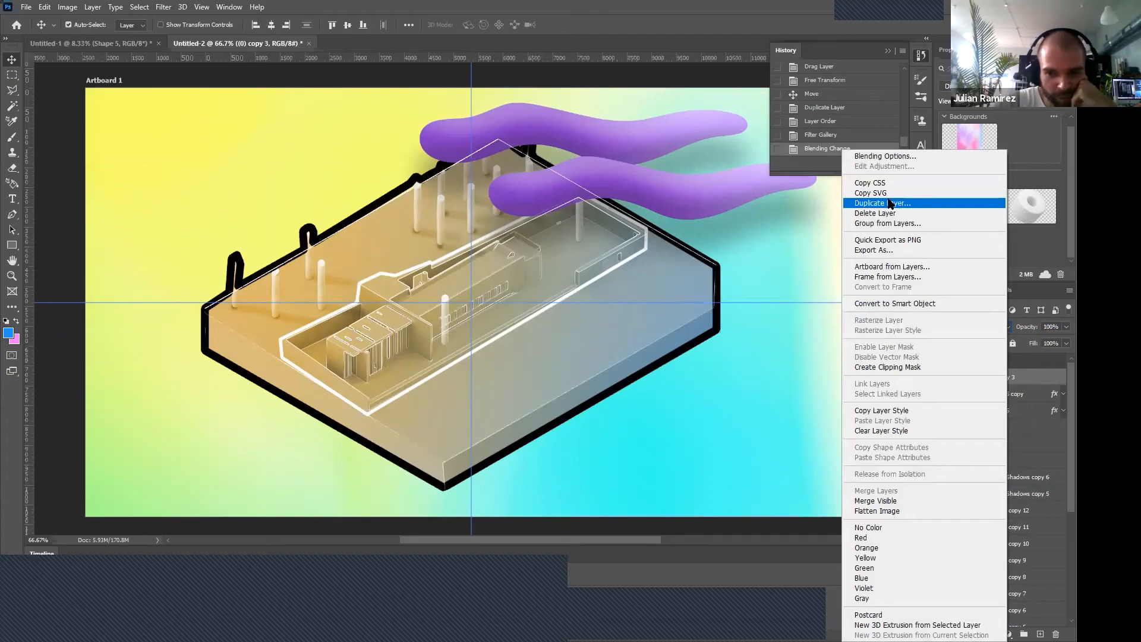
pyautogui.click(892, 204)
pyautogui.hotkey('ctrl', 'i')
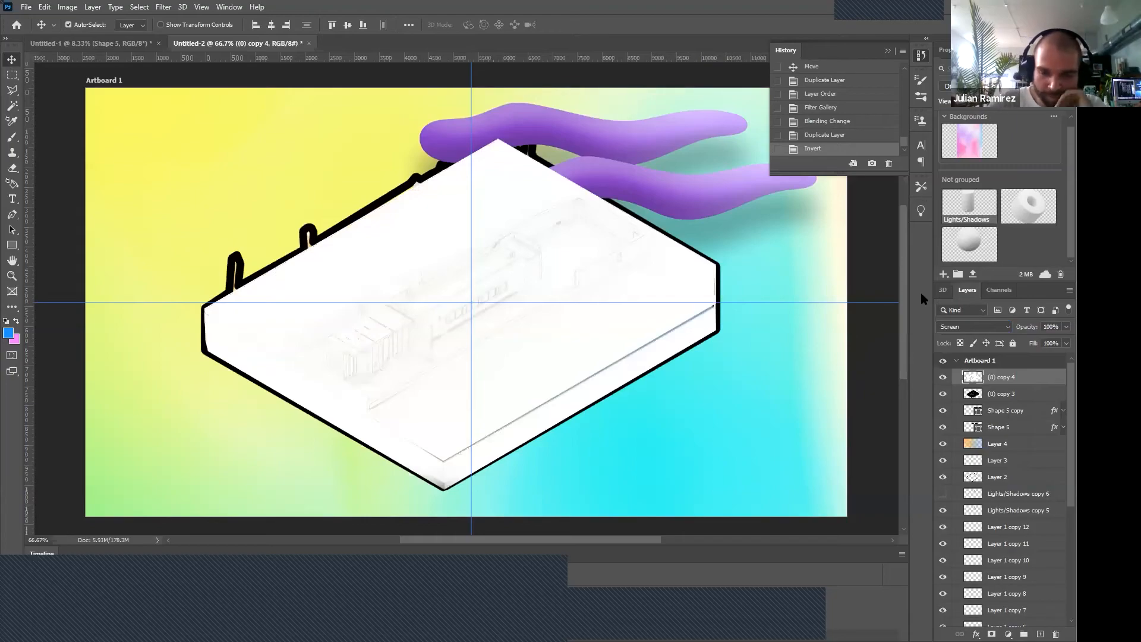
pyautogui.click(975, 328)
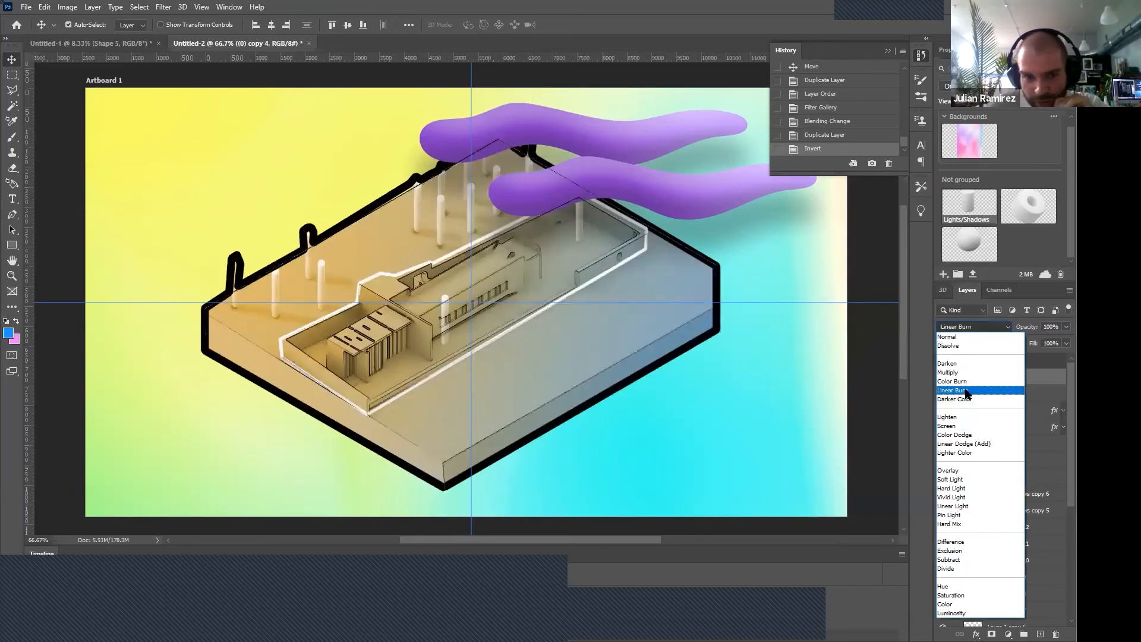
pyautogui.click(965, 391)
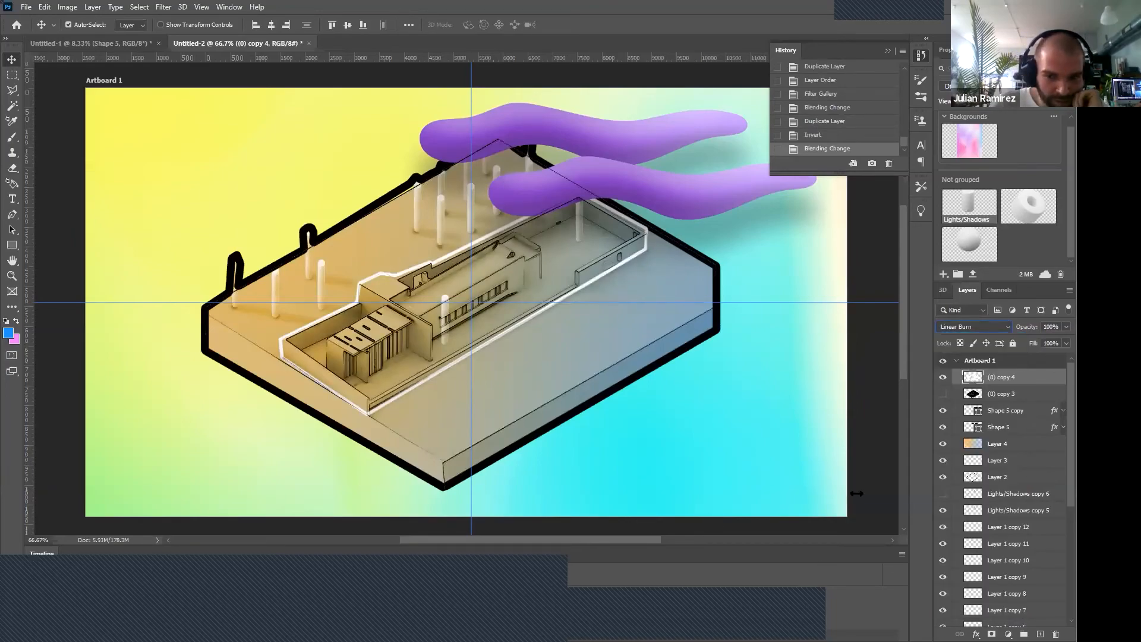
# Compare the white and dark edge-line layers by toggling their visibility, leaving the white one shown and the dark one hidden.
pyautogui.click(943, 393)
pyautogui.click(944, 377)
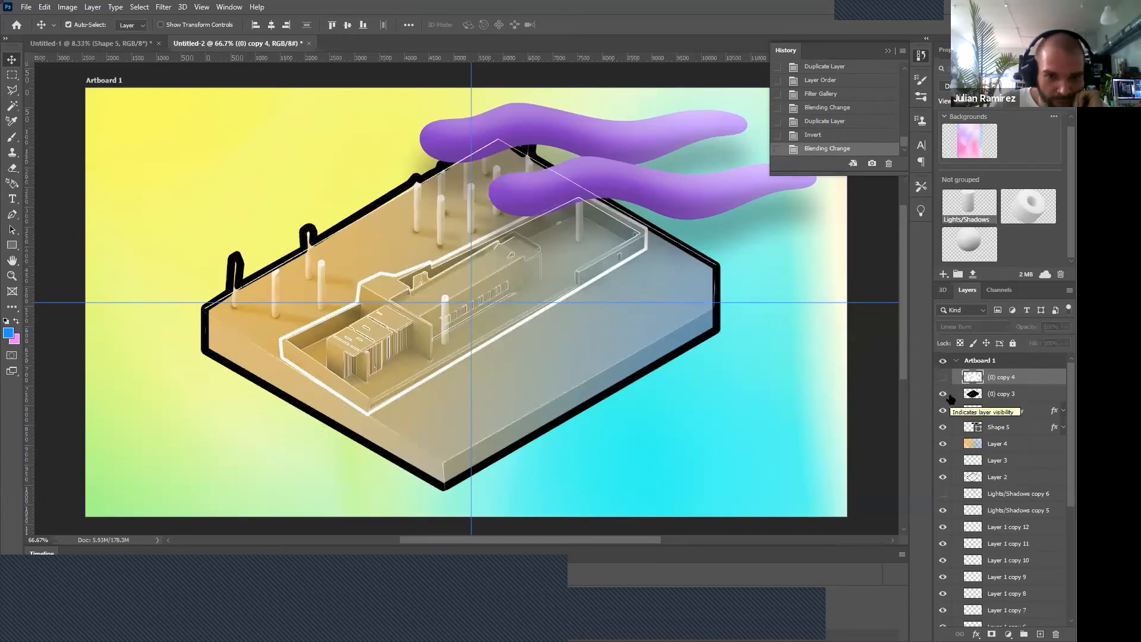
pyautogui.click(944, 377)
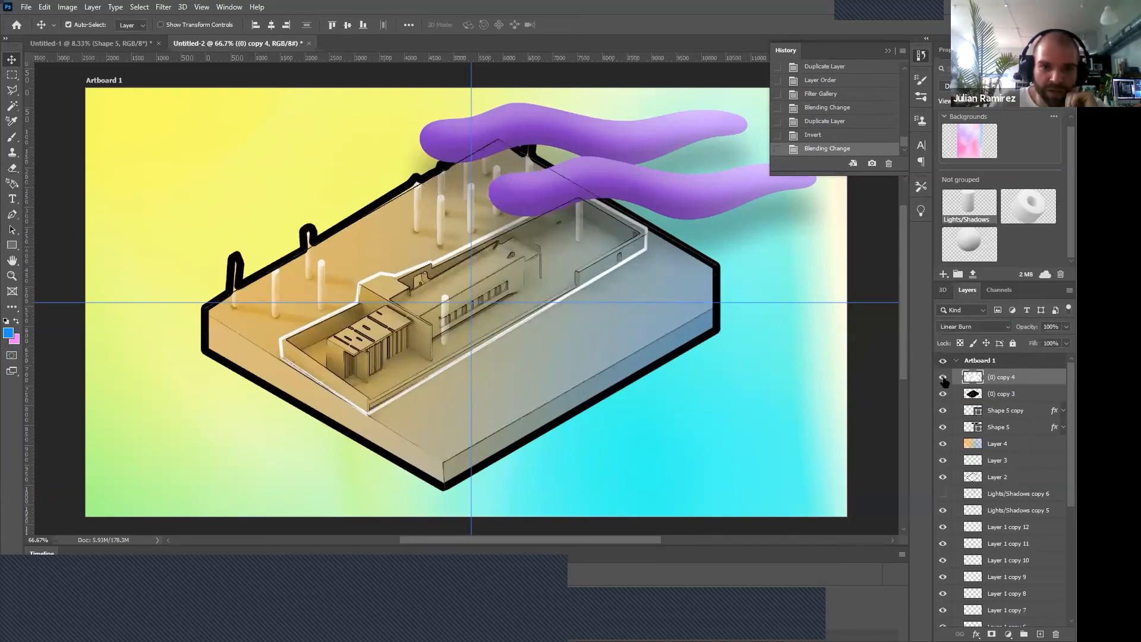
pyautogui.click(946, 379)
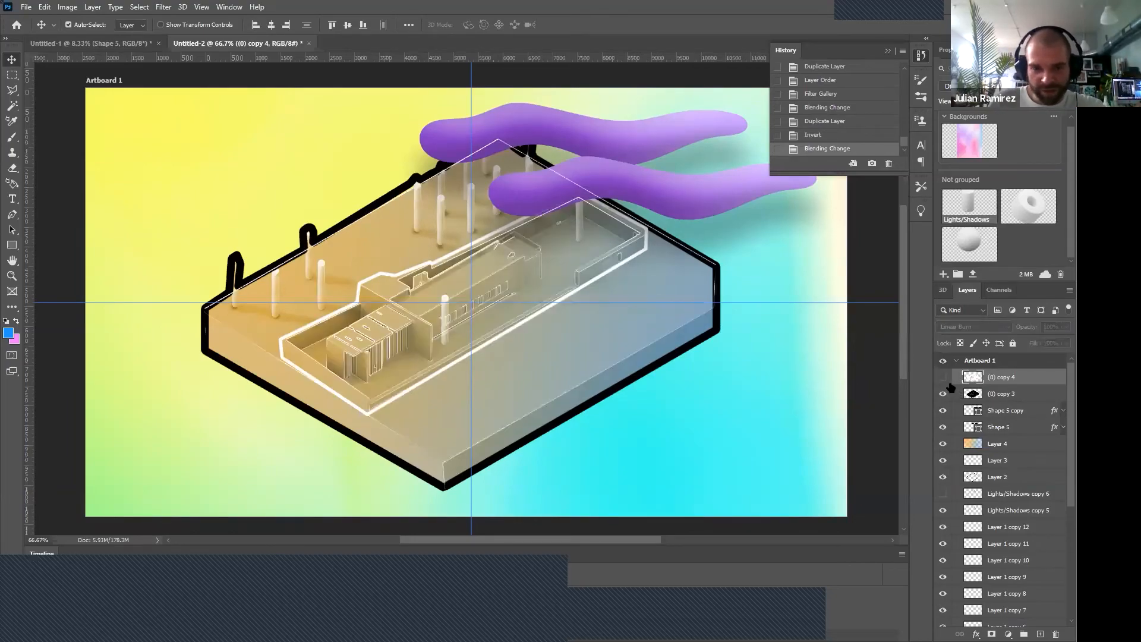
# Show the dark edge-line layer (0) copy 4 again and duplicate it.
pyautogui.click(945, 380)
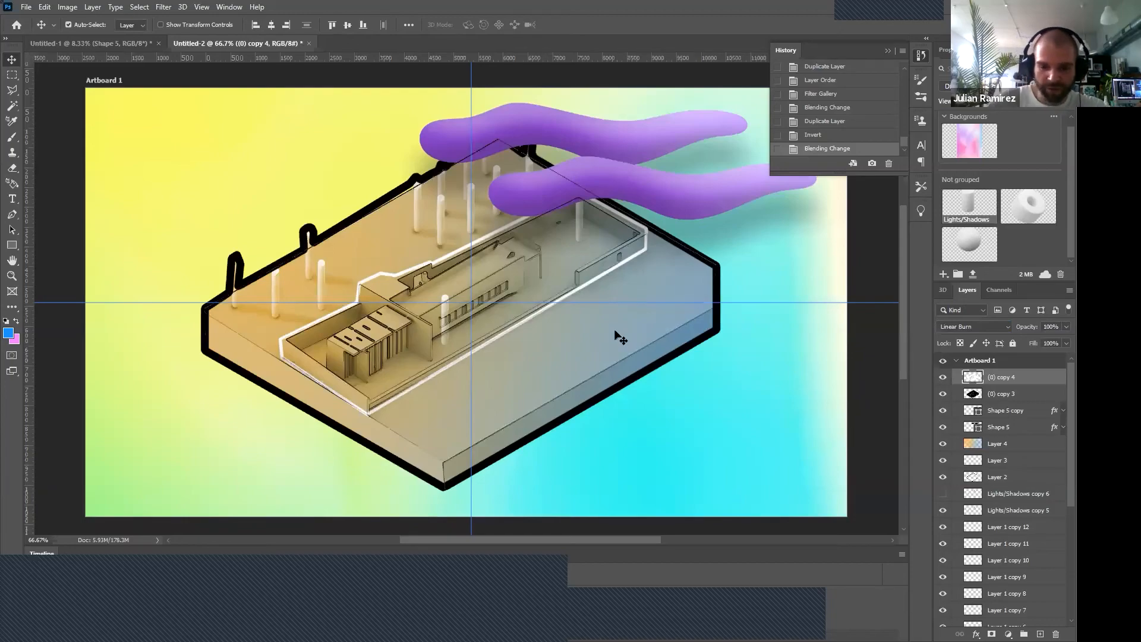
pyautogui.hotkey('ctrl', '+')
pyautogui.hotkey('ctrl', '+')
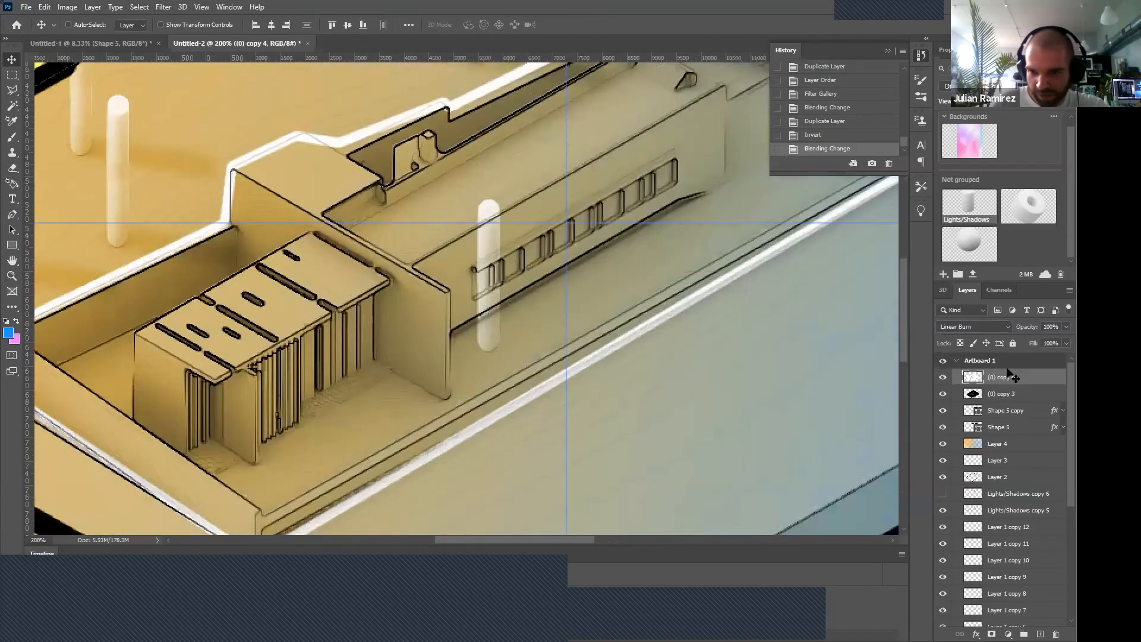
pyautogui.rightClick(1006, 377)
pyautogui.click(1015, 376)
pyautogui.rightClick(1000, 377)
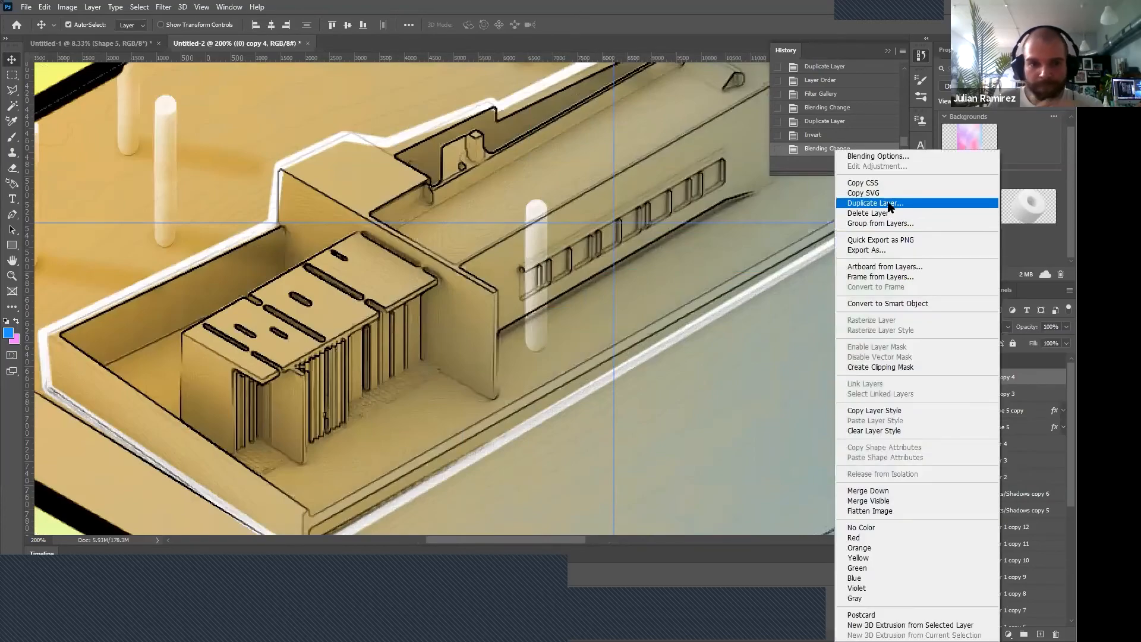
pyautogui.click(888, 205)
pyautogui.press('Return')
# Apply a Gaussian Blur with a 2.5-pixel radius to the duplicated dark edge-line layer.
pyautogui.click(164, 7)
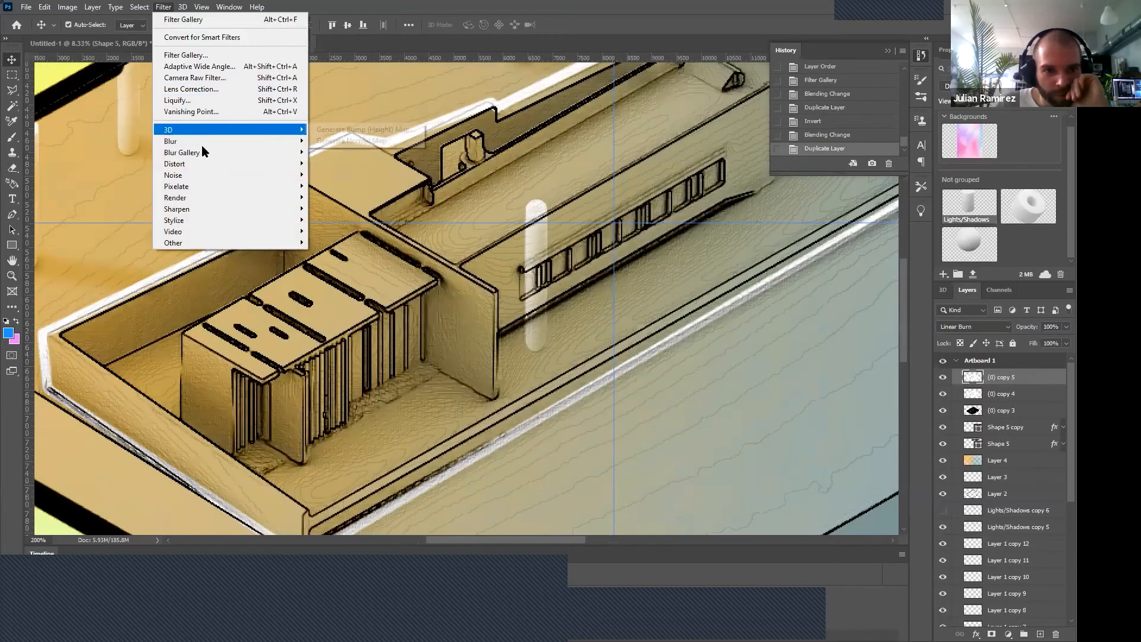
pyautogui.moveTo(250, 143)
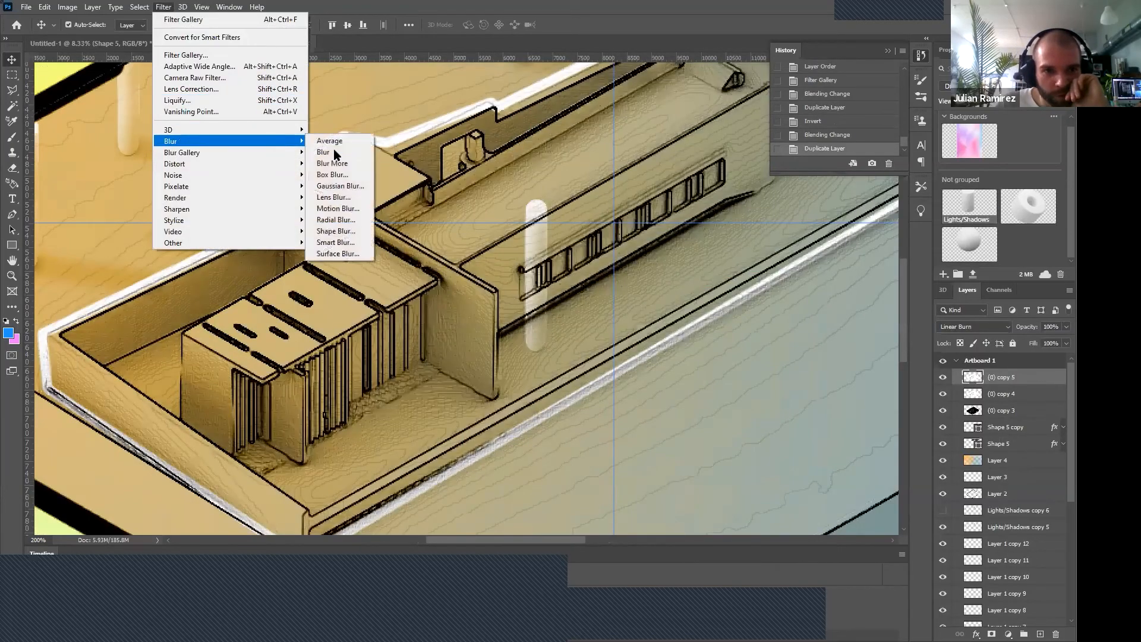
pyautogui.click(341, 186)
pyautogui.moveTo(159, 283); pyautogui.dragTo(120, 277)
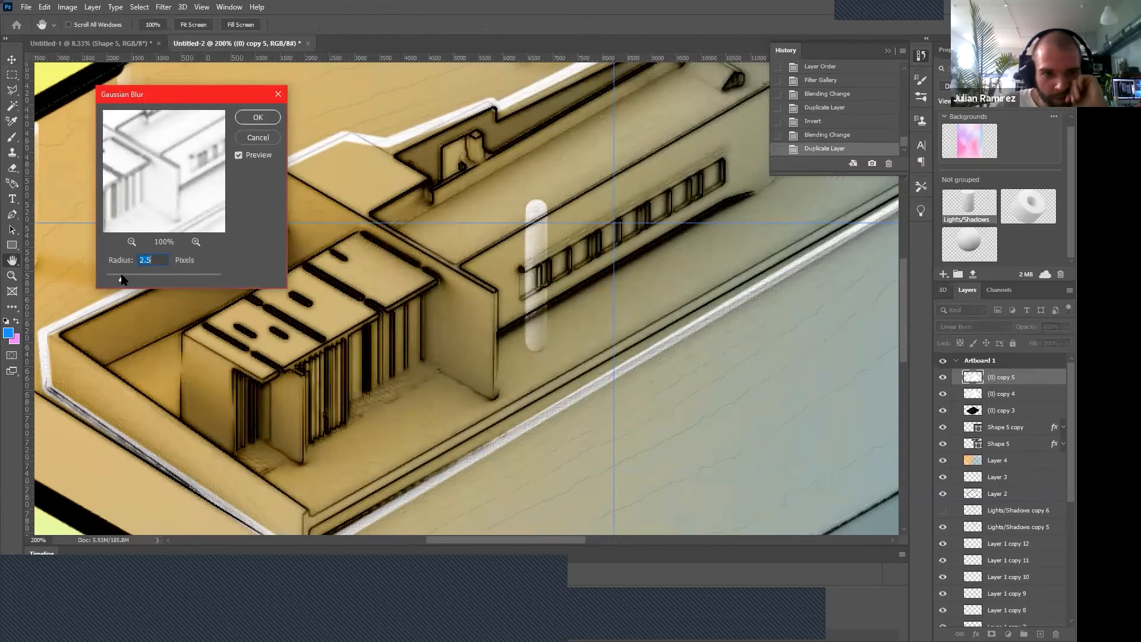
pyautogui.click(257, 118)
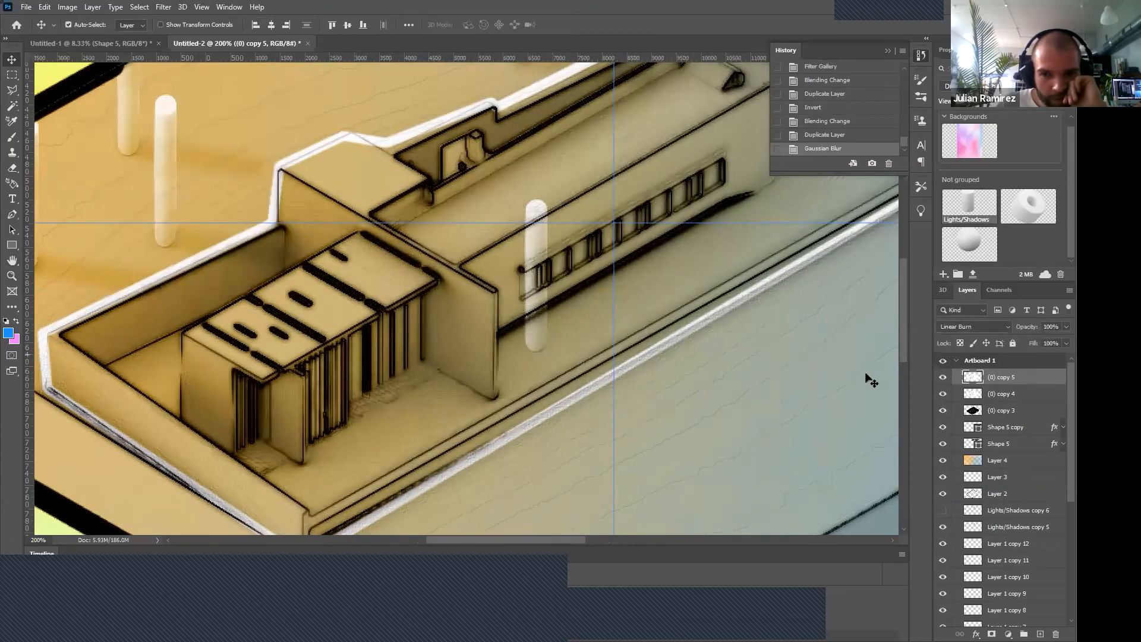
# Lower the blurred edge-line duplicate's opacity to 38%.
pyautogui.scroll(-6, 1050, 326)
pyautogui.scroll(-20, 1050, 326)
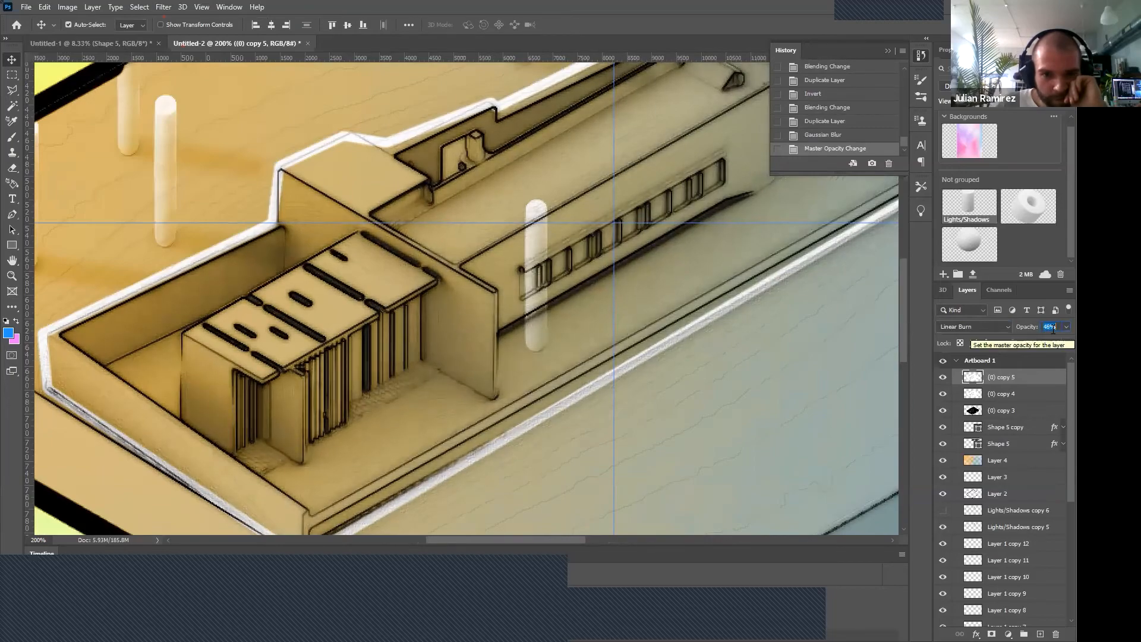
pyautogui.scroll(-7, 1053, 329)
# Compare the drawing with and without the blurred edge-line duplicate, both close up and at full view.
pyautogui.click(944, 378)
pyautogui.click(944, 378)
pyautogui.click(944, 378)
pyautogui.click(944, 378)
pyautogui.click(944, 378)
pyautogui.click(943, 378)
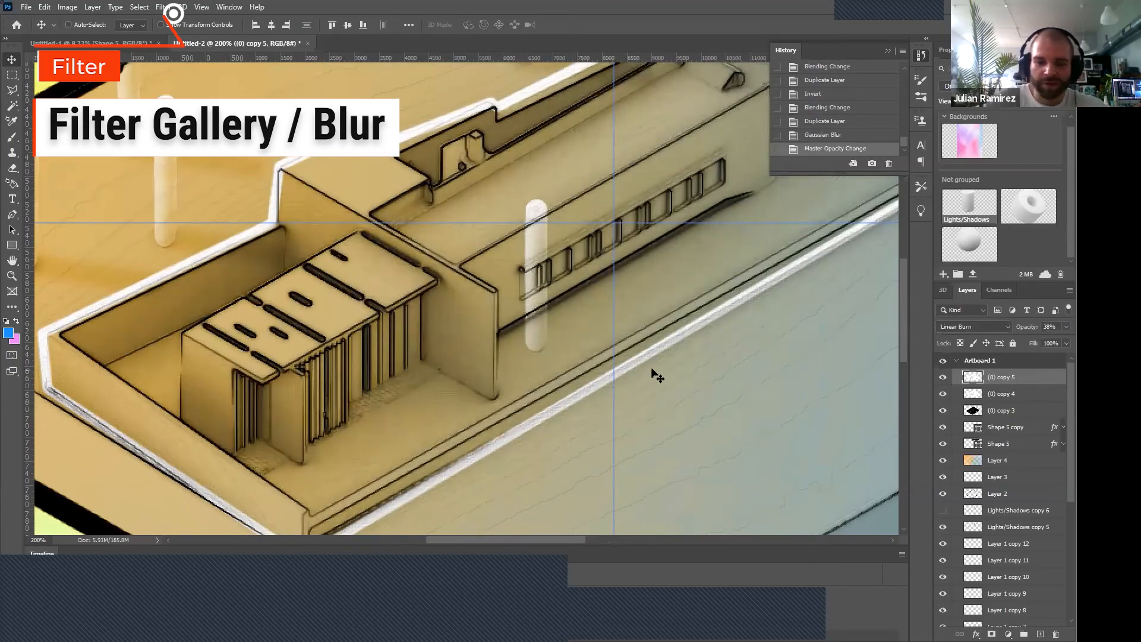
pyautogui.hotkey('ctrl', '-')
pyautogui.hotkey('ctrl', '-')
pyautogui.hotkey('ctrl', '-')
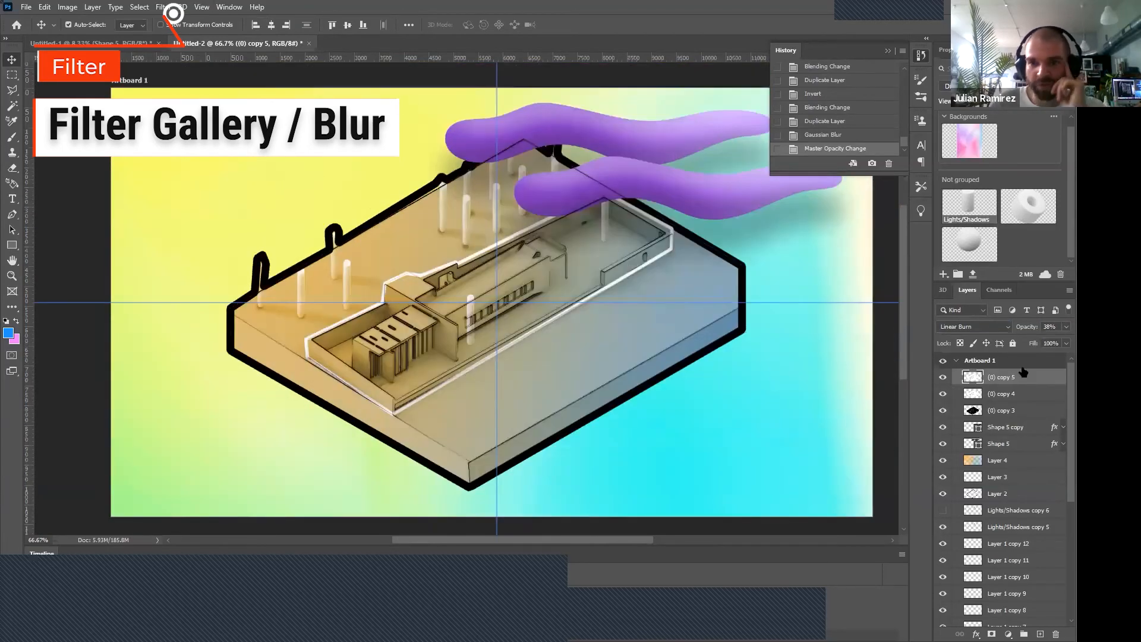
pyautogui.click(944, 378)
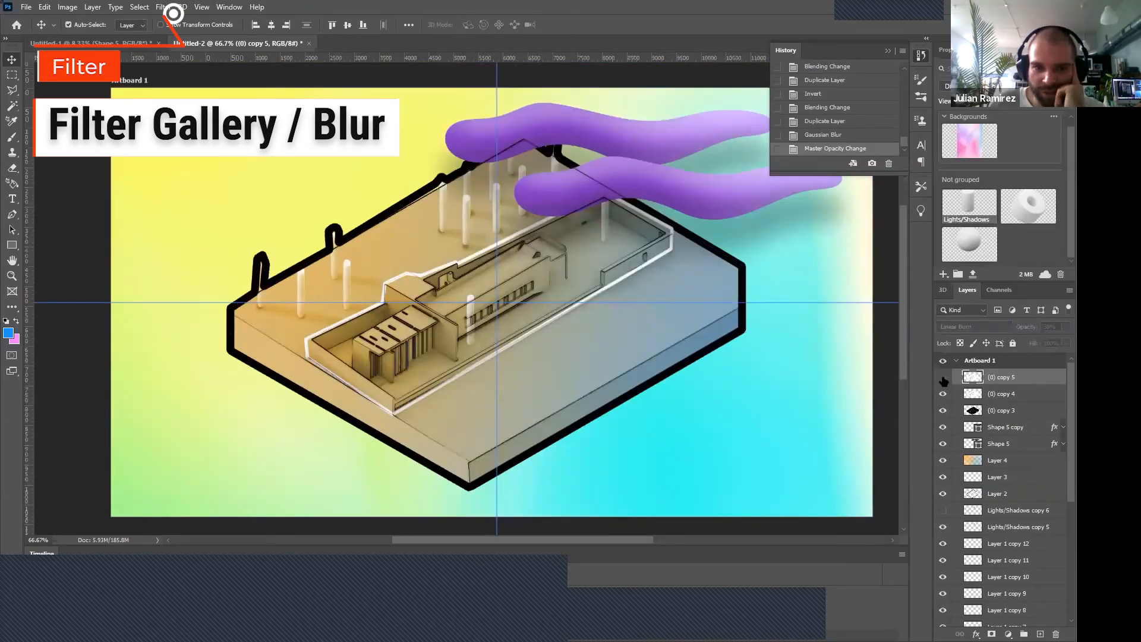
pyautogui.click(943, 378)
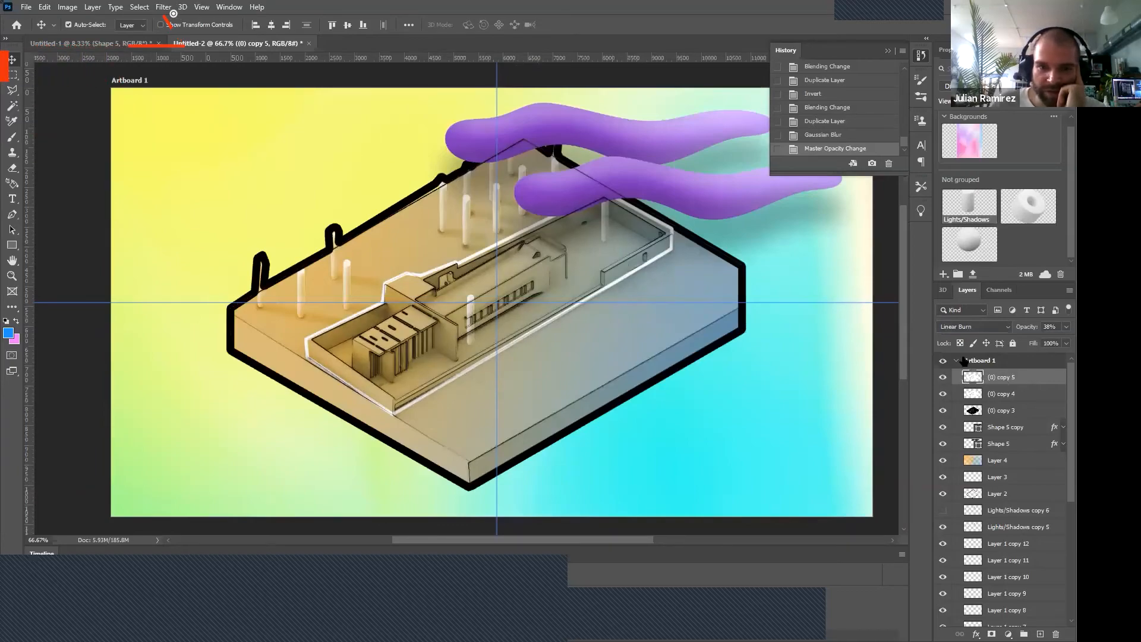
# Try the Patchwork texture filter on the blurred edge-line duplicate.
pyautogui.click(164, 6)
pyautogui.moveTo(240, 140)
pyautogui.click(221, 54)
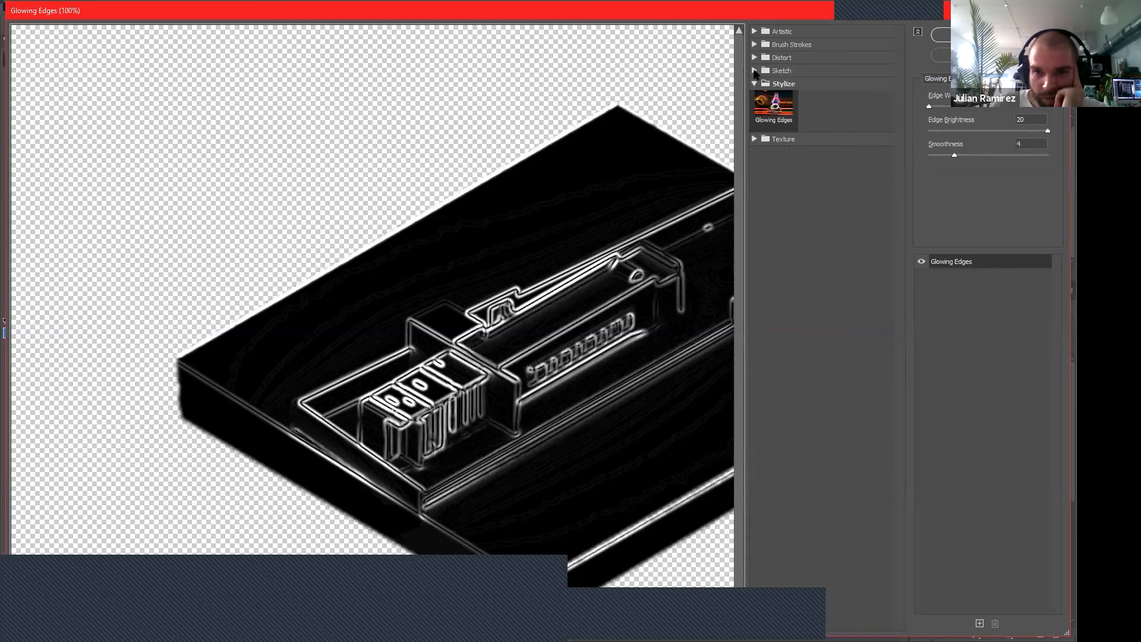
pyautogui.click(755, 71)
pyautogui.click(755, 71)
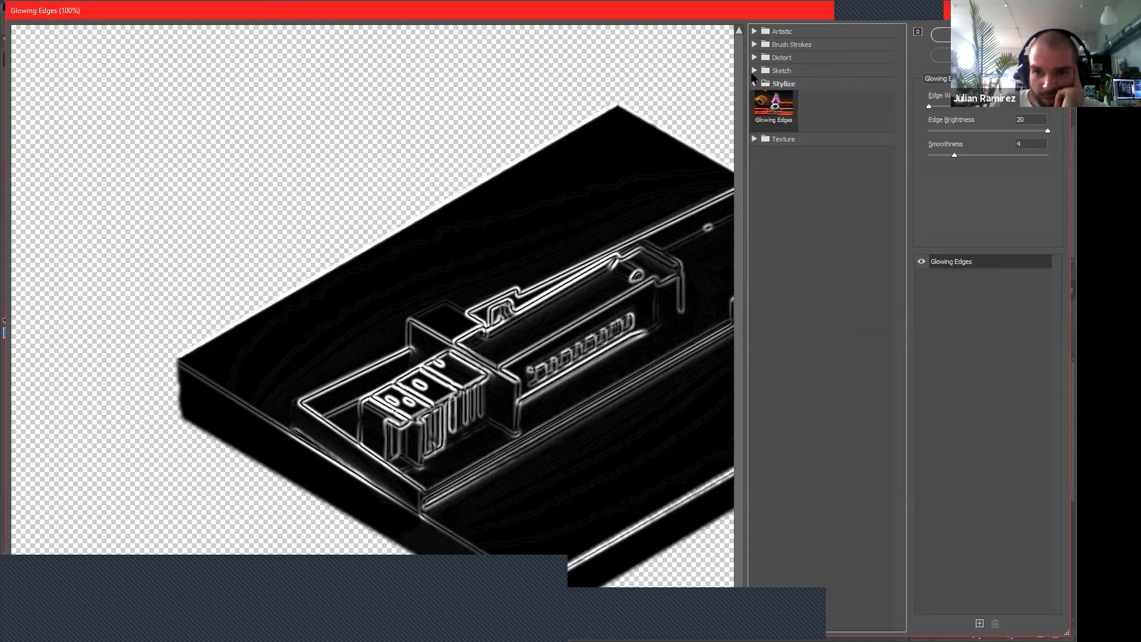
pyautogui.click(755, 139)
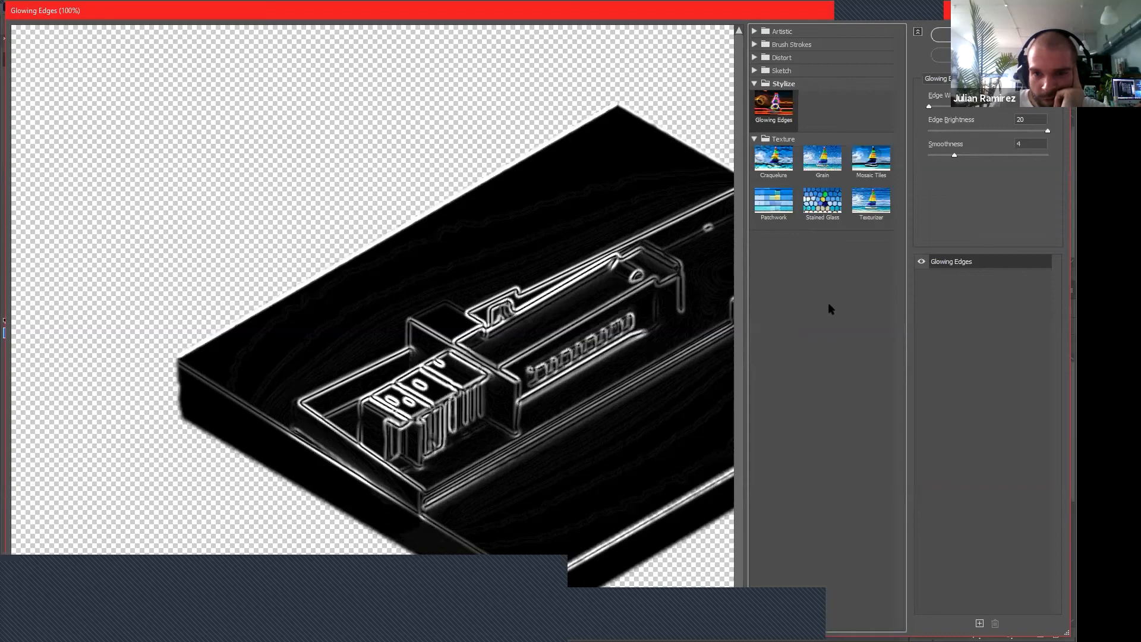
pyautogui.click(773, 209)
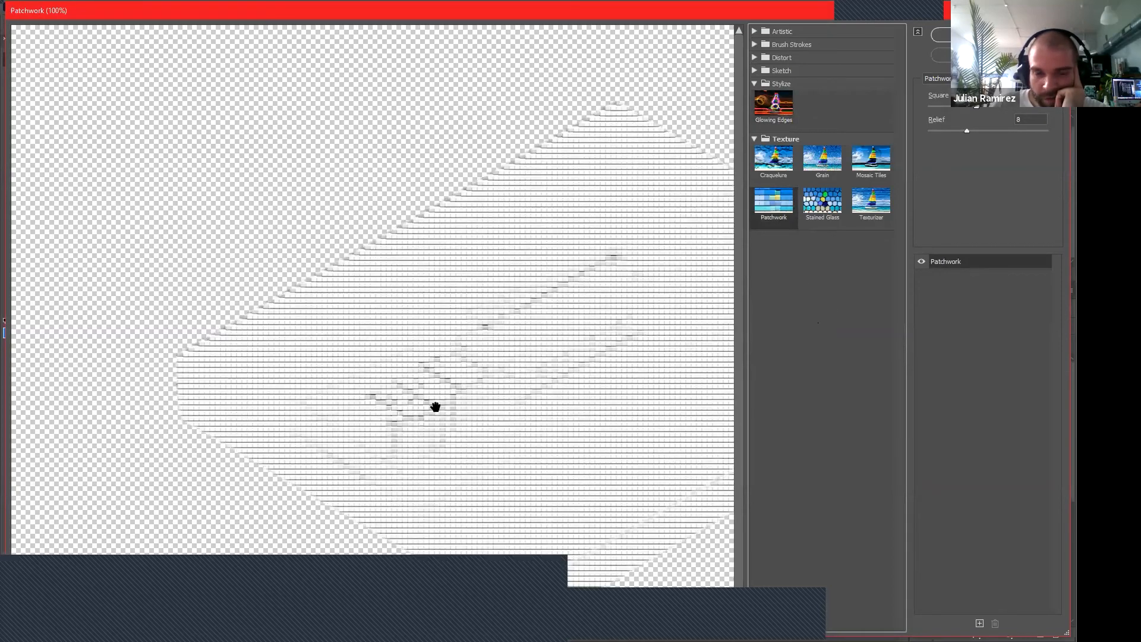
pyautogui.press('Return')
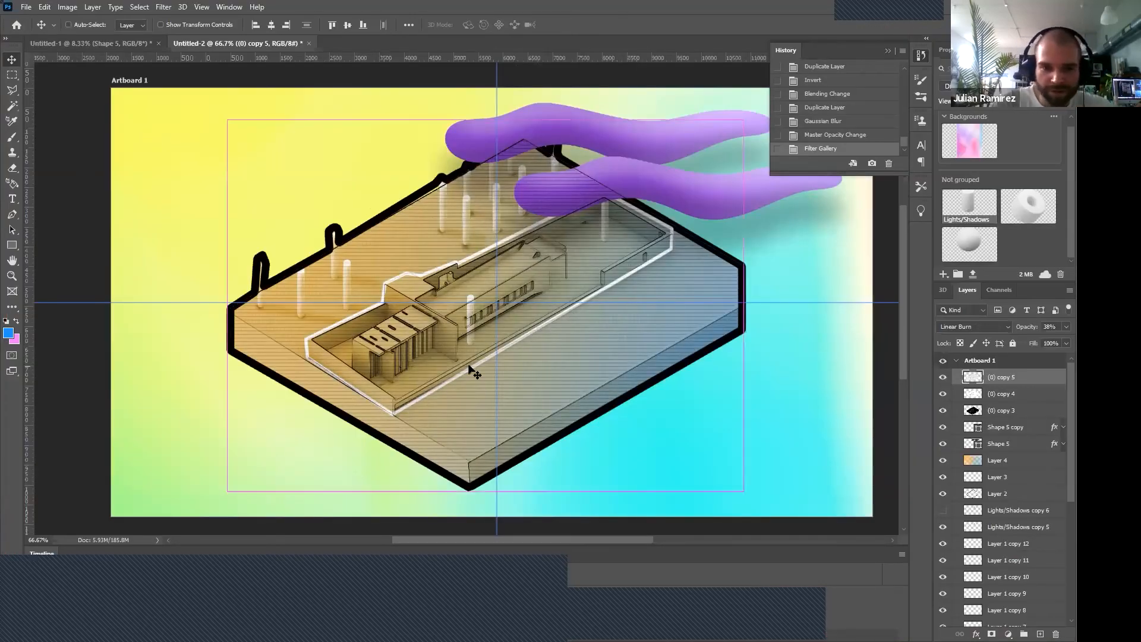
# Check the Patchwork texture close up by toggling its layer's visibility, and undo the filter.
pyautogui.hotkey('ctrl', '+')
pyautogui.hotkey('ctrl', '+')
pyautogui.hotkey('ctrl', '+')
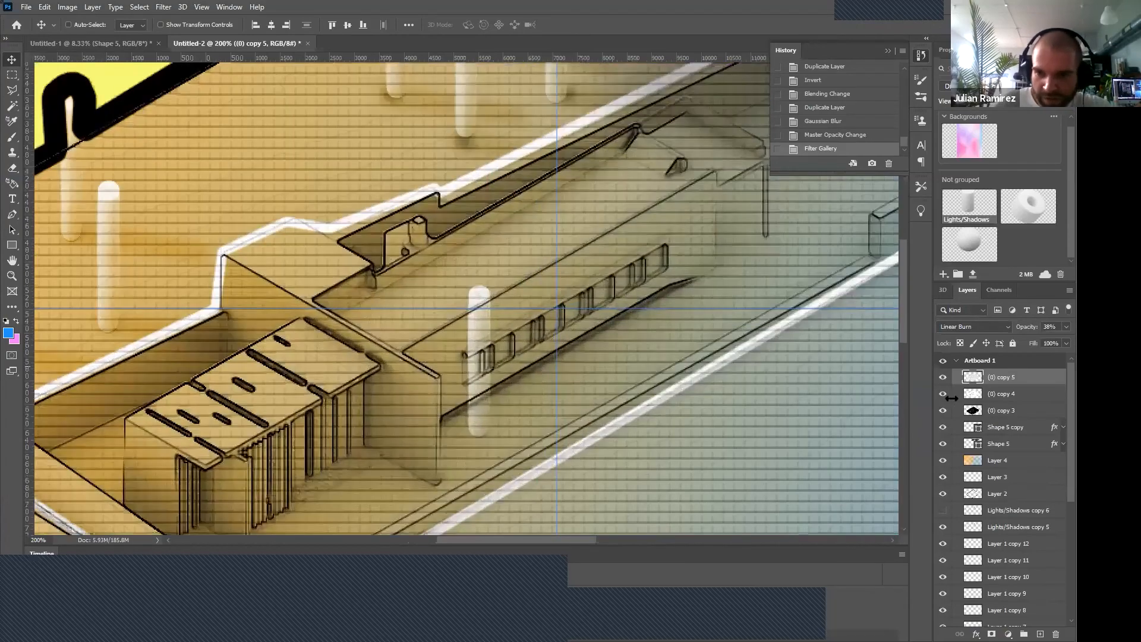
pyautogui.click(944, 378)
pyautogui.click(944, 378)
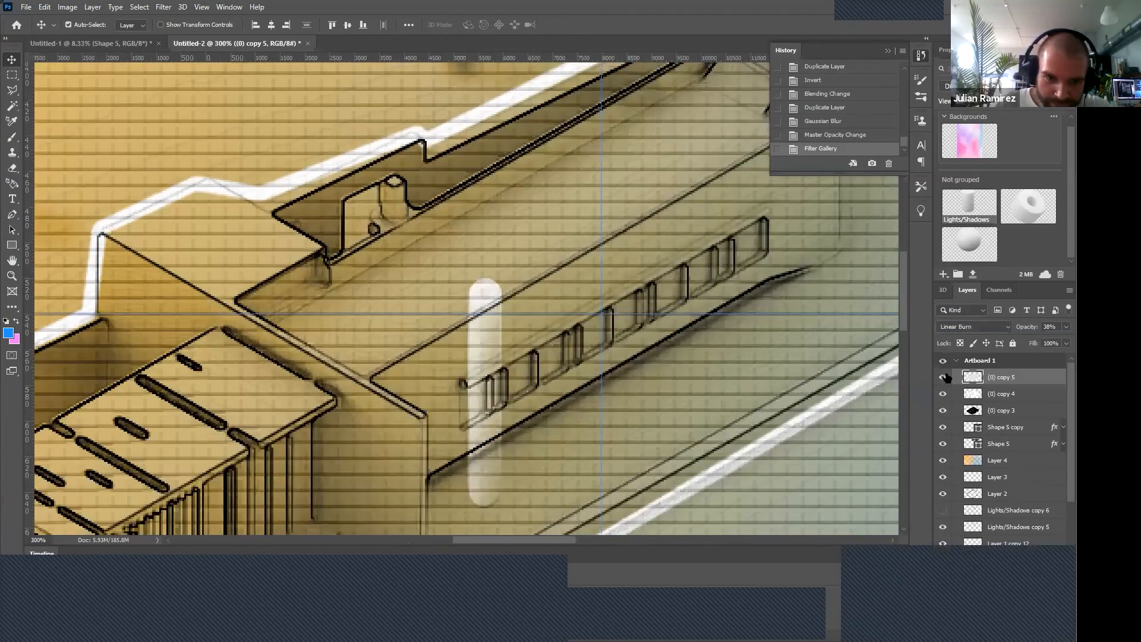
pyautogui.click(945, 378)
pyautogui.click(944, 378)
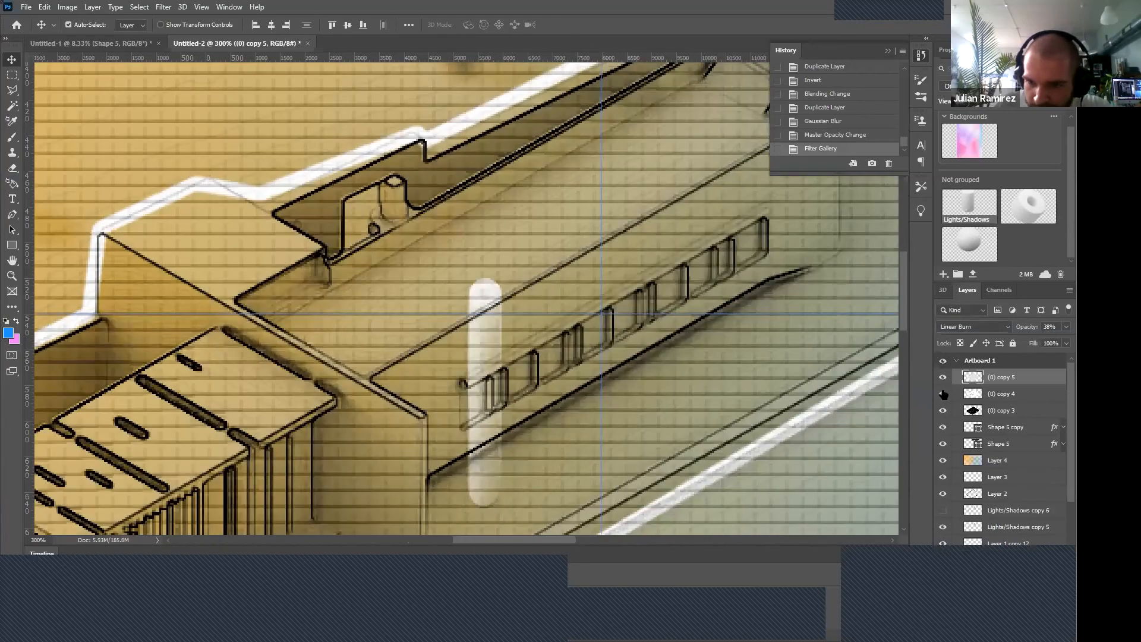
pyautogui.click(944, 378)
pyautogui.click(944, 394)
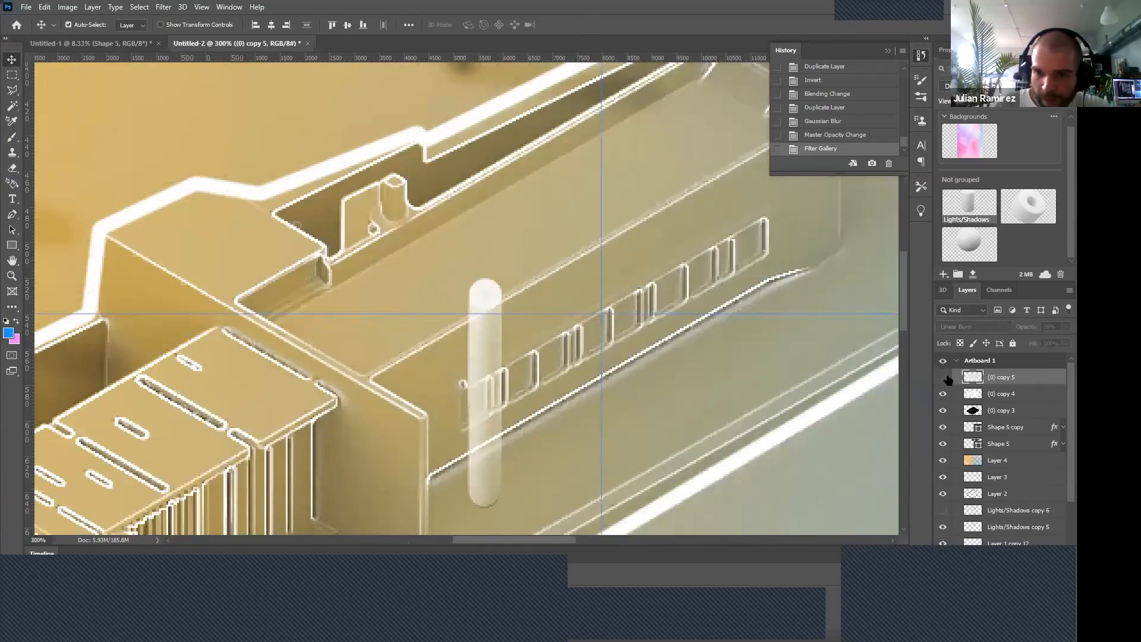
pyautogui.press('ctrl+')
pyautogui.hotkey('ctrl', '-')
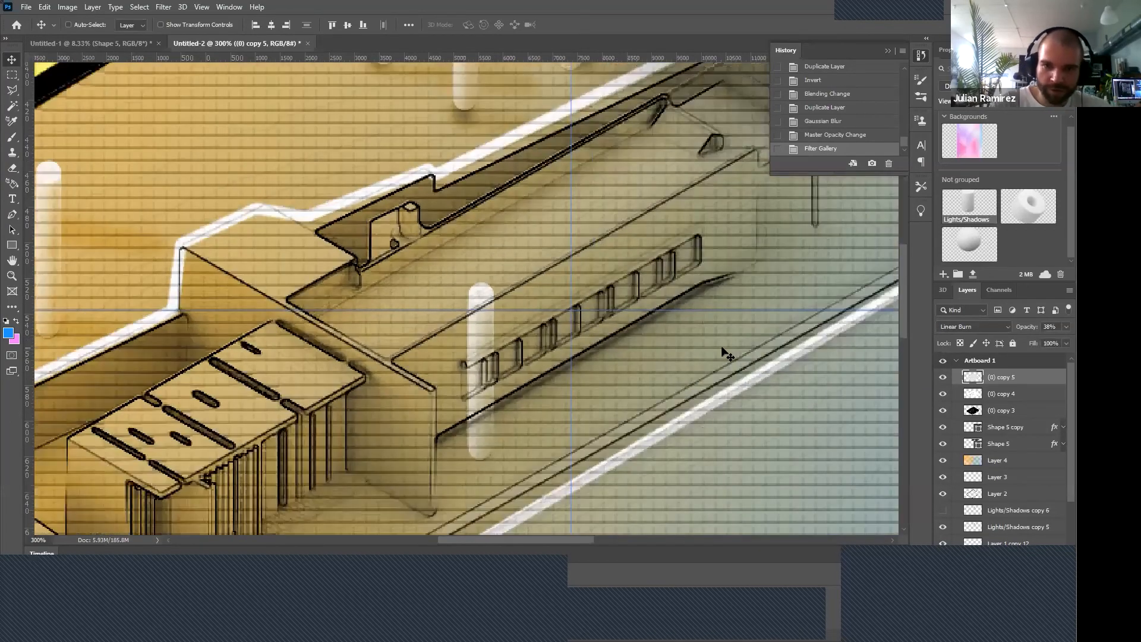
pyautogui.hotkey('ctrl', '-')
pyautogui.hotkey('ctrl', '-')
pyautogui.hotkey('ctrl', '-')
pyautogui.hotkey('ctrl', 'z')
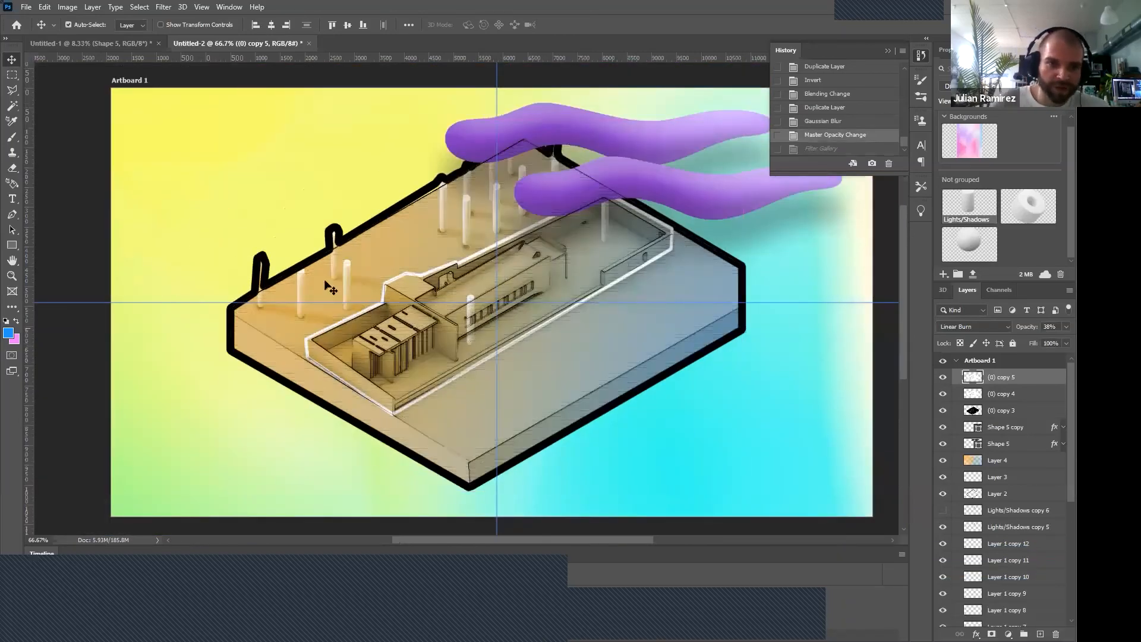
# Preview Sketch filters such as Bas Relief, Chrome, Halftone Pattern, Reticulation, Stamp and Water Paper on the blurred edge-line duplicate.
pyautogui.click(164, 7)
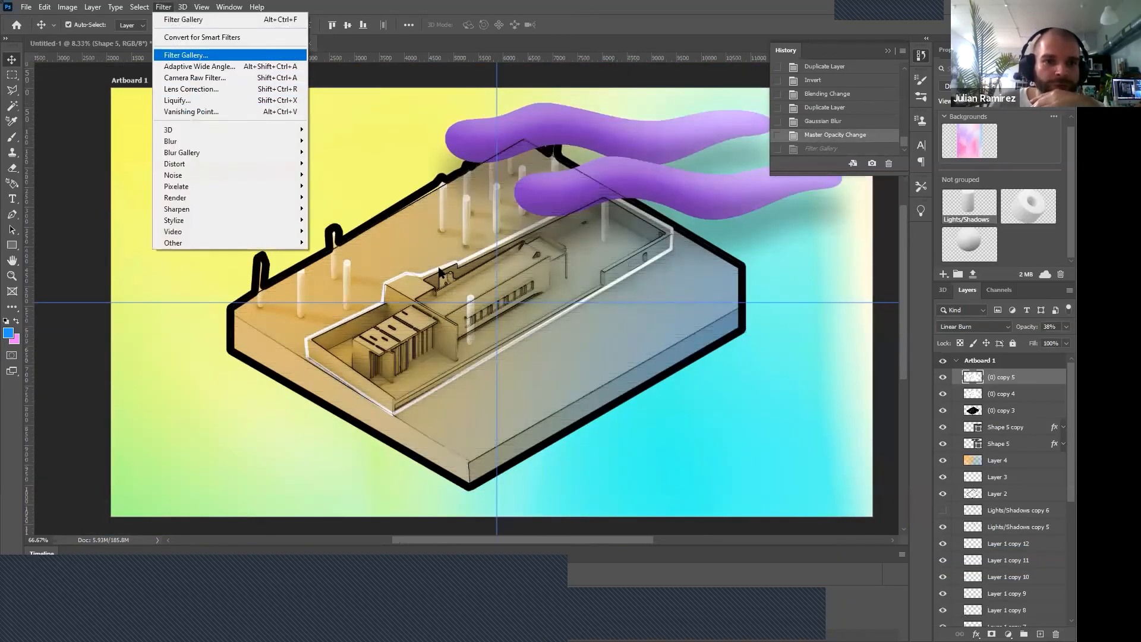
pyautogui.press('Escape')
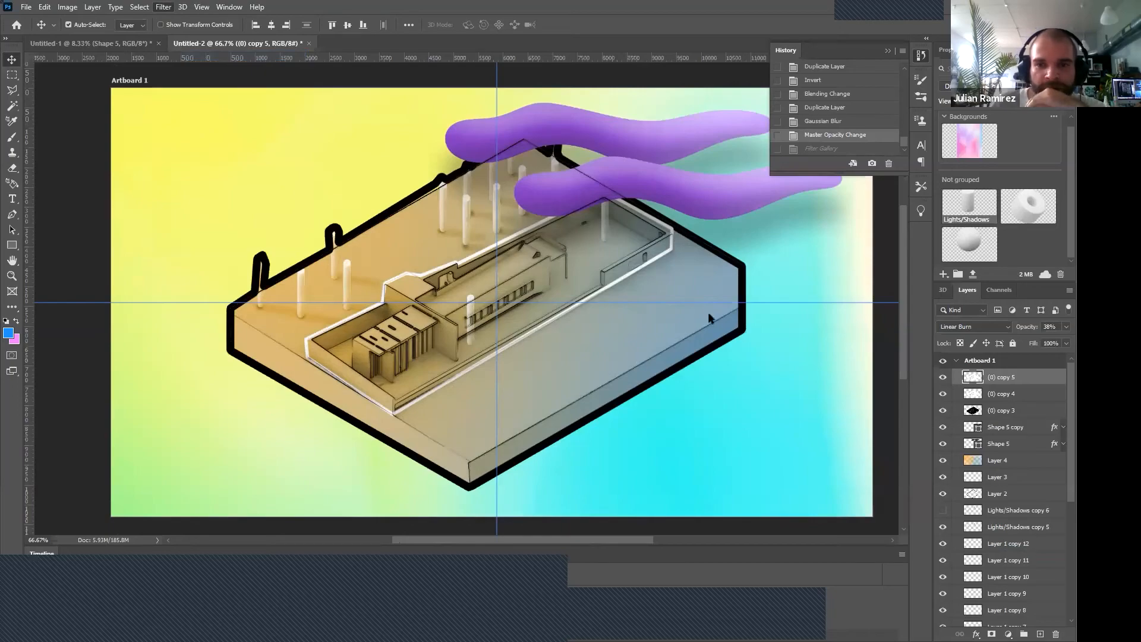
pyautogui.hotkey('ctrl', 'alt', 'f')
pyautogui.click(778, 70)
pyautogui.click(782, 88)
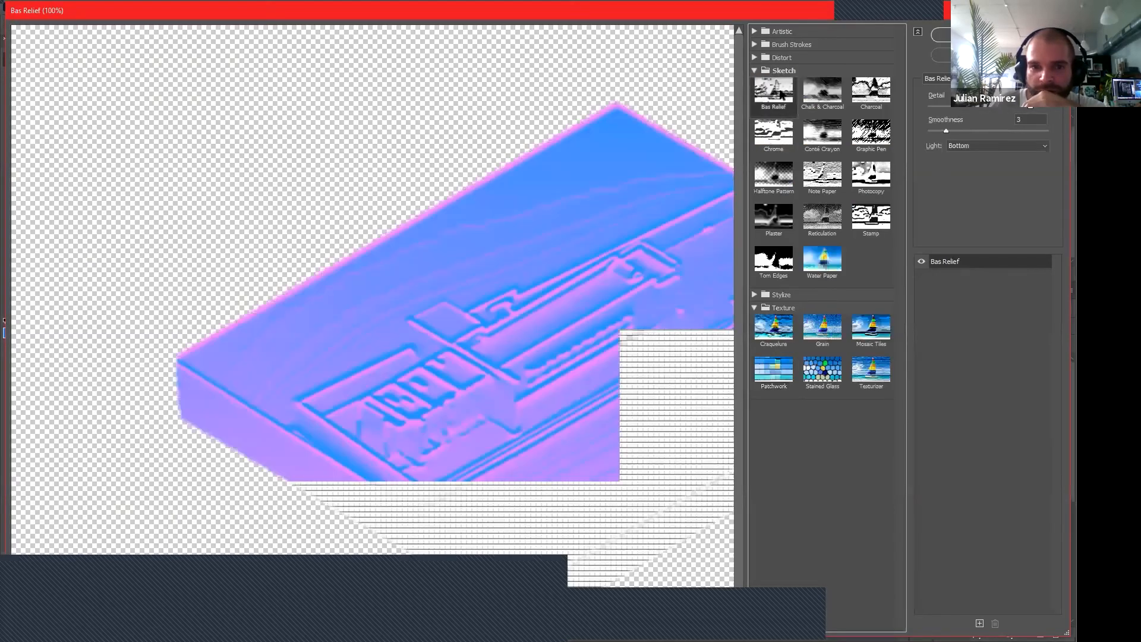
pyautogui.click(776, 140)
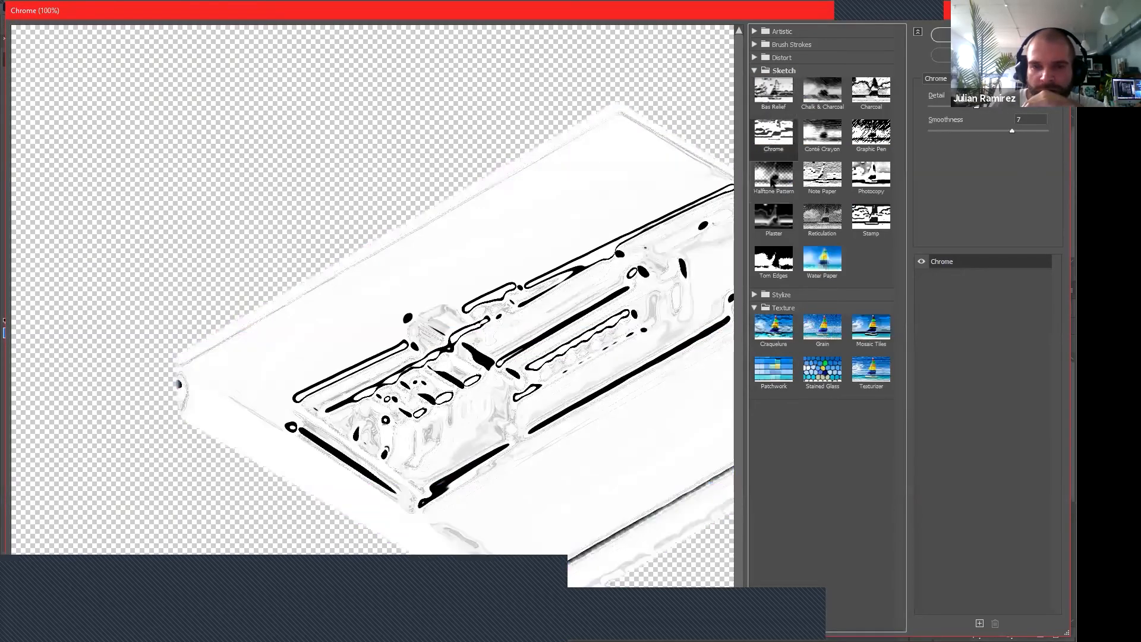
pyautogui.click(774, 176)
pyautogui.click(817, 189)
pyautogui.click(823, 218)
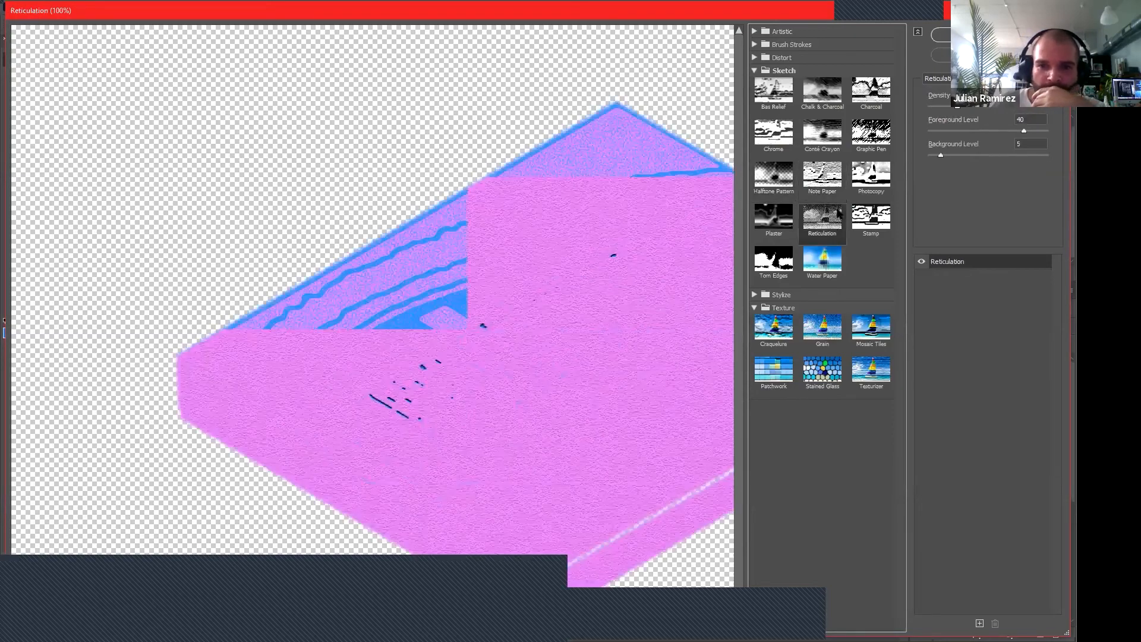
pyautogui.click(871, 218)
pyautogui.click(836, 273)
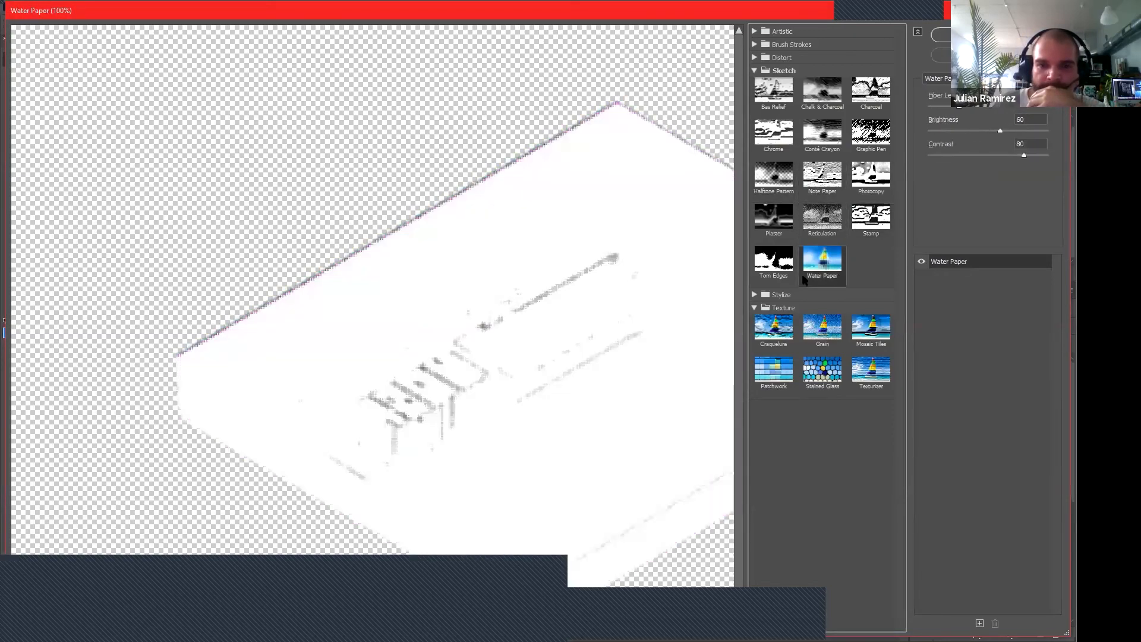
# Compare further Sketch filters, including Note Paper and Graphic Pen, and apply Bas Relief with smoothness 3 and light from the bottom.
pyautogui.click(790, 263)
pyautogui.click(814, 226)
pyautogui.click(817, 189)
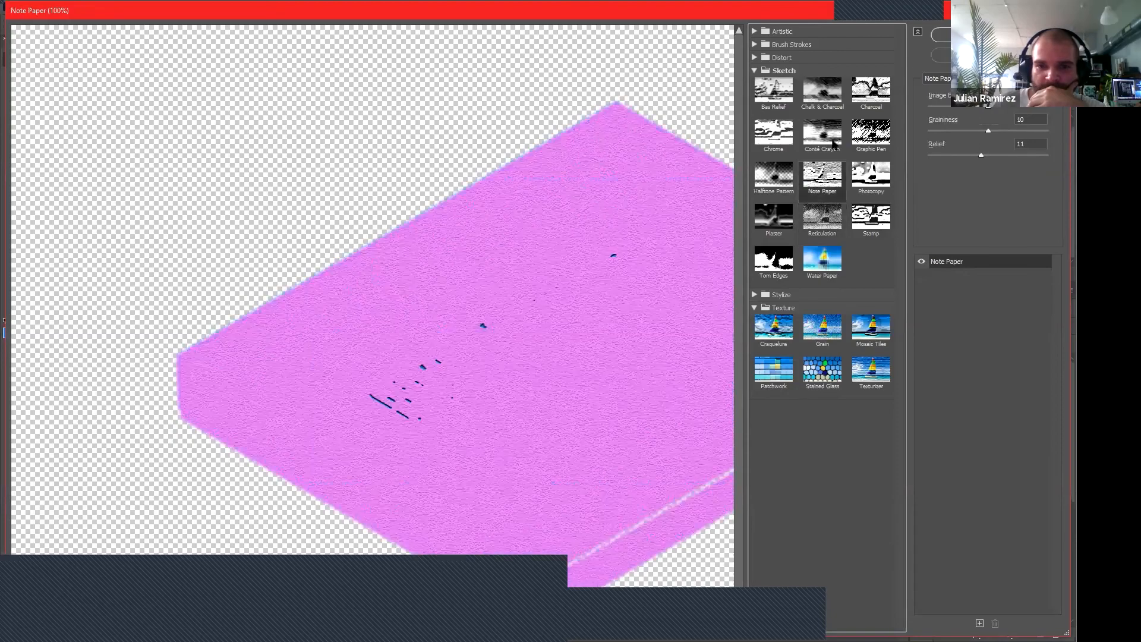
pyautogui.click(833, 140)
pyautogui.click(867, 138)
pyautogui.click(871, 94)
pyautogui.click(774, 98)
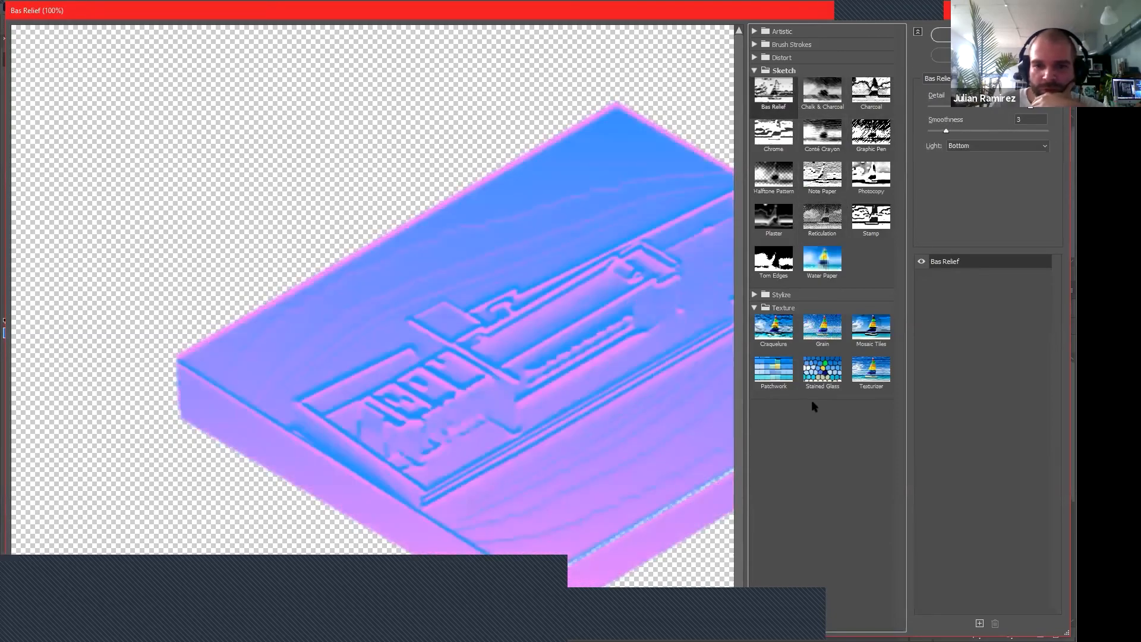
pyautogui.press('Return')
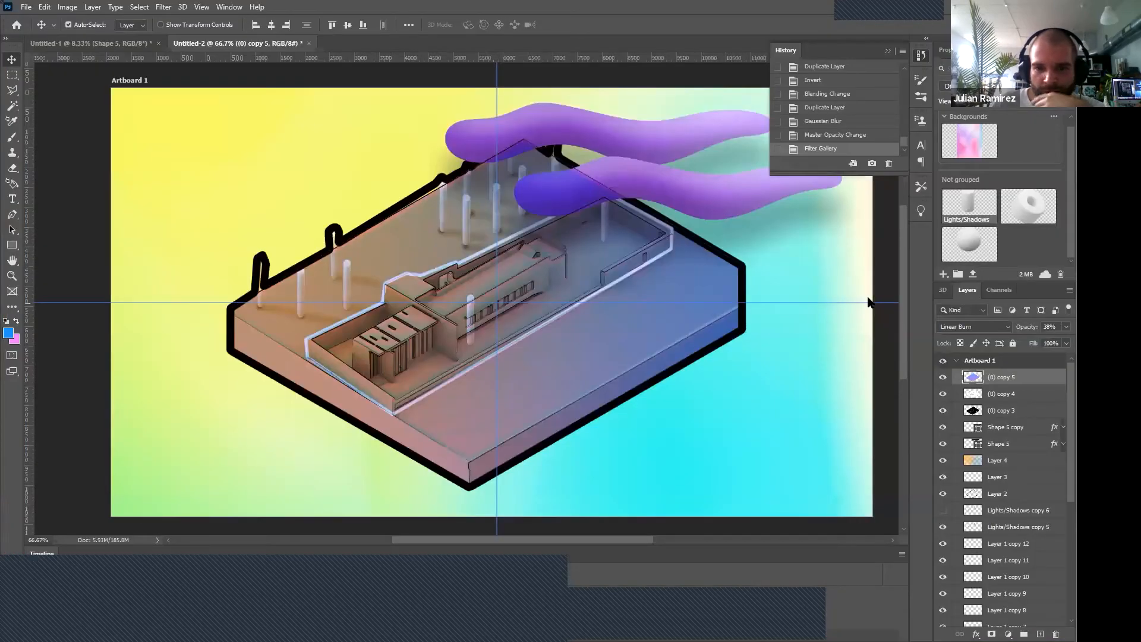
# Try the Saturation blend mode on the Bas Relief layer, and settle on Overlay.
pyautogui.click(989, 328)
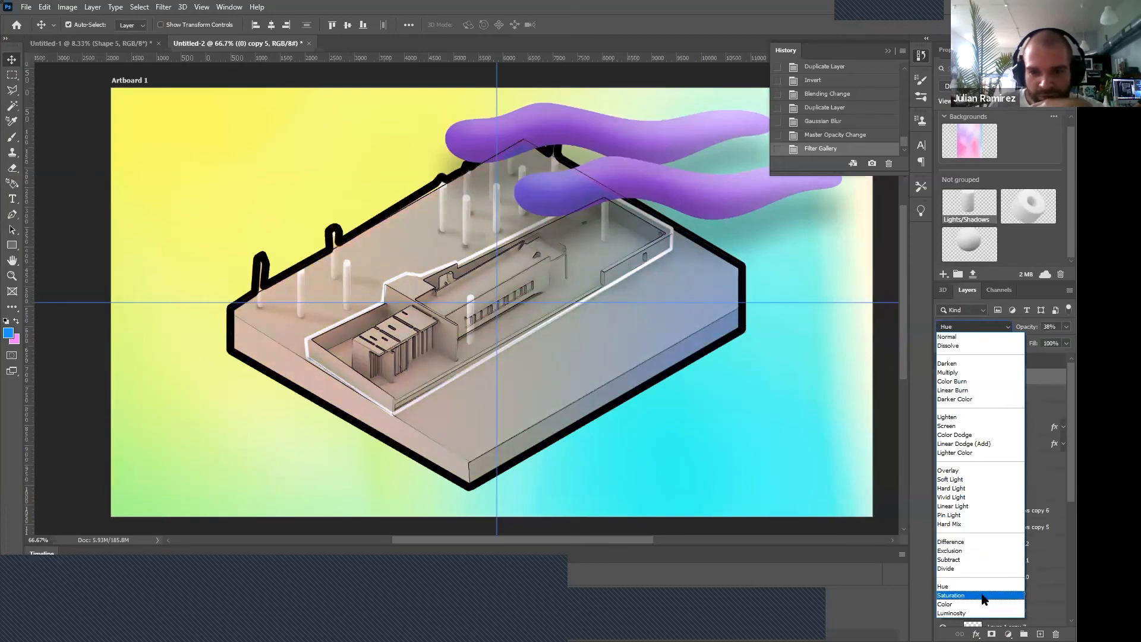
pyautogui.click(982, 594)
pyautogui.click(943, 377)
pyautogui.click(943, 377)
pyautogui.click(980, 327)
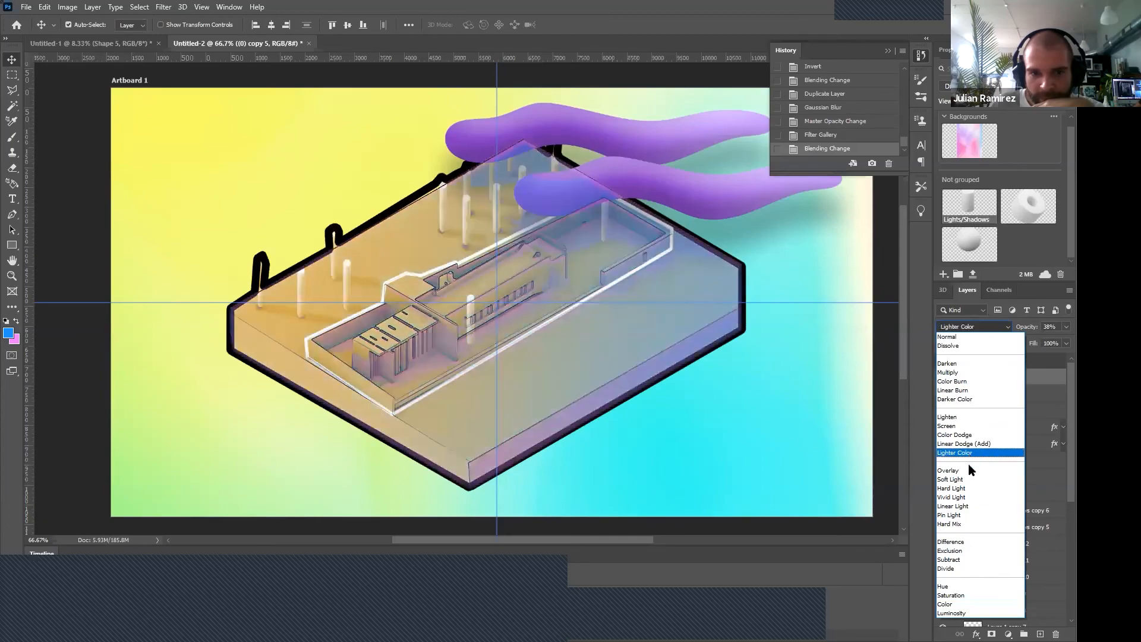
pyautogui.click(969, 471)
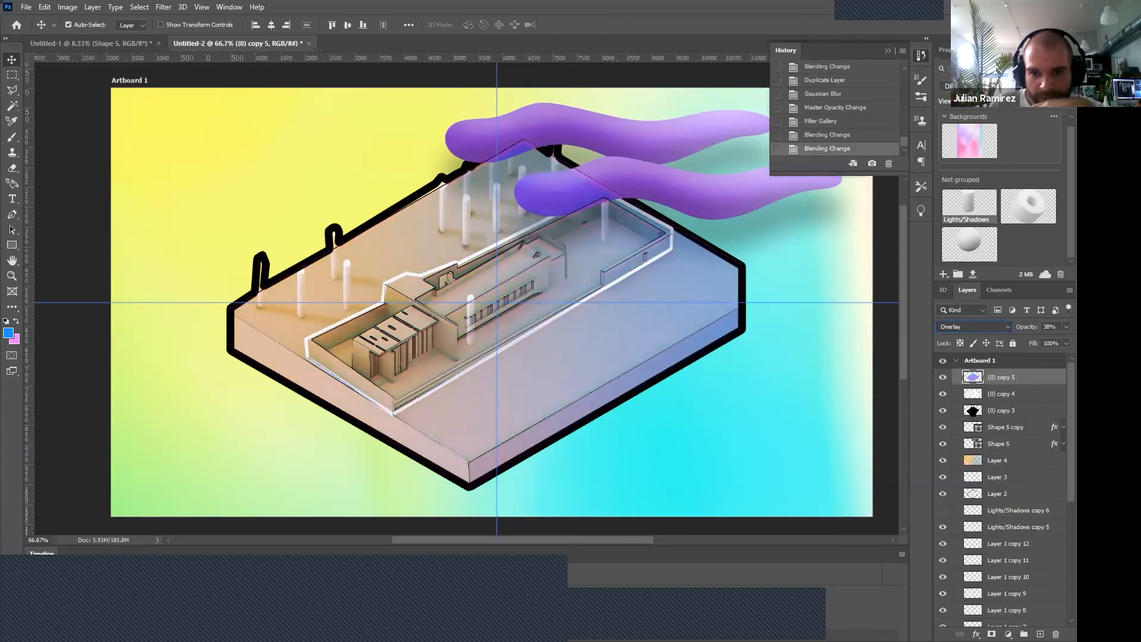
# Compare the Bas Relief layer on and off, try further blend modes on it, and set its blend mode to Hard Mix.
pyautogui.click(943, 377)
pyautogui.click(943, 378)
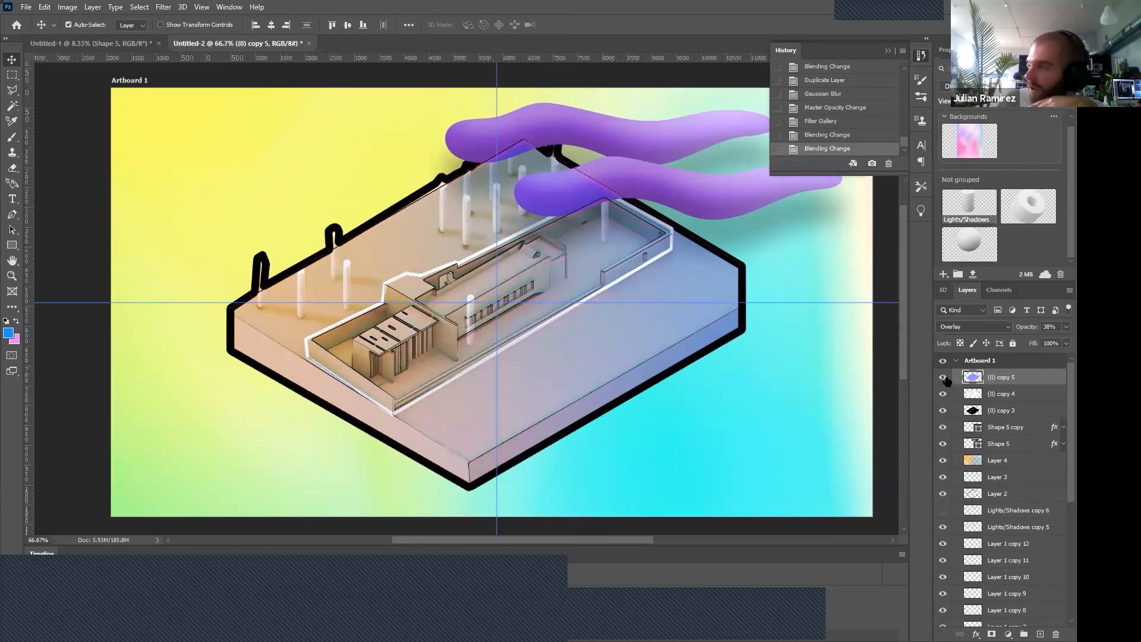
pyautogui.click(986, 328)
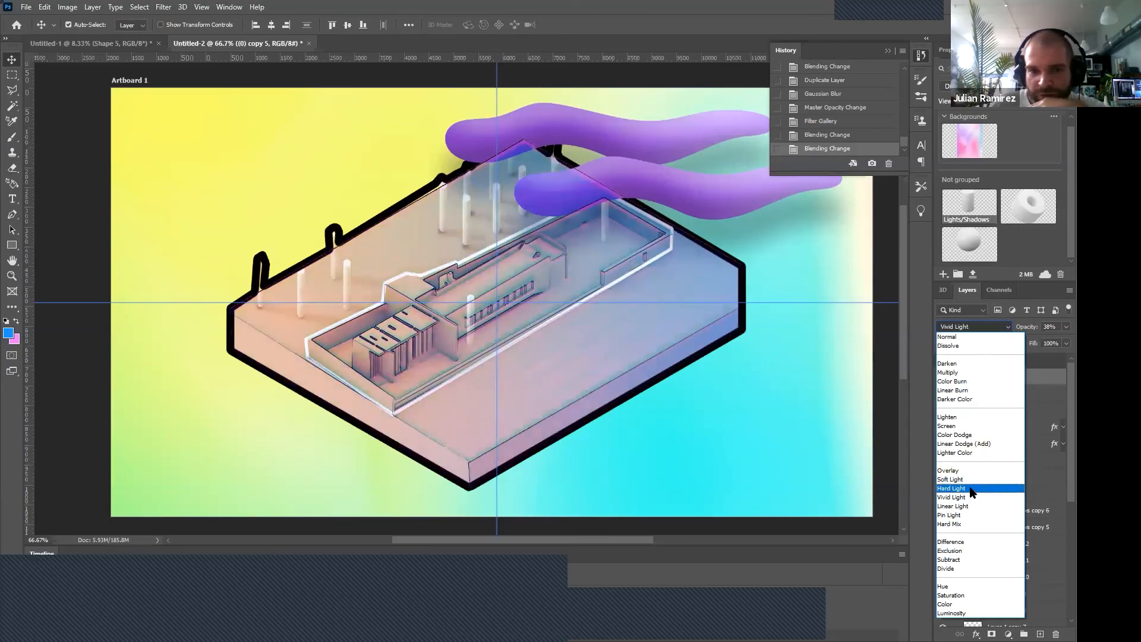
pyautogui.click(973, 552)
pyautogui.click(975, 327)
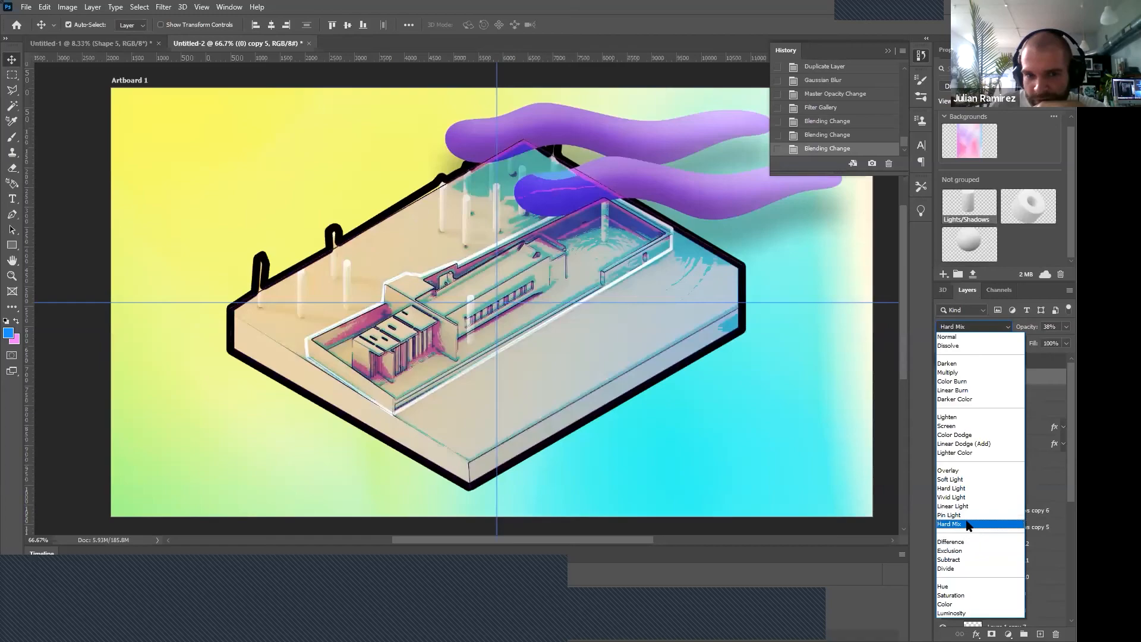
pyautogui.click(967, 524)
# Lower the Hard Mix layer's opacity to 7% and toggle its visibility to compare the effect on the model.
pyautogui.click(1050, 325)
pyautogui.scroll(-6, 1050, 325)
pyautogui.scroll(-20, 1050, 325)
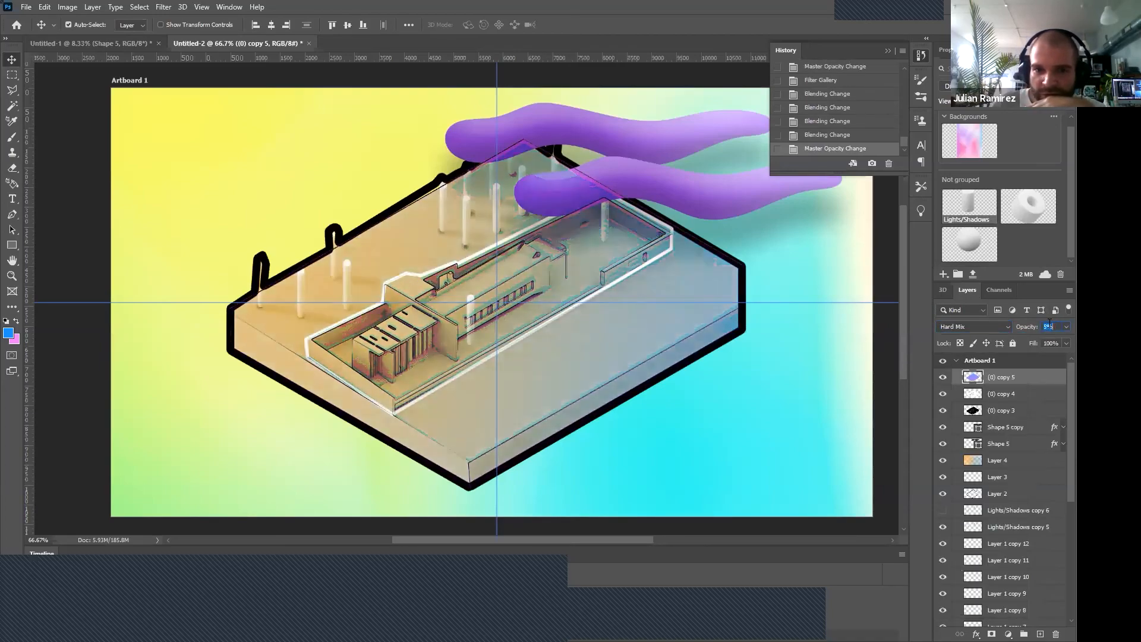
pyautogui.click(943, 377)
pyautogui.click(943, 376)
pyautogui.click(943, 377)
pyautogui.click(944, 377)
pyautogui.click(944, 377)
pyautogui.click(944, 377)
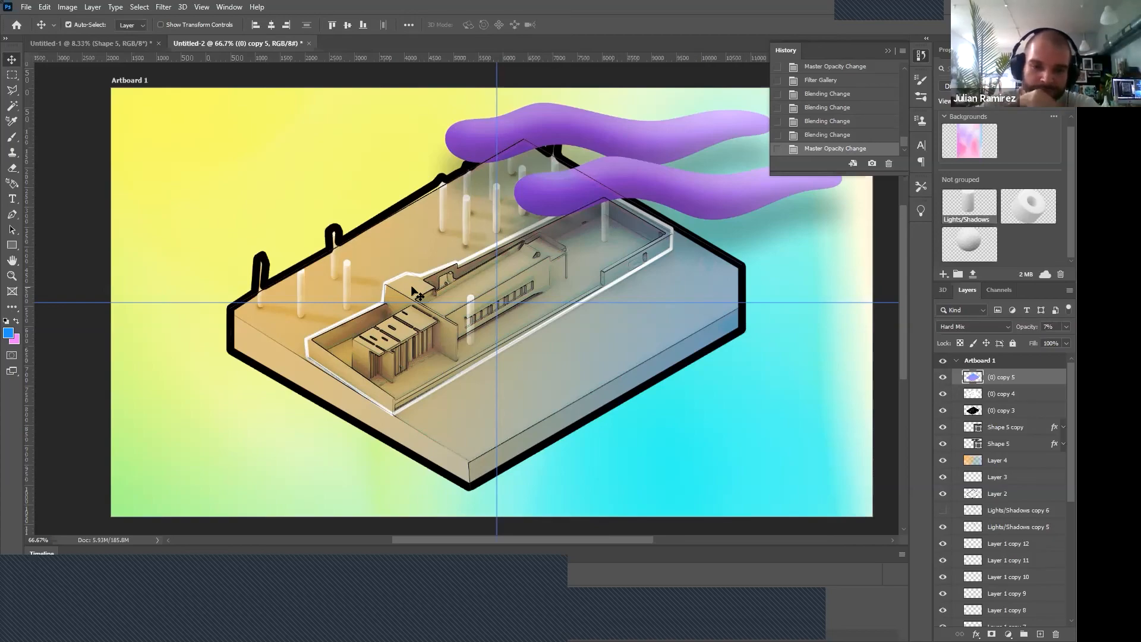
# Look back through the edit history and hide every artboard layer from the Bas Relief copy down to Layer 1.
pyautogui.scroll(4, 844, 125)
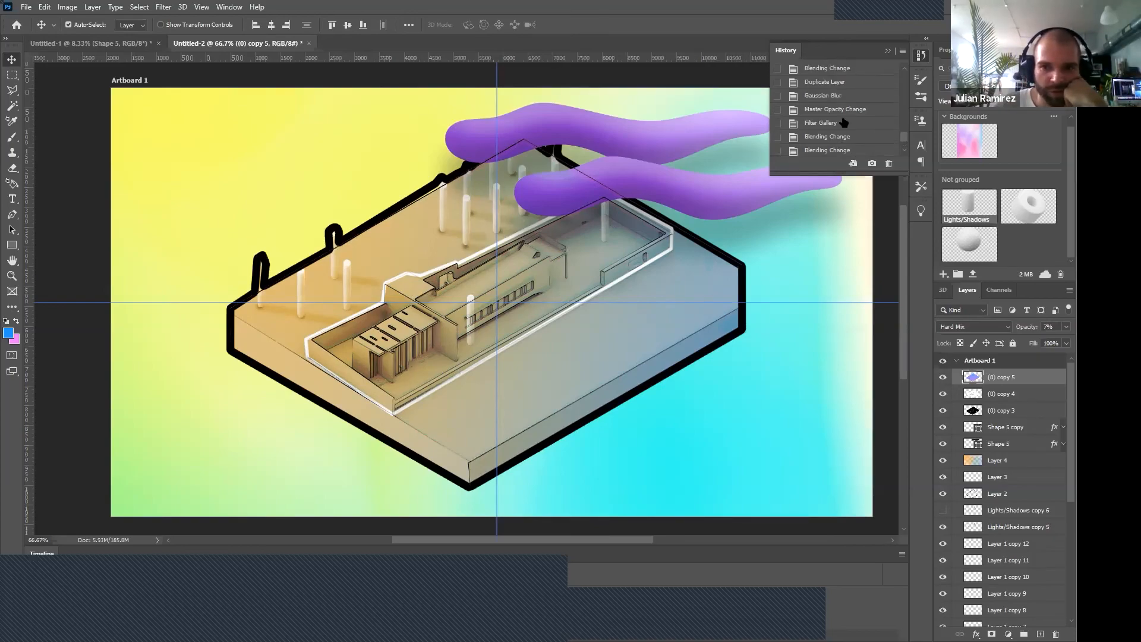
pyautogui.scroll(5, 850, 145)
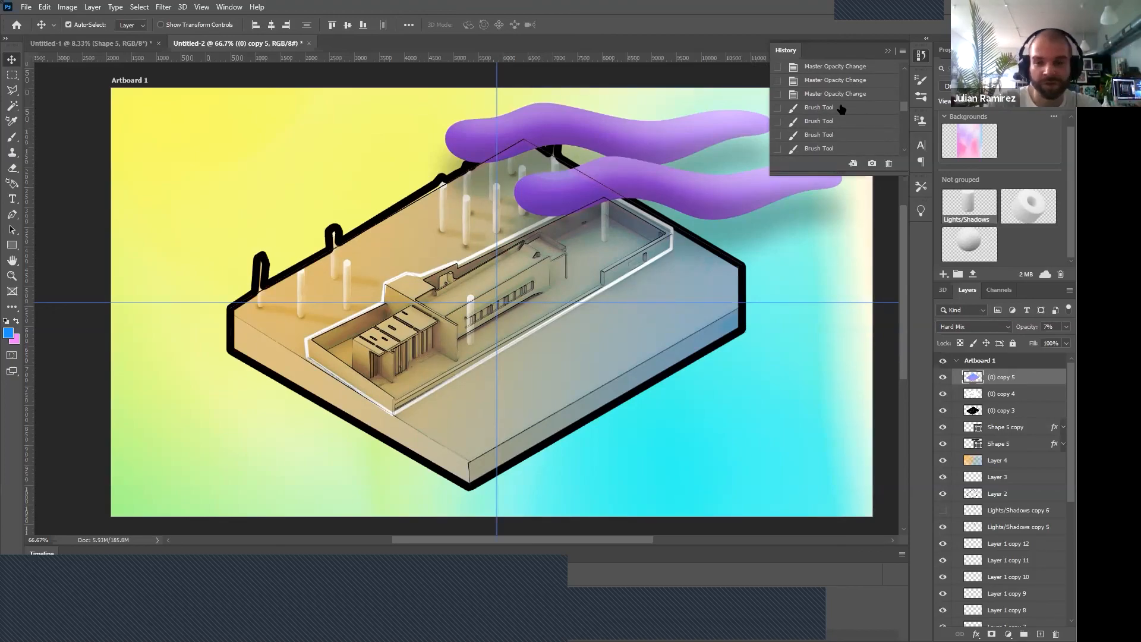
pyautogui.moveTo(944, 376)
pyautogui.mouseDown()
pyautogui.moveTo(966, 593)
pyautogui.moveTo(944, 539)
pyautogui.moveTo(954, 567)
pyautogui.moveTo(948, 455)
pyautogui.moveTo(947, 583)
pyautogui.moveTo(951, 555)
pyautogui.mouseUp()
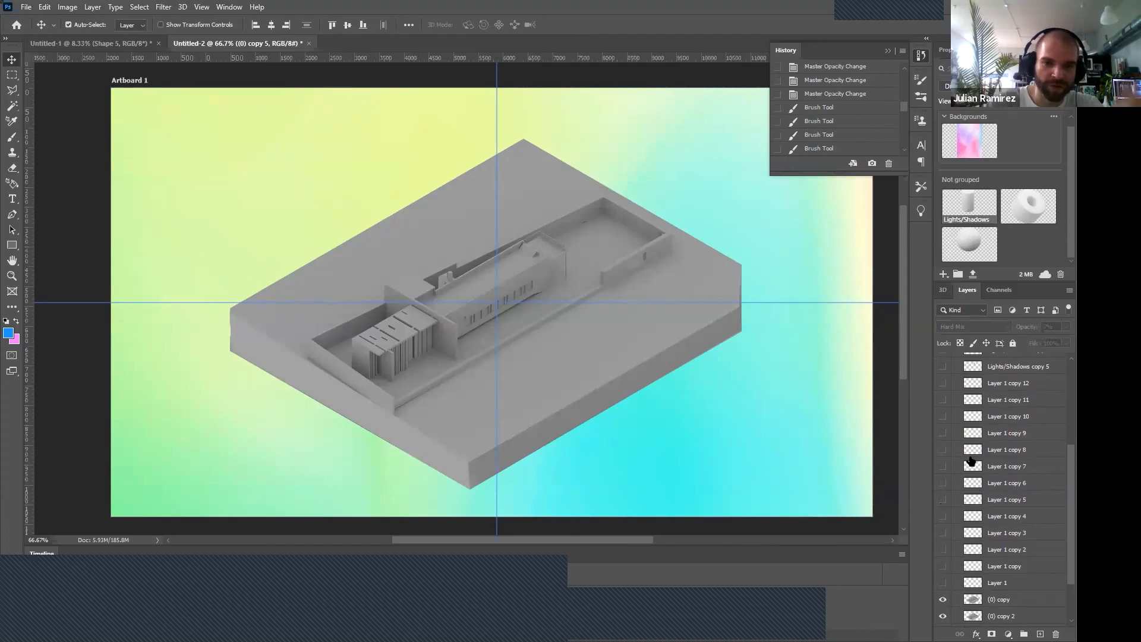